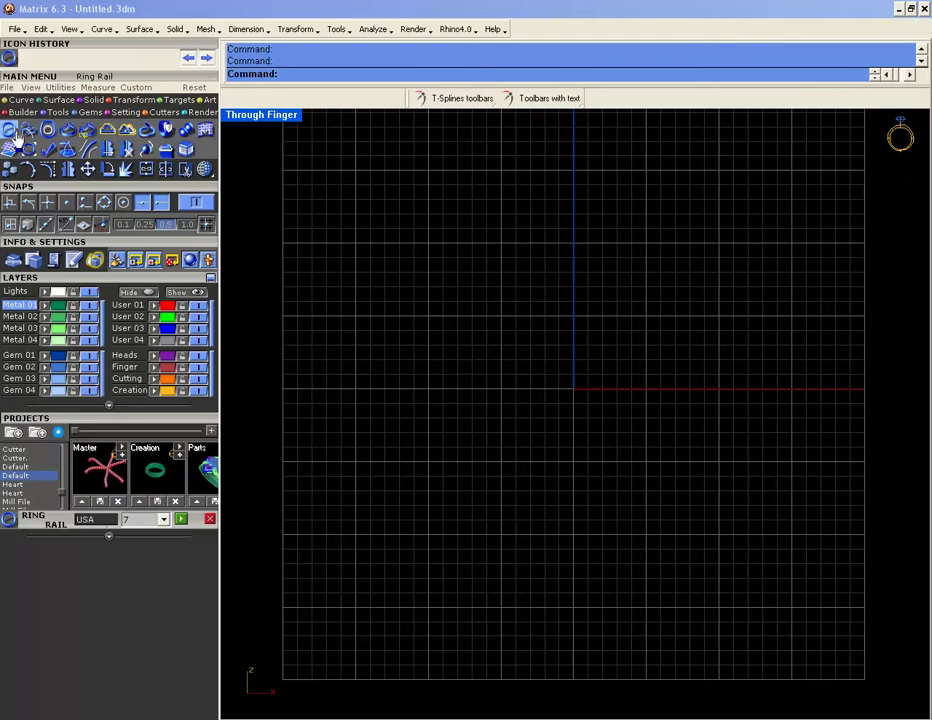
- Create a USA size 7 ring rail and load a 3.2 mm round diamond at the origin
left_click(182, 519)
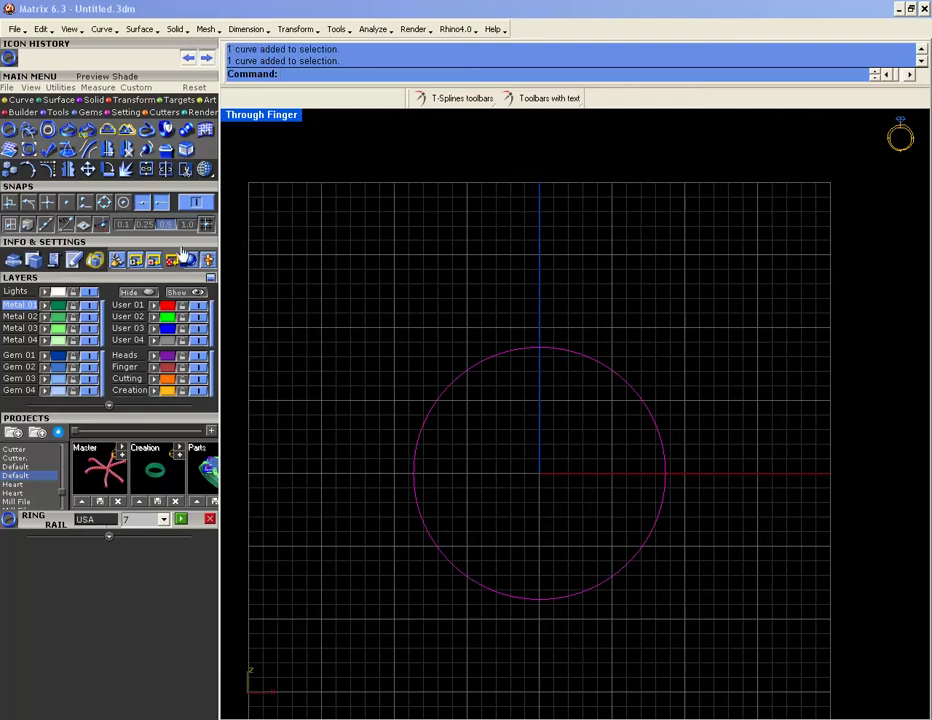
left_click(90, 112)
left_click(28, 131)
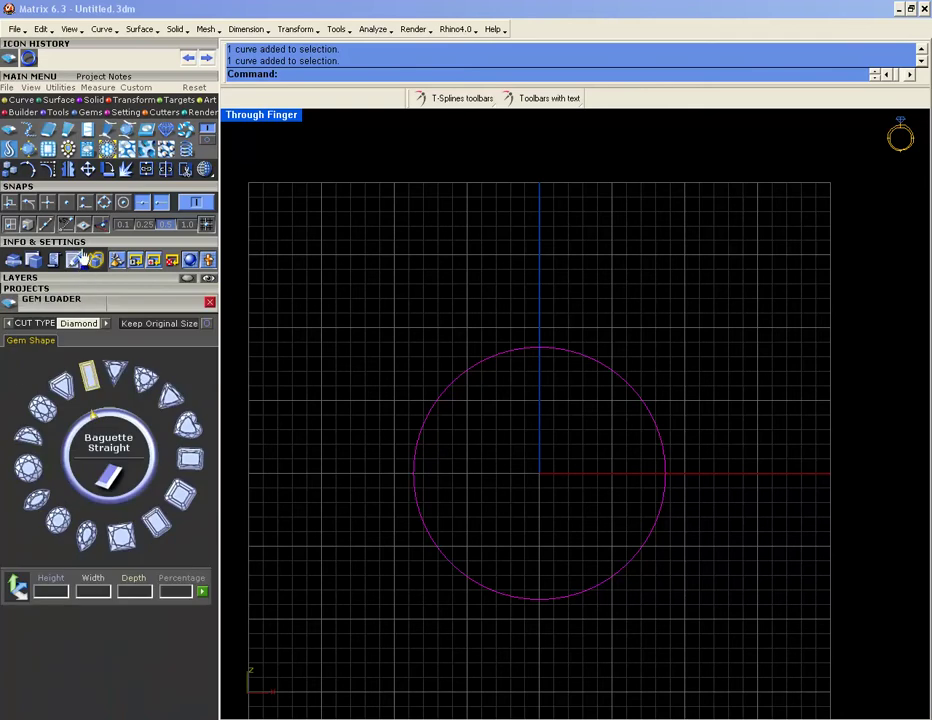
left_click(84, 188)
left_click(35, 394)
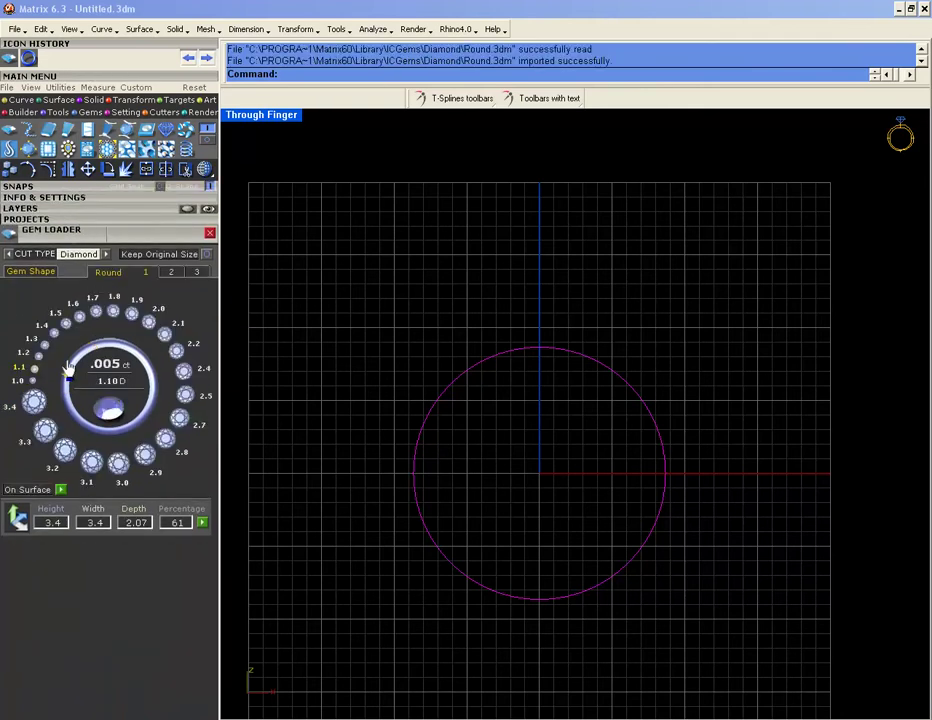
left_click(63, 450)
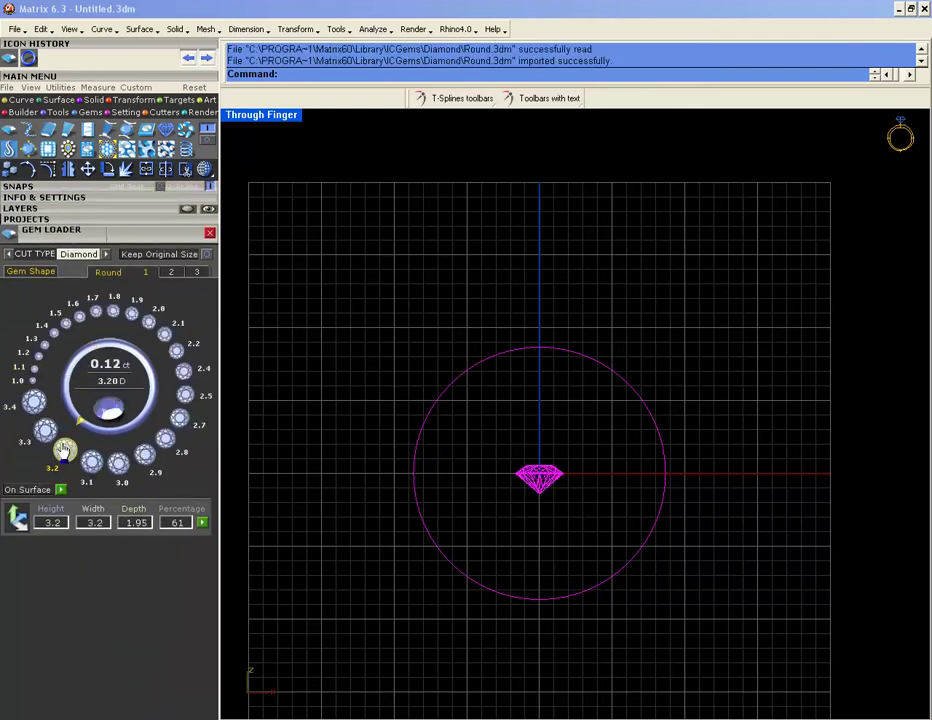
- Move the diamond from its culet to the top point of the ring rail
left_click(553, 542)
left_click(542, 484)
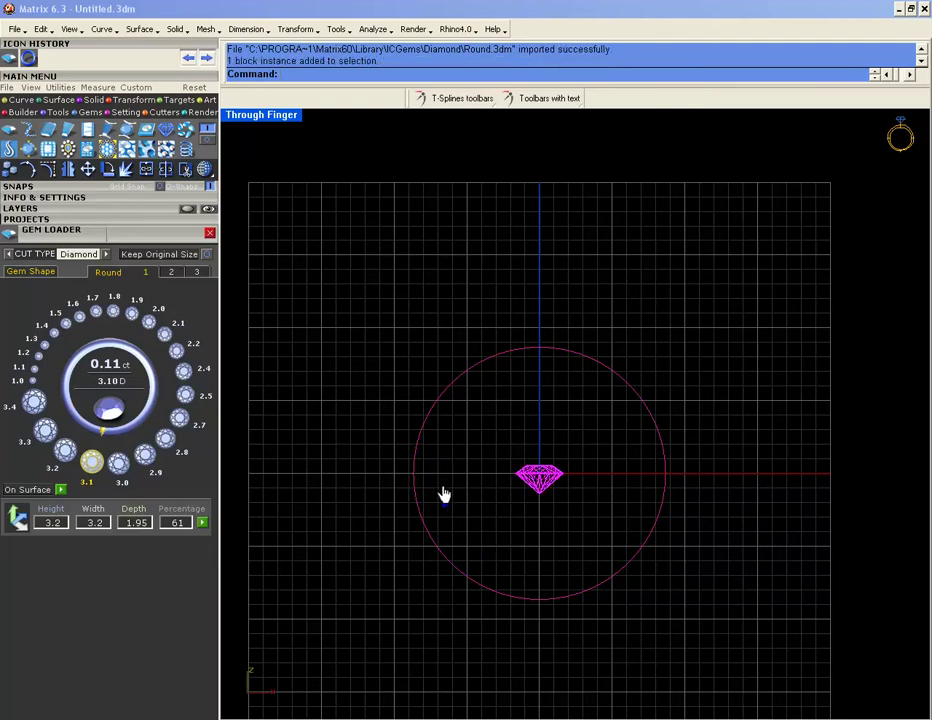
type("M")
key("Return")
scroll(531, 499, "up", 3)
left_click(551, 490)
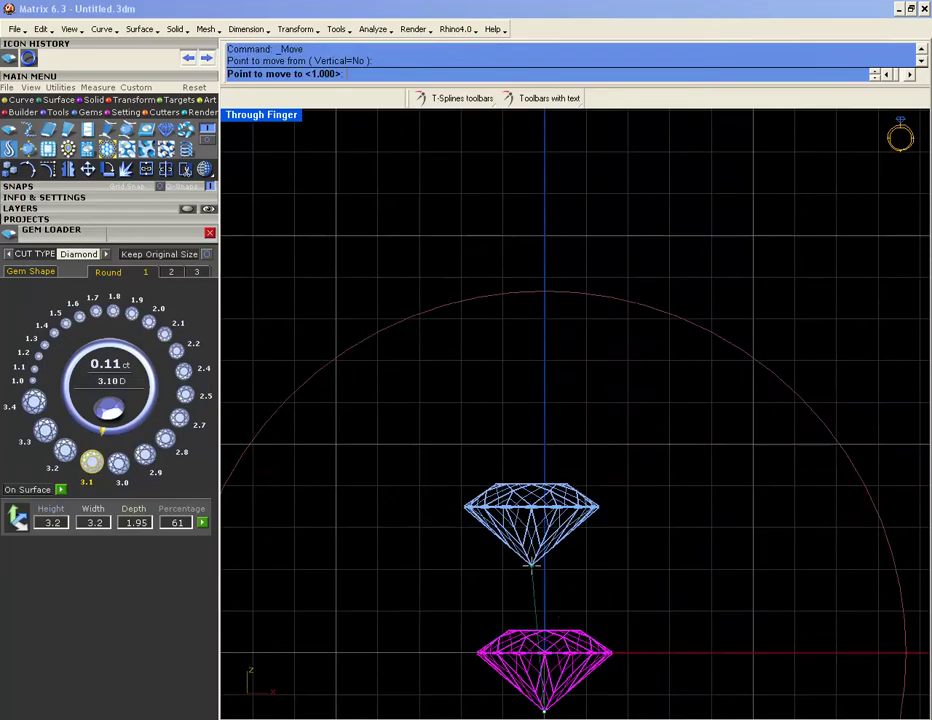
left_click(544, 291)
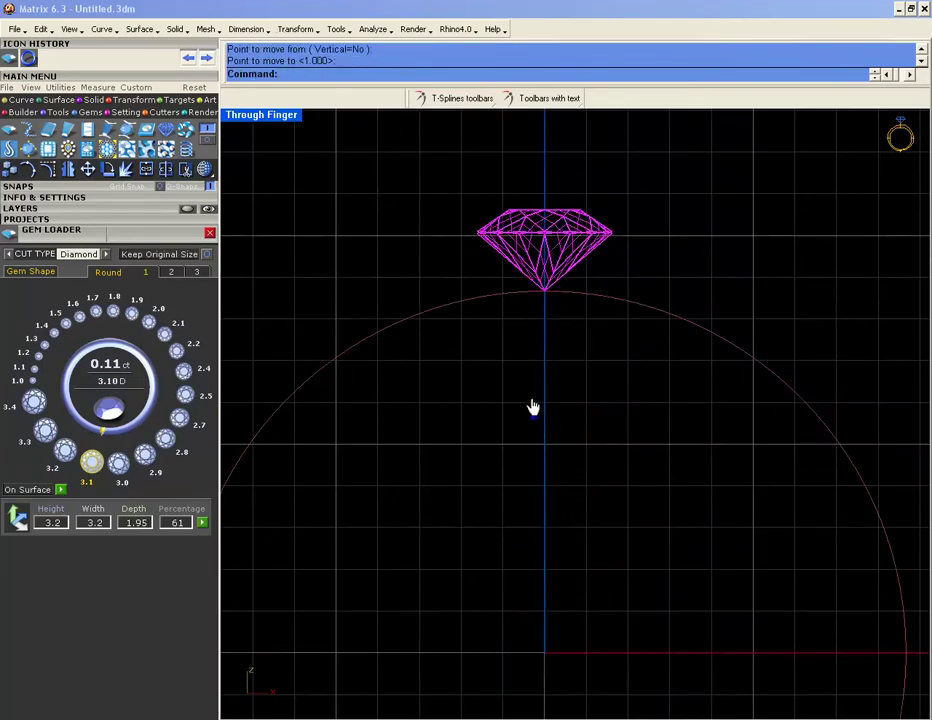
- Move the diamond 1 mm straight up from the top of the ring rail
right_click(538, 455)
left_click(539, 458)
type("1")
key("Return")
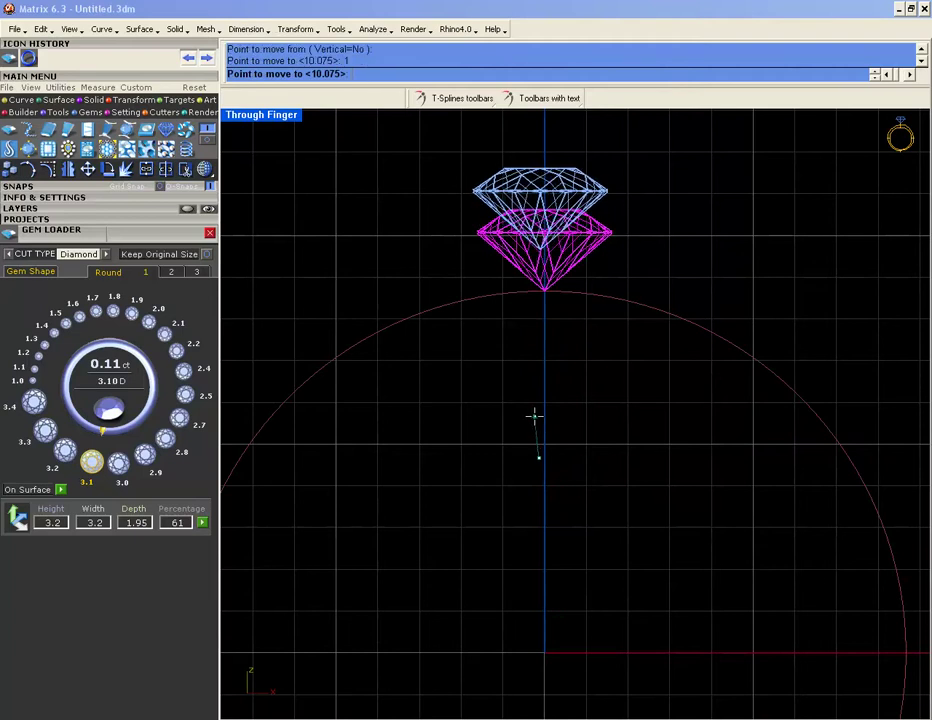
left_click(537, 427)
scroll(526, 438, "down", 1)
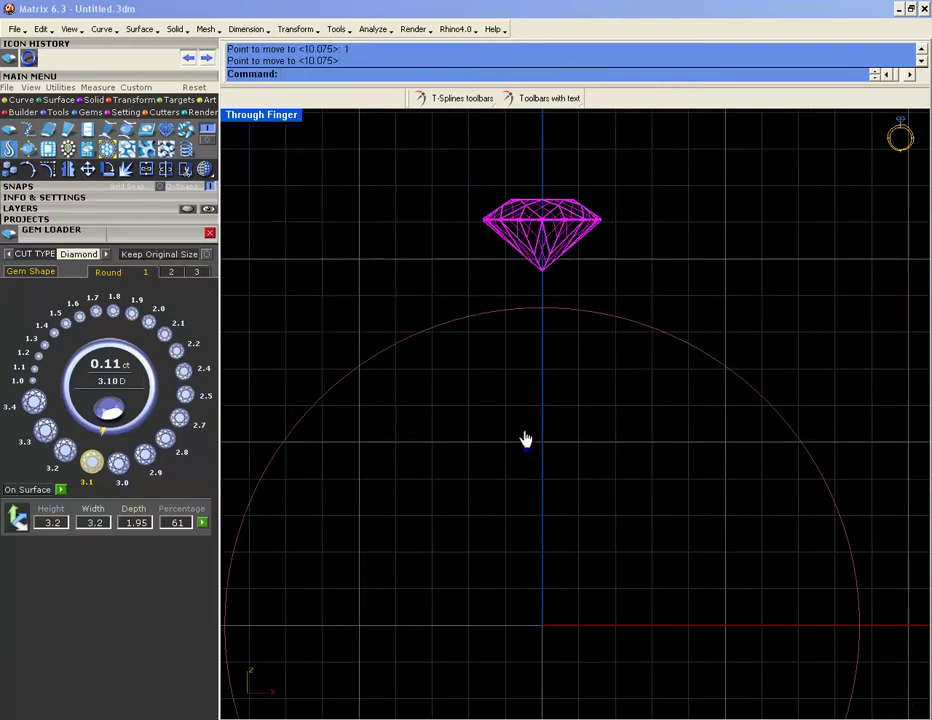
- Raise the diamond by another 1 mm above the ring rail
right_click_drag(526, 445, 525, 462)
type("M")
key("Return")
left_click(510, 458)
type("1")
key("Return")
left_click(509, 432)
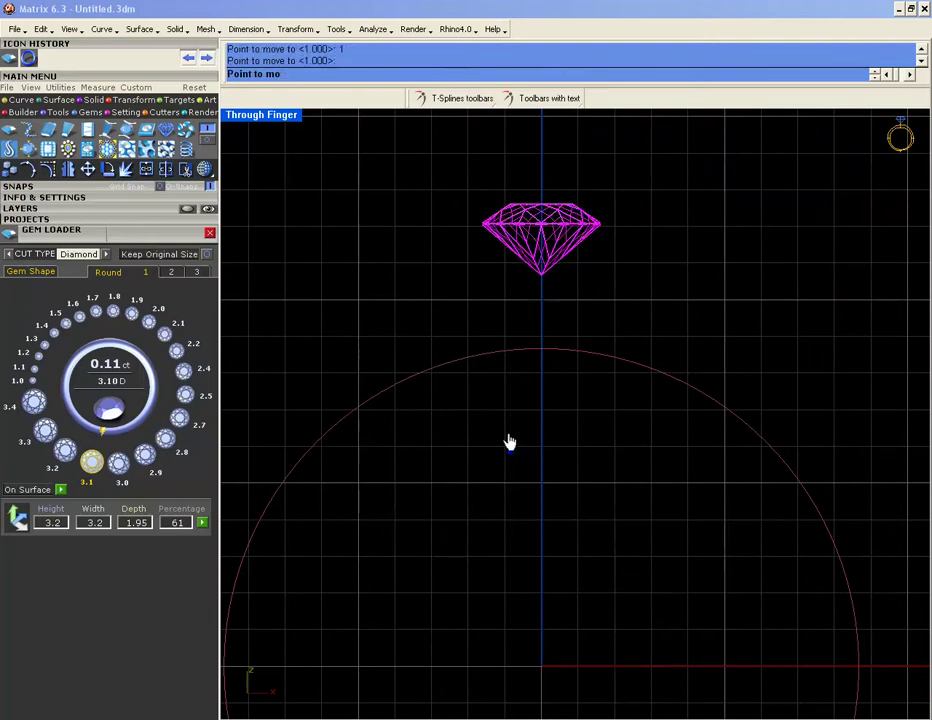
- Lower the diamond by 0.5 mm toward the ring rail
right_click_drag(508, 424, 512, 501)
scroll(511, 445, "up", 1)
right_click_drag(512, 439, 507, 470)
left_click(521, 353)
key("Return")
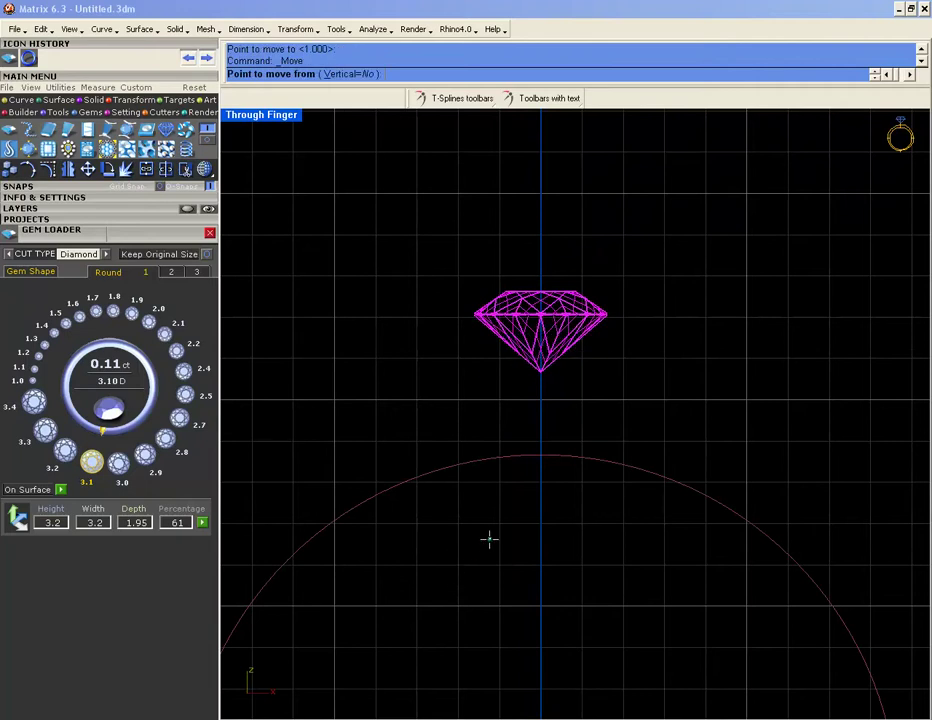
left_click(489, 541)
type(".5")
key("Return")
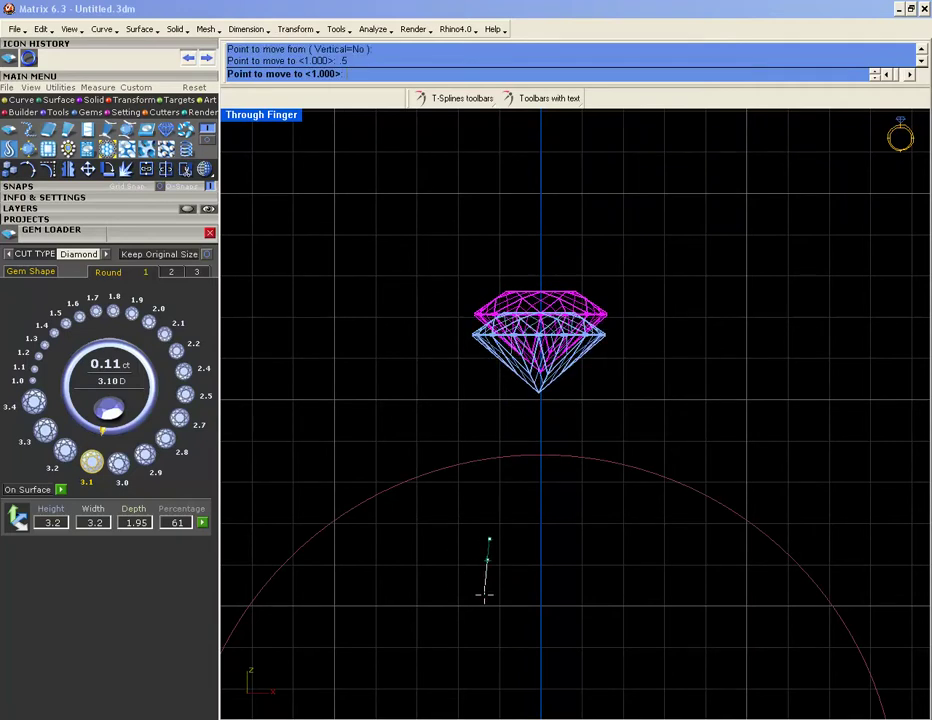
left_click(485, 600)
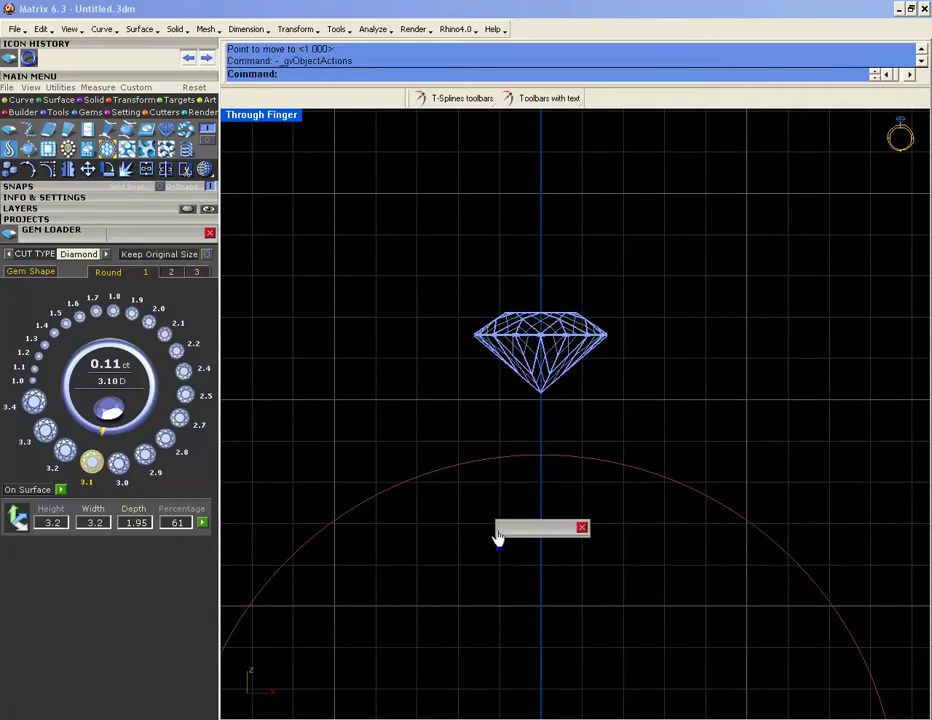
left_click_drag(505, 516, 441, 442)
- Try a polar array of the diamond around the ring center with 32 items over 360 degrees
scroll(439, 440, "down", 6)
right_click_drag(439, 440, 439, 417)
left_click(503, 367)
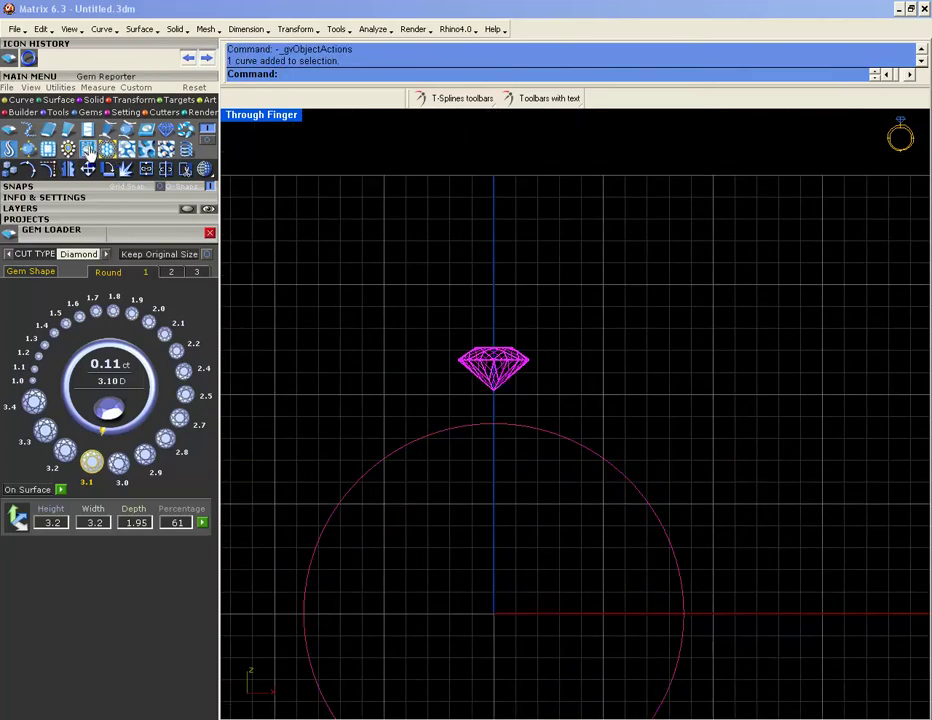
left_click(133, 100)
left_click(147, 149)
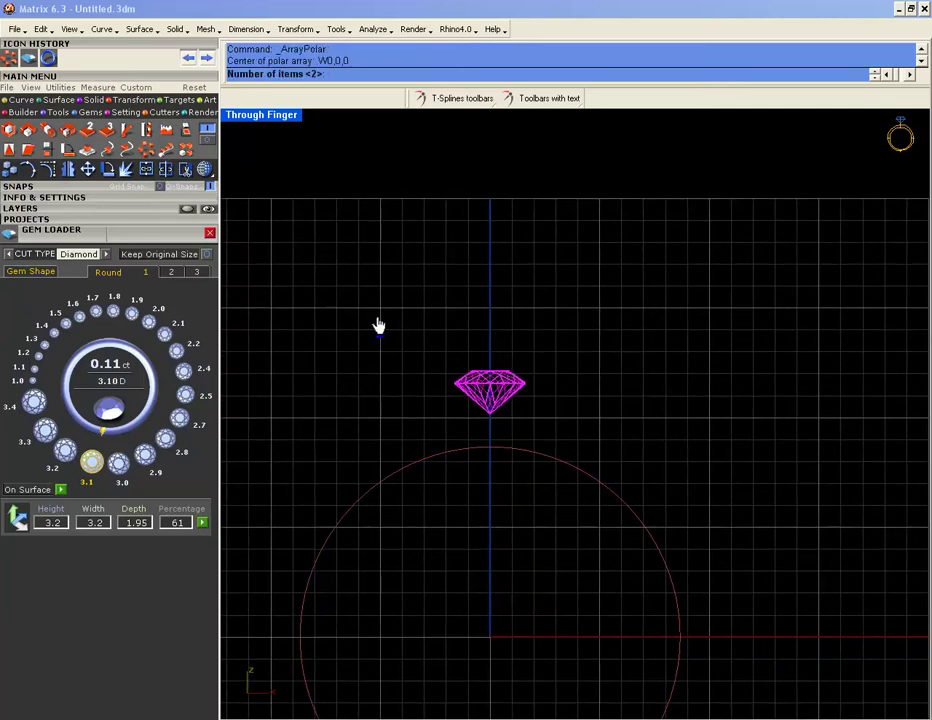
key("Return")
key("Return")
scroll(526, 402, "up", 10)
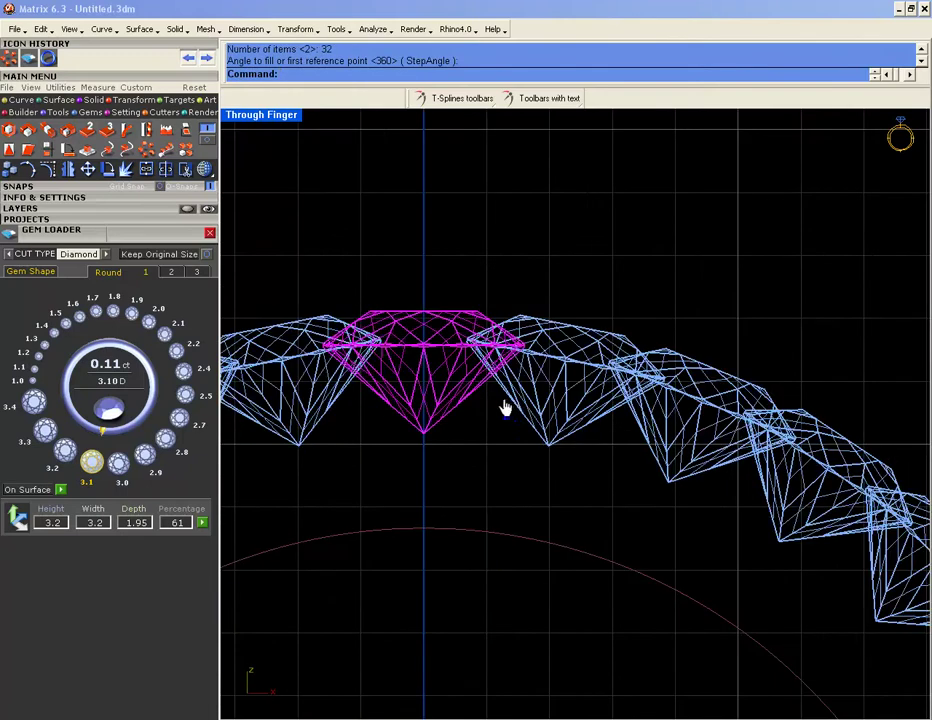
- Undo the 32-item array and try a polar array of the diamond with 28 items
key("ctrl+z")
right_click(488, 433)
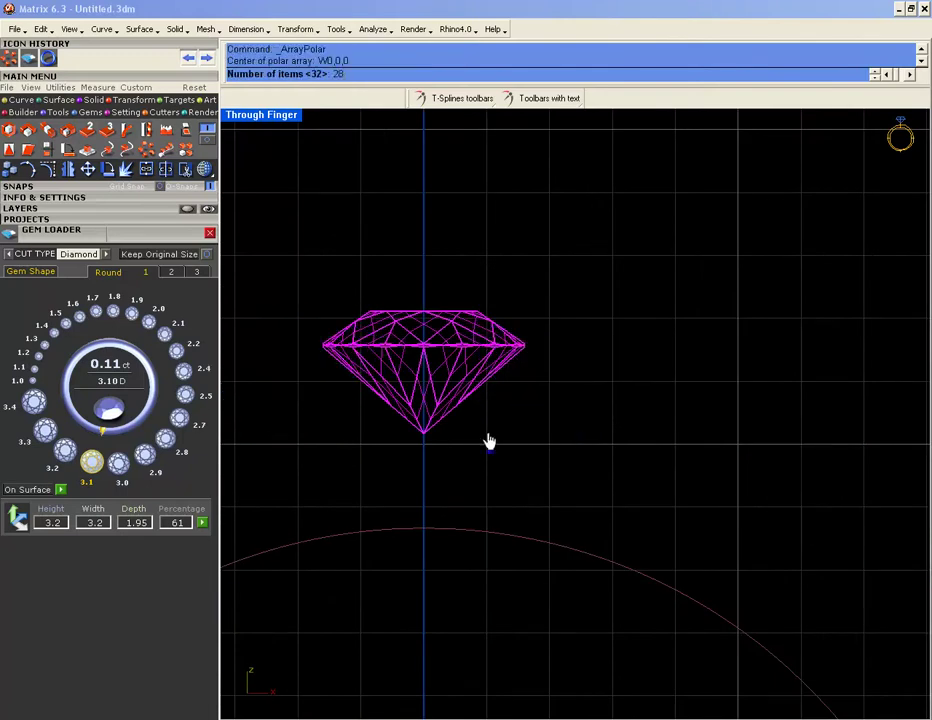
type("28")
key("Return")
key("Escape")
- Try a polar array of the diamond around the ring center with 22 items over 360 degrees
right_click(500, 432)
type("22")
key("Return")
key("Return")
scroll(520, 327, "up", 5)
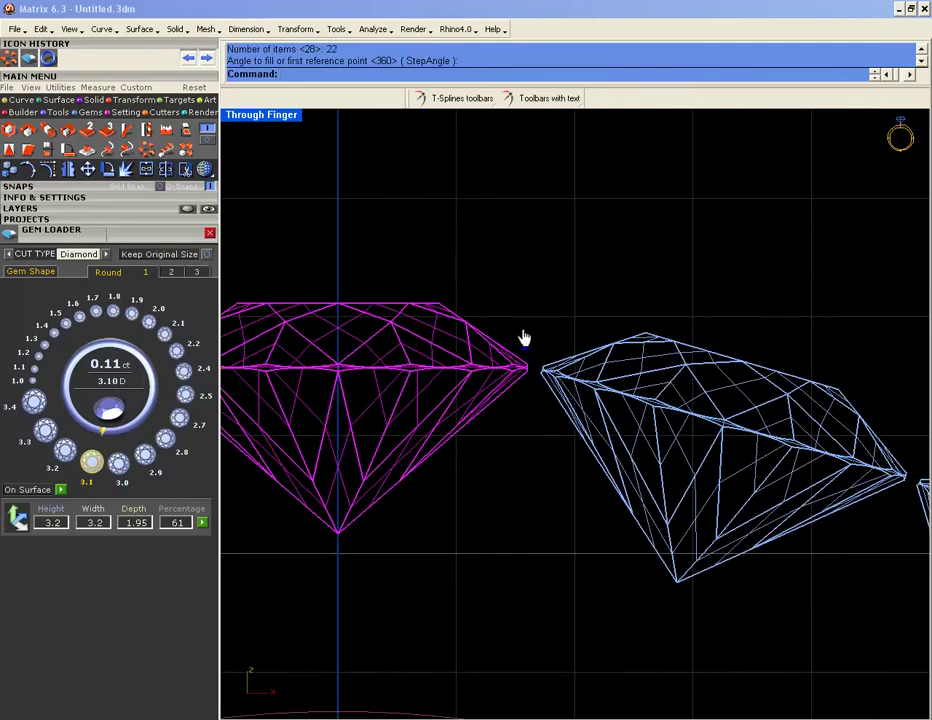
- Measure the gap between the top diamond and its neighbor with an aligned dimension, without keeping the dimension
left_click(98, 87)
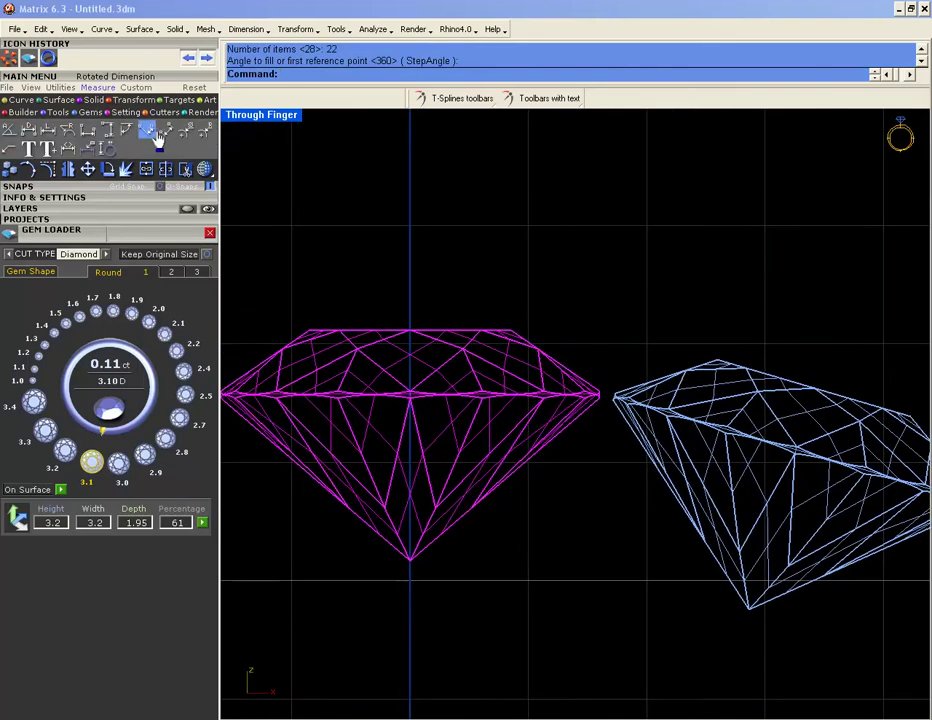
left_click(168, 132)
right_click_drag(245, 352, 409, 356)
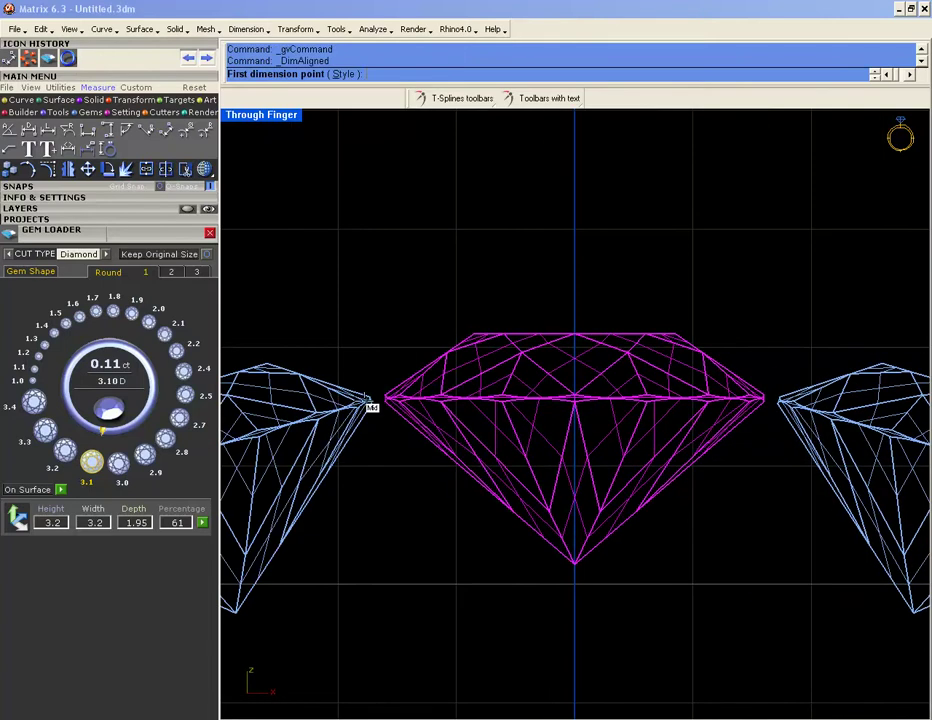
scroll(374, 395, "up", 3)
left_click(374, 391)
left_click(414, 391)
scroll(414, 385, "down", 4)
scroll(414, 383, "down", 5)
key("Escape")
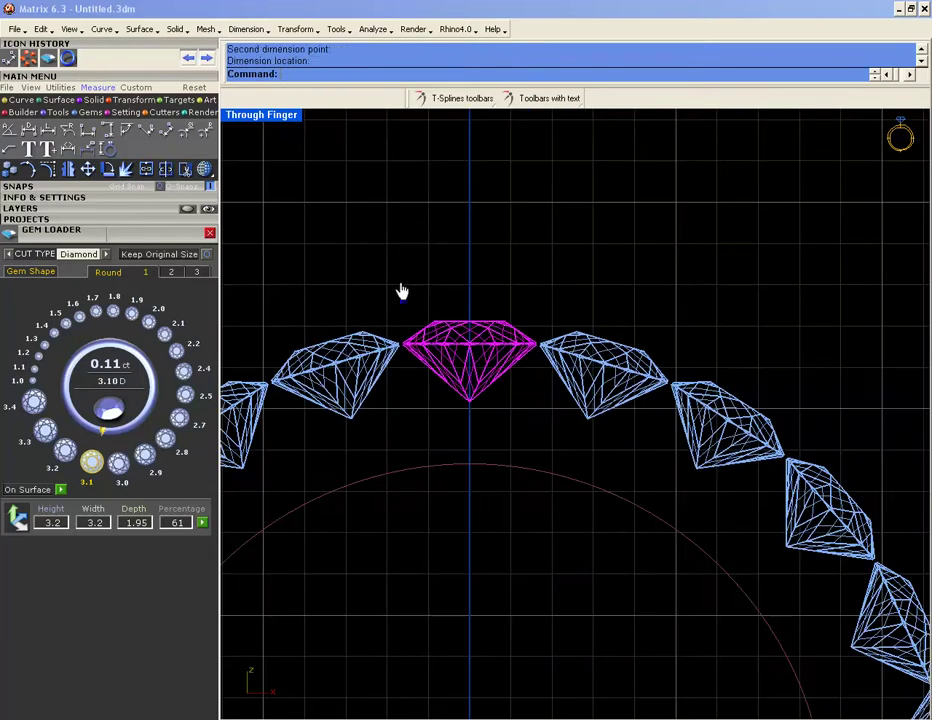
- Undo the 22-item array and polar-array the diamond around the ring center with 21 items over 360 degrees
key("ctrl+z")
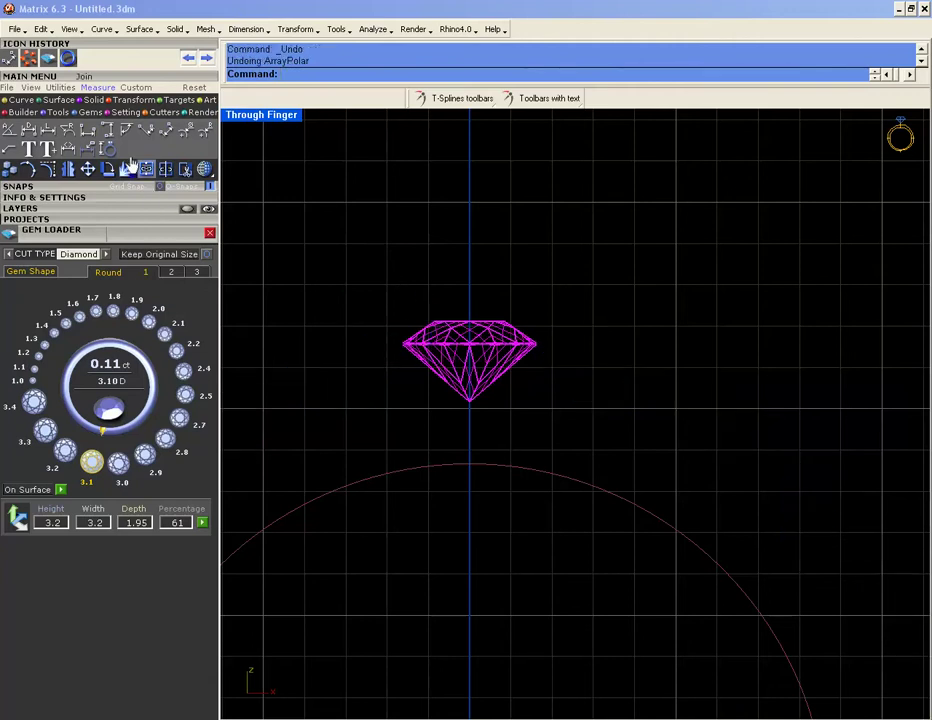
left_click(134, 101)
left_click(147, 149)
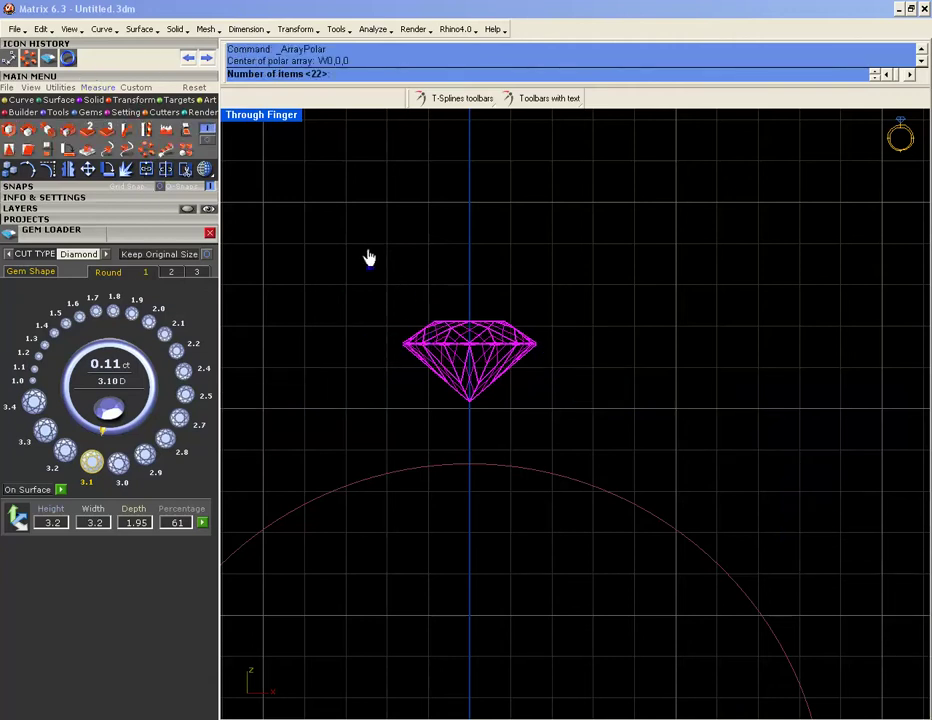
type("21")
key("Return")
key("Return")
scroll(405, 330, "up", 5)
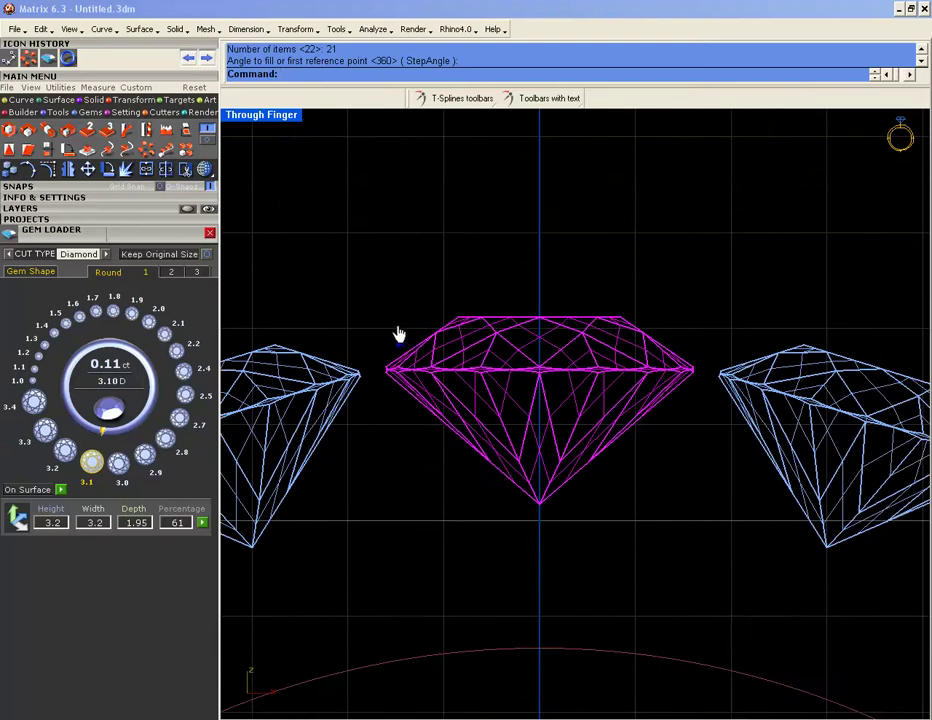
left_click(63, 90)
left_click(36, 90)
left_click(58, 89)
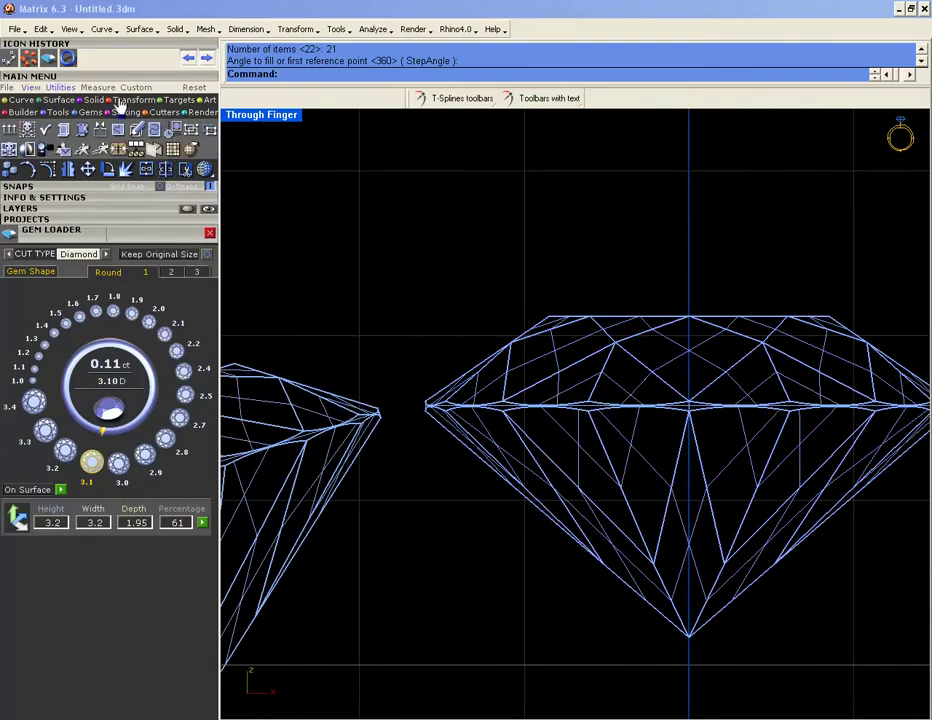
left_click(100, 88)
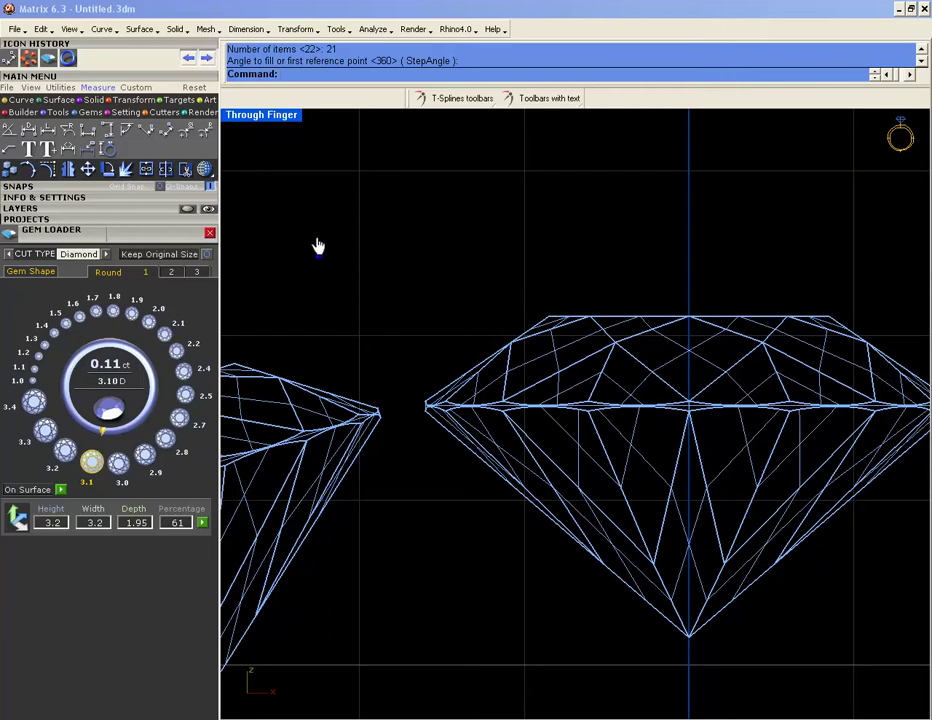
- Try moving the top diamond down toward the ring rail to update the arrayed gems, and undo the move
scroll(380, 190, "down", 2)
left_click(525, 360)
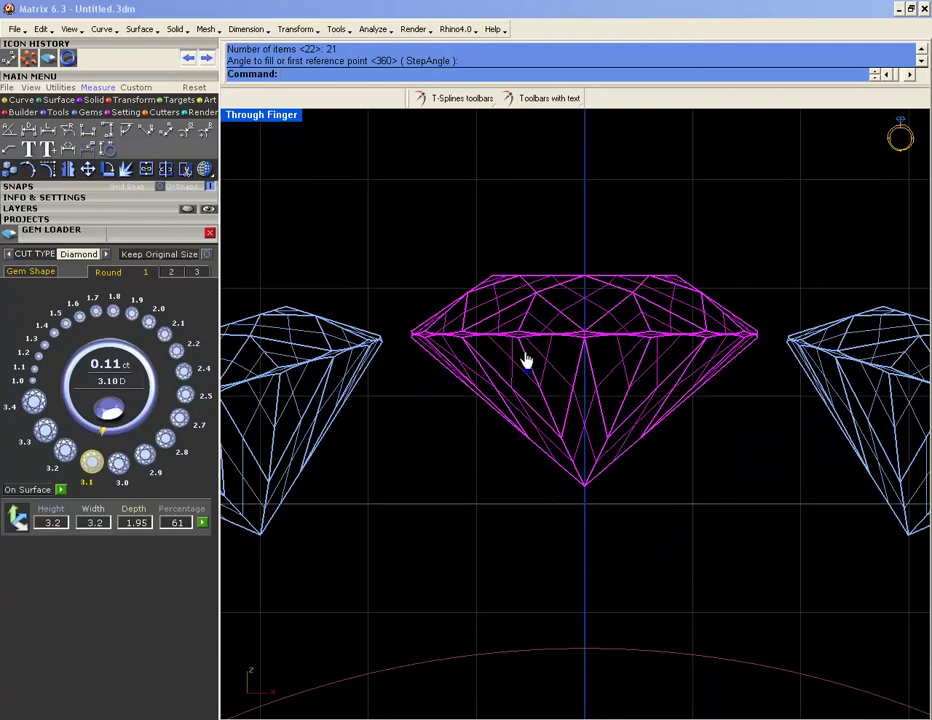
type("m")
key("Return")
left_click(484, 454)
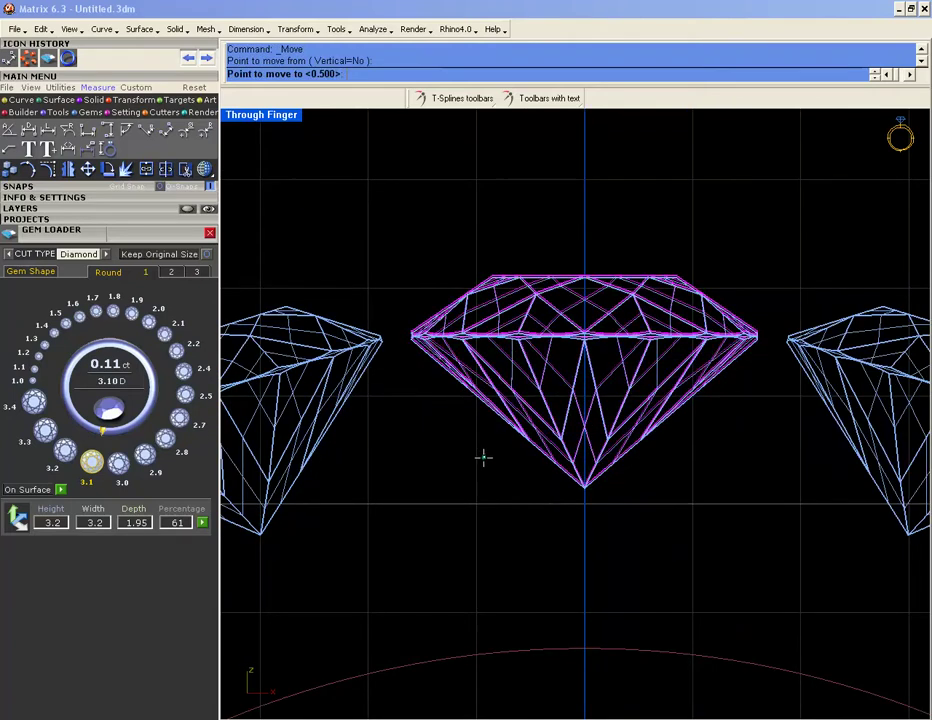
left_click(484, 497)
scroll(488, 415, "down", 3)
scroll(470, 400, "up", 5)
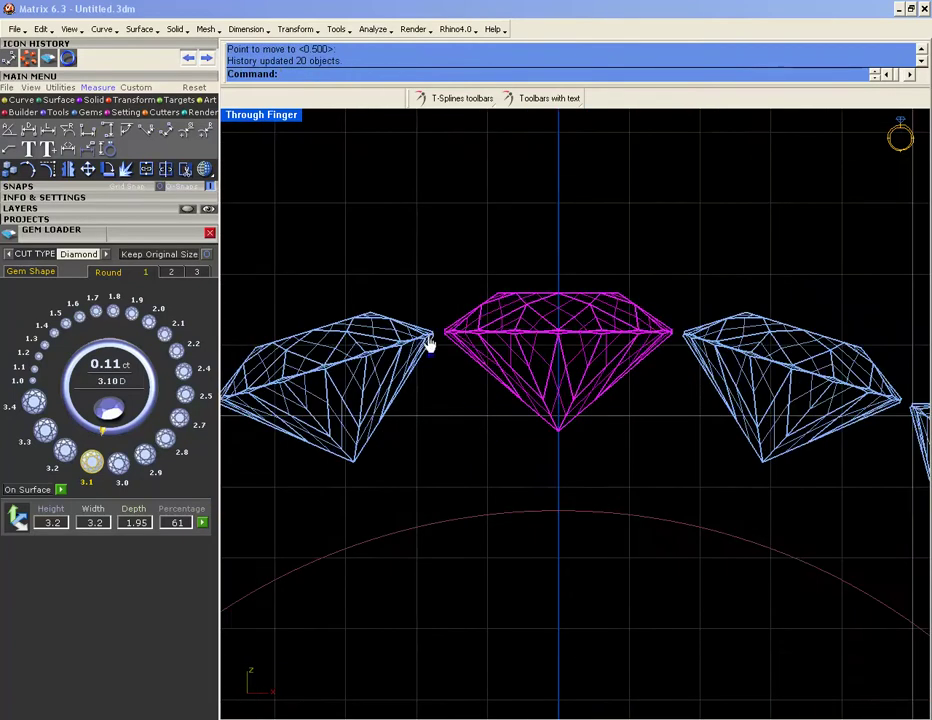
key("ctrl+z")
scroll(451, 345, "down", 3)
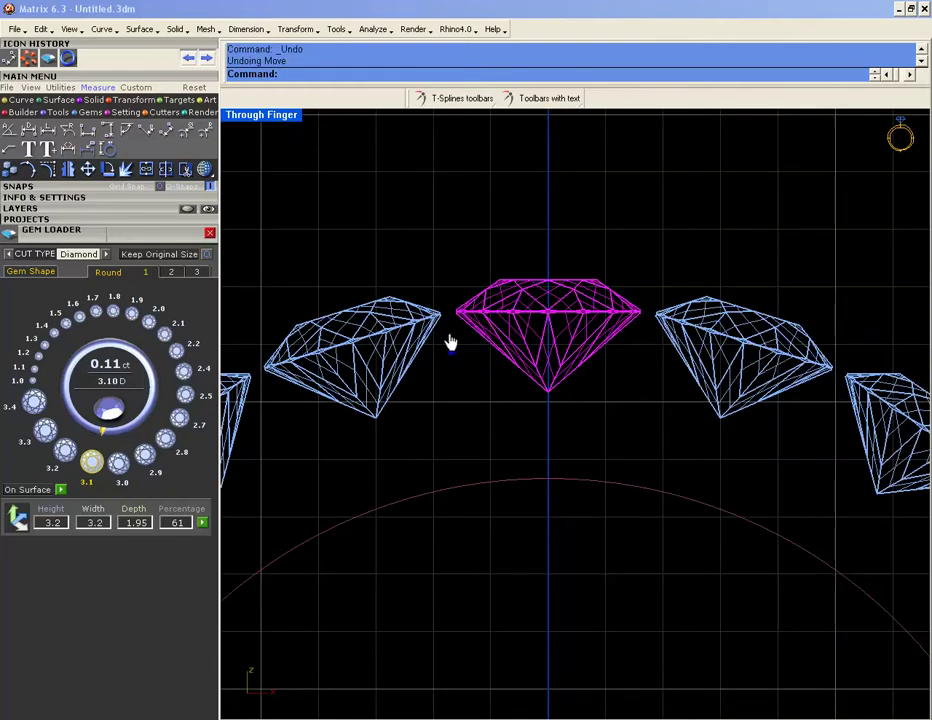
- Measure the gap between neighboring diamonds in the 21-gem array with an aligned dimension, without keeping the dimension
right_click_drag(468, 355, 466, 377)
left_click(466, 386)
left_click(165, 134)
scroll(498, 345, "up", 3)
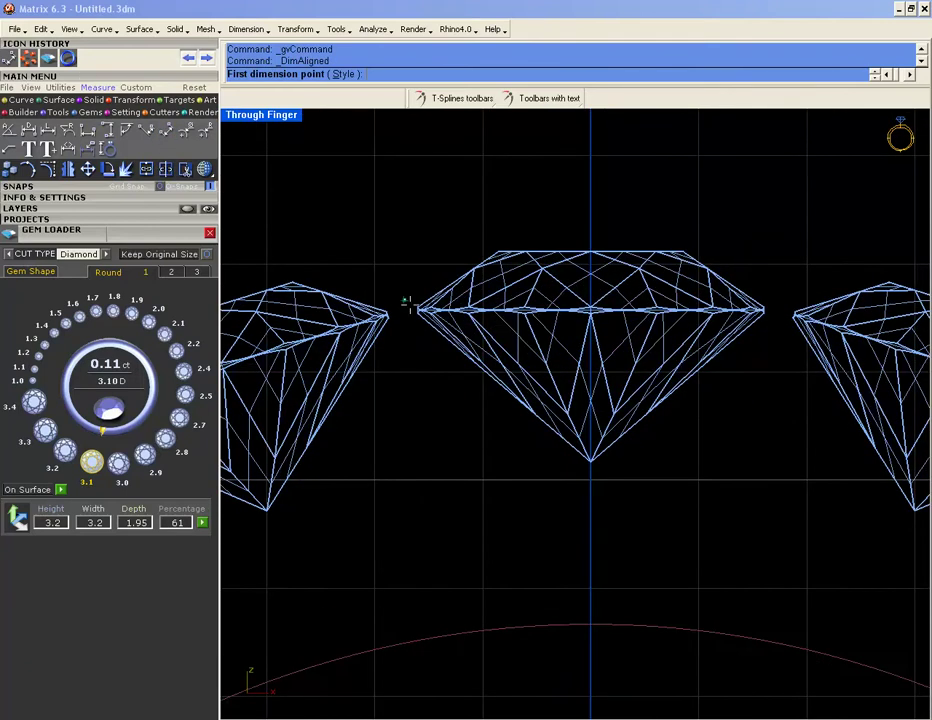
left_click(389, 313)
left_click(419, 313)
scroll(421, 310, "down", 3)
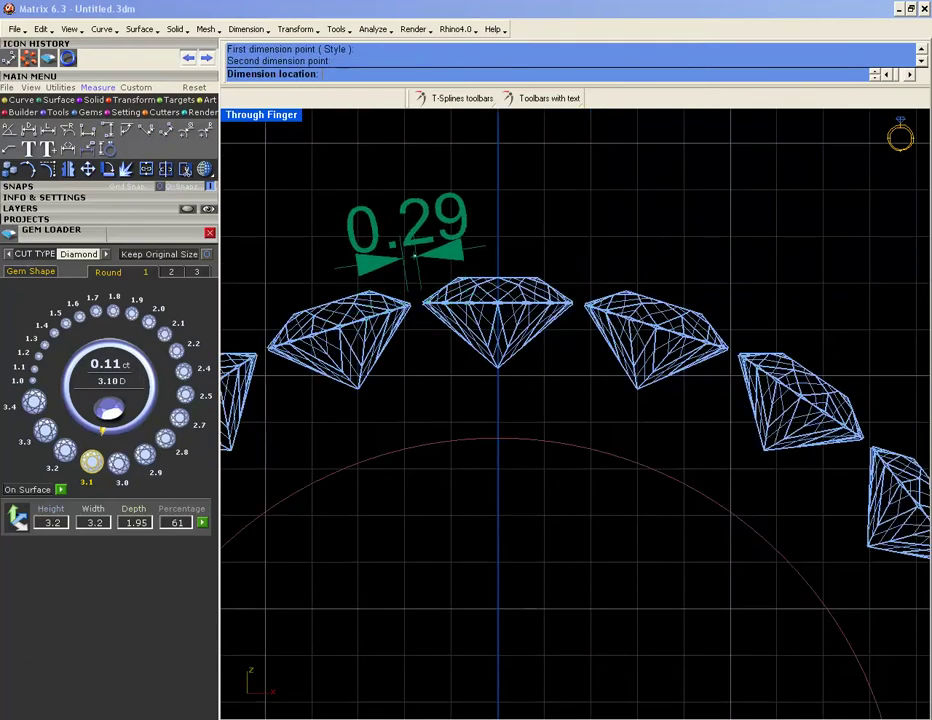
key("Escape")
right_click_drag(430, 227, 505, 297)
left_click(539, 363)
scroll(532, 371, "up", 1)
left_click(519, 375)
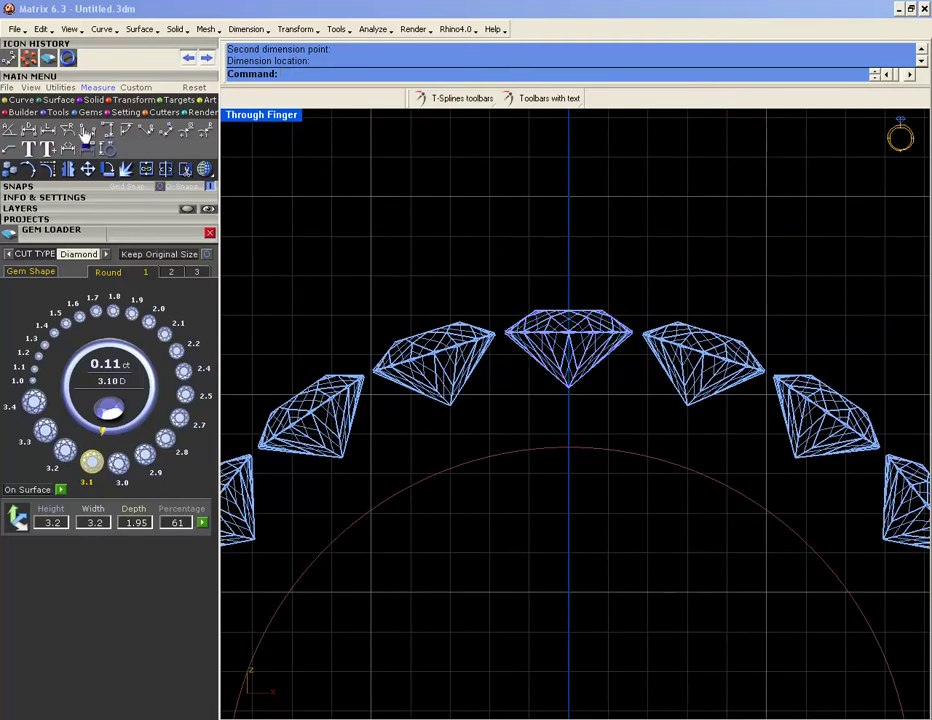
left_click(22, 100)
left_click(55, 137)
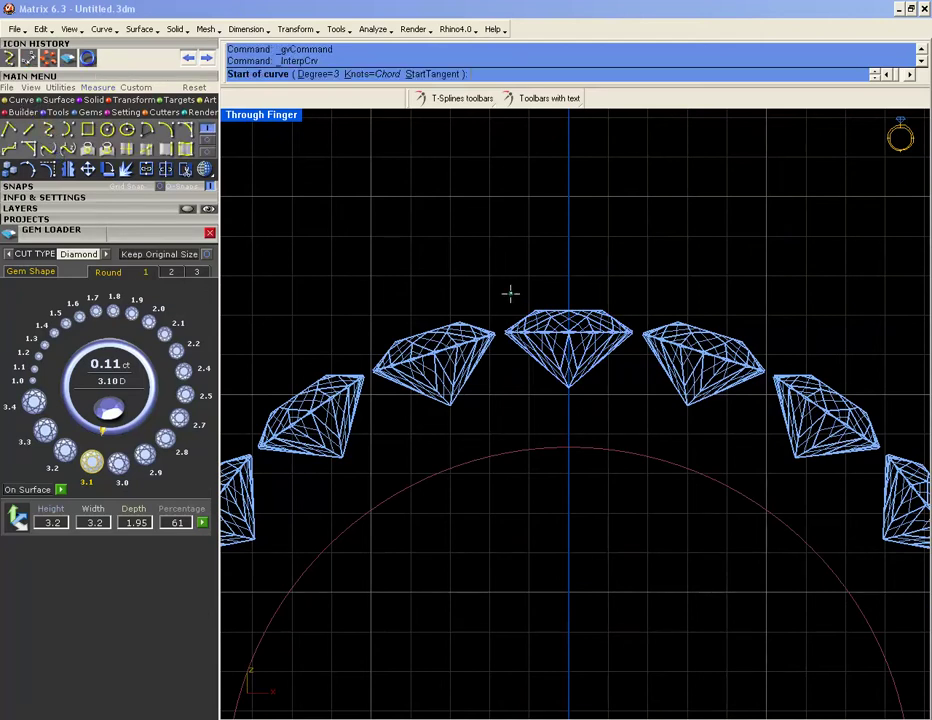
scroll(500, 294, "up", 2)
left_click(491, 296)
key("Escape")
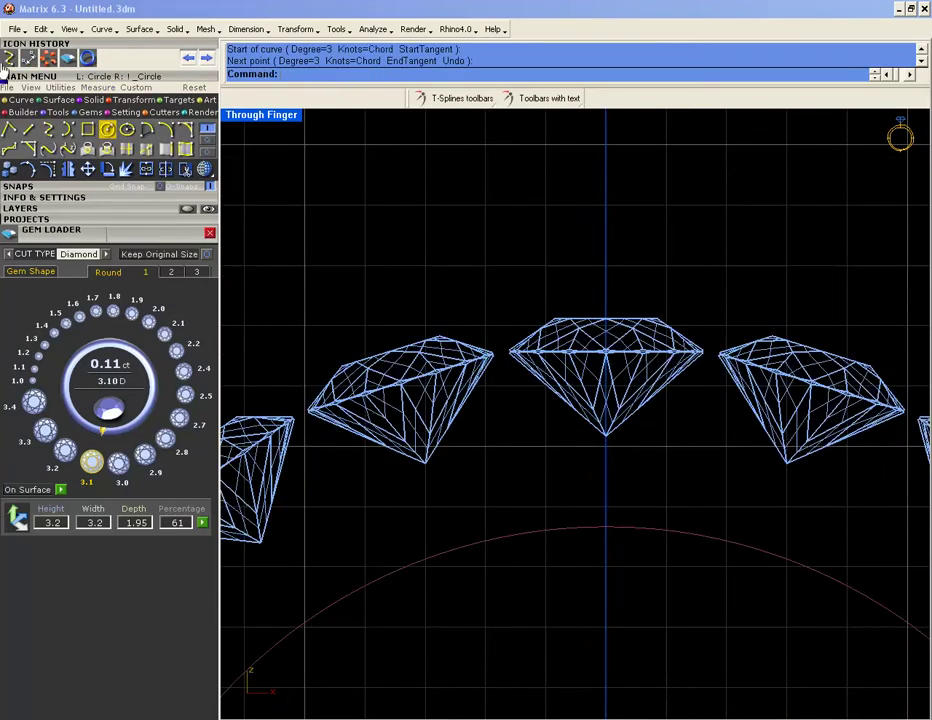
- Start a bisector line from the world origin through the gap between the facing girdle ends of the top diamond and its left neighbor
left_click(12, 130)
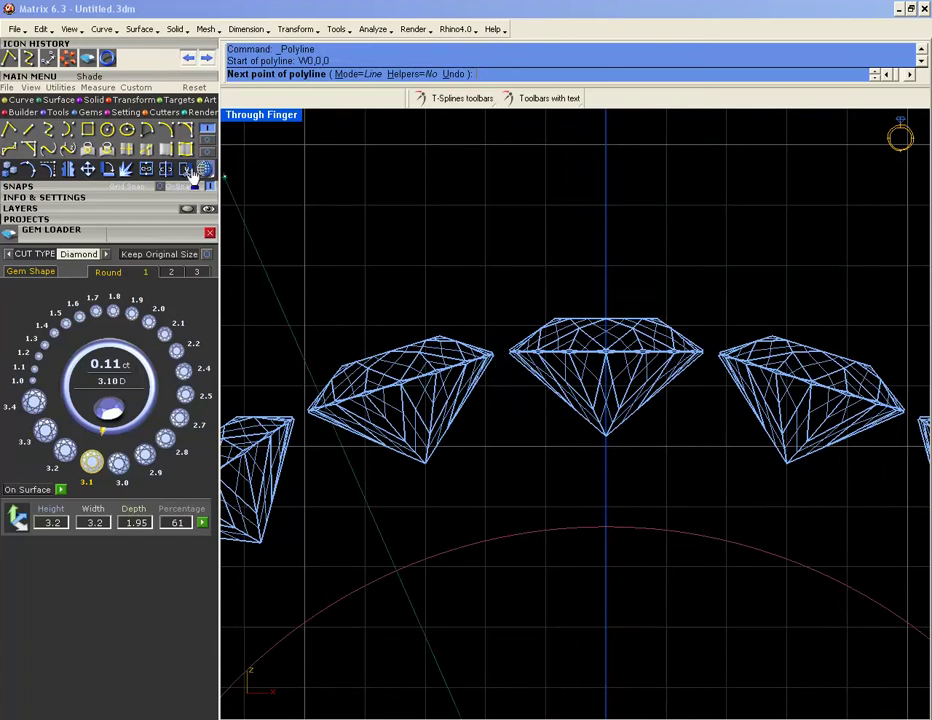
left_click(29, 130)
left_click(461, 74)
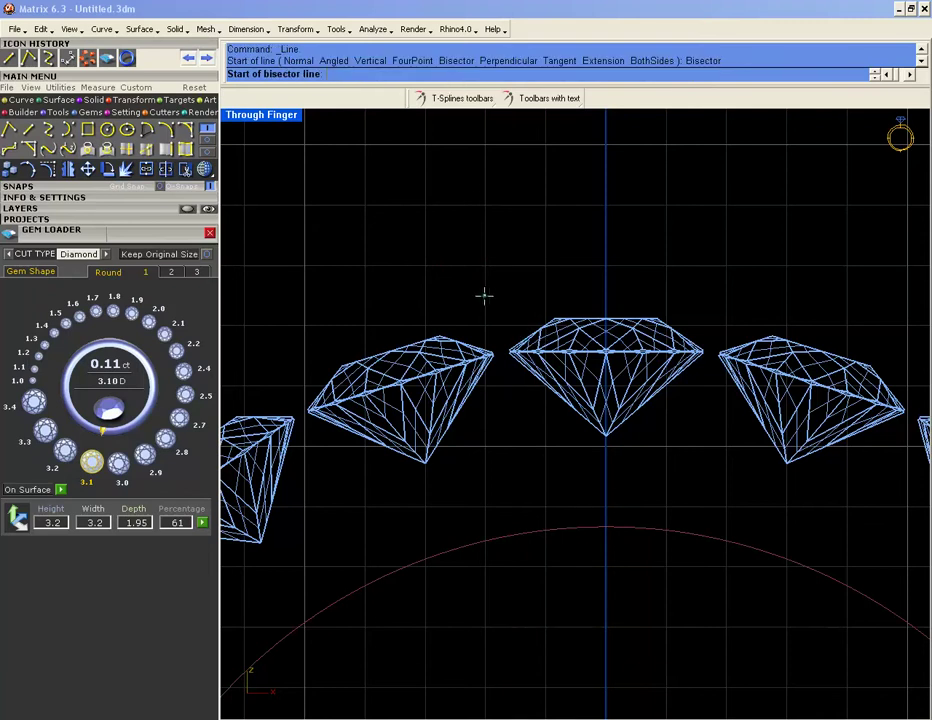
key("F4")
scroll(534, 374, "up", 6)
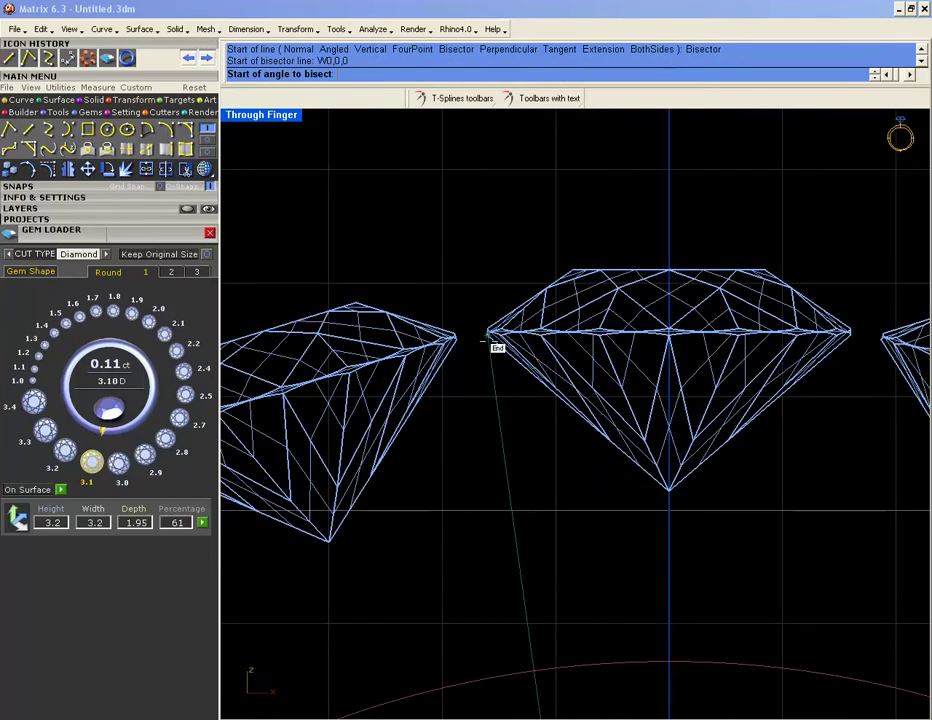
left_click(488, 332)
left_click(458, 337)
- Turn on the Project snap and end the bisector line a little above the diamonds
scroll(452, 245, "down", 5)
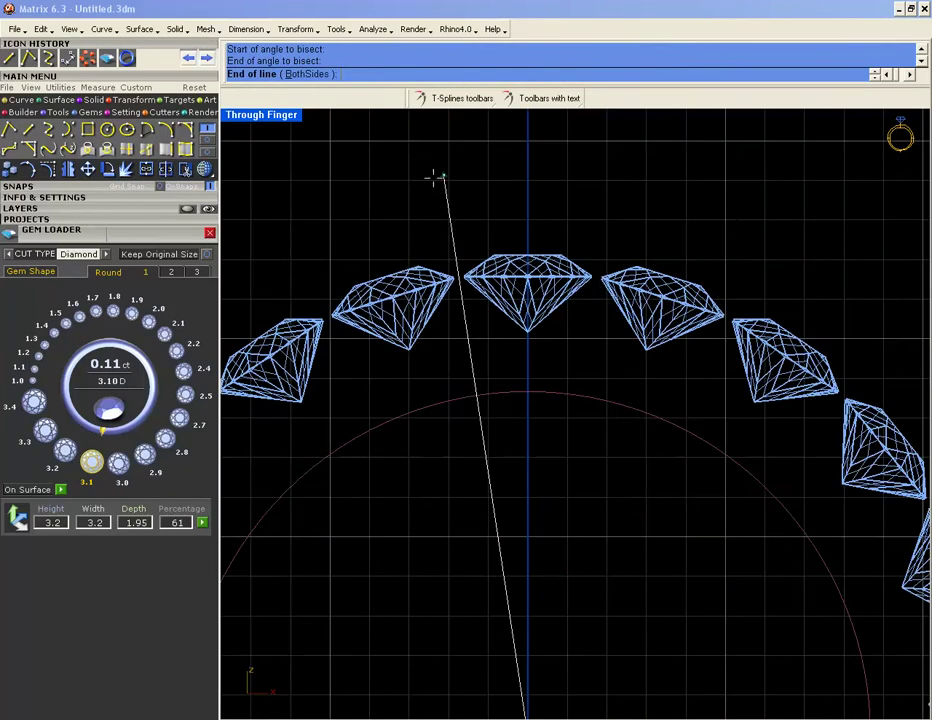
right_click_drag(429, 169, 437, 238)
left_click(84, 200)
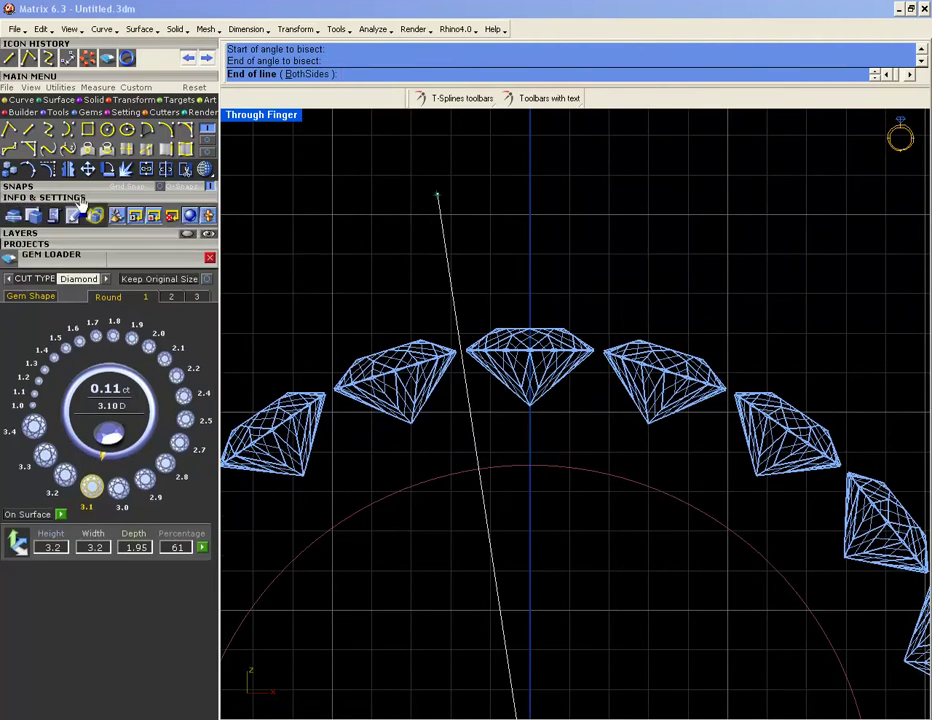
left_click(82, 201)
left_click(82, 208)
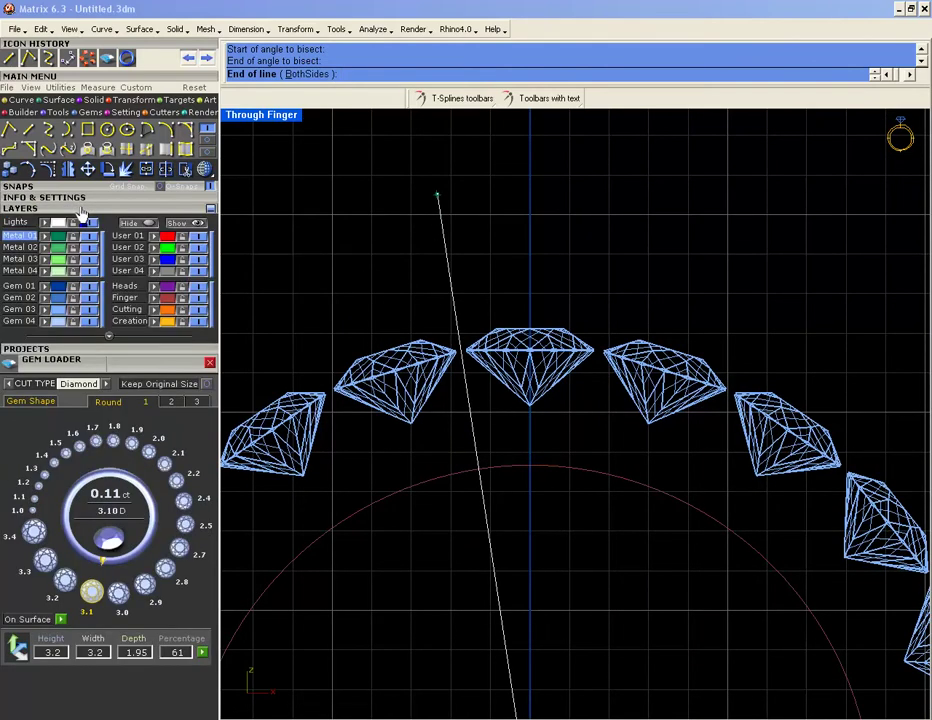
left_click(80, 208)
left_click(80, 186)
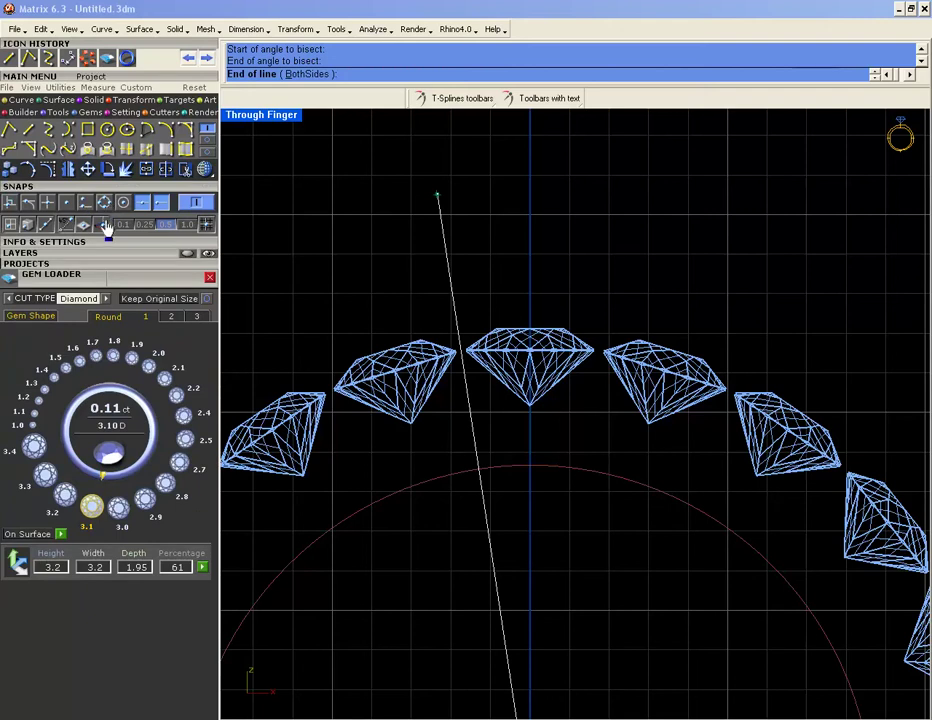
left_click(424, 260)
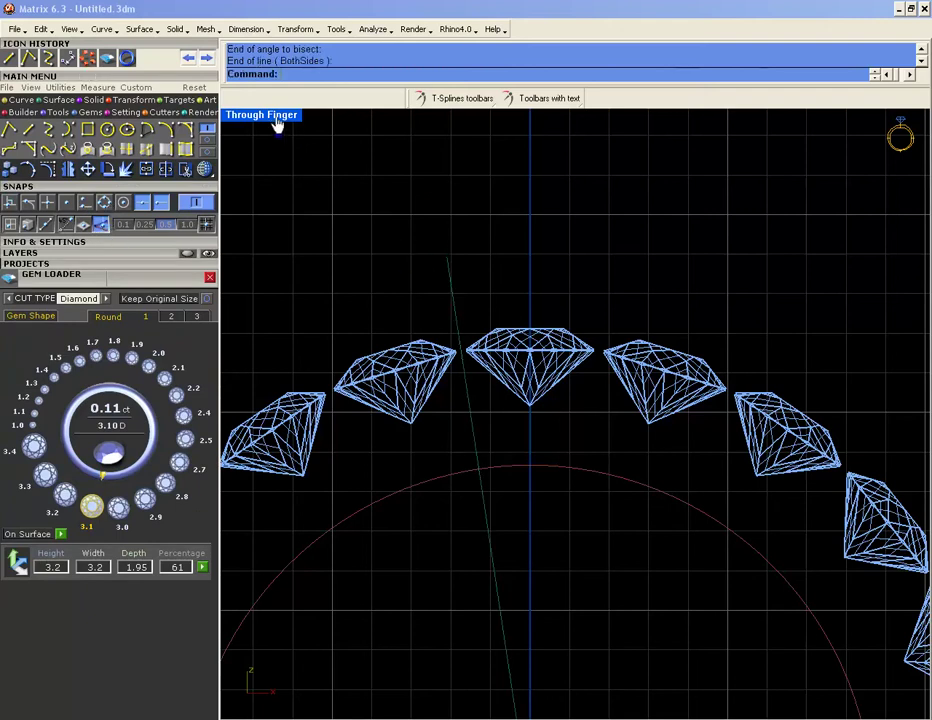
- Check the bisector line's position in all four views, and return to the maximized Through Finger view
double_click(270, 115)
scroll(404, 270, "up", 3)
left_click(340, 508)
scroll(395, 292, "up", 2)
scroll(395, 292, "up", 1)
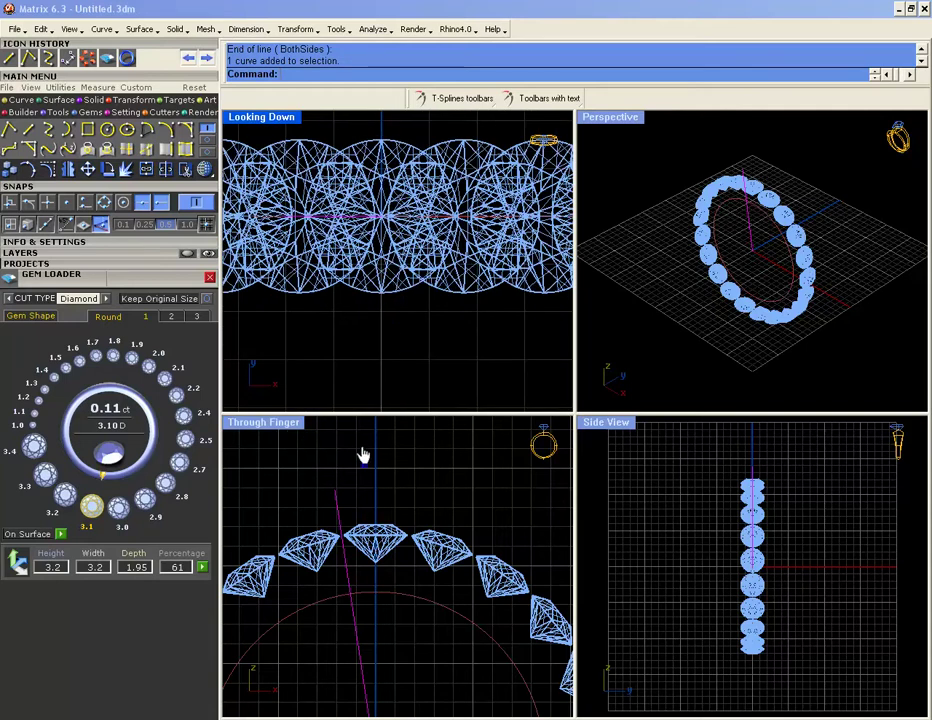
right_click_drag(363, 455, 363, 455)
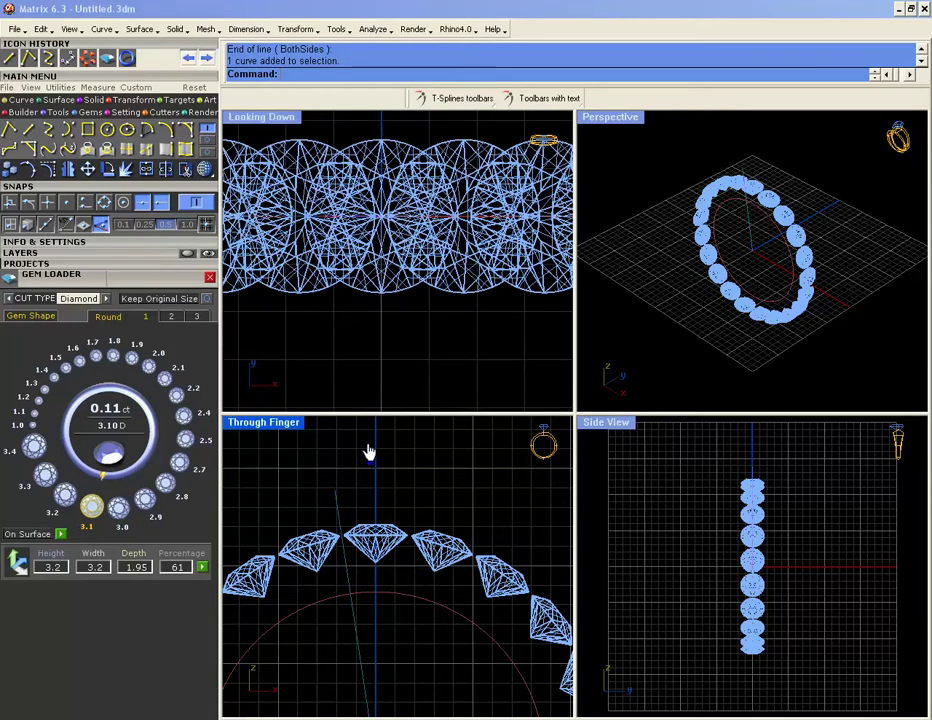
double_click(290, 424)
right_click_drag(484, 351, 509, 350)
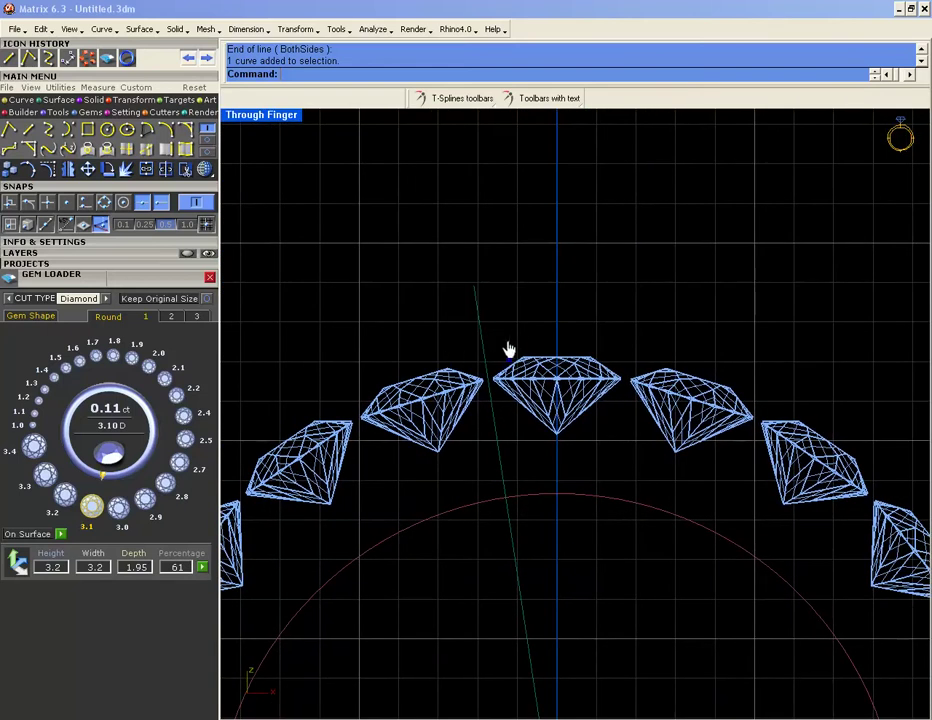
- Start an interpolated curve with three points snapped with Near along the bisector line, running down into the gap left of the top diamond
left_click(47, 130)
scroll(487, 341, "up", 4)
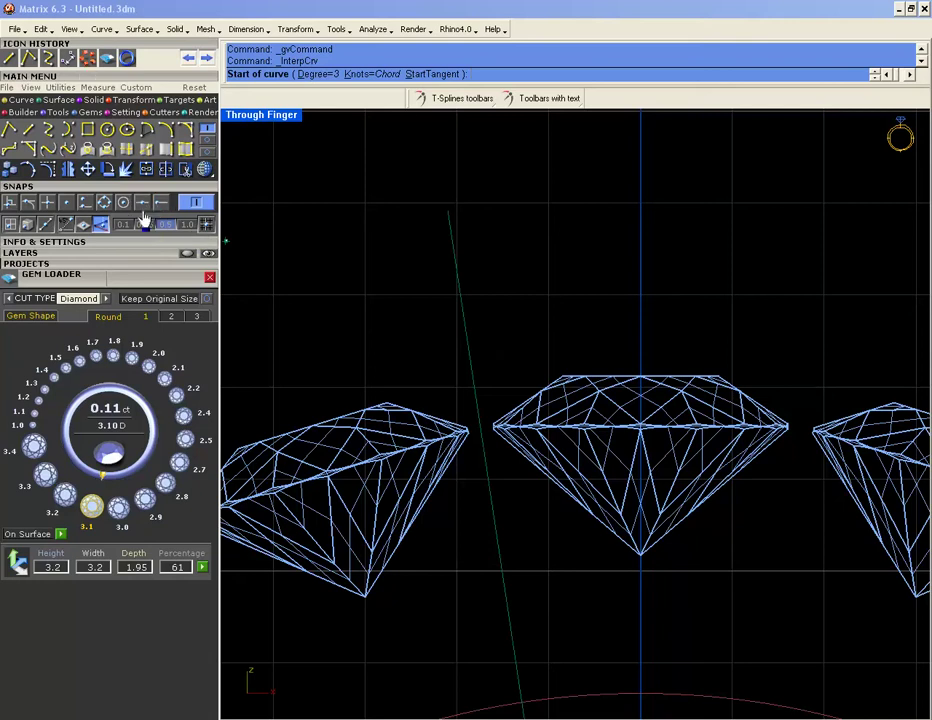
left_click(85, 205)
scroll(485, 329, "up", 1)
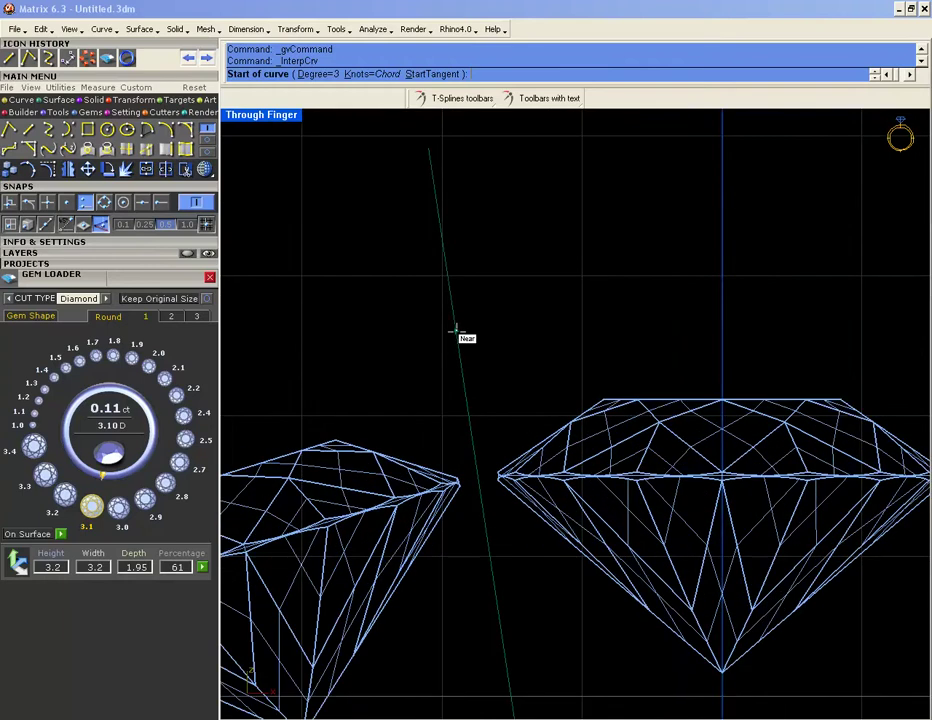
left_click(454, 323)
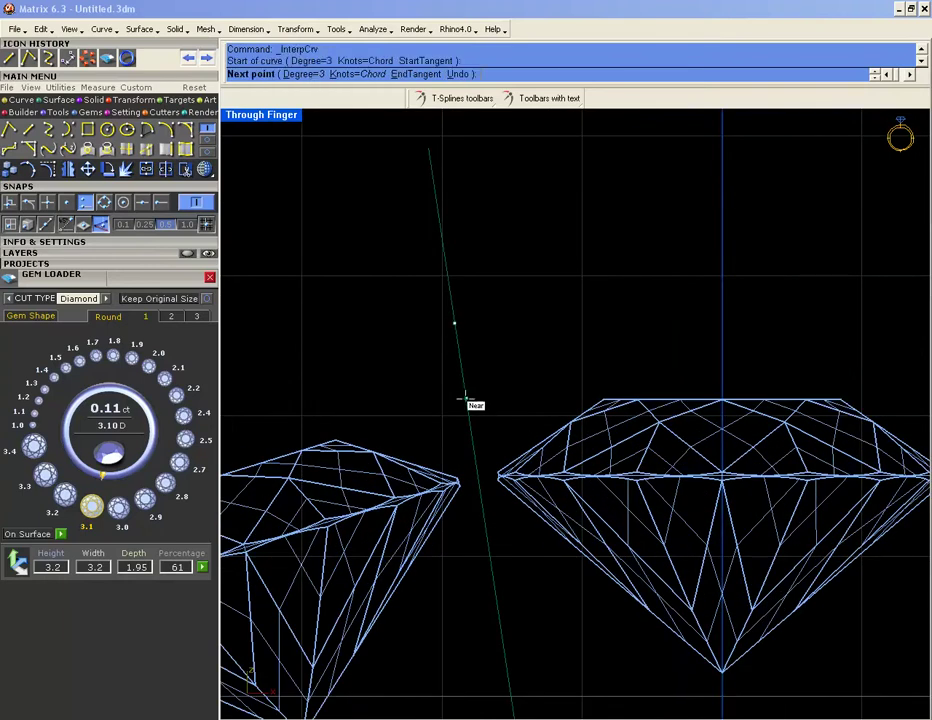
left_click(466, 398)
left_click(481, 497)
- Continue the curve beneath the top diamond and its right neighbor, touching the ring rail, and end it above the next gap
scroll(545, 584, "down", 3)
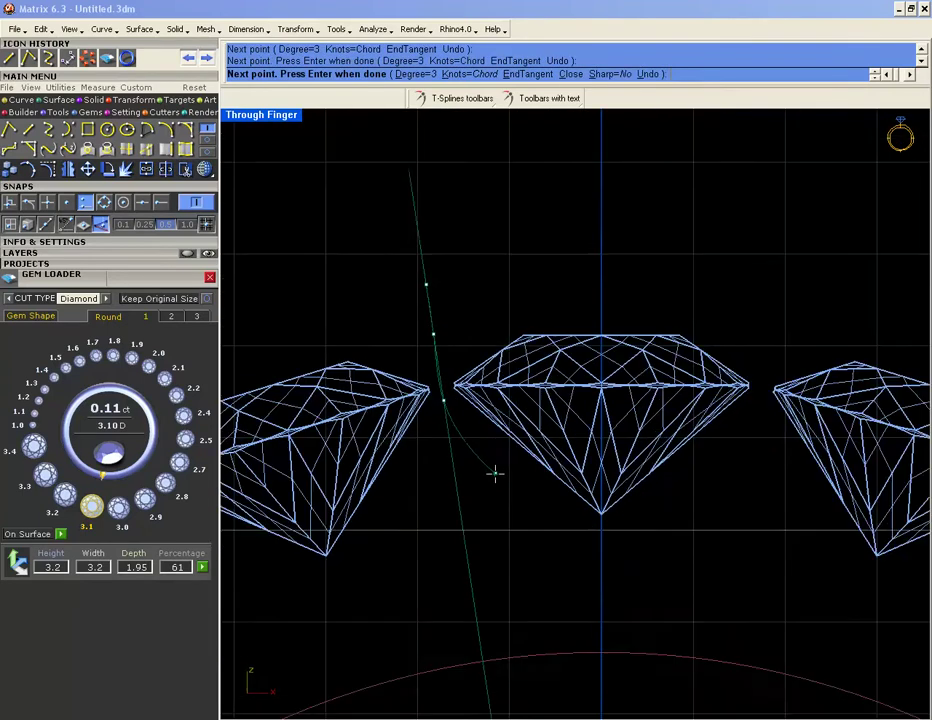
left_click(559, 561)
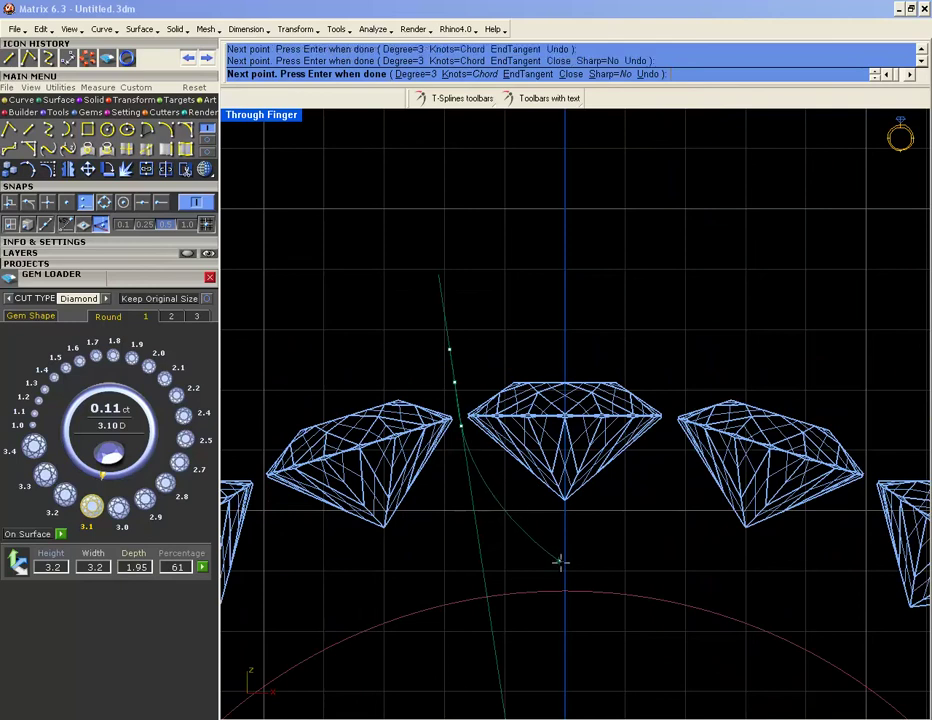
left_click(655, 597)
right_click_drag(772, 576, 683, 547)
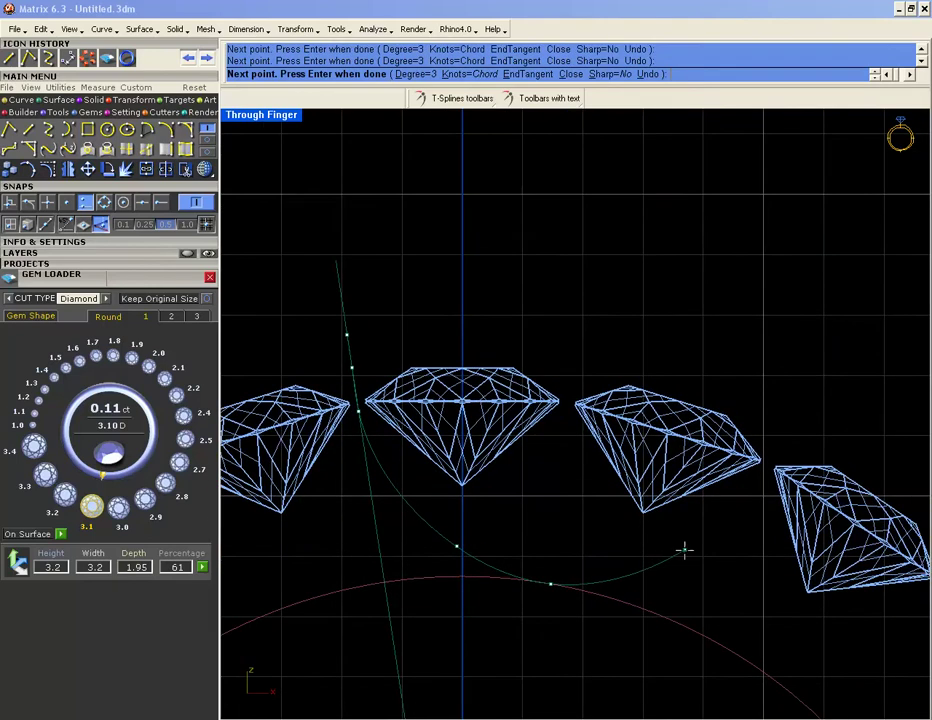
left_click(750, 497)
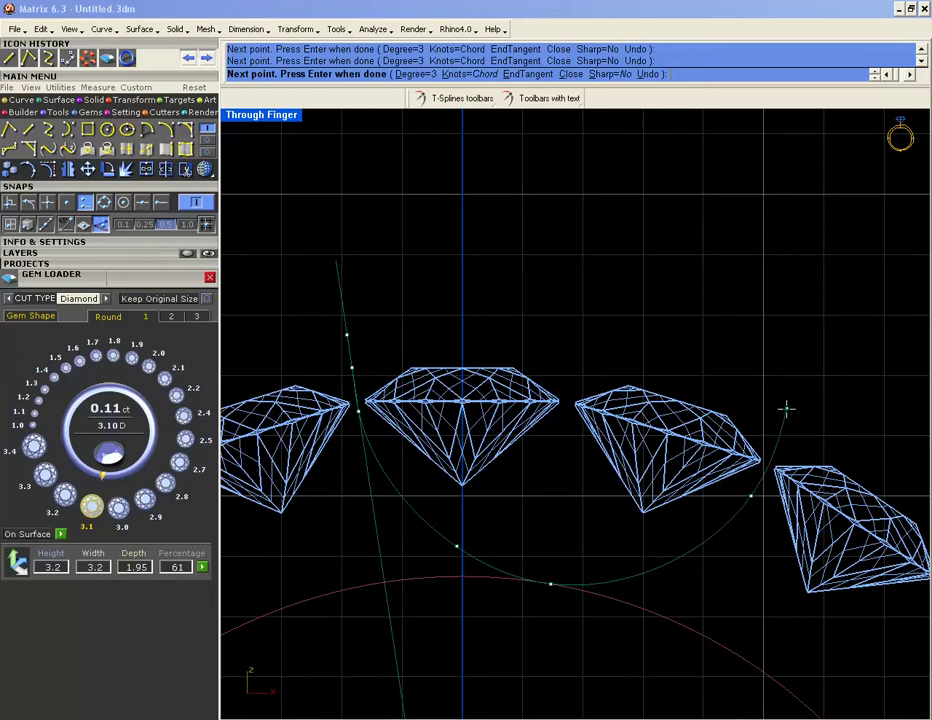
left_click(803, 374)
right_click(806, 366)
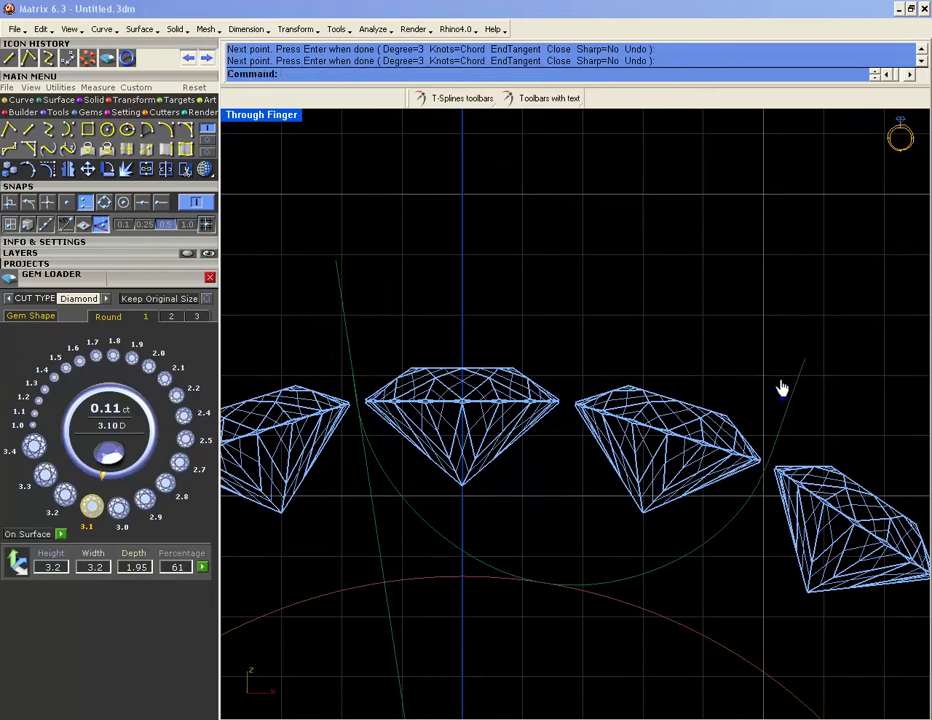
- Try rotating the bisector line about the world origin from the top diamond's culet to the culet two stones right, and undo the rotation
left_click(381, 553)
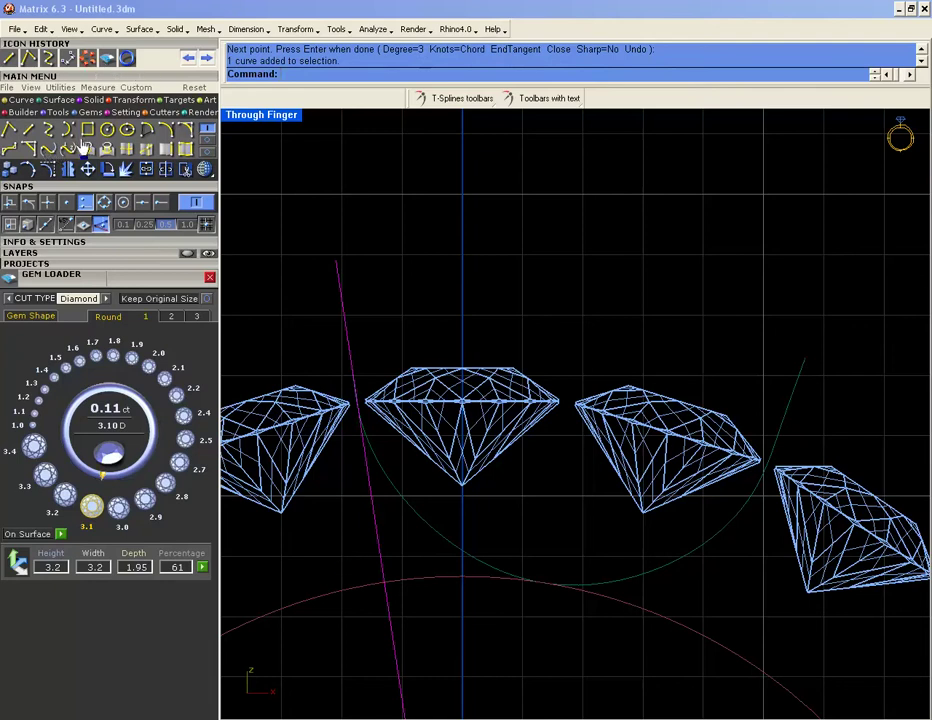
left_click(13, 170)
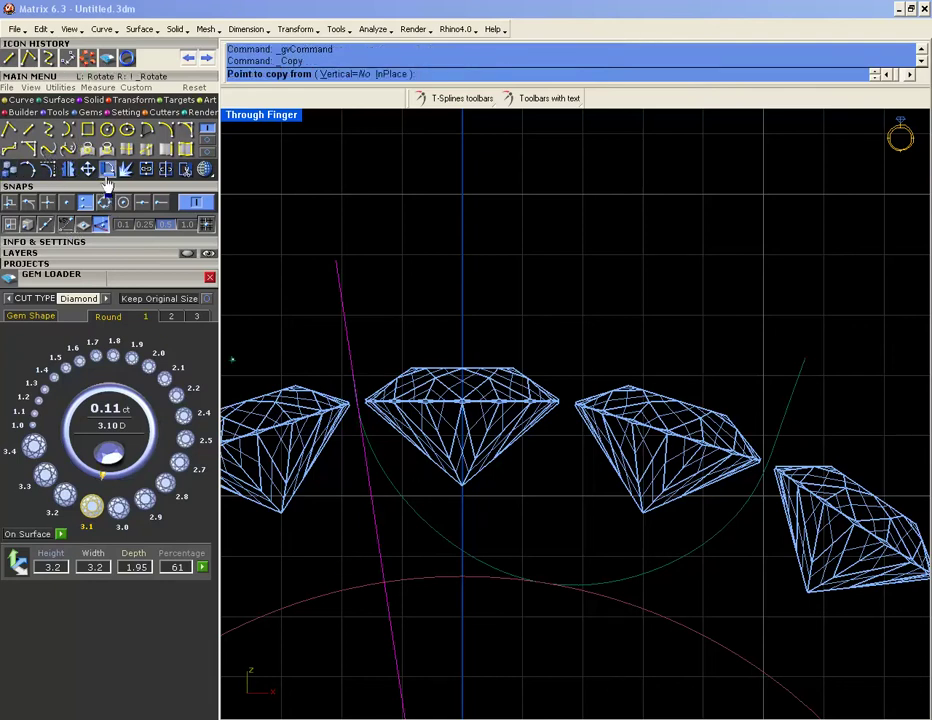
left_click(107, 173)
type("0")
key("Return")
left_click(465, 497)
left_click(463, 498)
left_click(160, 203)
right_click(582, 565)
type("0")
key("Return")
left_click(463, 490)
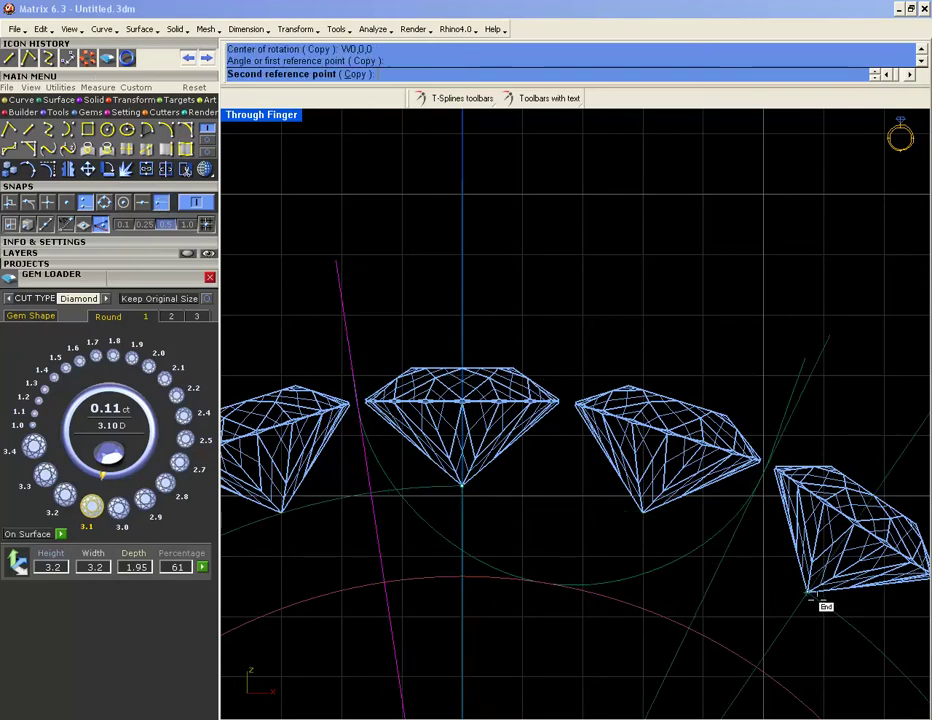
left_click(815, 598)
key("ctrl+z")
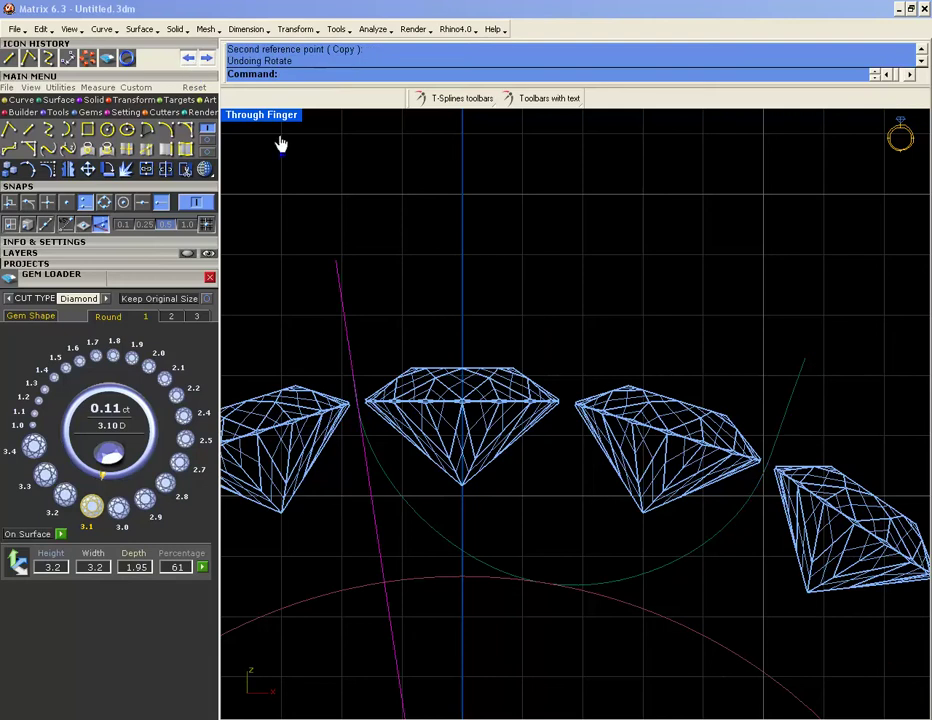
- Rotate copies of the bisector line about the world origin from the top diamond's culet to the culets of the next two diamonds
right_click(331, 165)
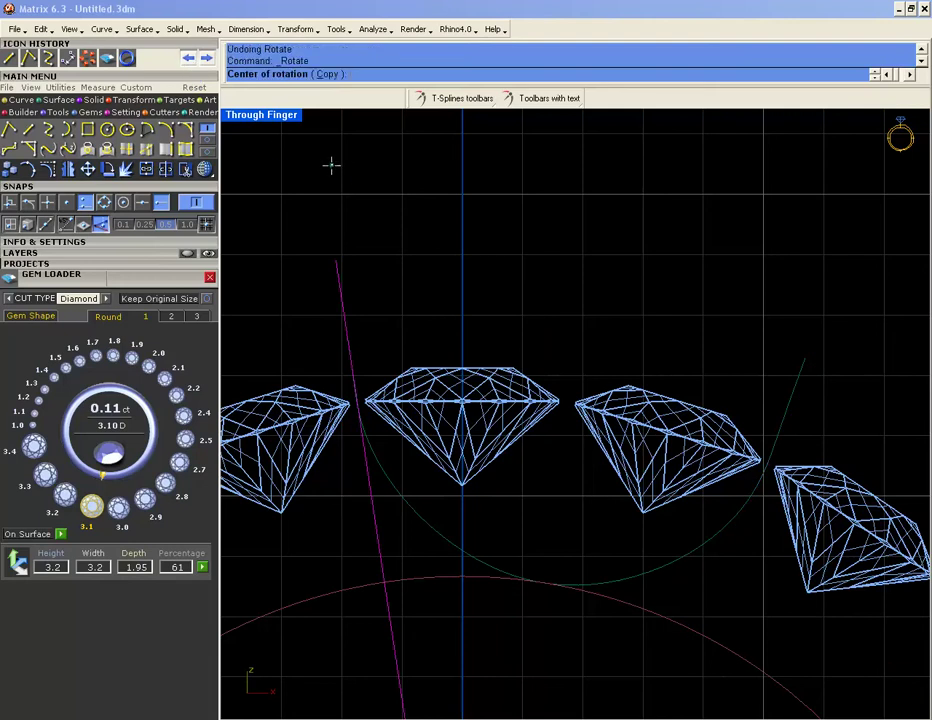
left_click(324, 79)
key("F4")
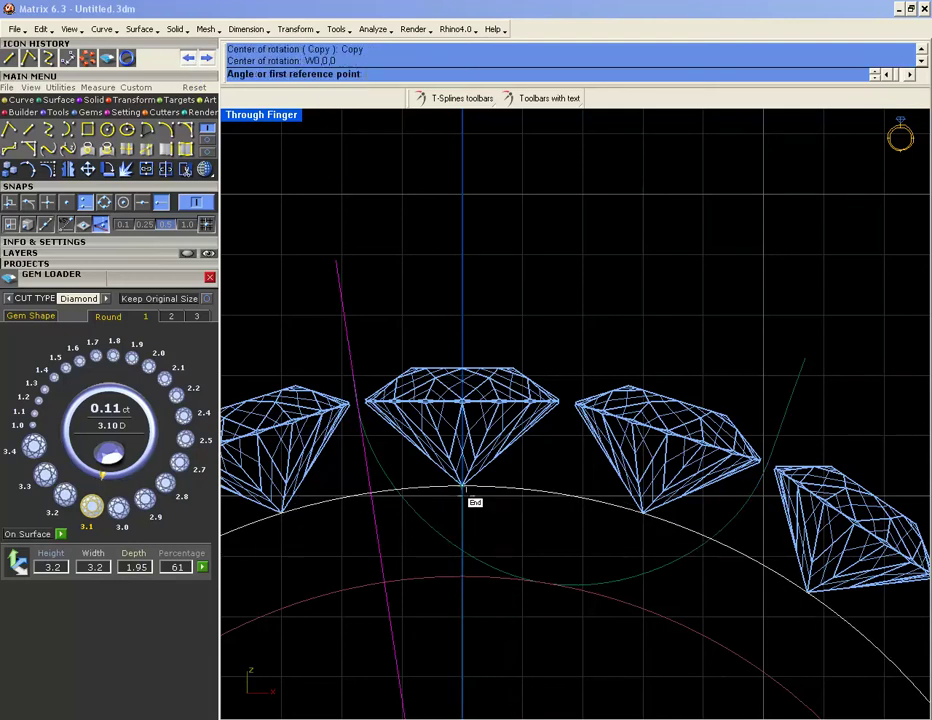
left_click(464, 492)
left_click(808, 591)
key("Return")
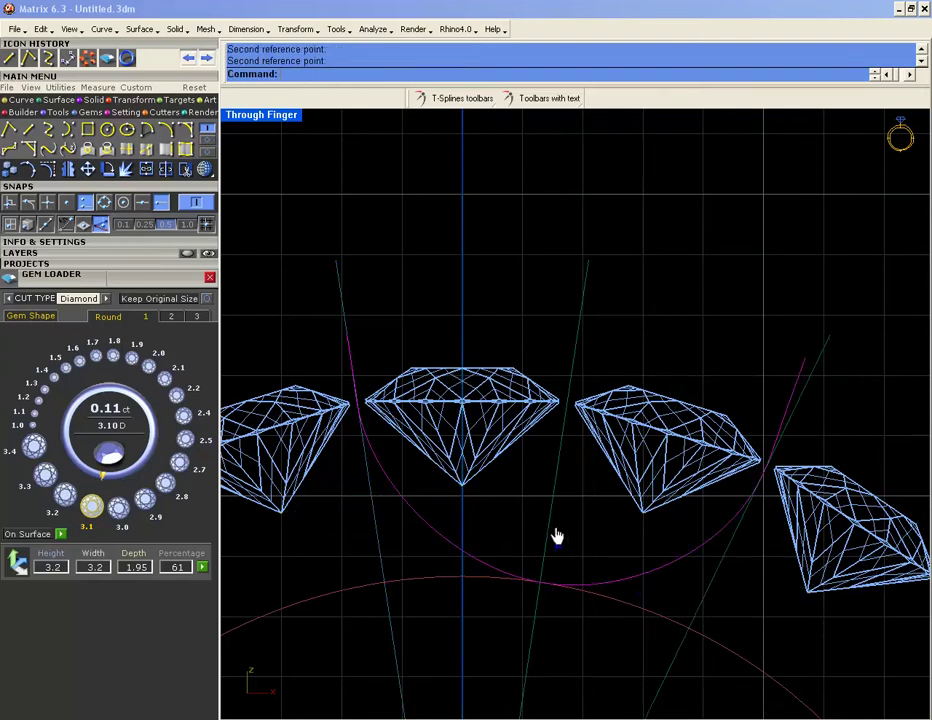
- Select the interpolated curve beneath the diamonds and turn on its control points
left_click(468, 548)
left_click(447, 538)
right_click_drag(466, 553, 466, 538)
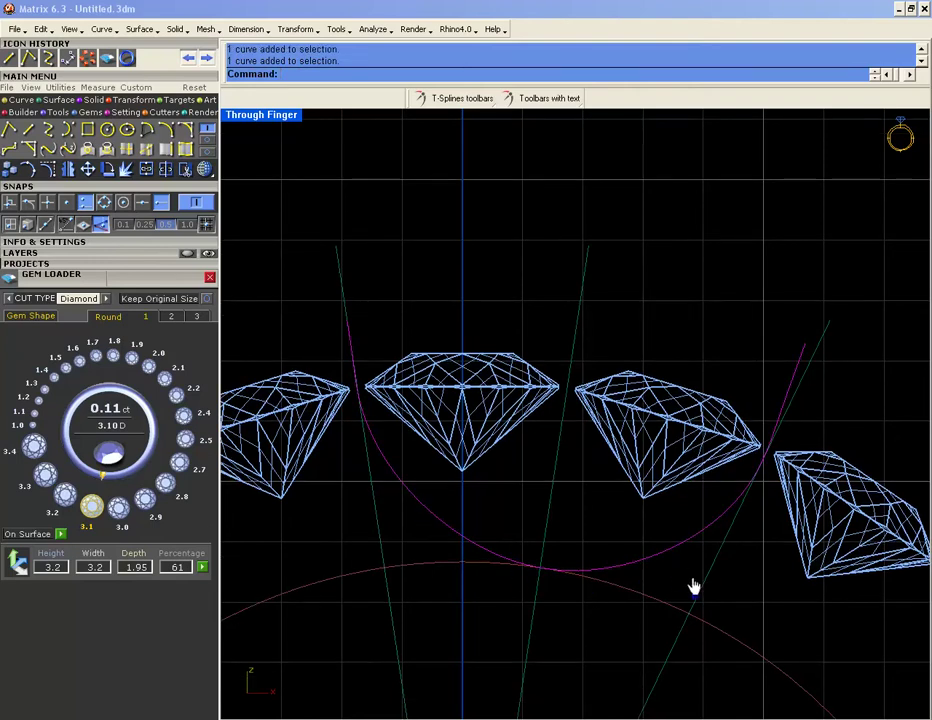
right_click_drag(615, 559, 614, 524)
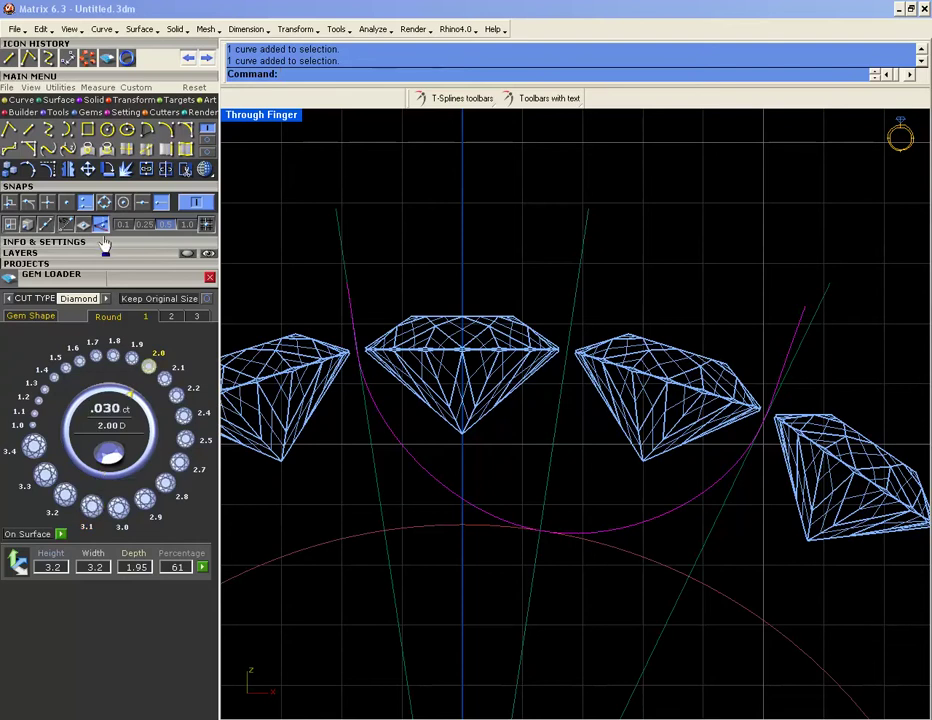
left_click(48, 171)
- Move the curve's third control point from the top onto the original bisector line, using object snaps
scroll(357, 397, "up", 6)
left_click_drag(354, 420, 388, 398)
scroll(344, 269, "up", 8)
scroll(344, 271, "down", 8)
right_click_drag(345, 270, 363, 355)
left_click_drag(326, 255, 514, 430)
scroll(298, 316, "up", 5)
left_click(87, 169)
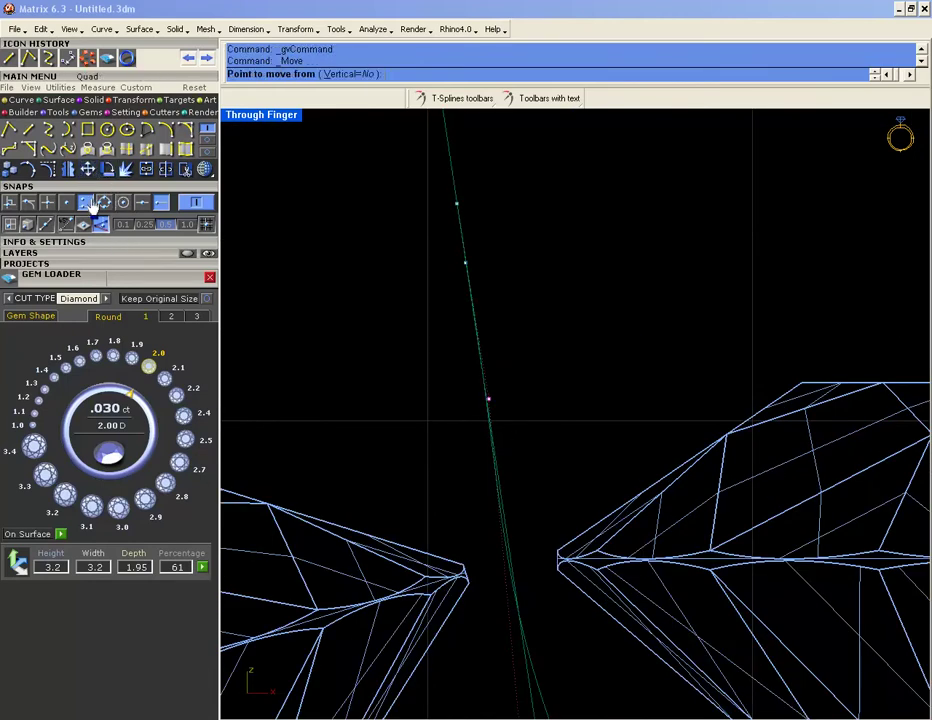
left_click(10, 202)
scroll(502, 399, "up", 2)
left_click(462, 398)
left_click(449, 397)
- Move the curve's fourth control point, below the girdle of the top diamond, onto the original bisector line
scroll(445, 380, "down", 6)
scroll(455, 463, "up", 4)
right_click(455, 468)
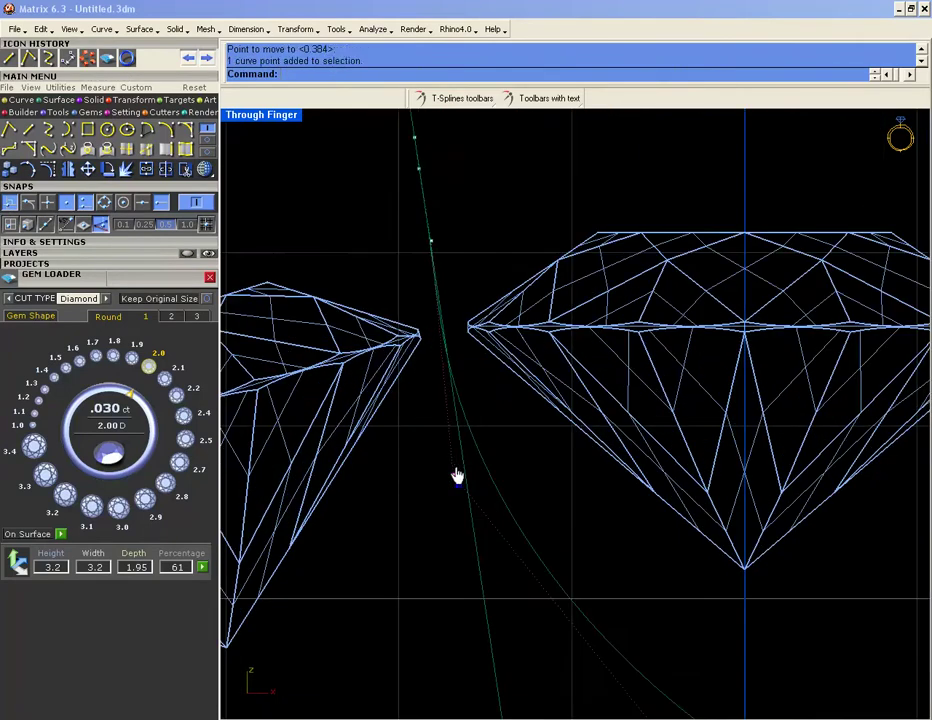
left_click(455, 471)
left_click(463, 469)
- Move one more of the curve's control points over to the original bisector line at close range
scroll(463, 448, "down", 8)
scroll(436, 330, "up", 4)
scroll(440, 305, "up", 4)
left_click(472, 381)
scroll(476, 377, "up", 3)
right_click(483, 376)
left_click(483, 376)
left_click(497, 388)
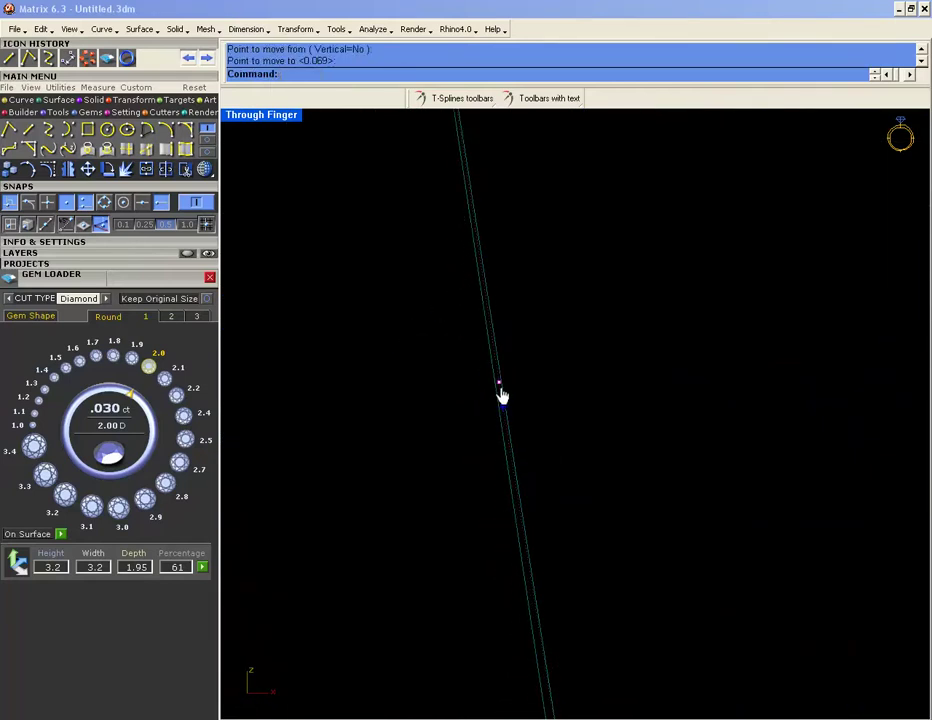
- Check the curve's uppermost control points against the bisector line, and turn off the curve's control points
right_click_drag(469, 393, 470, 389)
left_click_drag(460, 236, 532, 323)
right_click_drag(491, 258, 462, 270)
scroll(457, 266, "down", 3)
scroll(457, 266, "down", 4)
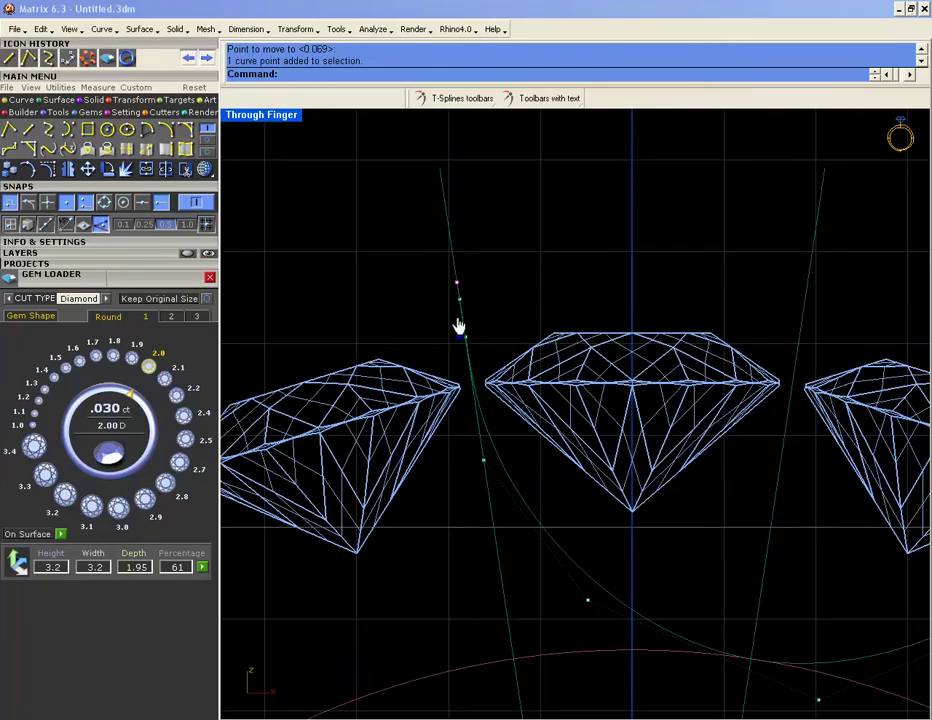
scroll(463, 425, "down", 3)
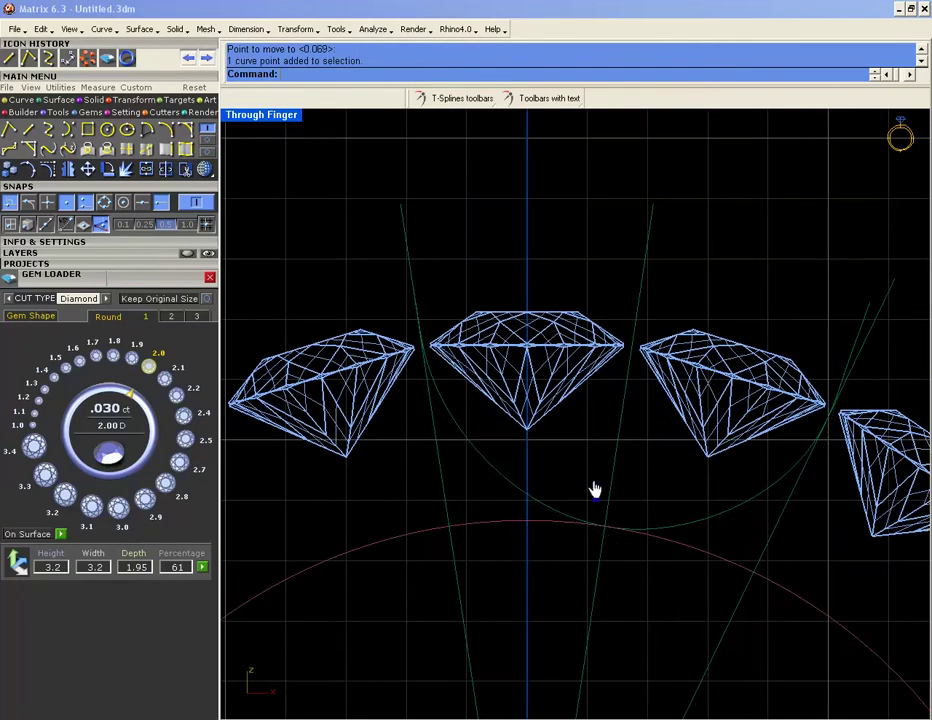
- Trim away the half of the profile curve beyond the middle bisector line, using that line as the cutter
left_click_drag(630, 474, 583, 476)
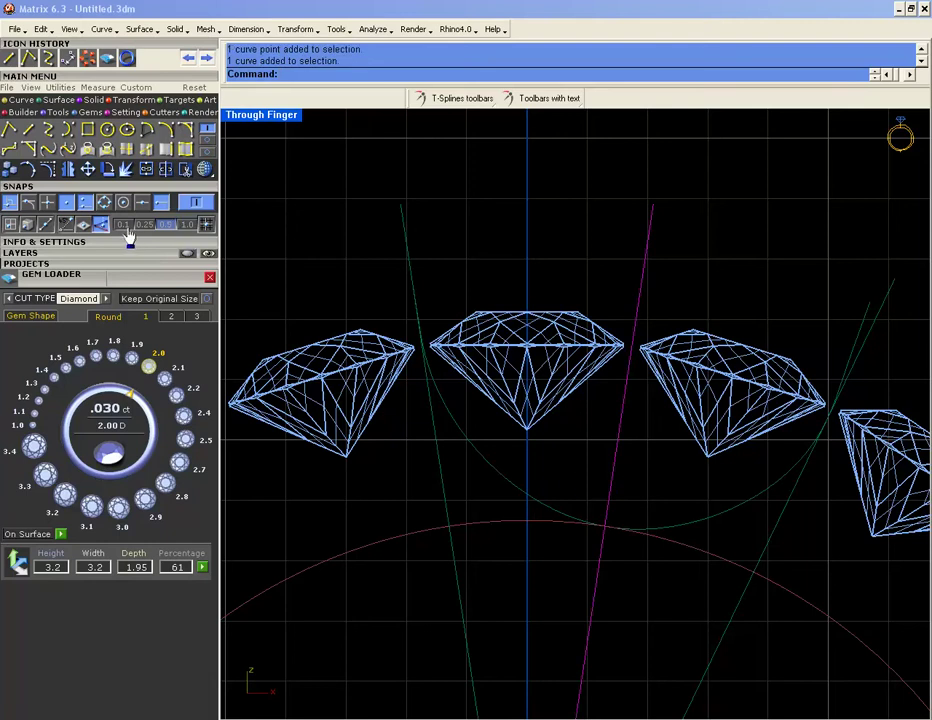
left_click(185, 172)
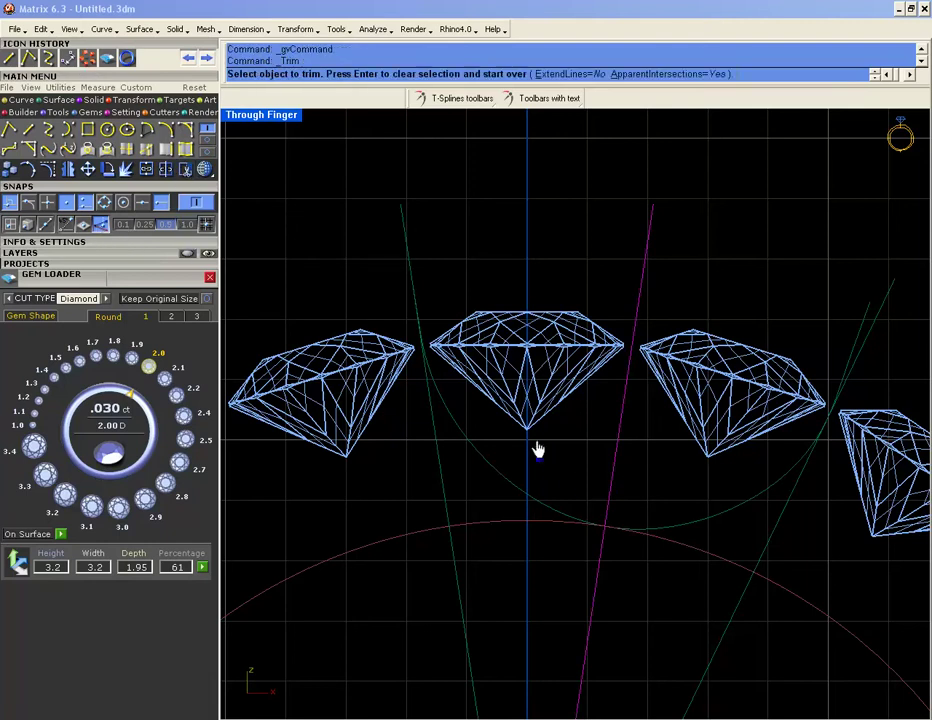
left_click(677, 524)
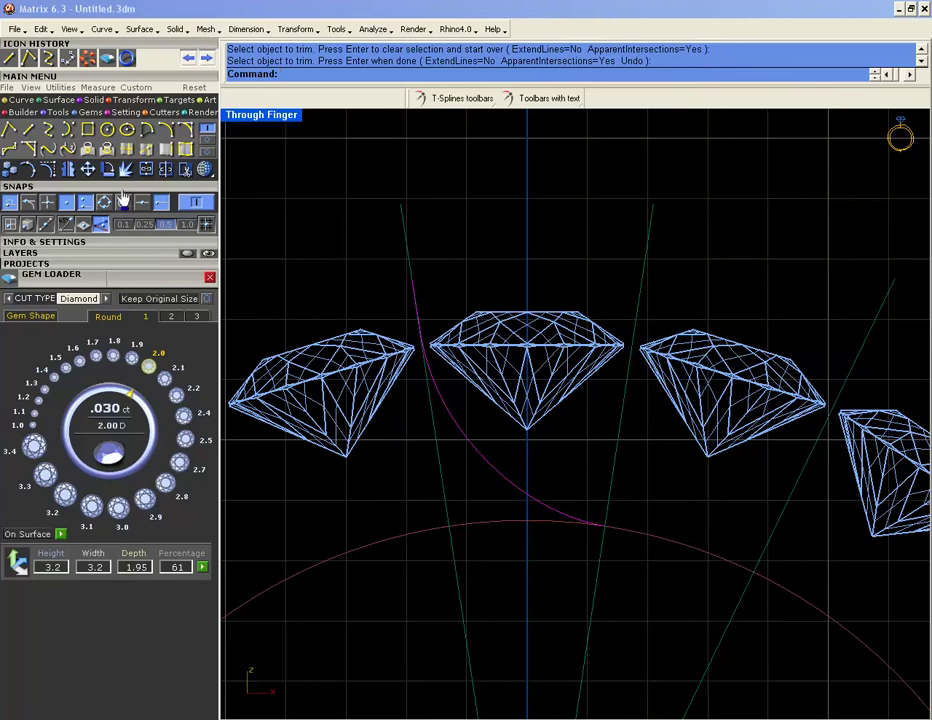
- Mirror the remaining half of the profile curve across the middle bisector line, keeping the original
left_click(66, 170)
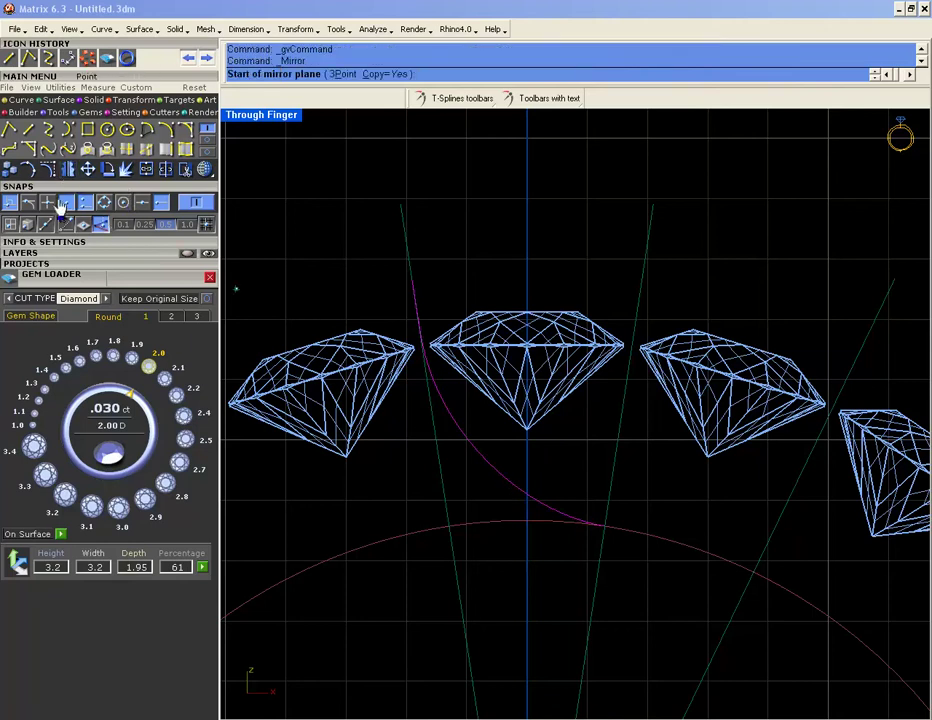
scroll(241, 183, "down", 5)
left_click(424, 392)
left_click(425, 428)
- Join the original and mirrored curve halves into one open profile curve
scroll(454, 367, "up", 8)
left_click(477, 372, "shift")
scroll(468, 375, "down", 4)
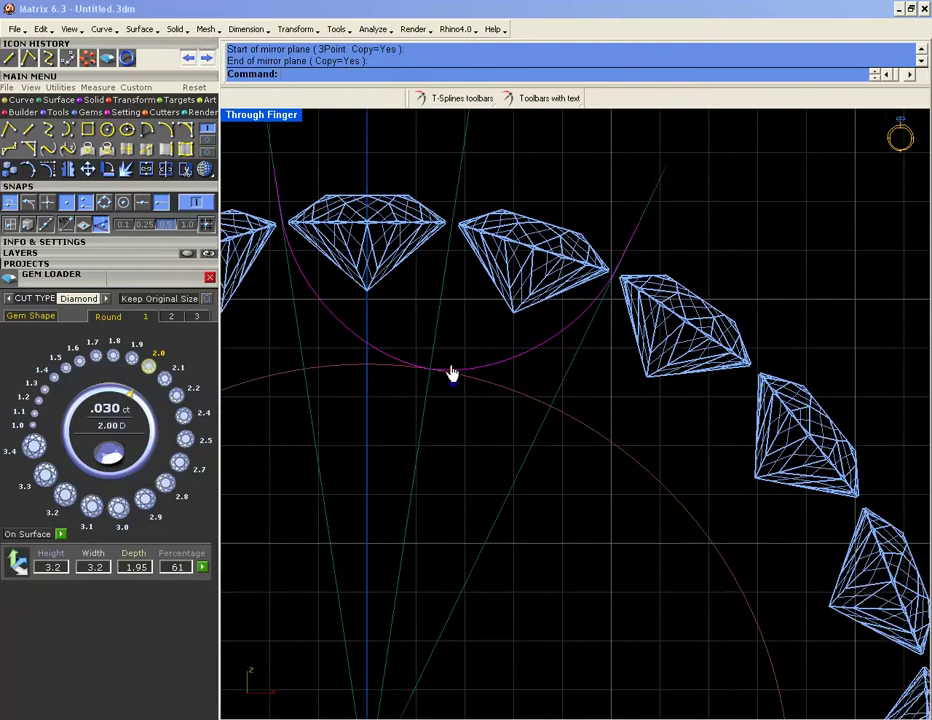
right_click_drag(459, 374, 503, 414)
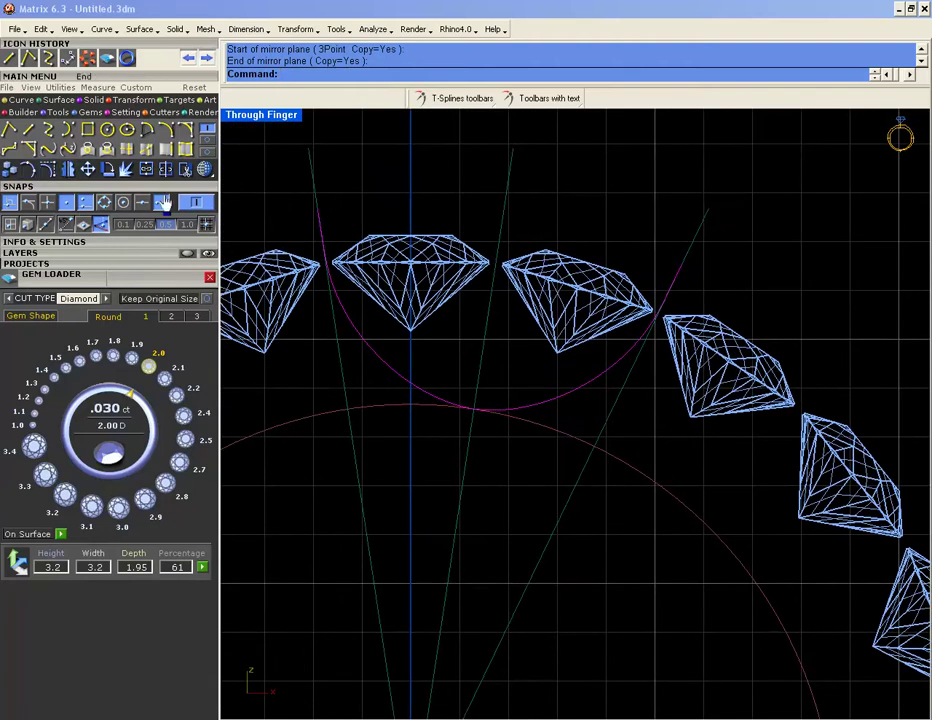
left_click(145, 172)
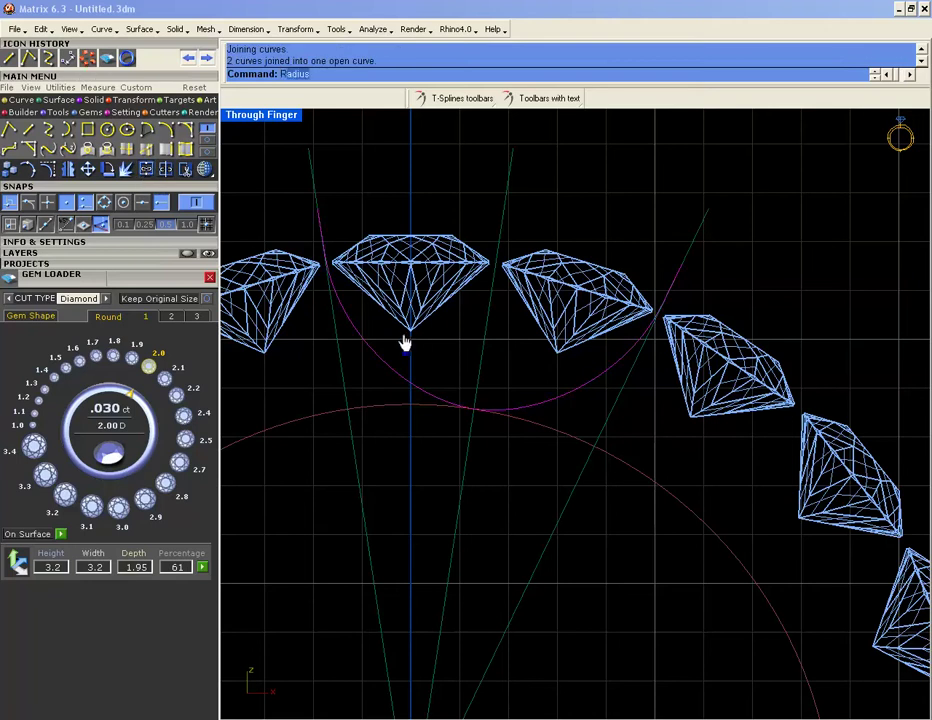
- Rebuild the joined profile curve with 12 points at degree 3, previewing it and deleting the input
type("Rebuild")
key("Return")
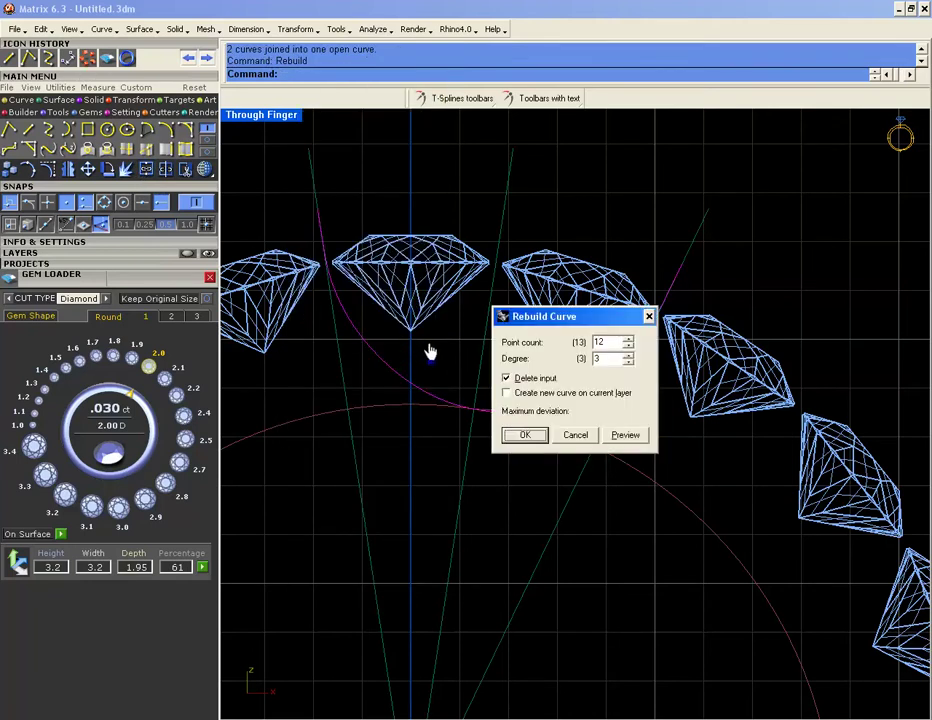
left_click(624, 435)
left_click(525, 435)
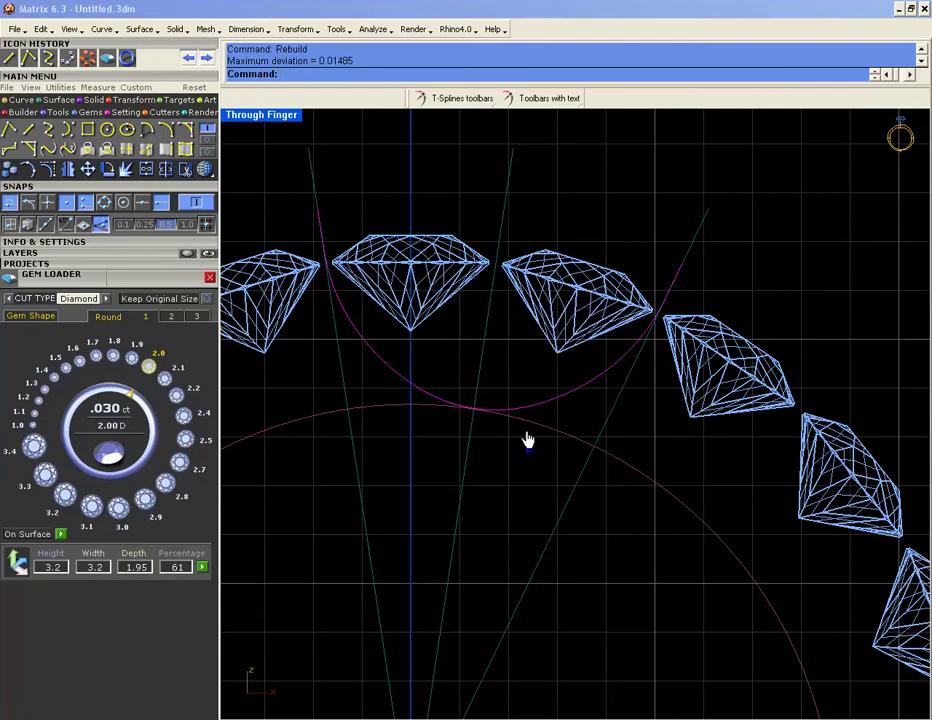
- Show the curve's control points and scale the two pairs on its lower slopes toward the origin by 0.970, plus another 0.994
left_click(37, 130)
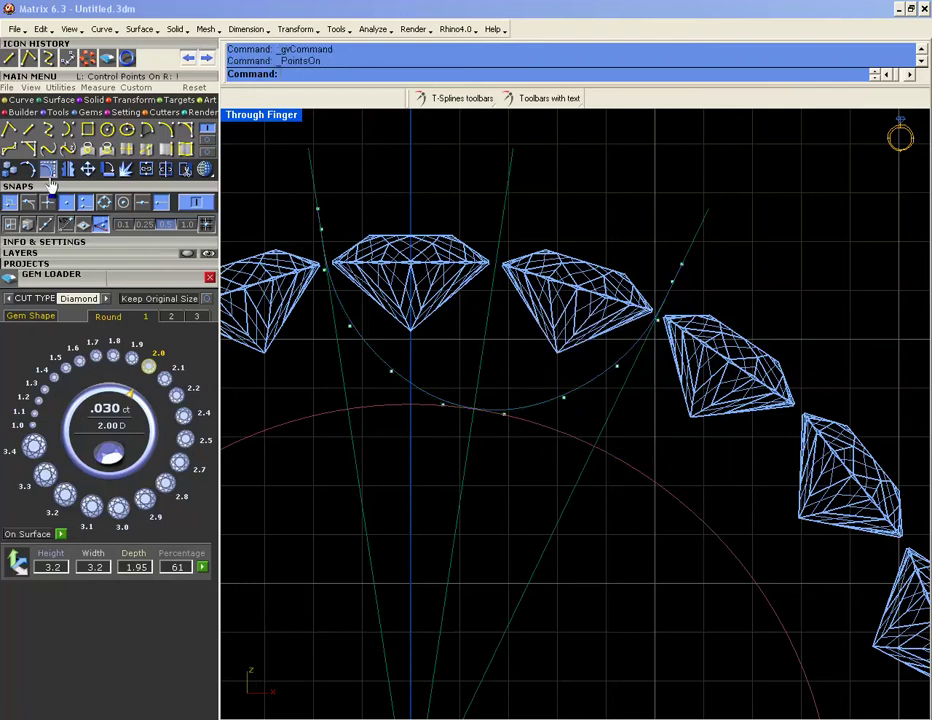
left_click_drag(313, 325, 427, 388)
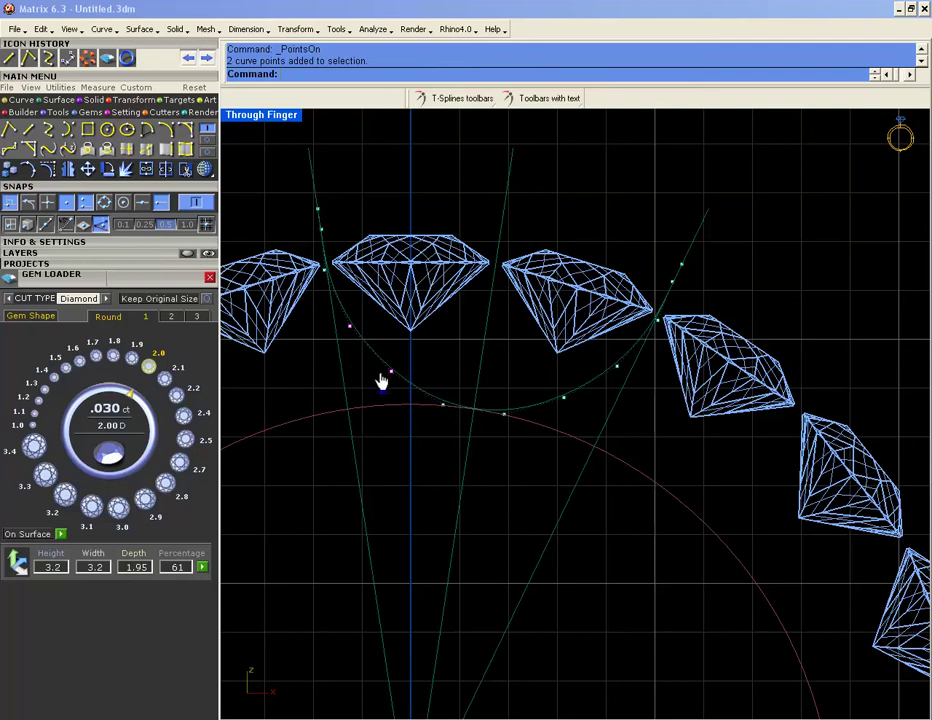
left_click_drag(539, 356, 629, 440, "shift")
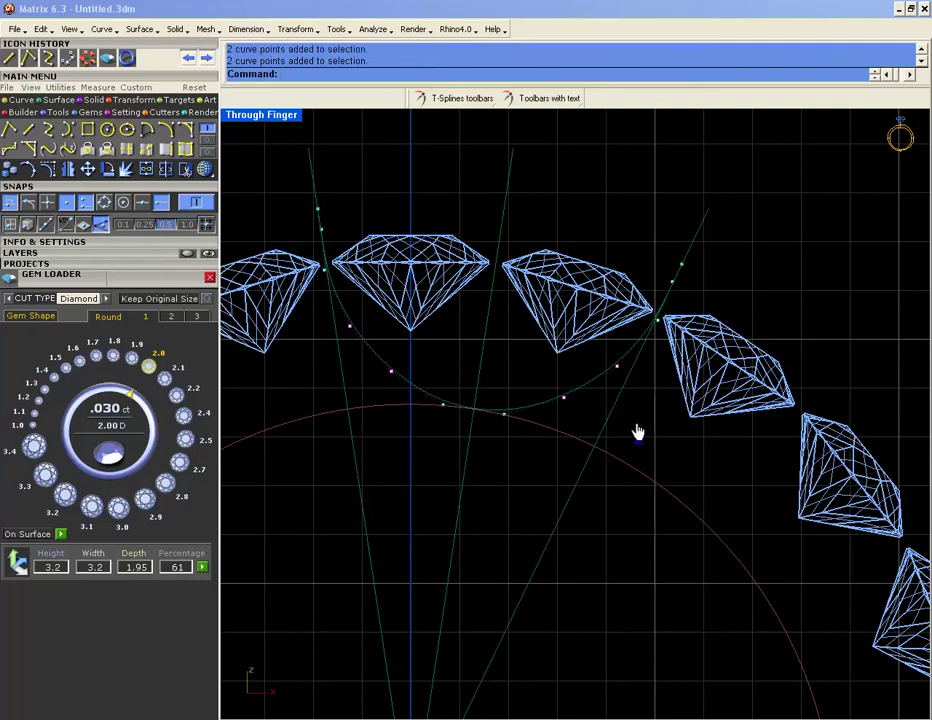
left_click(134, 100)
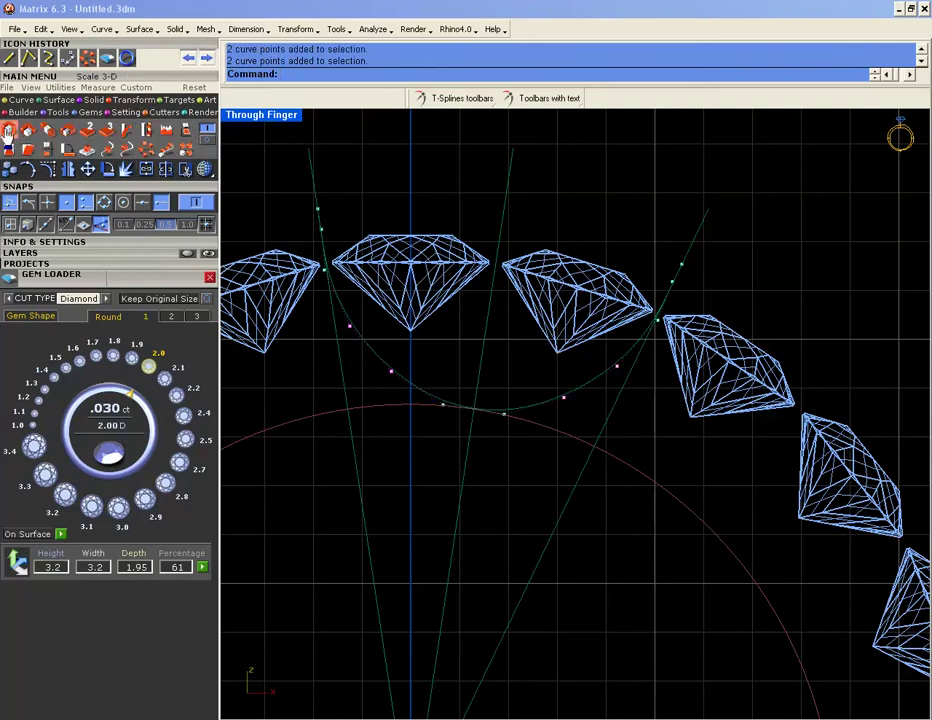
left_click(9, 130)
left_click(612, 160)
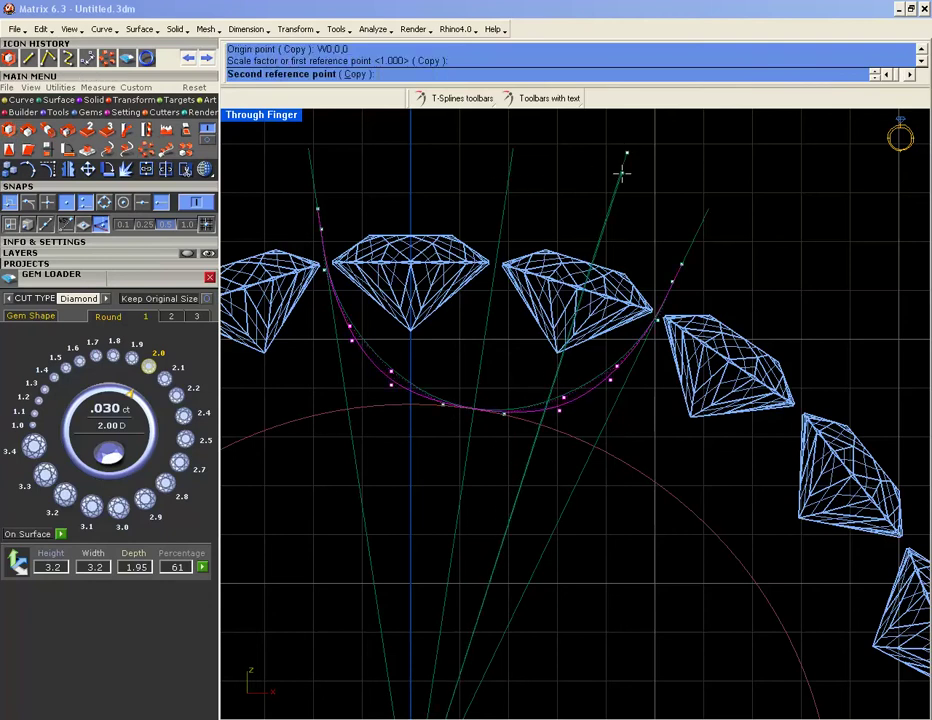
left_click(611, 182)
right_click(440, 302)
left_click(646, 163)
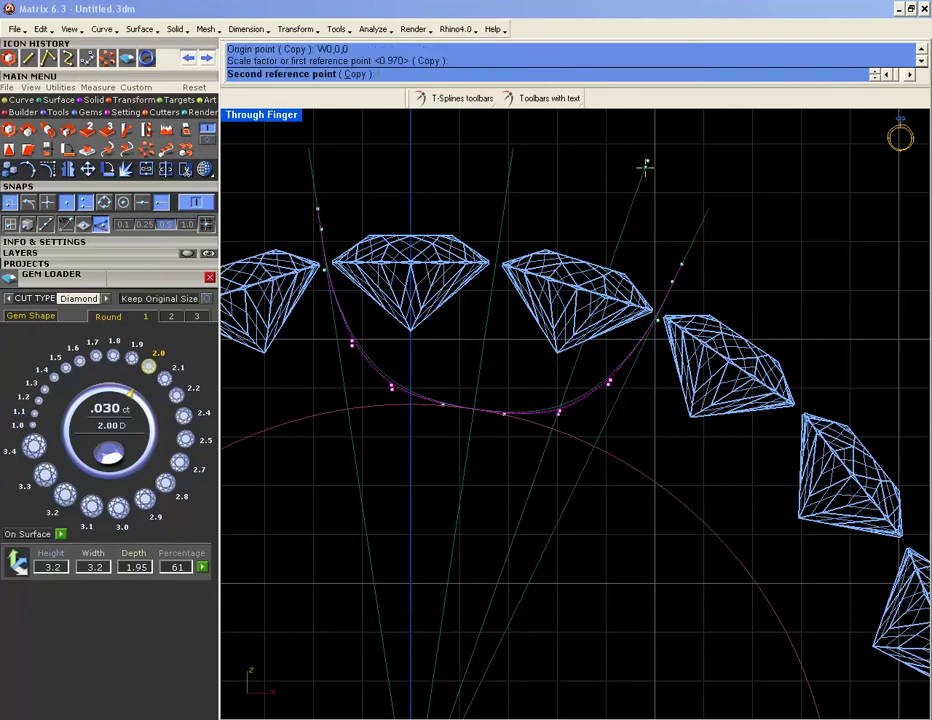
left_click(647, 172)
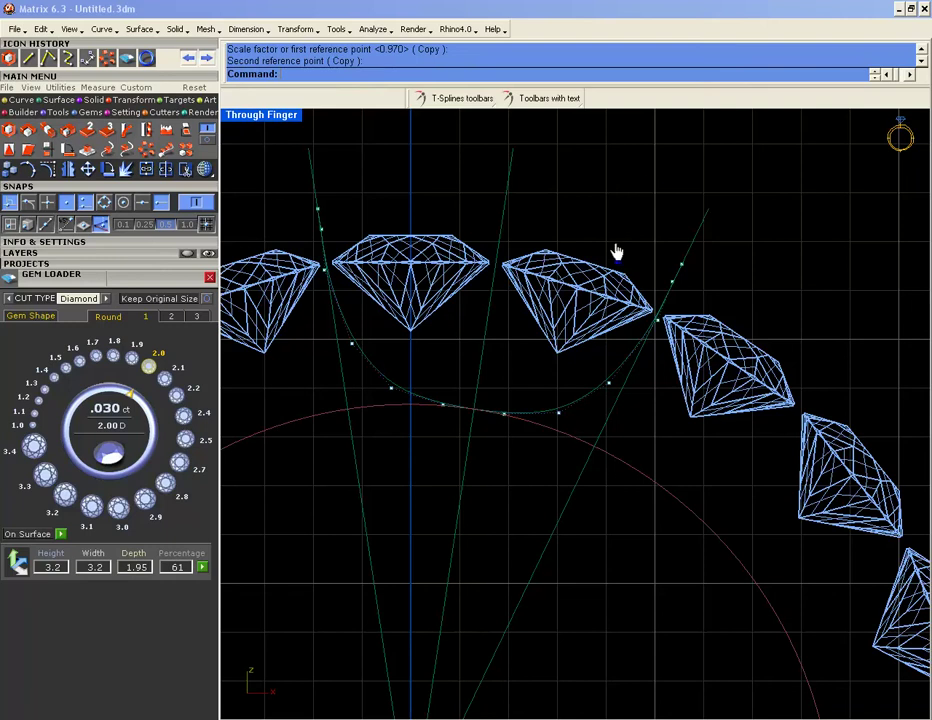
- Offset the finger-size circle outward by 0.4 mm
left_click_drag(302, 375, 615, 466)
left_click_drag(312, 345, 596, 472)
left_click(652, 460)
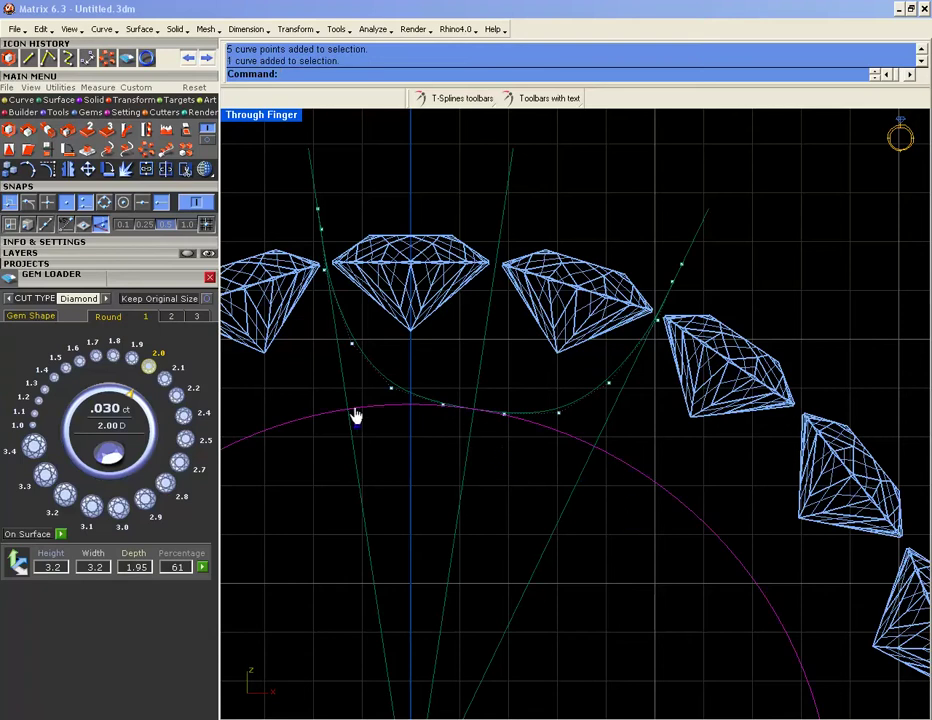
left_click(22, 100)
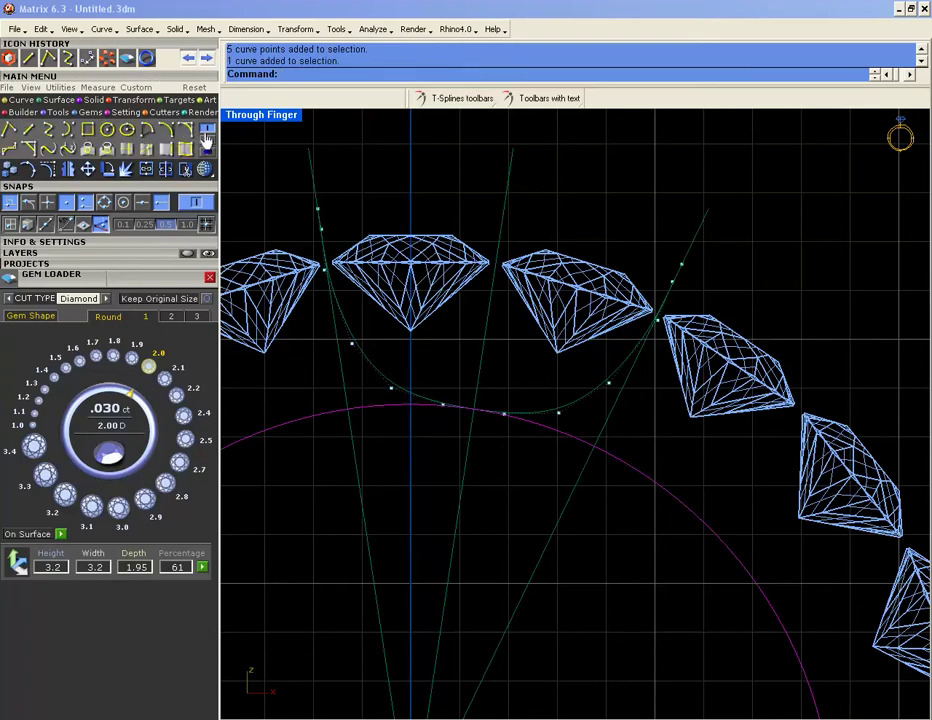
left_click(206, 139)
left_click(10, 131)
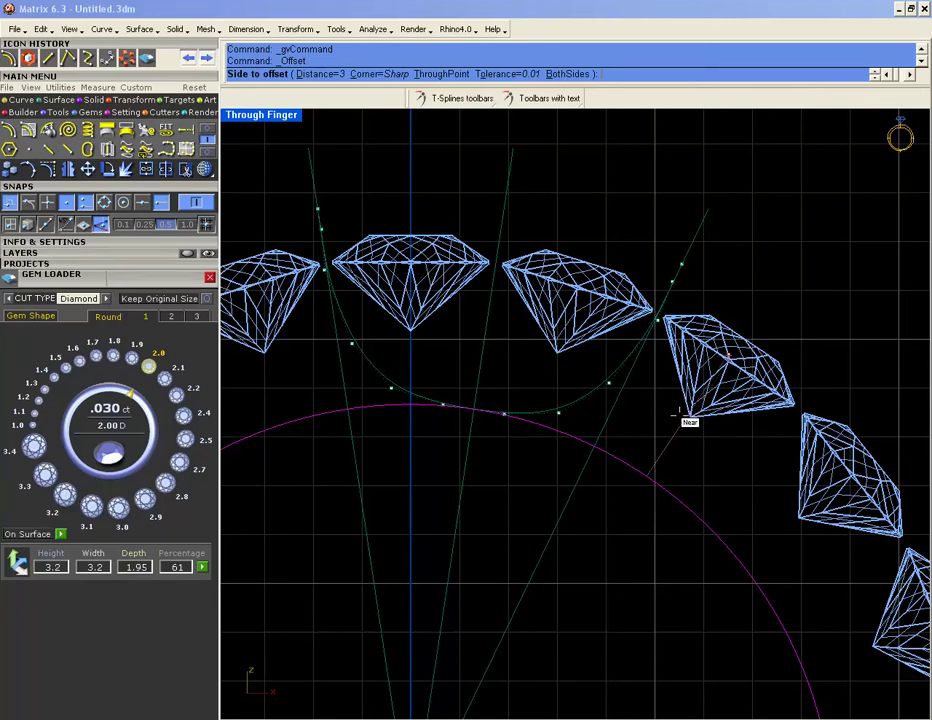
type(".4")
key("Return")
left_click(667, 435)
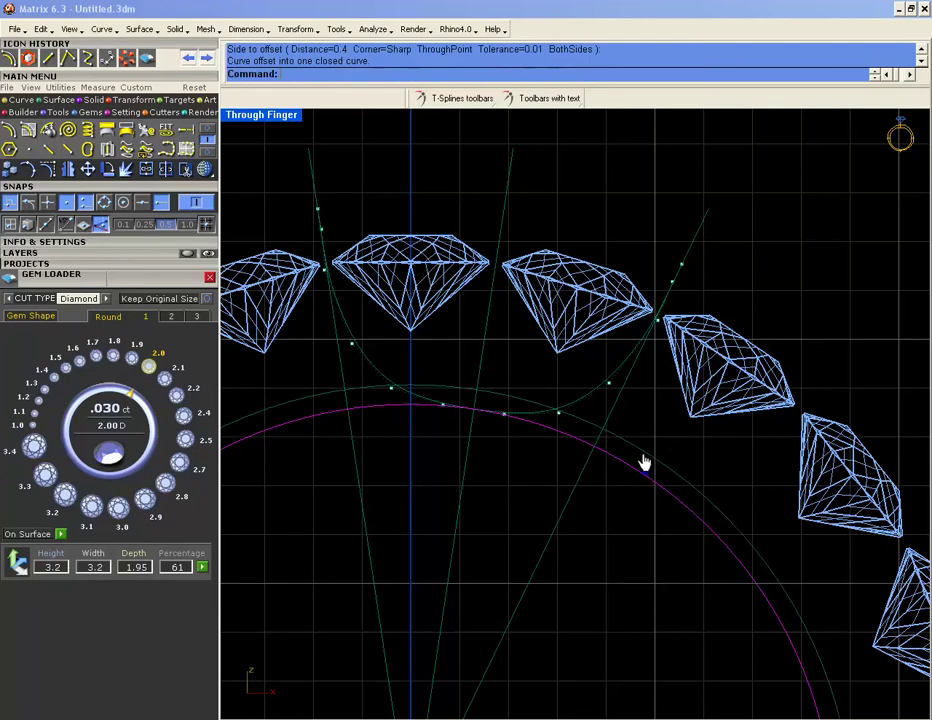
- Try to scale five of the profile curve's lower control points outward from the origin by 1.045
left_click_drag(354, 374, 530, 458)
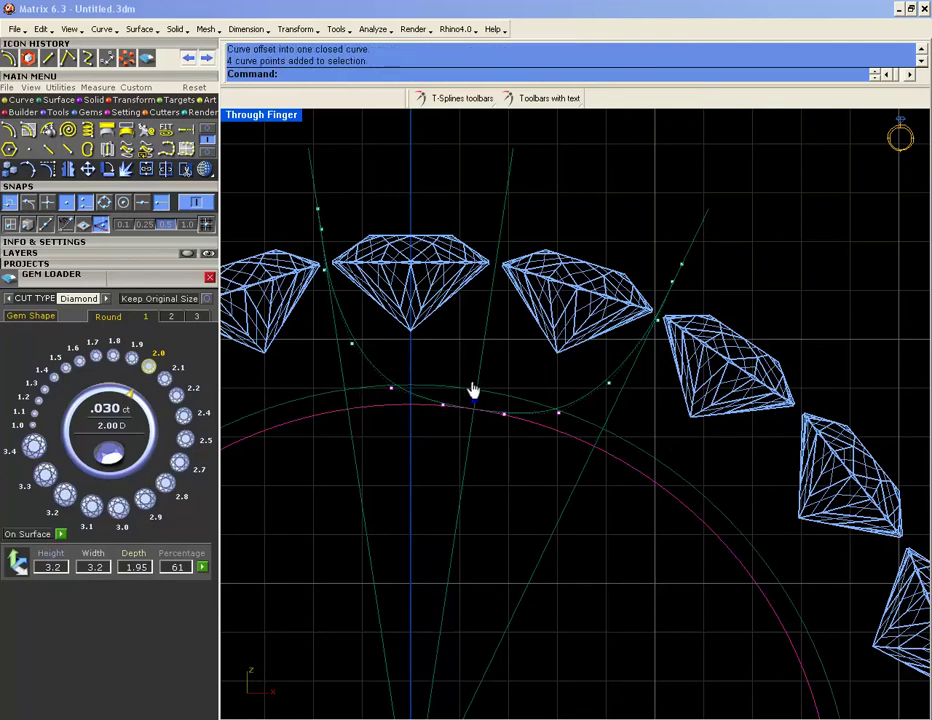
left_click_drag(316, 327, 520, 428)
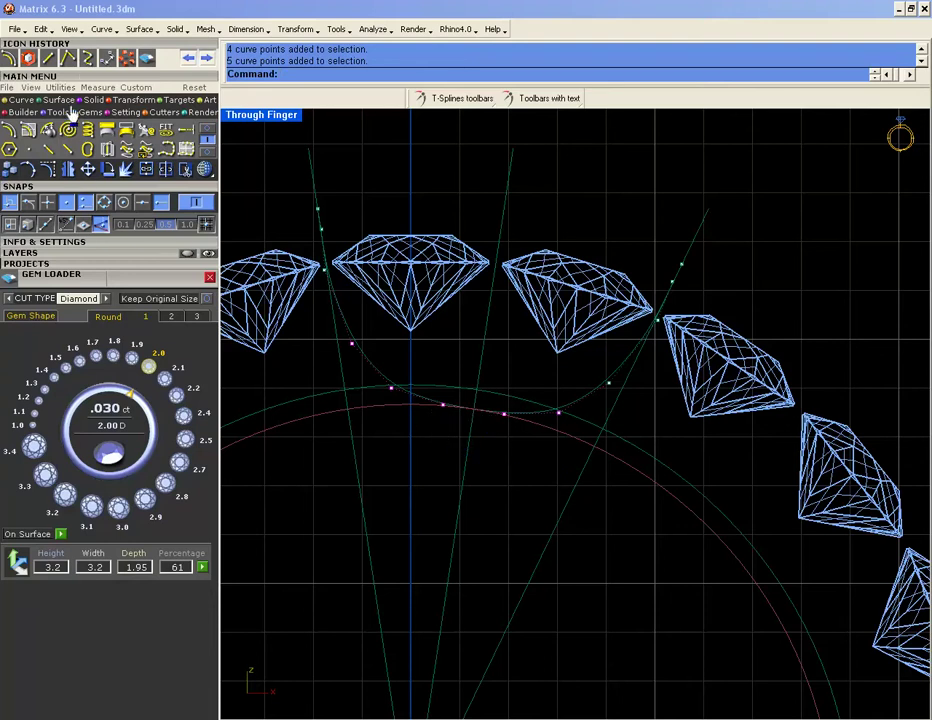
left_click(133, 100)
left_click(9, 130)
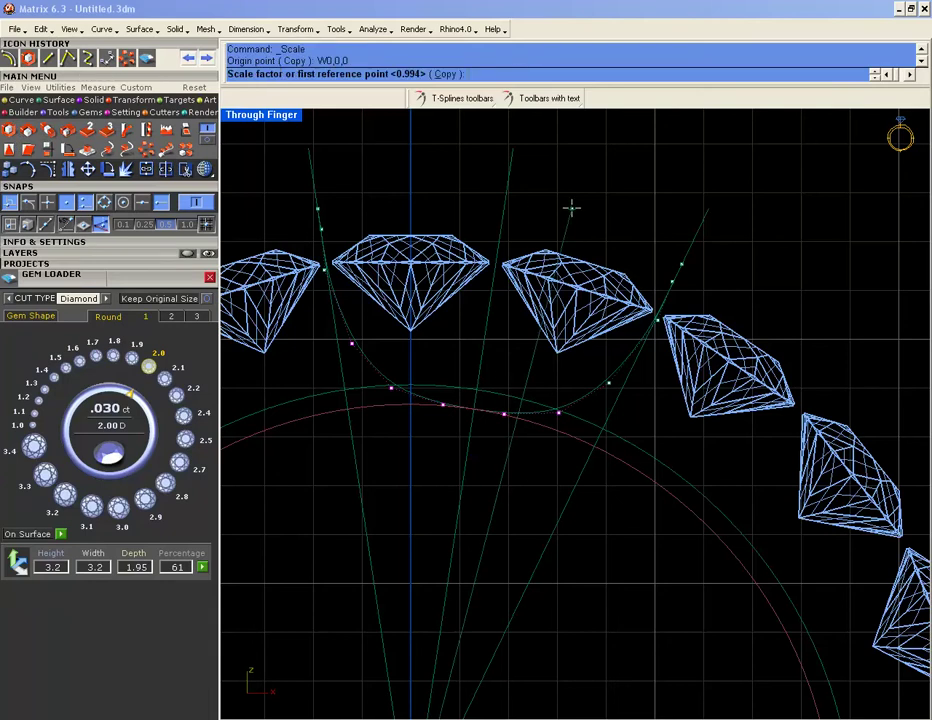
scroll(512, 318, "up", 3)
left_click(509, 347)
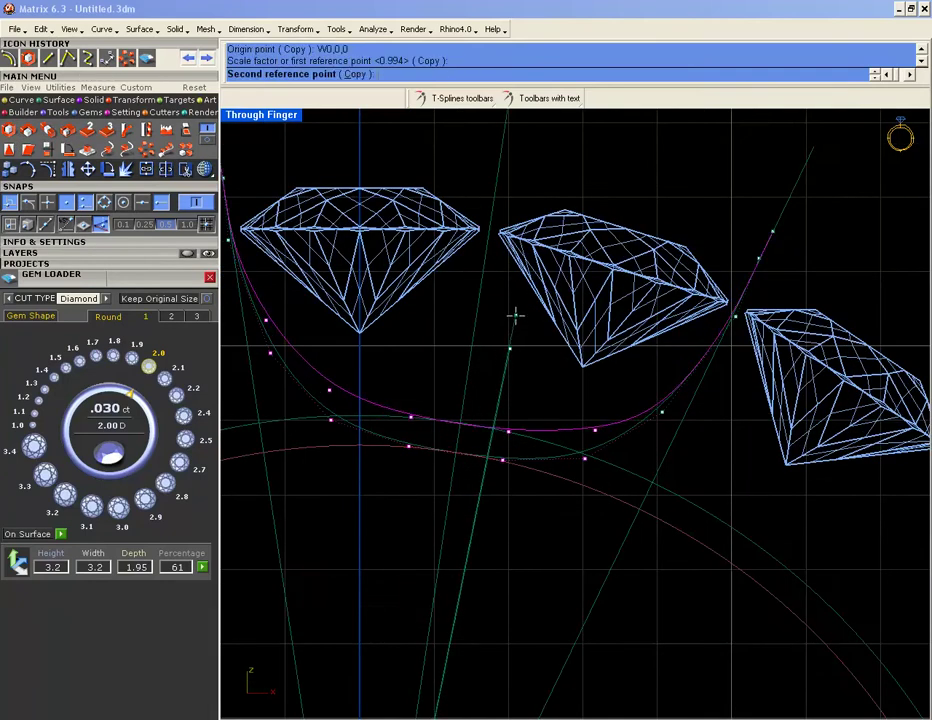
left_click(514, 315)
scroll(520, 322, "down", 1)
key("ctrl+z")
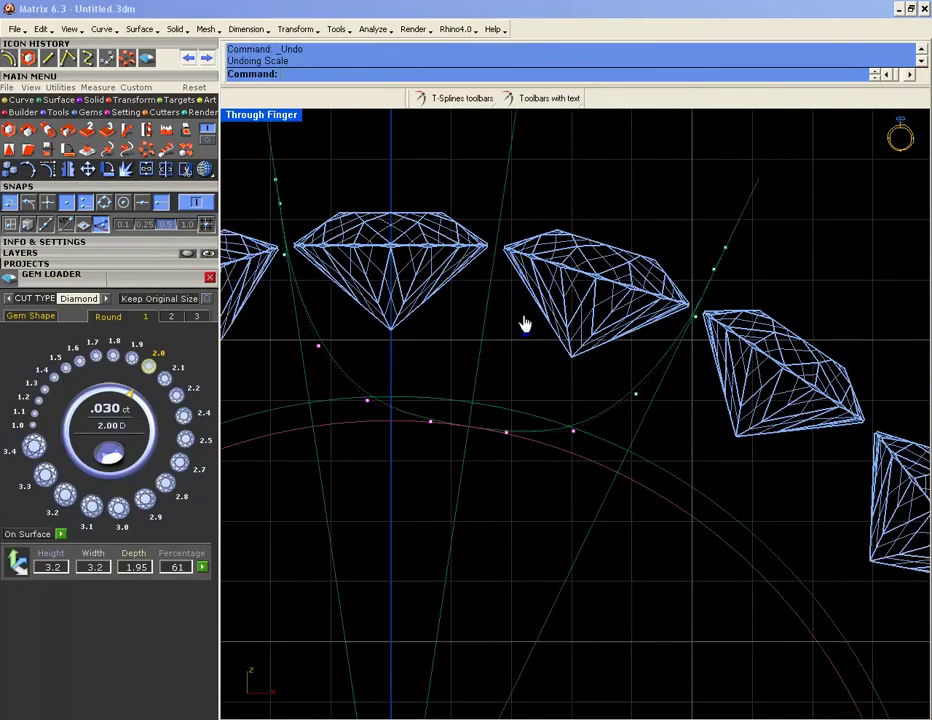
- Add the sixth lower control point to the selection and scale all six outward from the origin until the curve meets the offset circle
left_click_drag(578, 368, 666, 423, "shift")
right_click(522, 374)
left_click(519, 365)
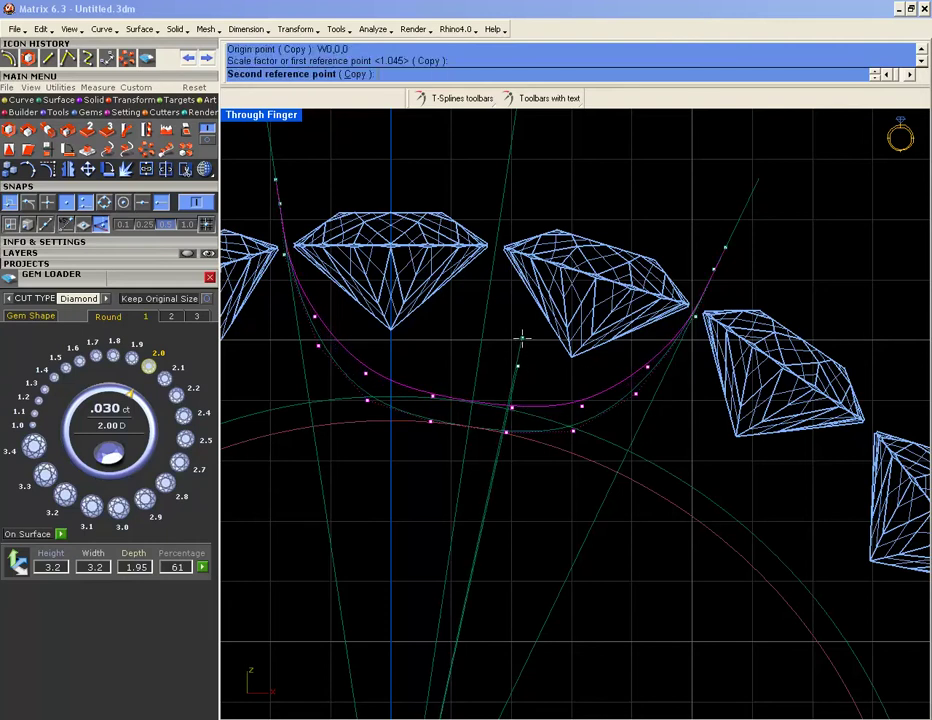
left_click(521, 339)
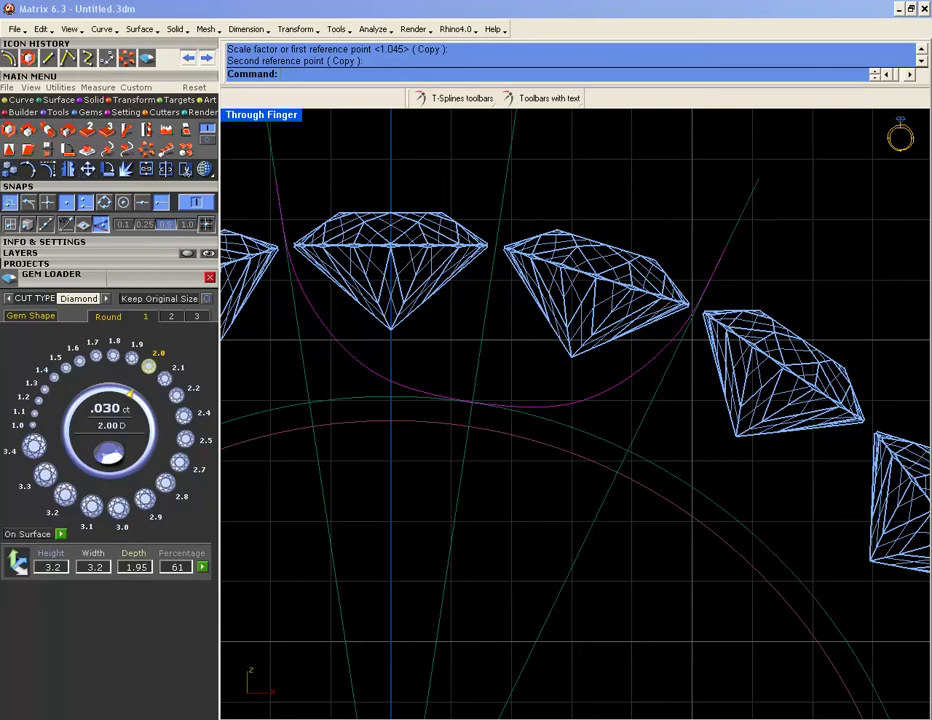
- Mirror the reshaped profile curve across the middle bisector line, and repeat the mirror along the same line
left_click(64, 128)
left_click(437, 398)
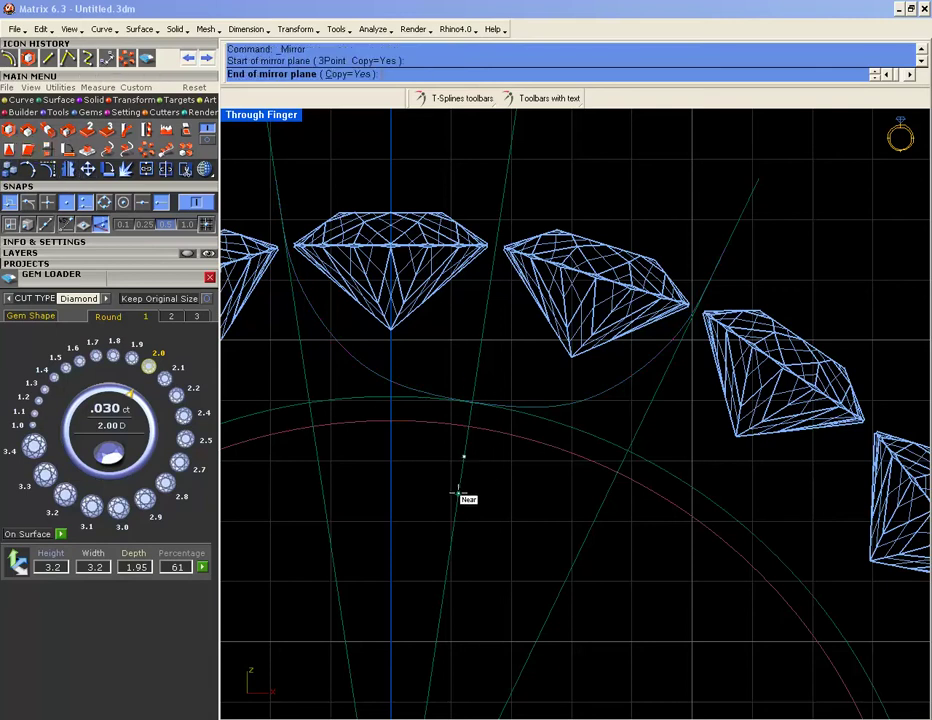
left_click(449, 492)
right_click(463, 448)
left_click(464, 447)
left_click(460, 470)
left_click(557, 393)
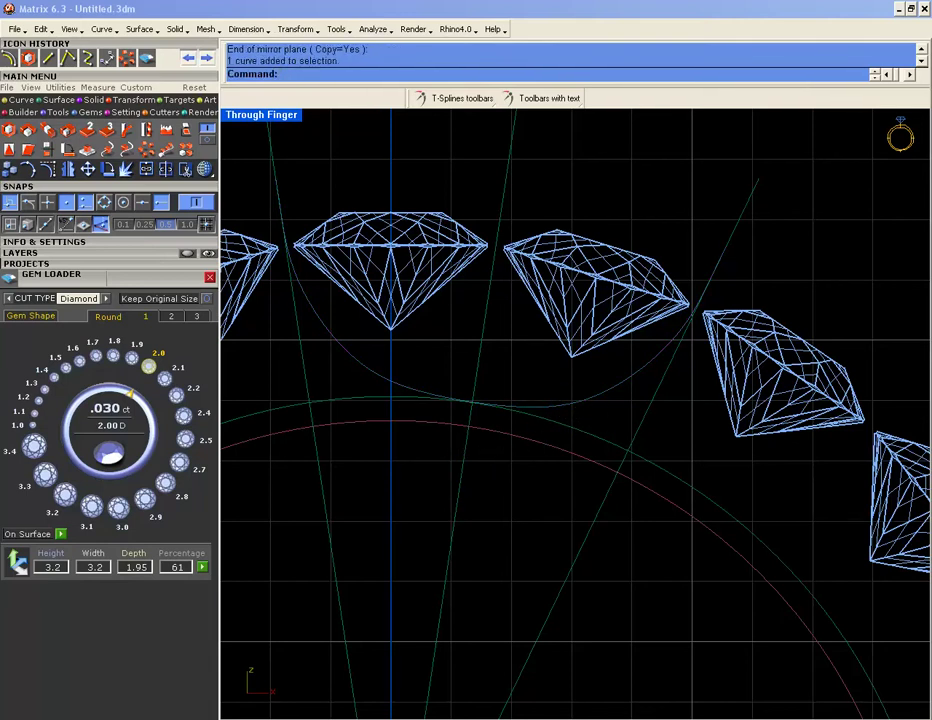
- Select the overlapping profile curves, move them off the ring's centre plane toward the stones' edge in the Looking Down view, and maximize the Perspective view
scroll(527, 345, "down", 3)
left_click_drag(593, 462, 383, 441)
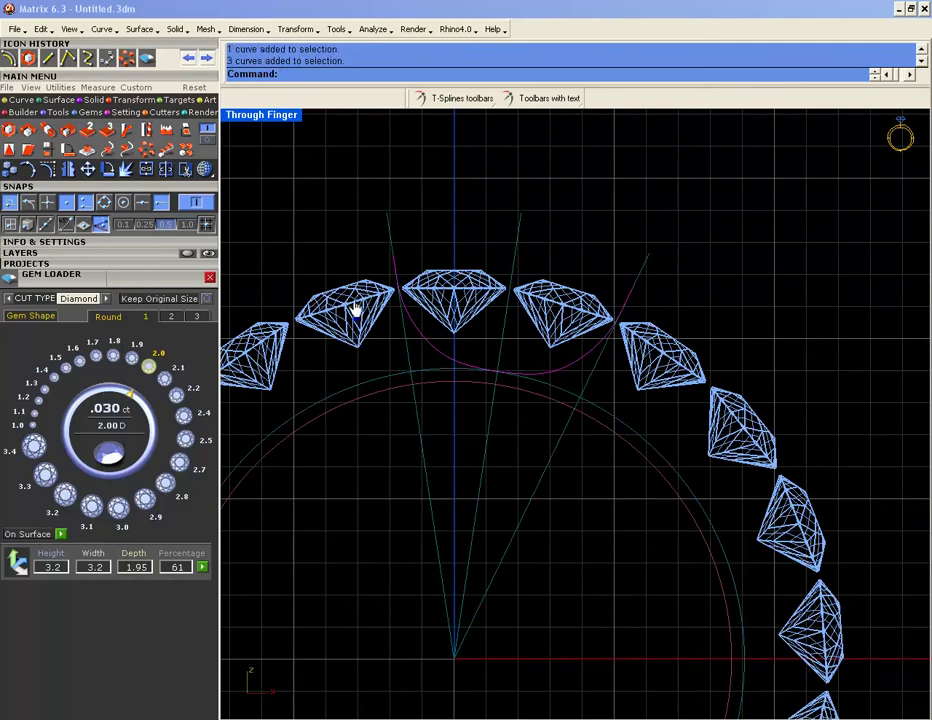
double_click(270, 119)
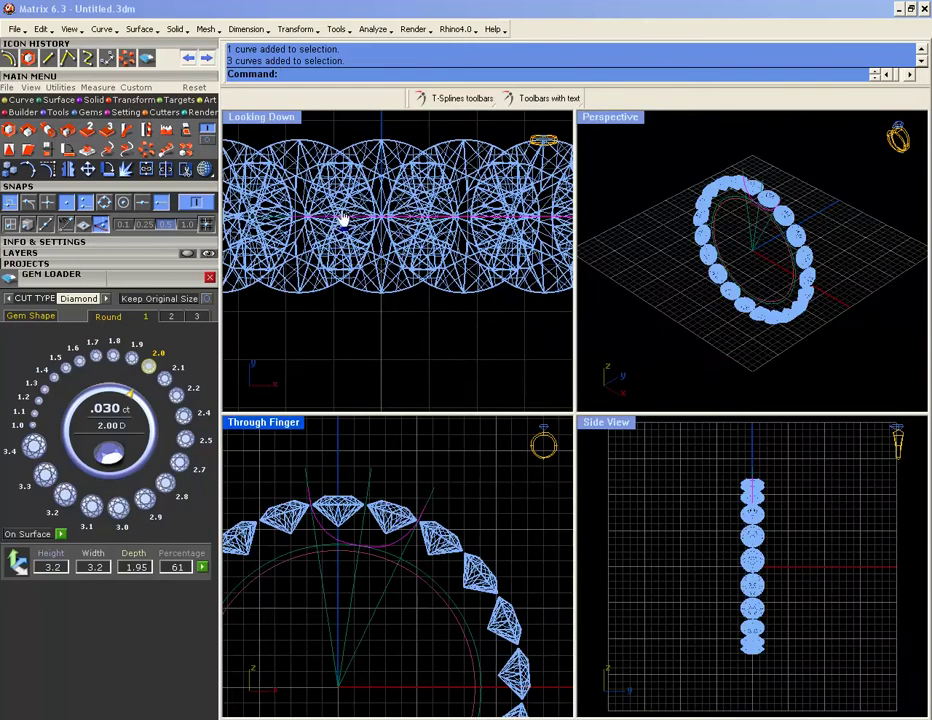
type("m")
key("Return")
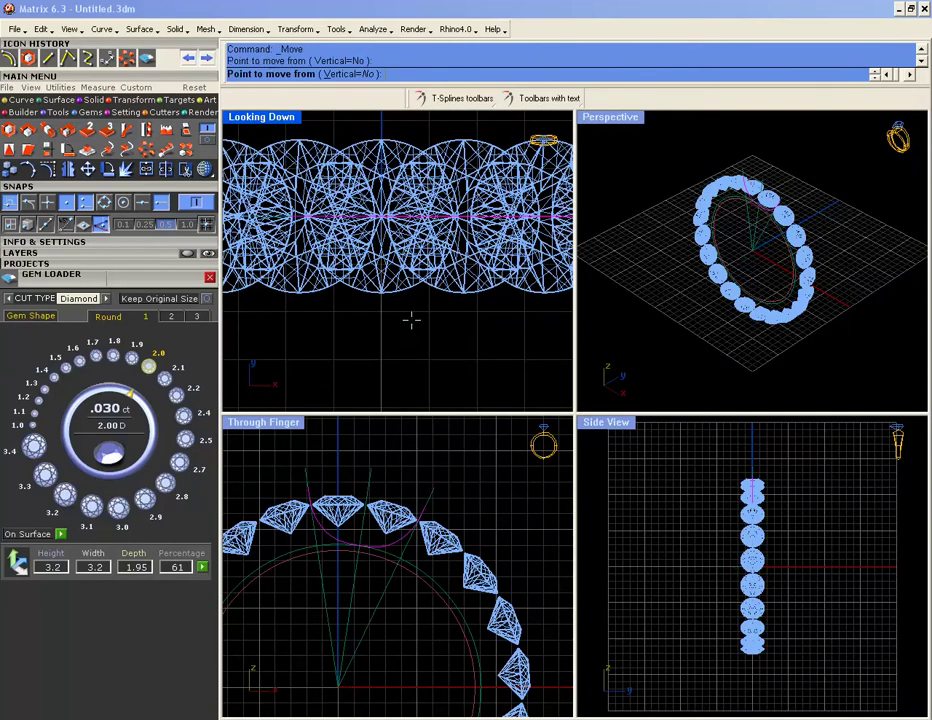
left_click(409, 389)
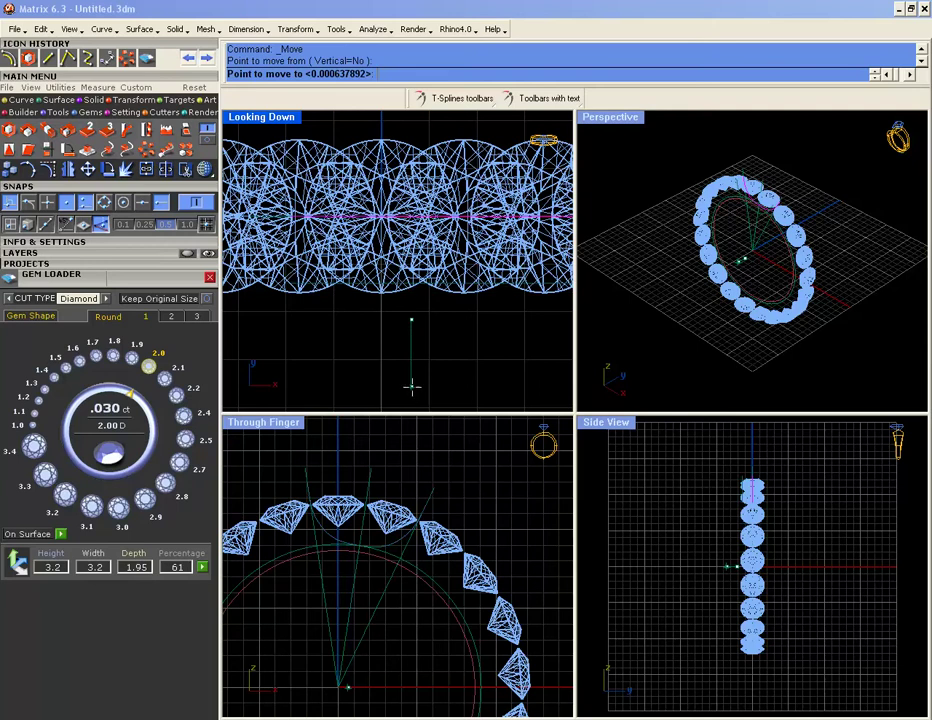
left_click(412, 375)
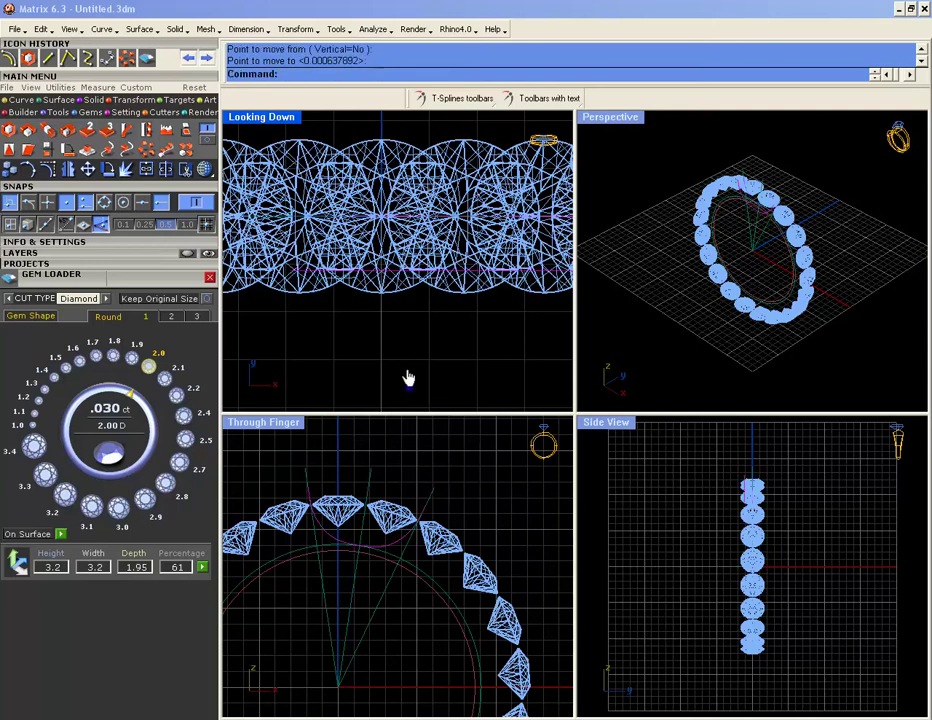
left_click(622, 117)
right_click_drag(566, 334, 608, 300)
scroll(574, 316, "up", 4)
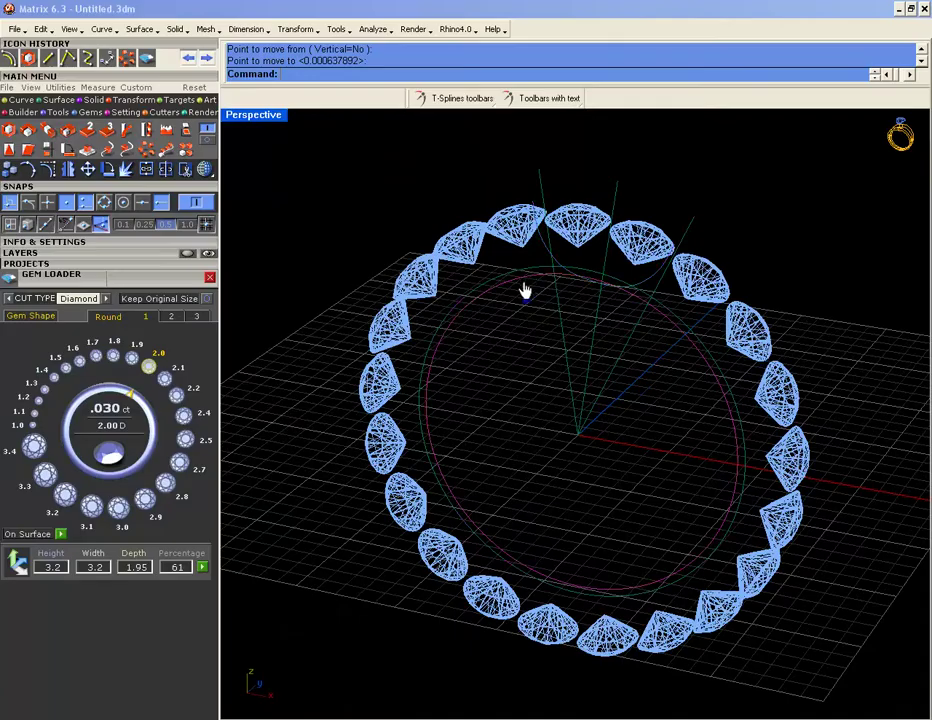
- Preview a rebuild of the selected profile curve with 8 points at degree 3 and compare it with the original shape
right_click_drag(524, 298, 563, 378)
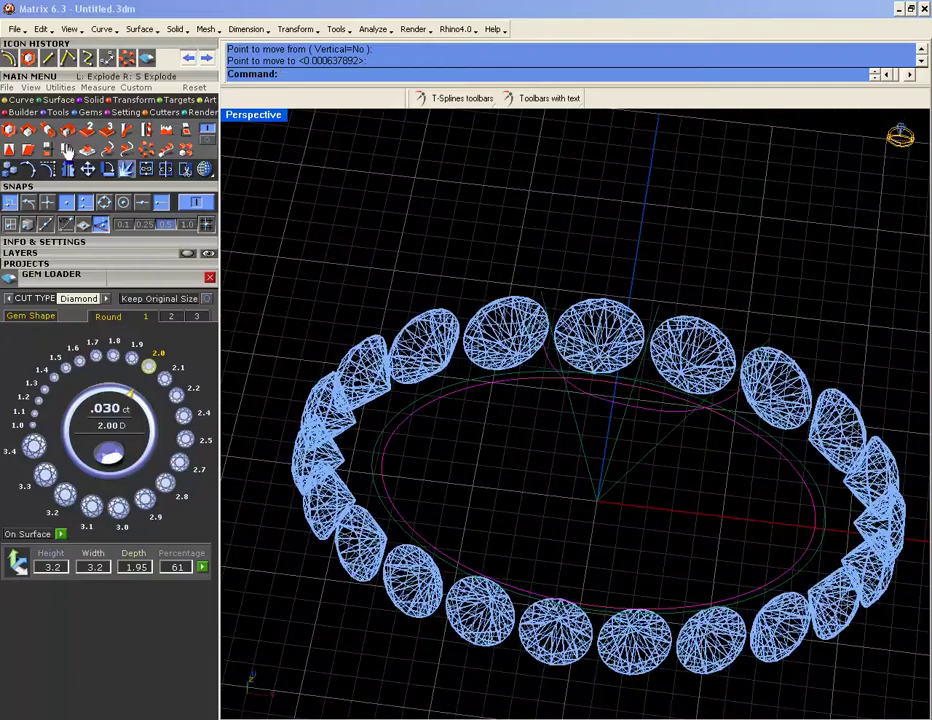
left_click(48, 171)
right_click_drag(520, 298, 632, 357)
type("Rebuild")
key("Return")
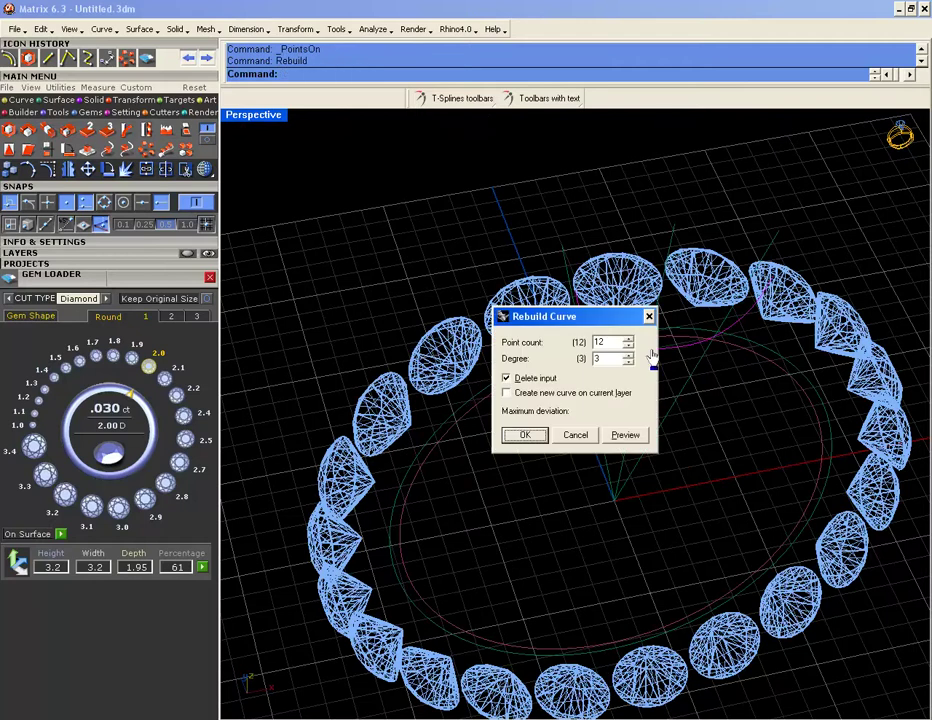
left_click_drag(602, 322, 514, 308)
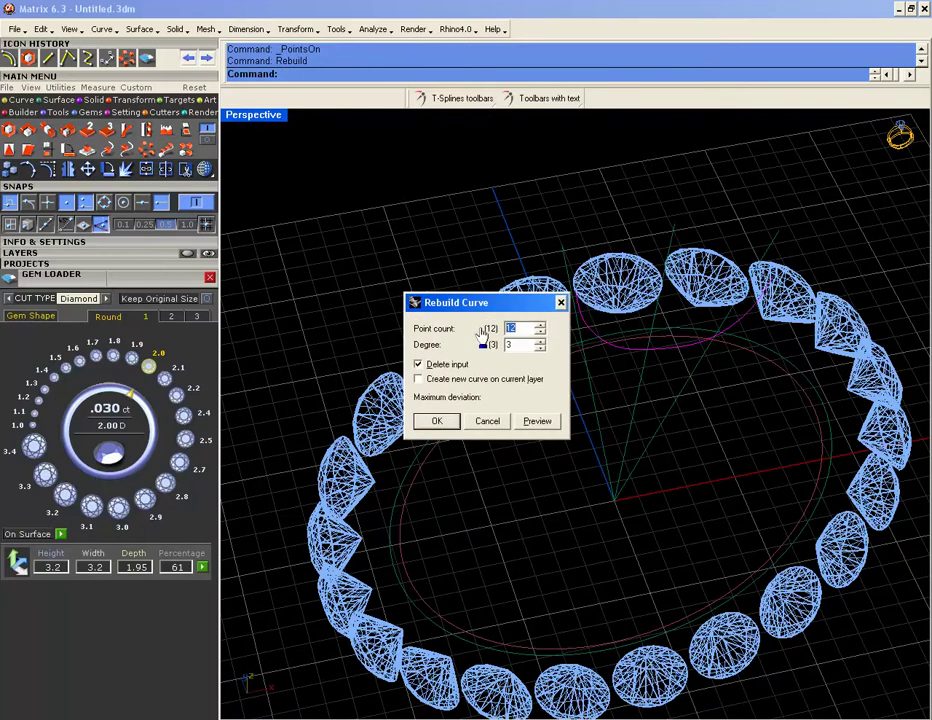
type("8")
left_click(537, 420)
right_click_drag(611, 428, 698, 335)
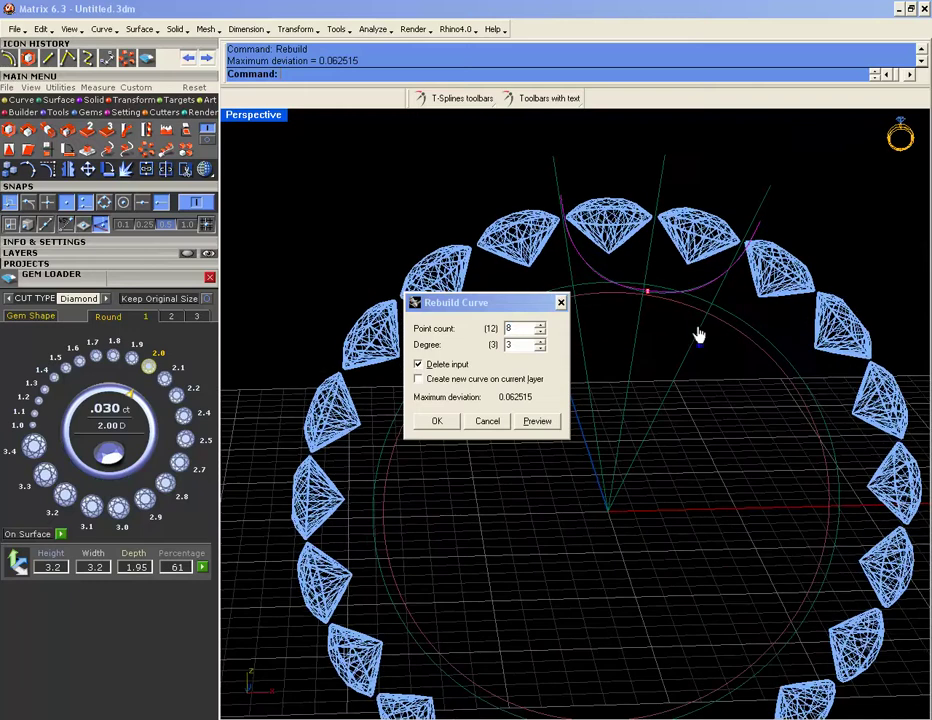
double_click(256, 116)
scroll(480, 510, "up", 5)
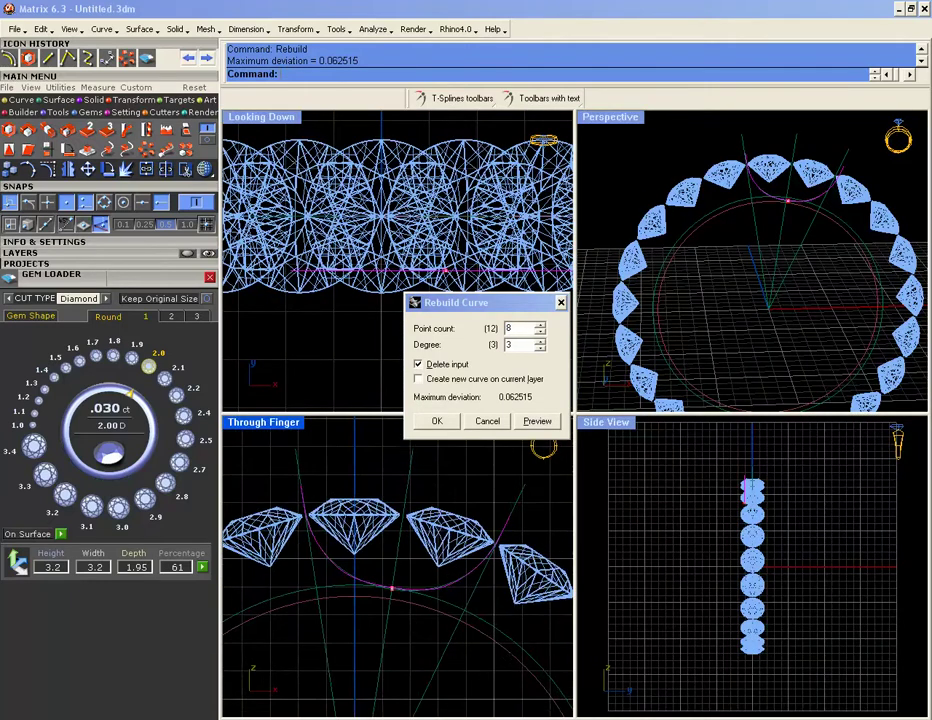
scroll(427, 531, "up", 3)
- Rebuild the profile curve with 9 points at degree 3
double_click(515, 328)
type("9")
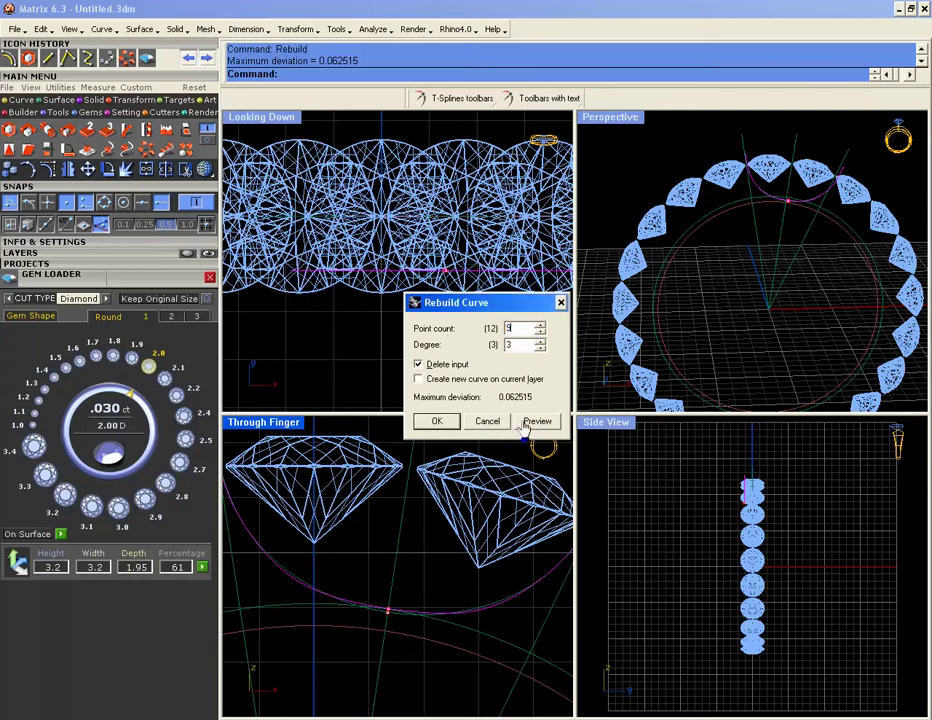
left_click(530, 421)
left_click(459, 424)
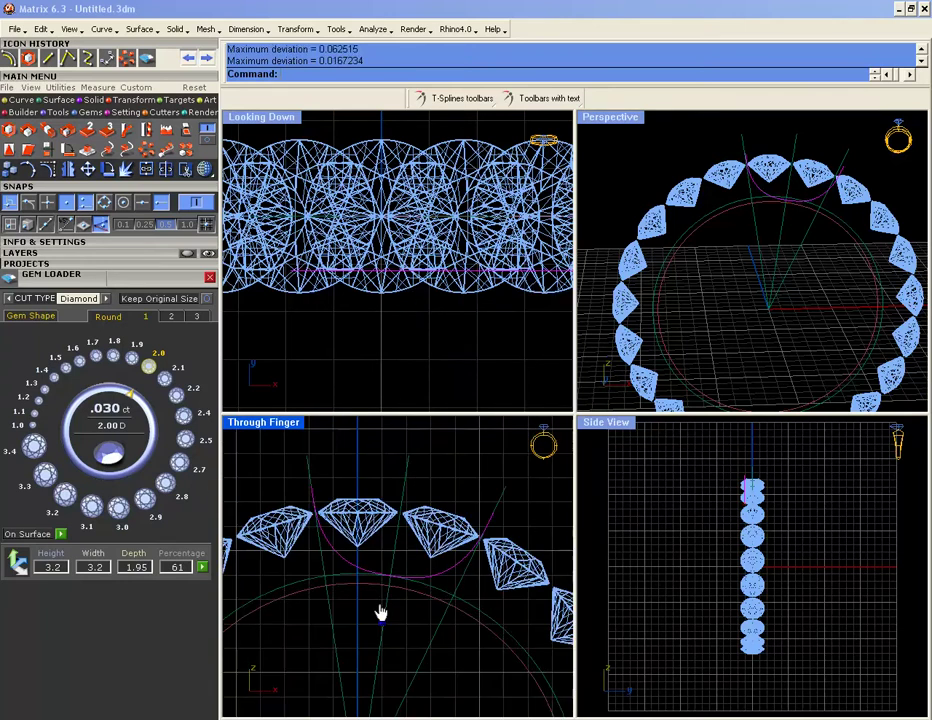
- Turn on the rebuilt curve's control points and check them in the maximized Perspective view
left_click(48, 170)
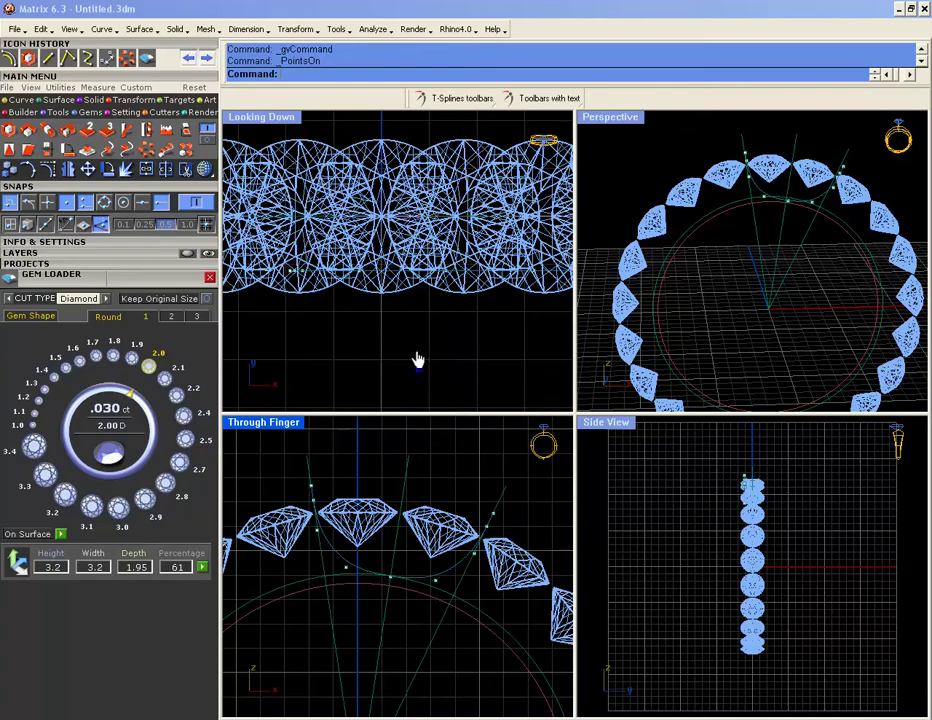
double_click(639, 118)
left_click_drag(489, 152, 770, 333)
right_click_drag(770, 333, 600, 403)
type("Pip")
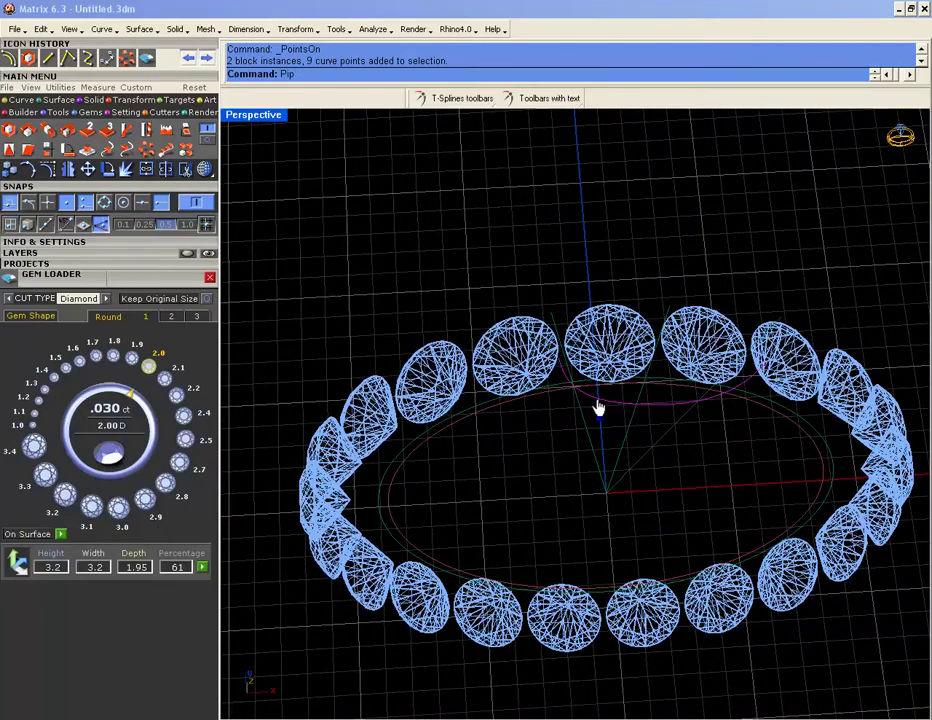
key("Return")
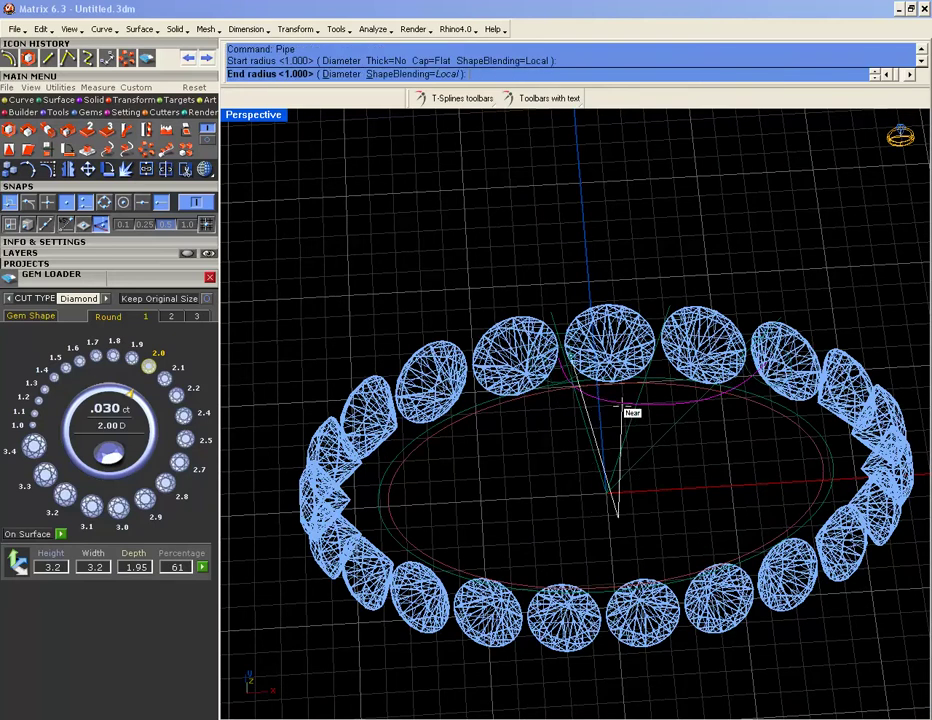
left_click(619, 413)
- Pipe the rebuilt profile curve with start and end diameters of 0.8 and shade the Perspective view
right_click(617, 407)
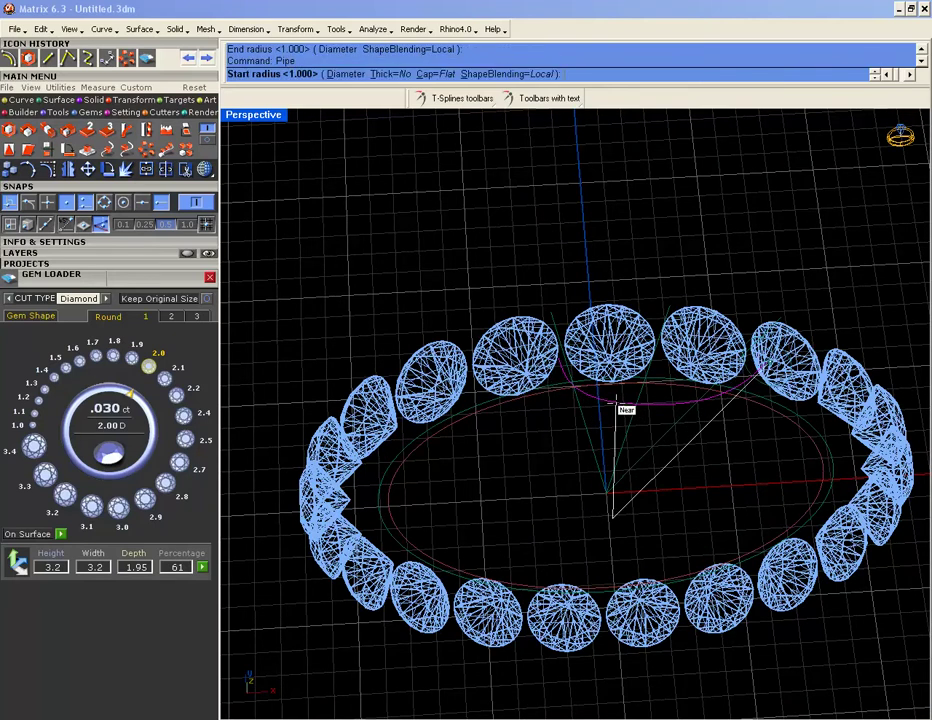
type("D")
key("Return")
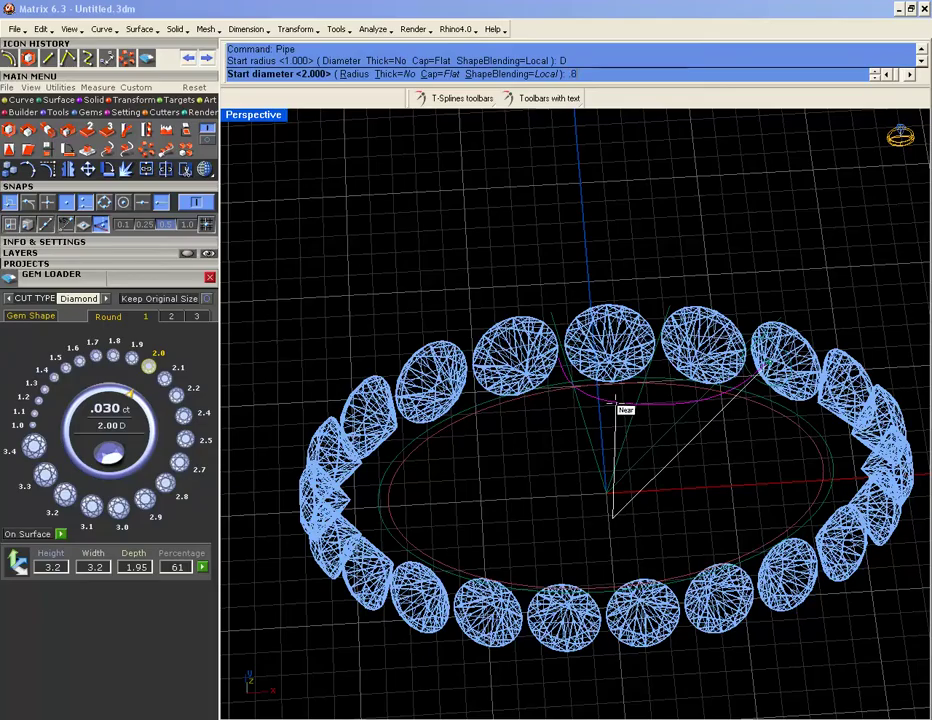
type(".8")
key("Return")
key("Return")
key("Return")
left_click(206, 170)
mouse_move(602, 300)
right_mouse_down()
mouse_move(599, 275)
mouse_move(508, 170)
mouse_move(631, 393)
mouse_move(618, 327)
mouse_move(659, 377)
mouse_move(783, 390)
mouse_move(801, 414)
mouse_move(547, 410)
mouse_move(466, 383)
mouse_move(416, 385)
mouse_move(570, 388)
mouse_move(670, 453)
mouse_move(786, 468)
right_mouse_up()
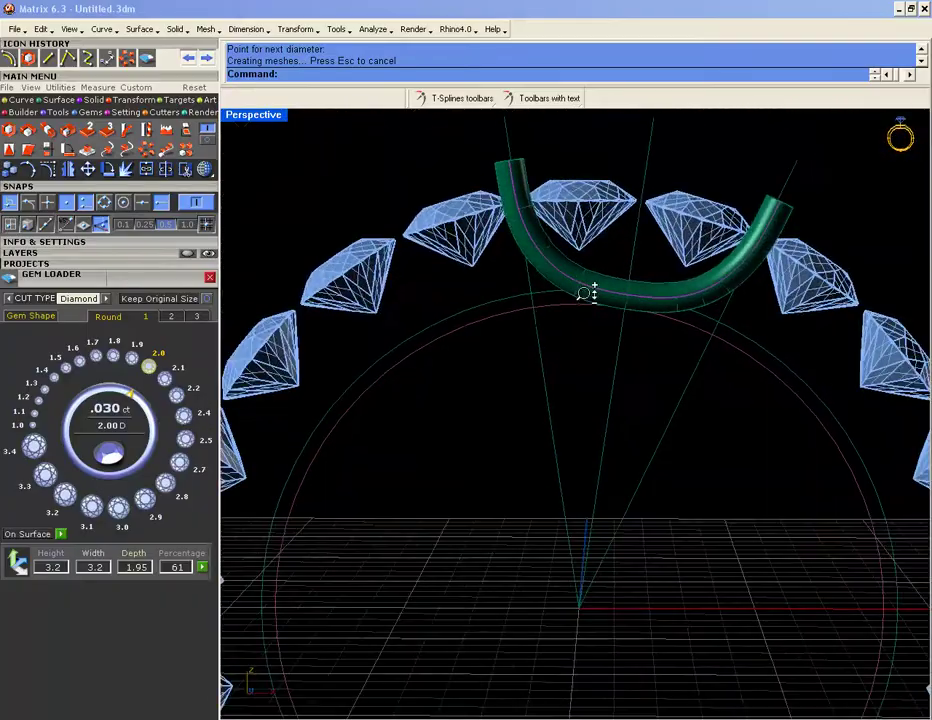
right_click_drag(582, 291, 590, 362)
scroll(565, 345, "up", 5)
- Select the pipe together with its profile curve and move them slightly inward, toward the stones' centre line
left_click_drag(582, 343, 536, 381)
scroll(584, 342, "down", 6)
left_click_drag(502, 423, 487, 375)
right_click_drag(488, 376, 571, 530)
scroll(476, 458, "up", 5)
key("Return")
left_click(582, 408)
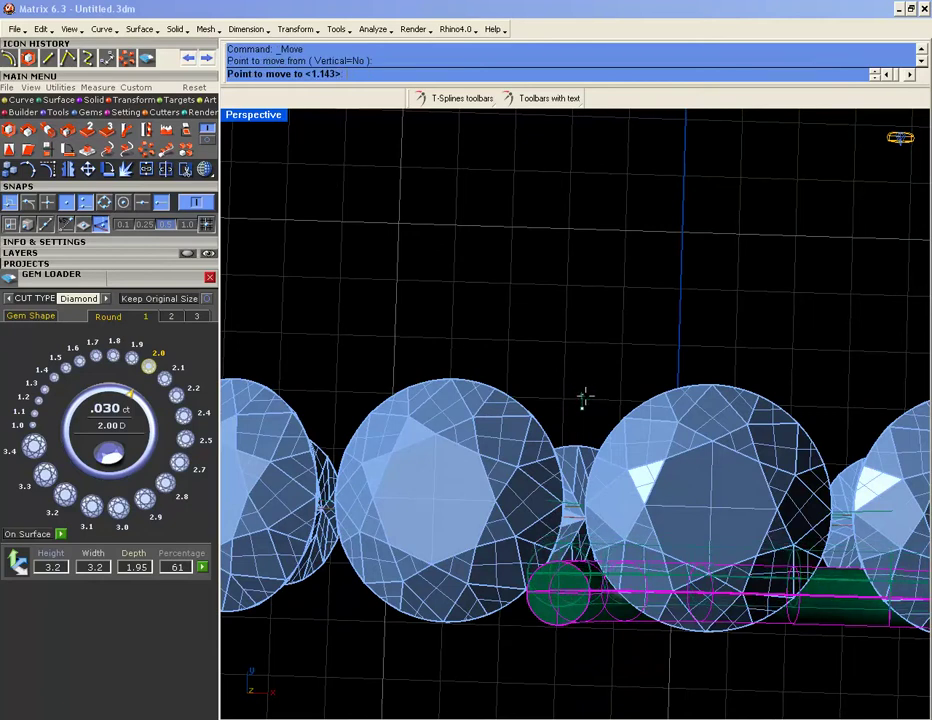
left_click(585, 398)
scroll(590, 416, "down", 4)
right_click_drag(590, 416, 592, 366)
scroll(616, 364, "up", 4)
left_click(596, 370)
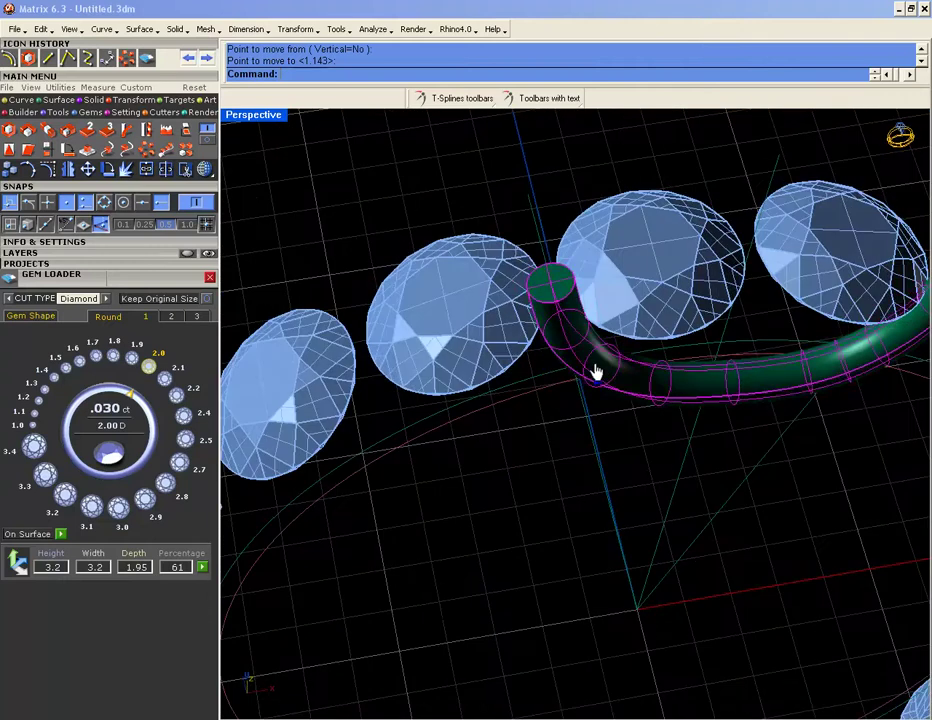
- Polar-array the pipe around the ring's centre in the Through Finger view, with 21 items over 360 degrees
double_click(252, 115)
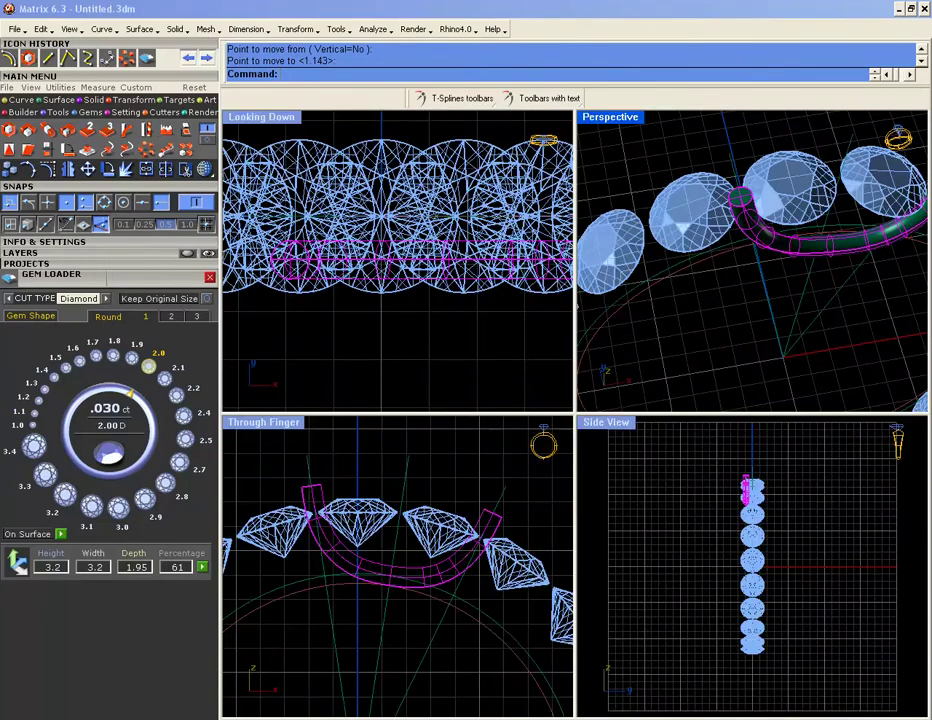
left_click(186, 150)
double_click(281, 424)
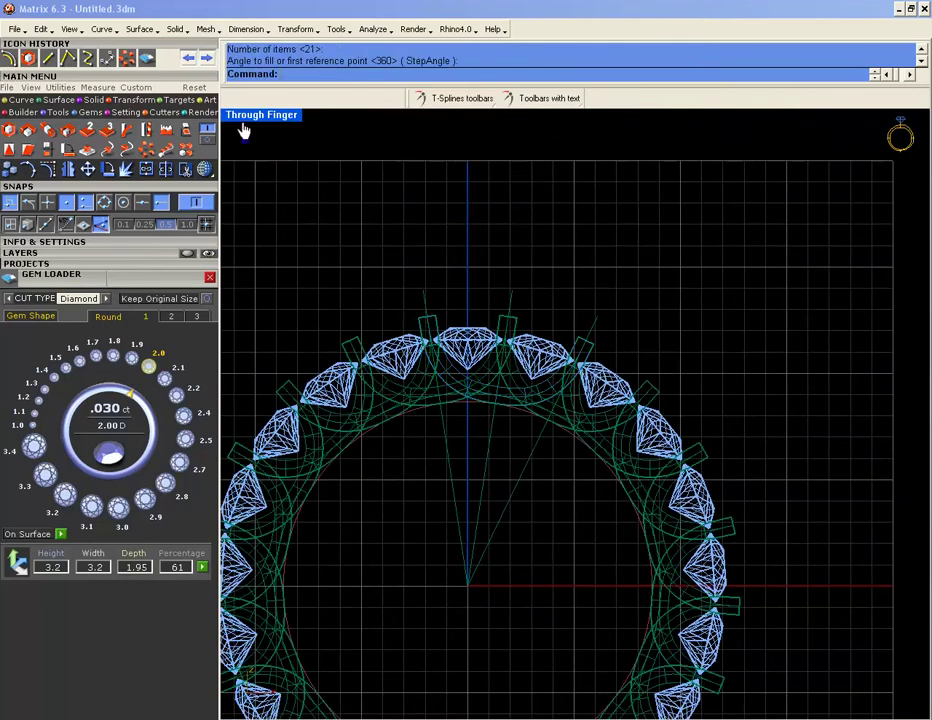
double_click(277, 117)
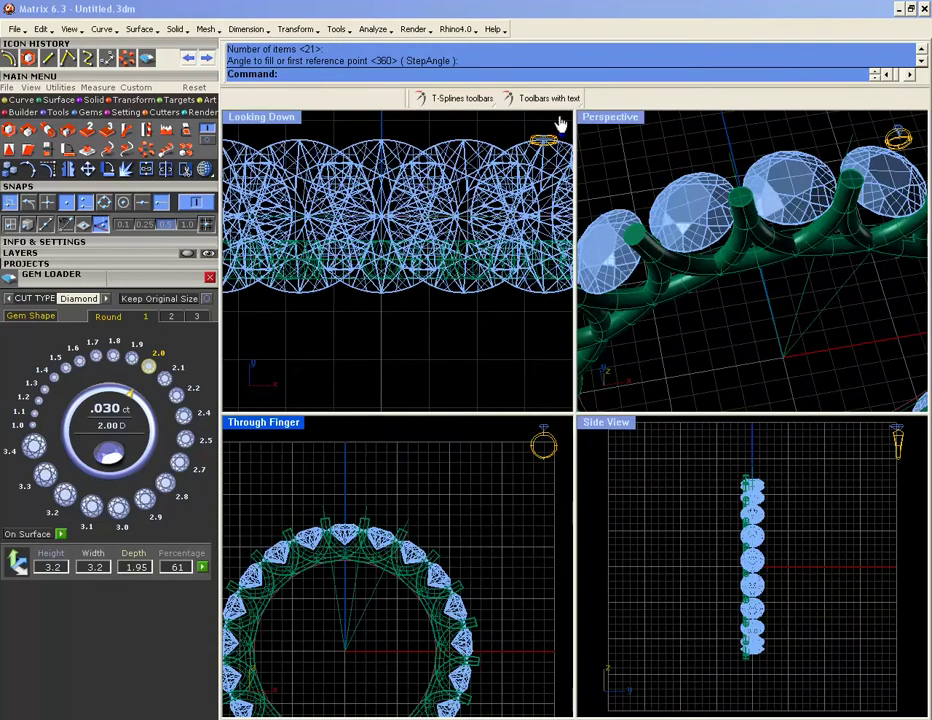
- Examine how the arrayed pipes cross beneath the stones and rise between them in the maximized Perspective view
double_click(610, 117)
right_click_drag(600, 320, 540, 242)
scroll(540, 242, "up", 2)
scroll(585, 260, "up", 2)
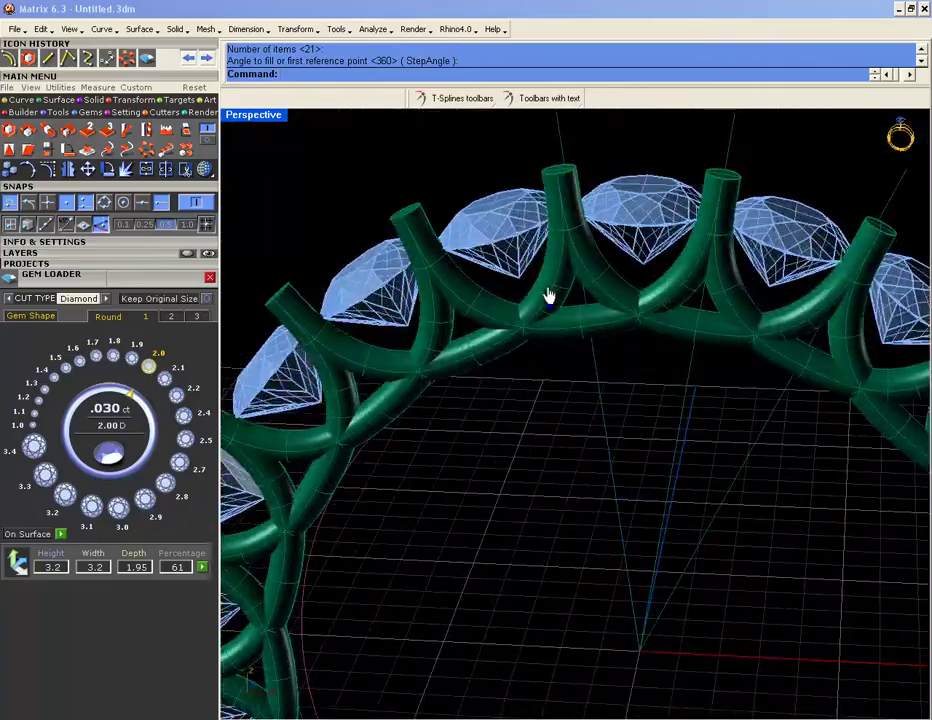
scroll(590, 325, "down", 4)
right_click_drag(616, 328, 610, 296)
left_click(626, 343)
scroll(574, 287, "up", 4)
scroll(569, 338, "down", 3)
right_click_drag(568, 337, 606, 362)
- Undo the polar array of pipes and switch the Perspective view to wireframe
key("ctrl+z")
scroll(690, 350, "up", 4)
left_click(700, 343)
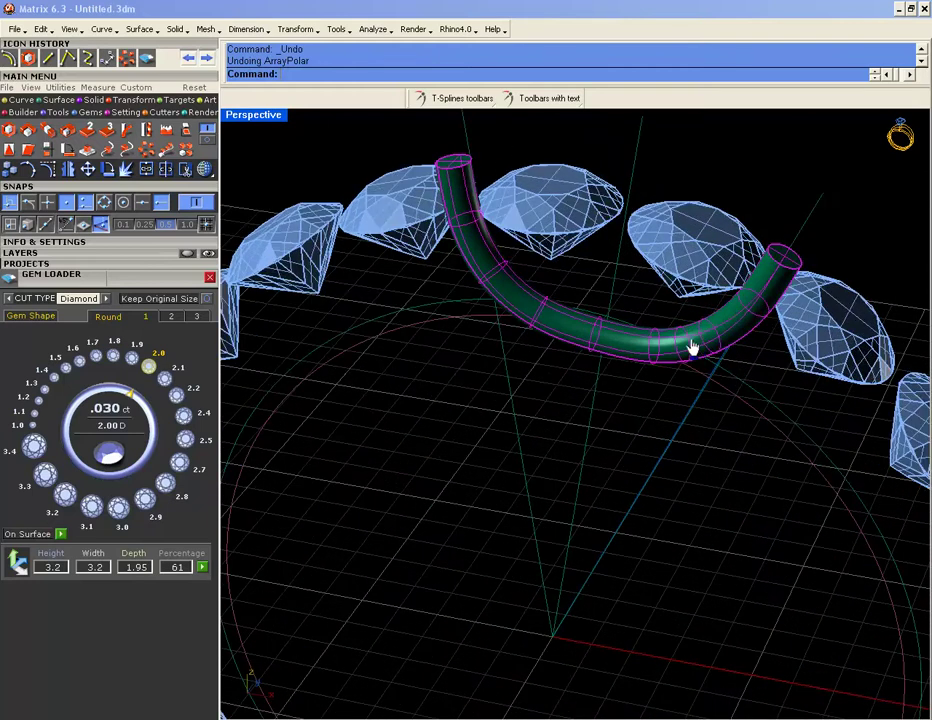
left_click(763, 293)
left_click(793, 346)
key("Delete")
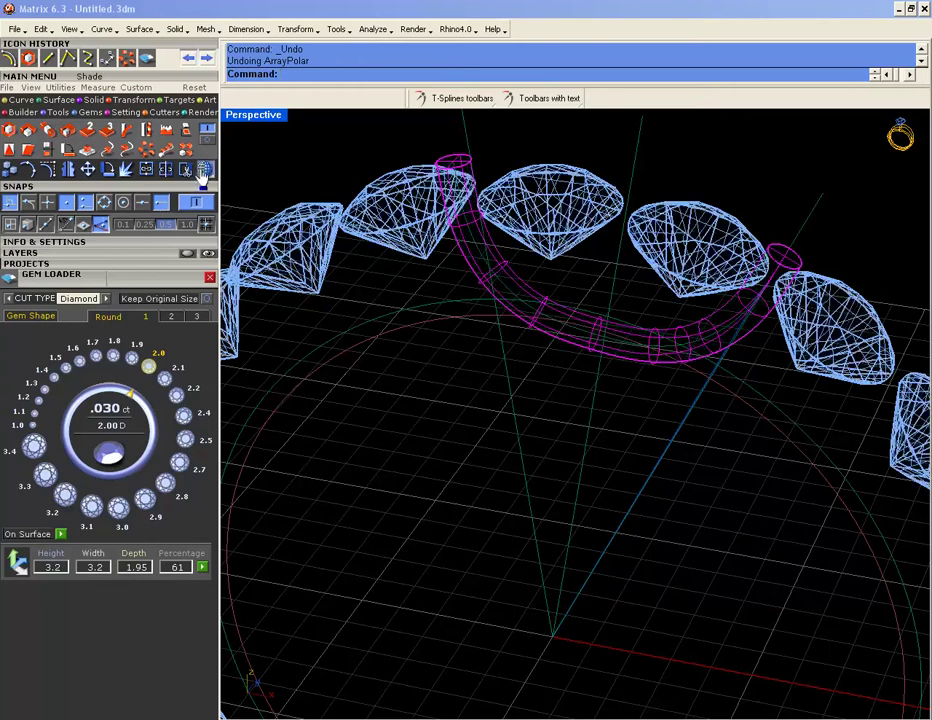
- Turn on the profile curve's control points, try moving one lower point, and undo the move
left_click(617, 347)
left_click(654, 379)
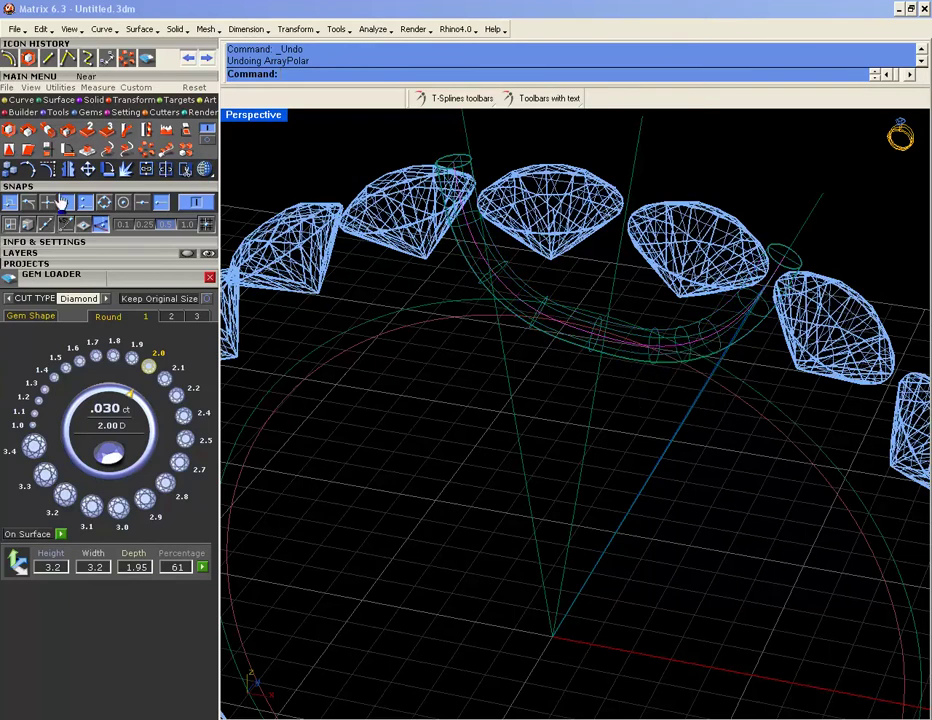
left_click(49, 172)
scroll(681, 437, "down", 4)
right_click_drag(681, 437, 674, 467)
scroll(674, 460, "up", 3)
left_click(689, 426)
type("M")
key("Return")
left_click(692, 506)
left_click(687, 526)
key("ctrl+z")
- Delete the existing pipe and pipe the profile curve again with start and end diameters of 0.8
left_click(670, 443)
key("Delete")
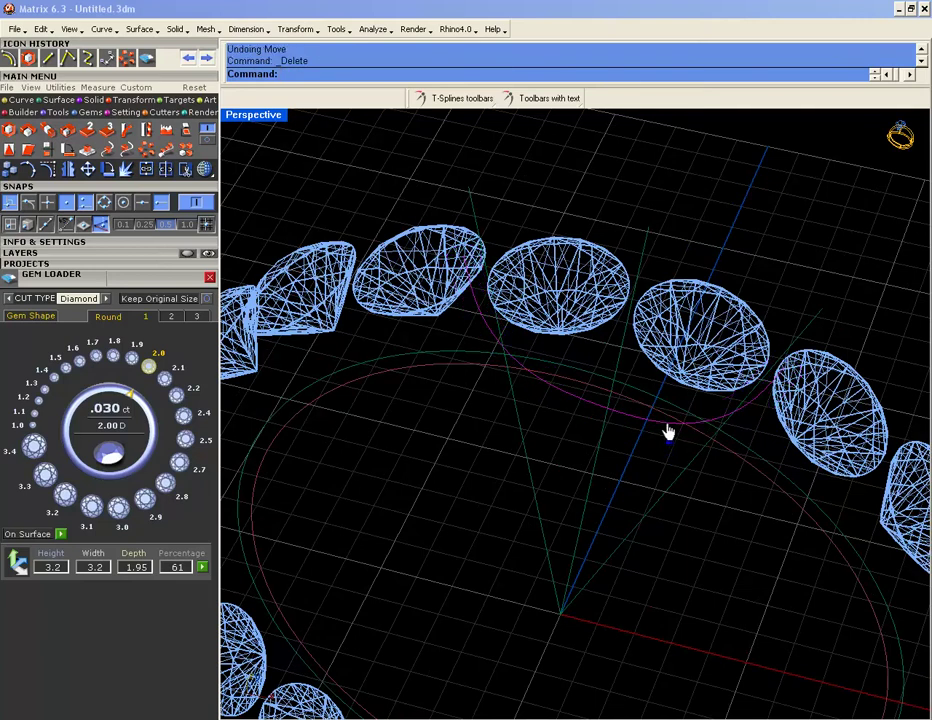
key("Return")
key("Return")
key("Return")
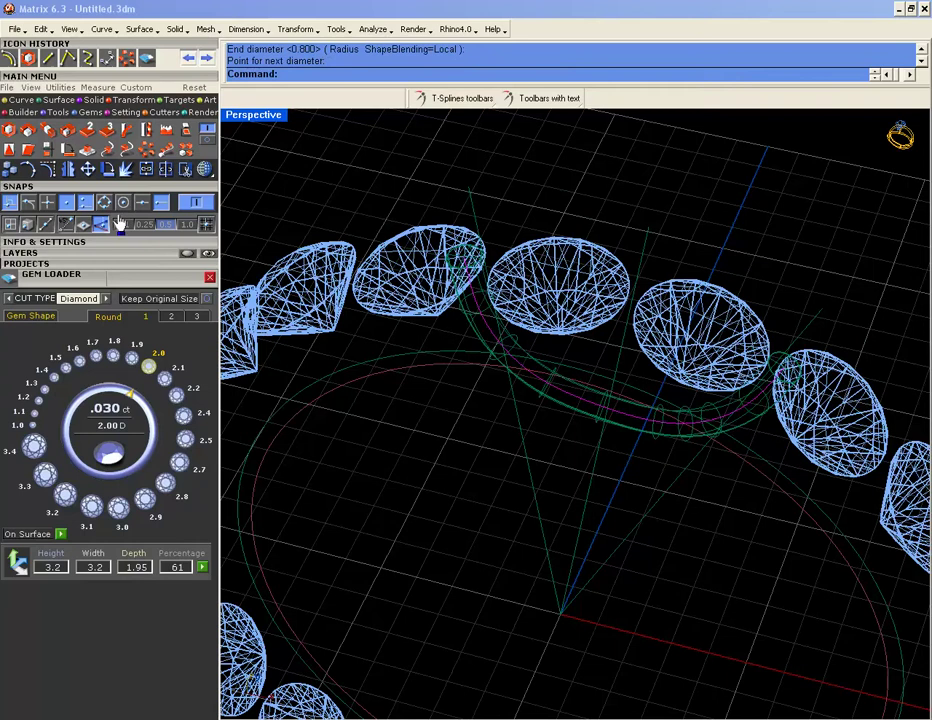
- Try moving a lower control point of the curve inside the new pipe, and undo both the move and the pipe
left_click(49, 171)
left_click(678, 430)
key("Return")
left_click(730, 541)
left_click(728, 560)
key("ctrl+z")
key("ctrl+z")
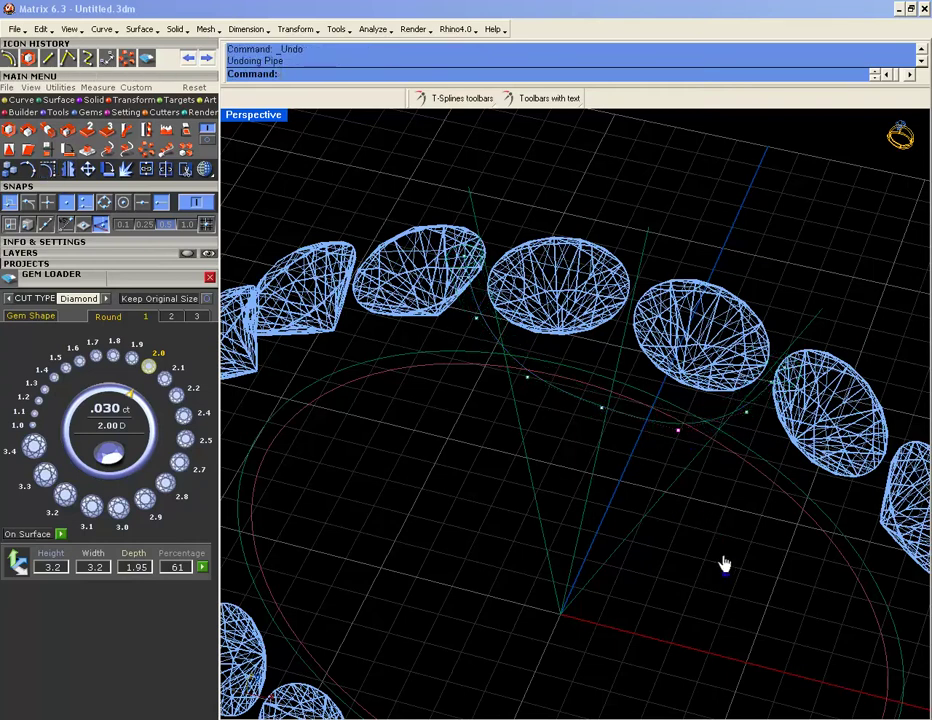
- Expand the info and settings tools and shade the Perspective view around the selected profile curve
left_click(38, 256)
left_click(38, 255)
left_click(39, 243)
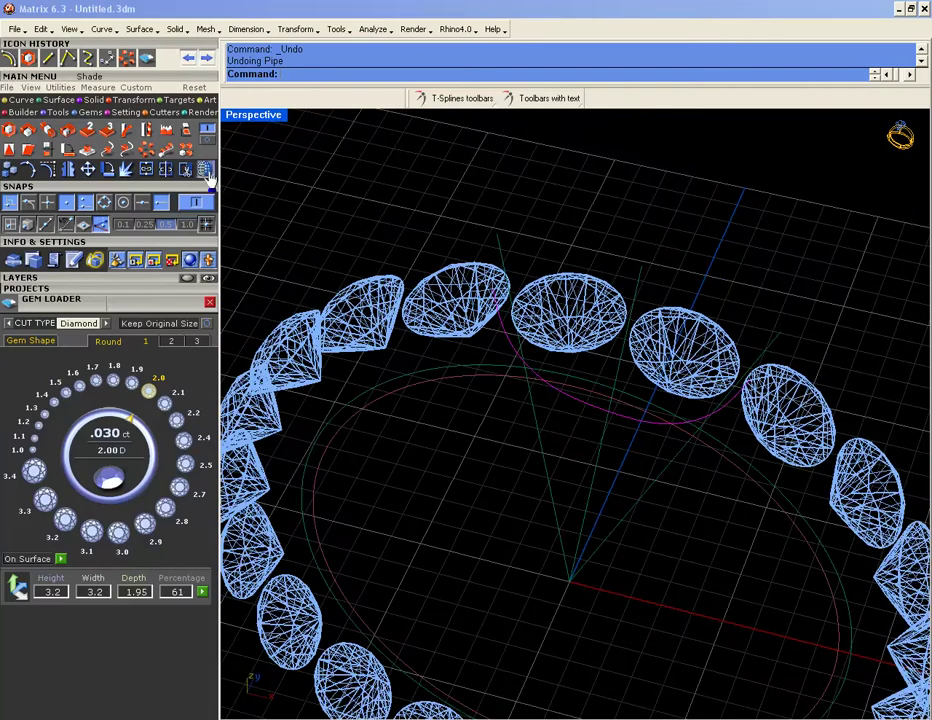
mouse_move(462, 374)
right_mouse_down()
mouse_move(563, 372)
mouse_move(541, 424)
mouse_move(548, 390)
right_mouse_up()
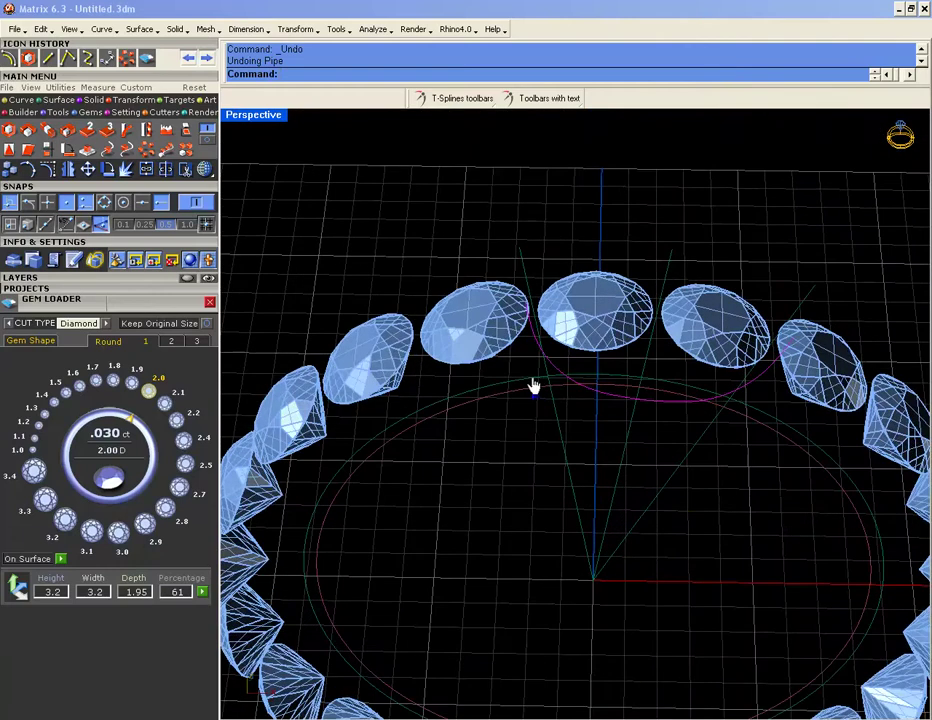
- Pipe the profile curve once more with start and end diameters of 0.8
key("Return")
key("Return")
key("Return")
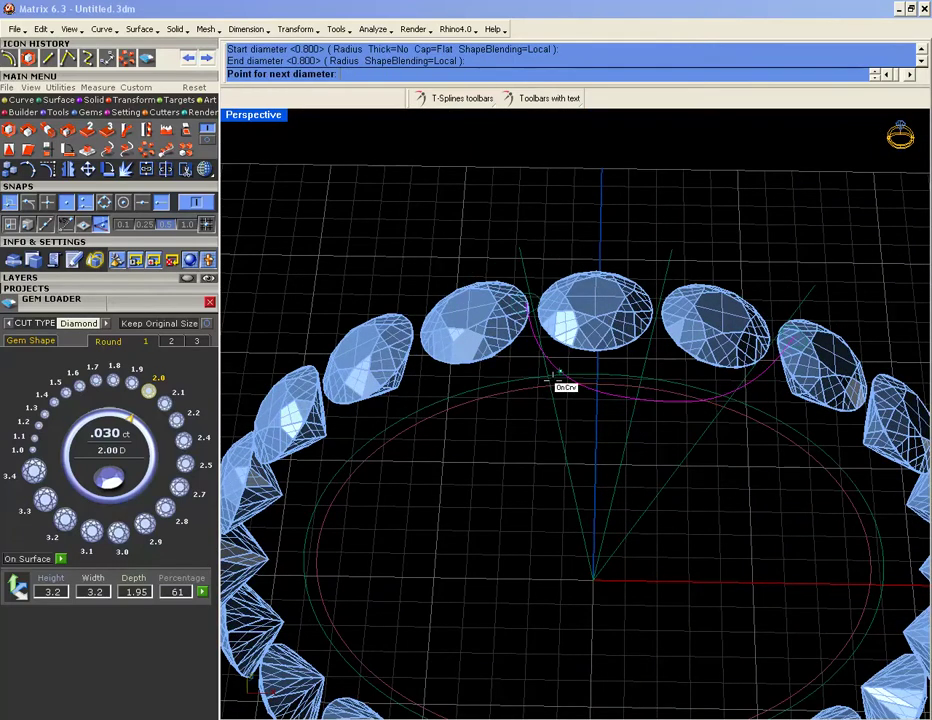
key("Return")
- Polar-array the new pipe around the ring's centre in the Through Finger view, with 21 items over 360 degrees
left_click(148, 152)
double_click(270, 120)
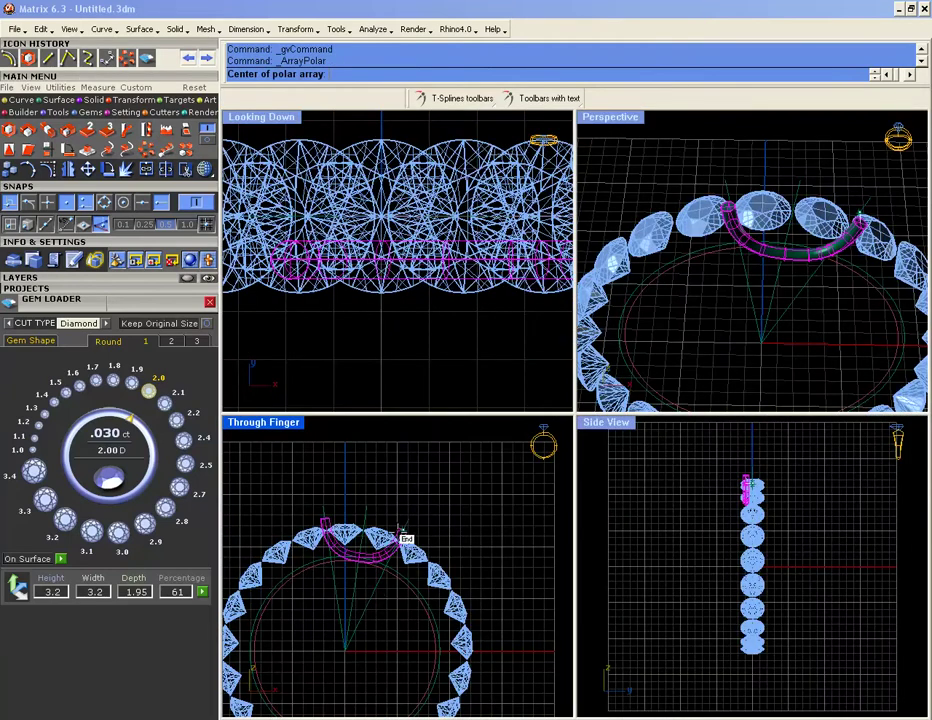
left_click(397, 565)
key("Return")
key("Return")
left_click(488, 530)
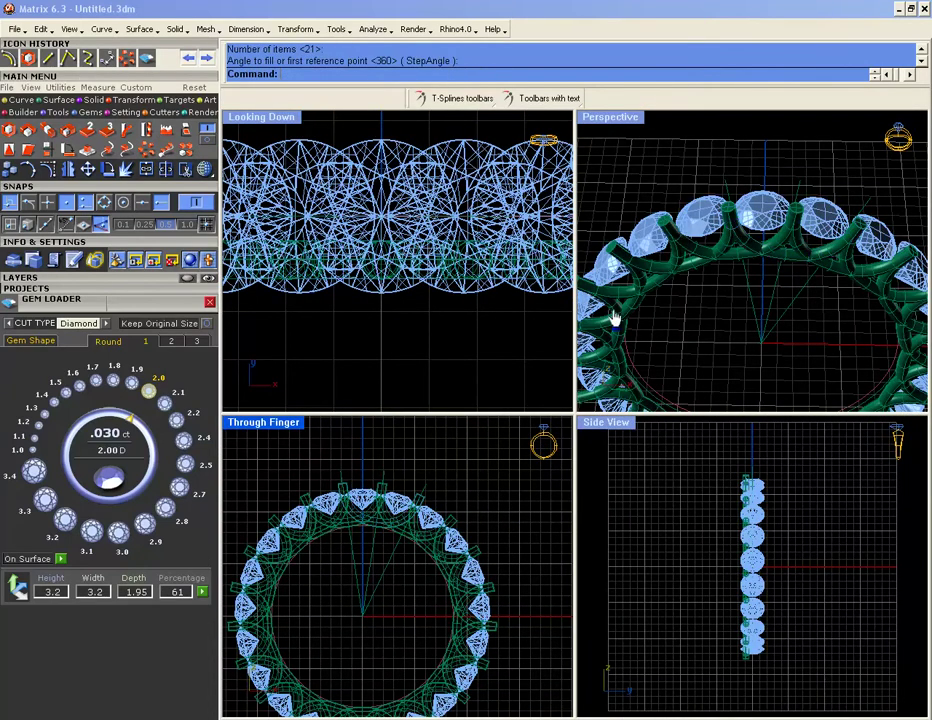
- Examine closely how the round pipe prongs meet the stones' girdles, selecting one pipe to follow its path
double_click(603, 119)
right_click_drag(530, 285, 656, 371)
scroll(728, 439, "up", 5)
scroll(676, 401, "up", 4)
scroll(676, 401, "down", 7)
scroll(666, 379, "down", 5)
scroll(668, 360, "up", 6)
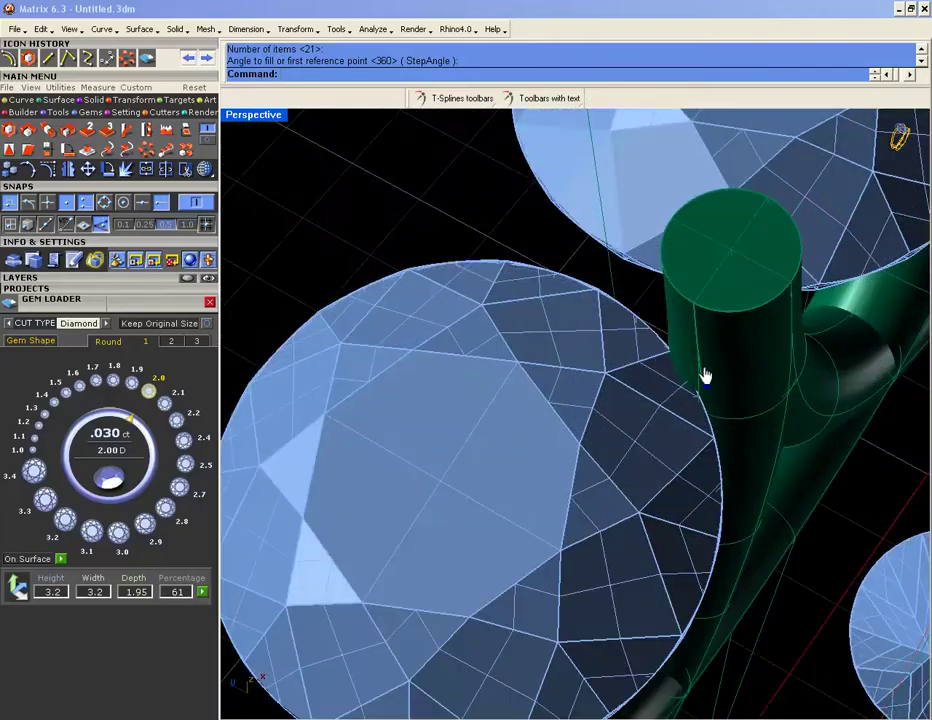
left_click(722, 382)
left_click(735, 410)
scroll(734, 413, "down", 5)
right_click_drag(734, 413, 566, 374)
scroll(610, 325, "down", 3)
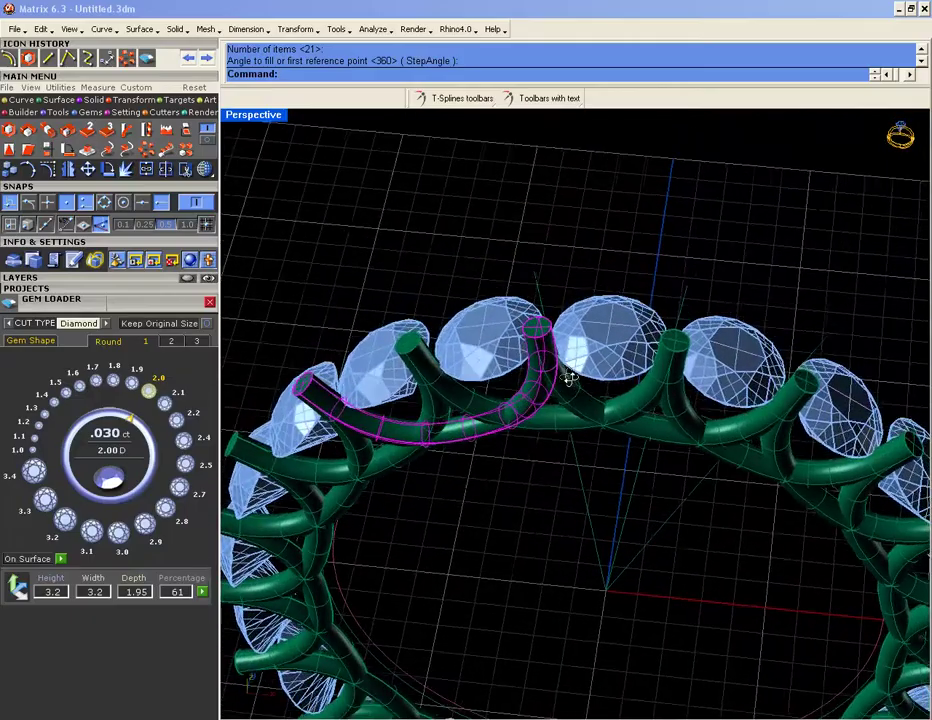
- Undo the polar array and the 0.8 pipe
scroll(560, 357, "up", 5)
scroll(560, 357, "down", 5)
right_click_drag(624, 354, 530, 446)
key("ctrl+z")
key("ctrl+z")
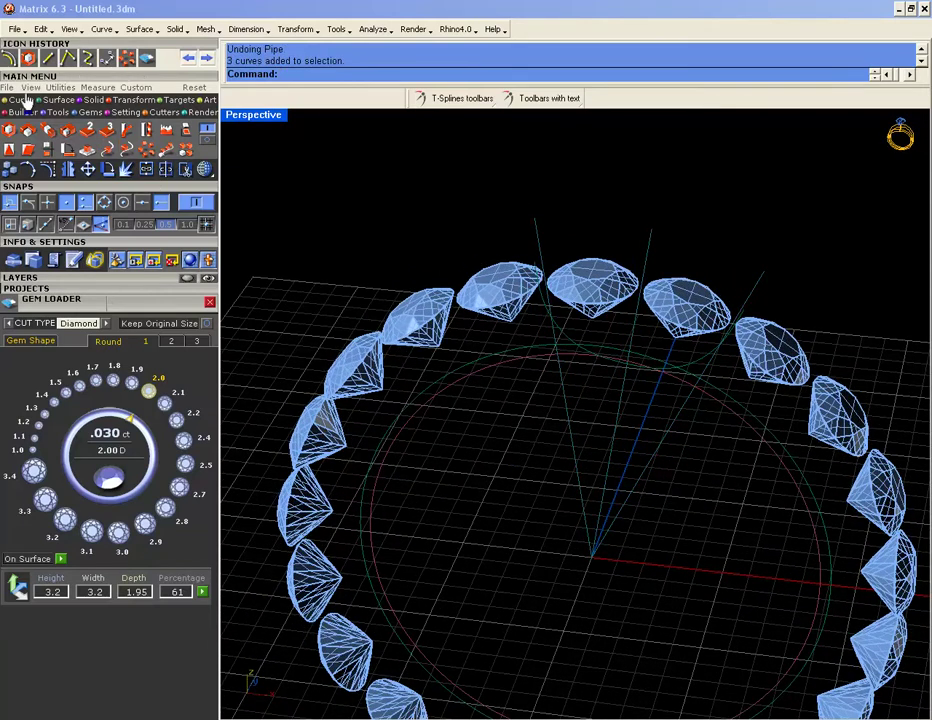
left_click(21, 100)
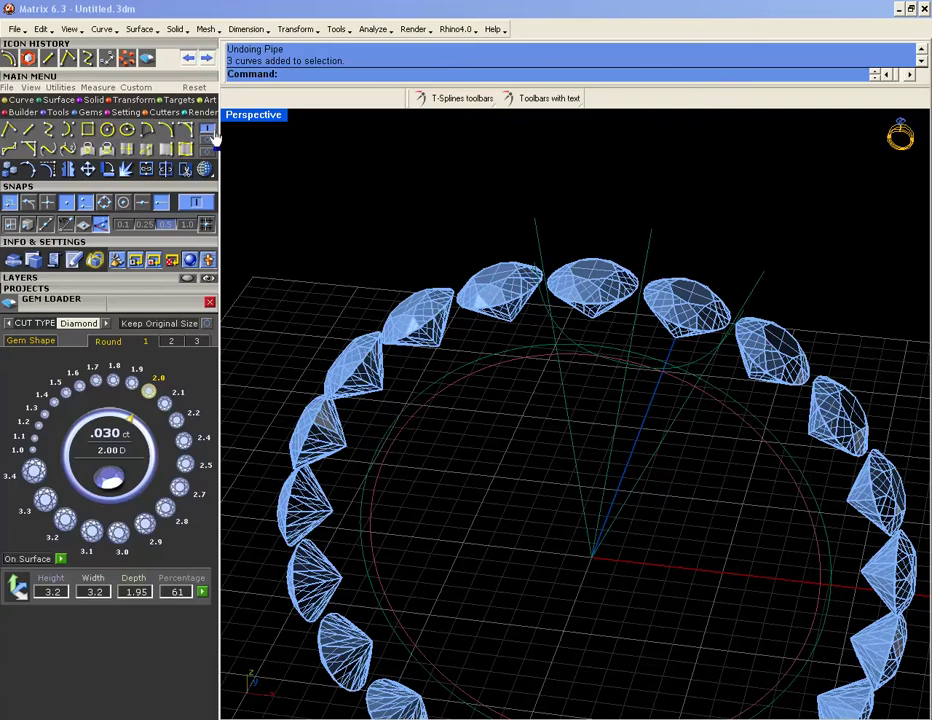
left_click(87, 129)
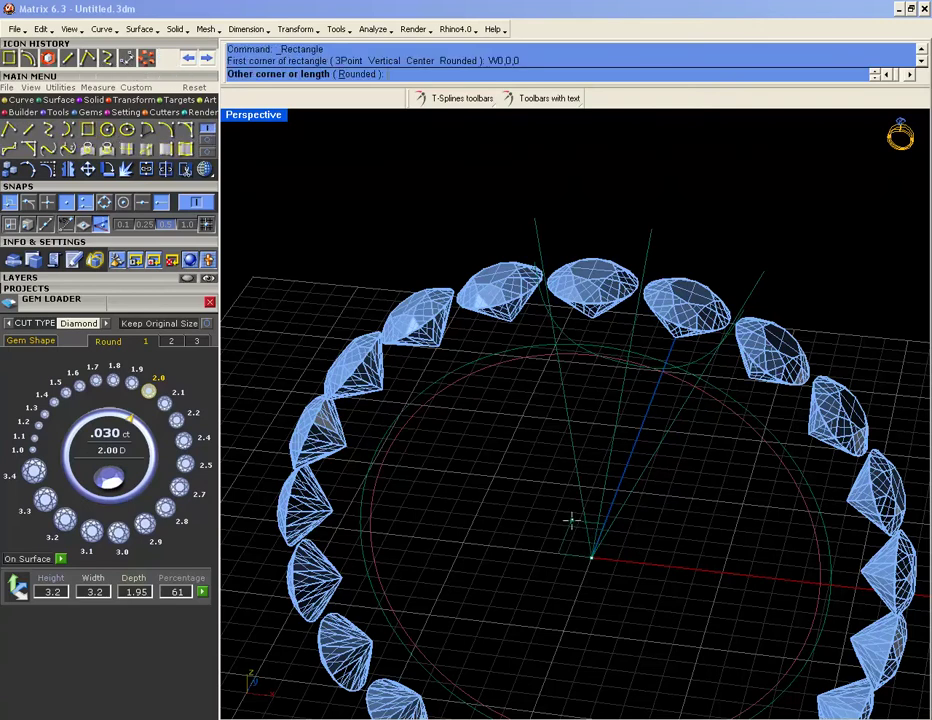
scroll(572, 521, "up", 5)
key("Escape")
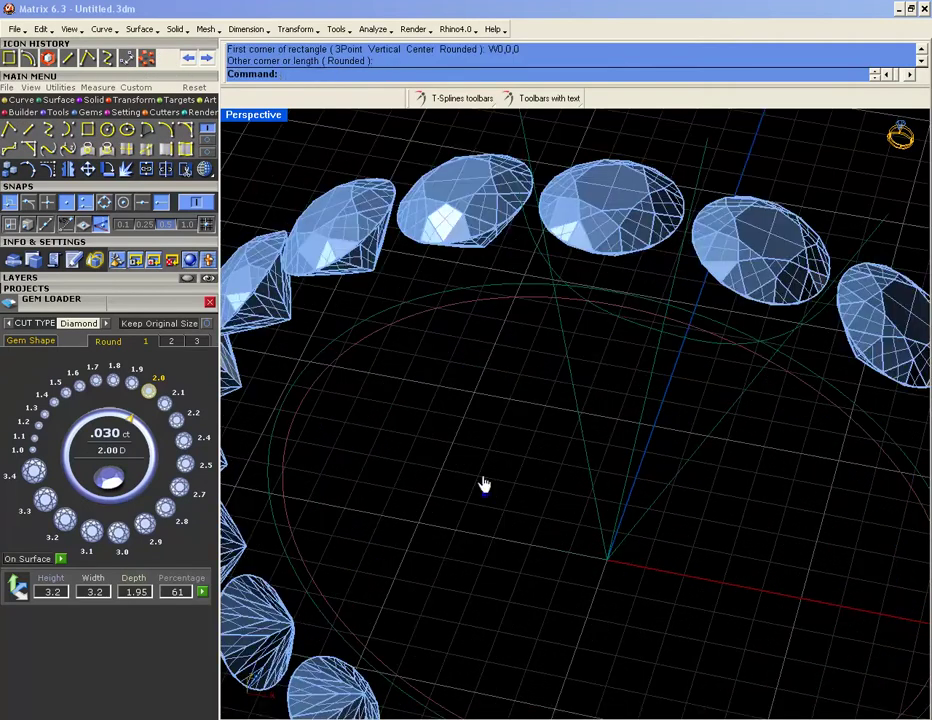
- Draw a 0.8 by 0.8 rounded rectangle centred on the origin, picking the corner rounding by eye
left_click(88, 130)
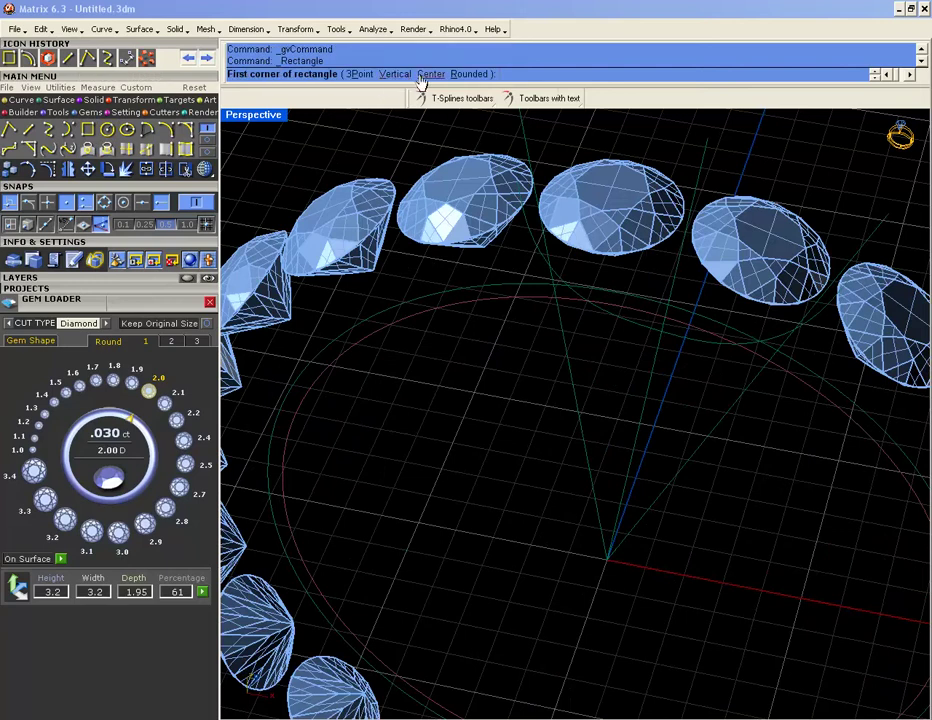
left_click(430, 74)
left_click(343, 74)
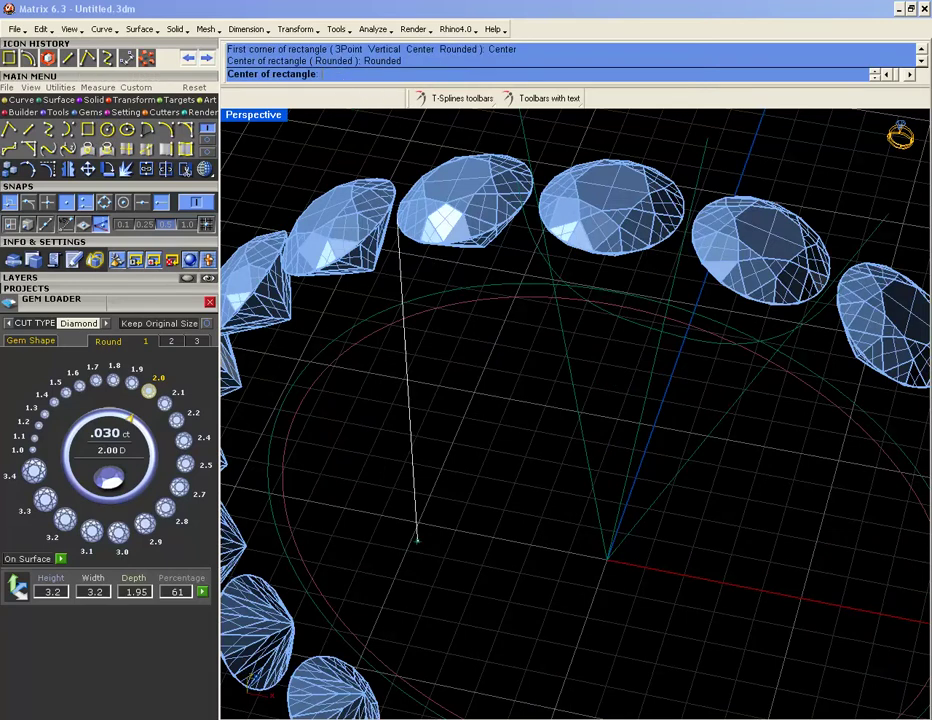
key("F6")
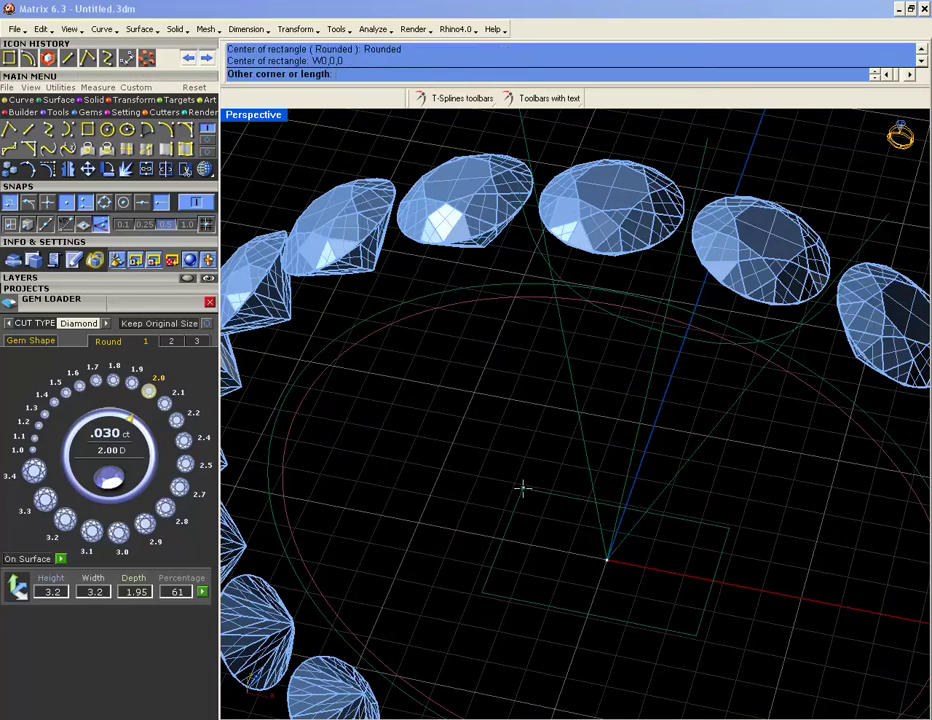
key("Return")
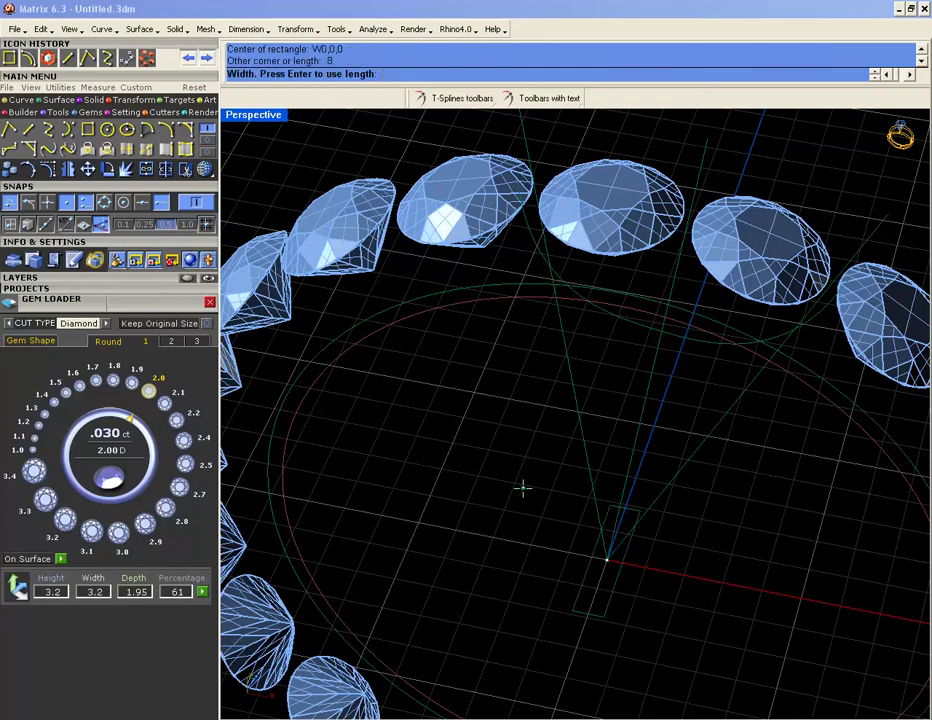
key("Return")
scroll(600, 555, "up", 5)
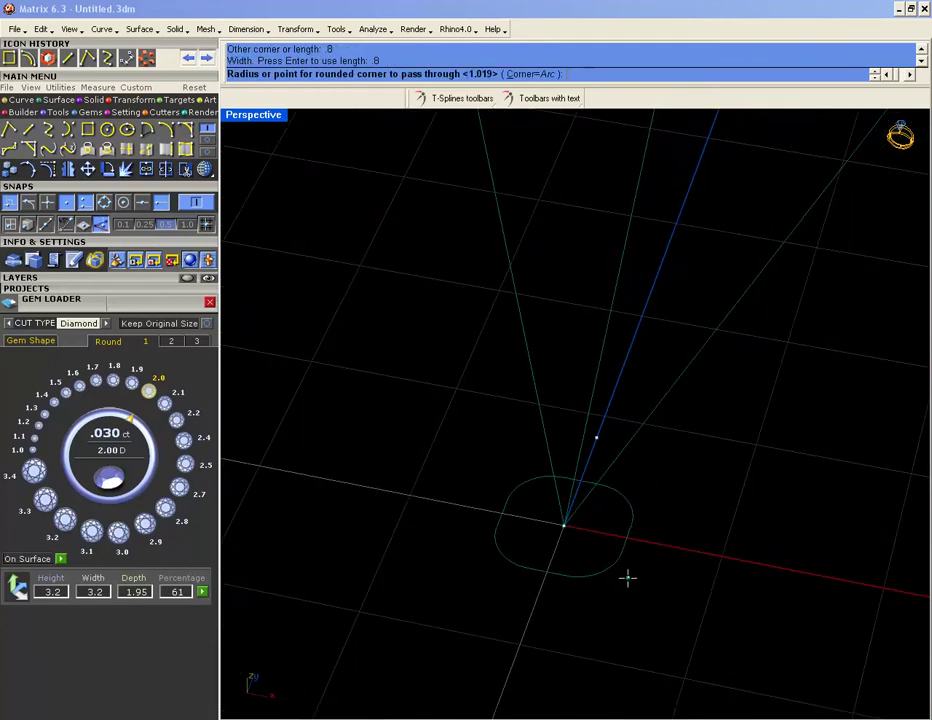
scroll(621, 577, "up", 2)
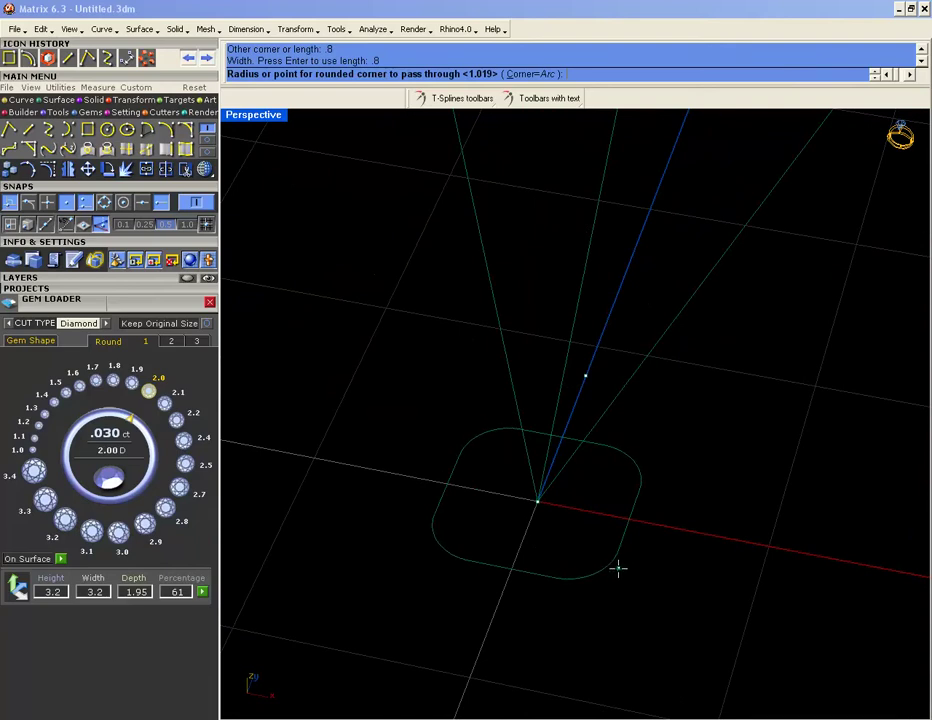
left_click(618, 568)
scroll(605, 577, "down", 3)
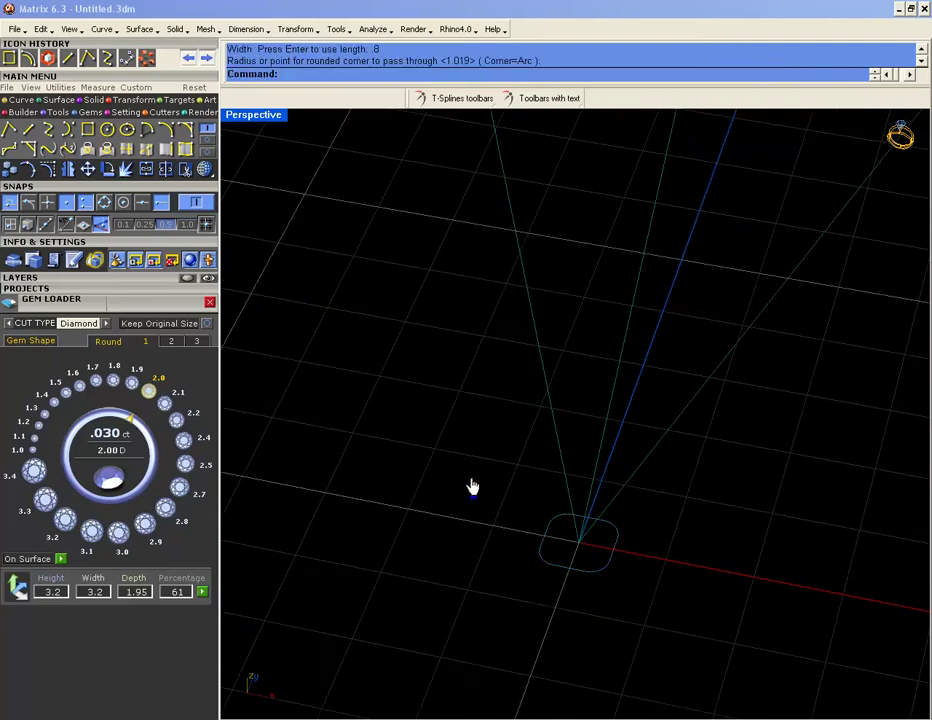
- Draw a three-sided polygon centred on the origin, with one corner on the axis just beyond the rounded square
left_click(86, 132)
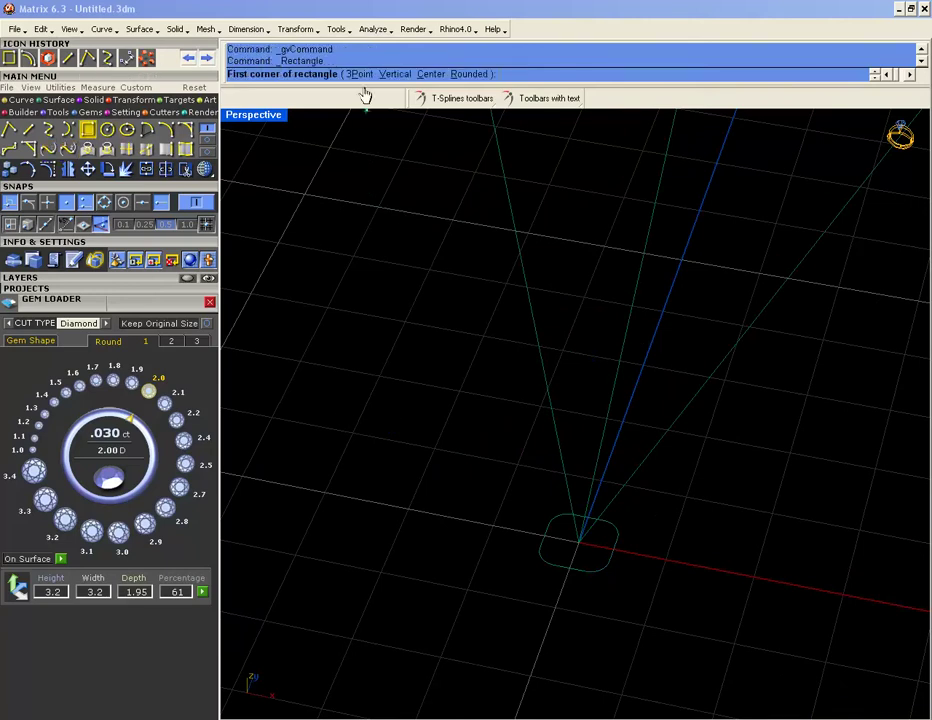
left_click(205, 141)
left_click(10, 149)
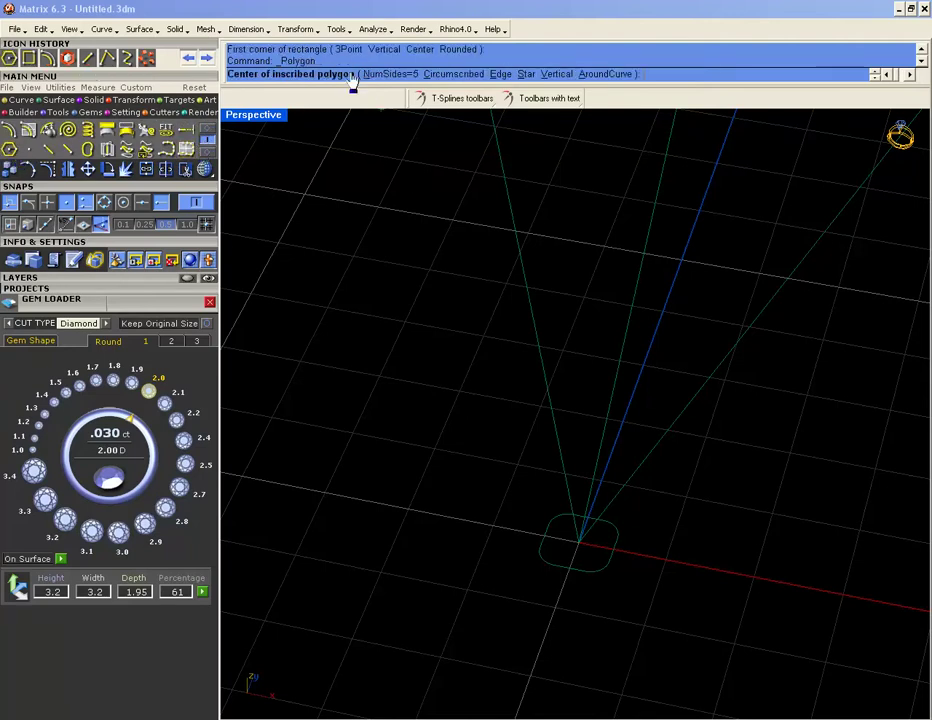
left_click(396, 76)
type("3")
key("Return")
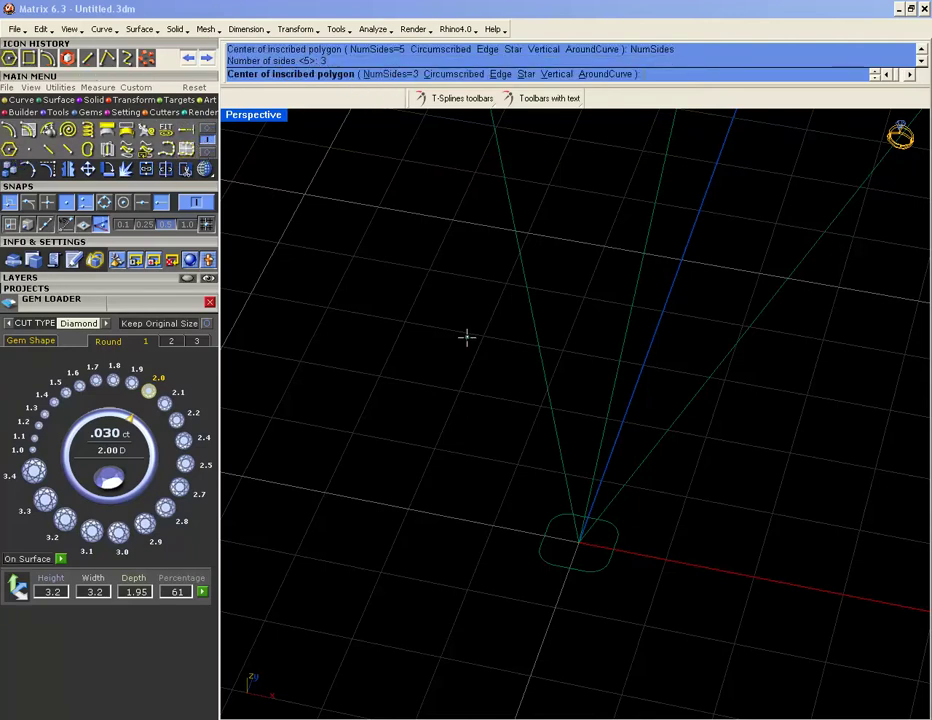
key("F4")
scroll(592, 511, "up", 5)
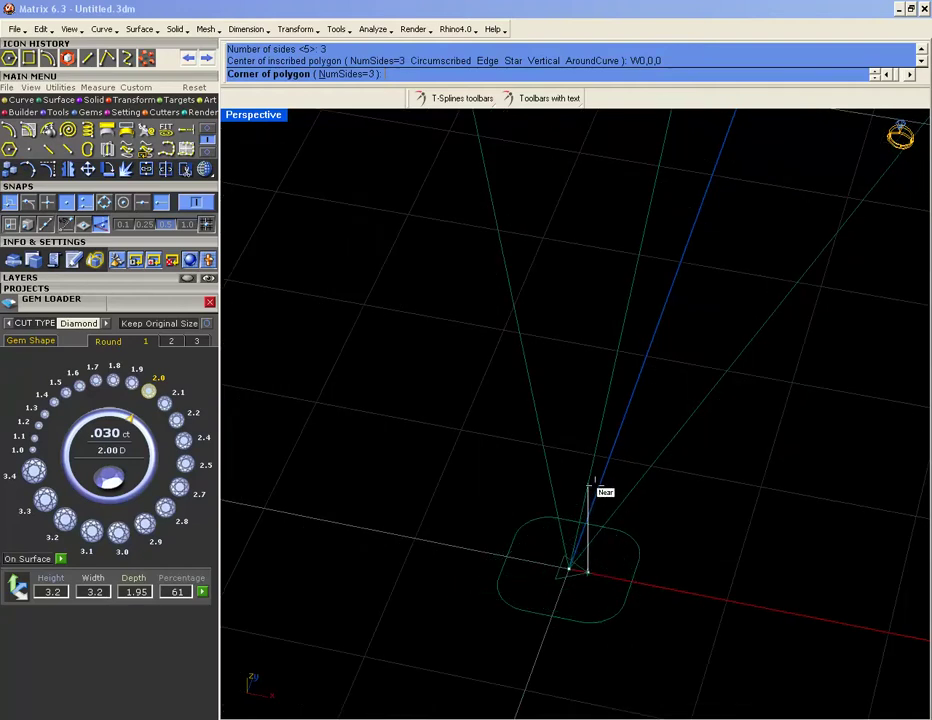
left_click(546, 638)
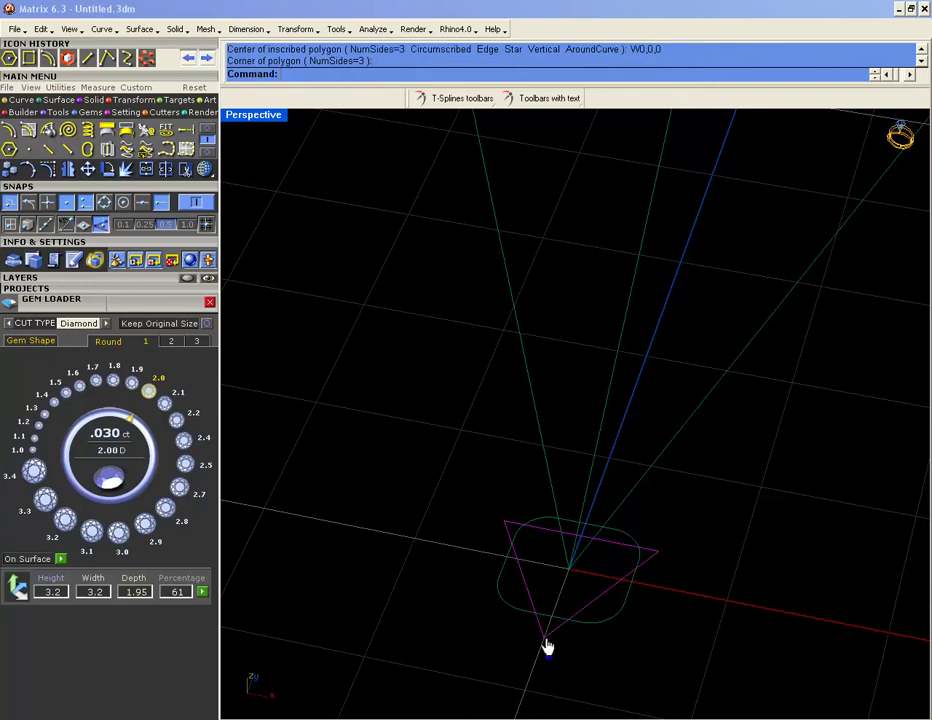
- Move the triangle slightly so its flat edge lines up with the edge of the rounded square
left_click(88, 172)
scroll(582, 525, "up", 5)
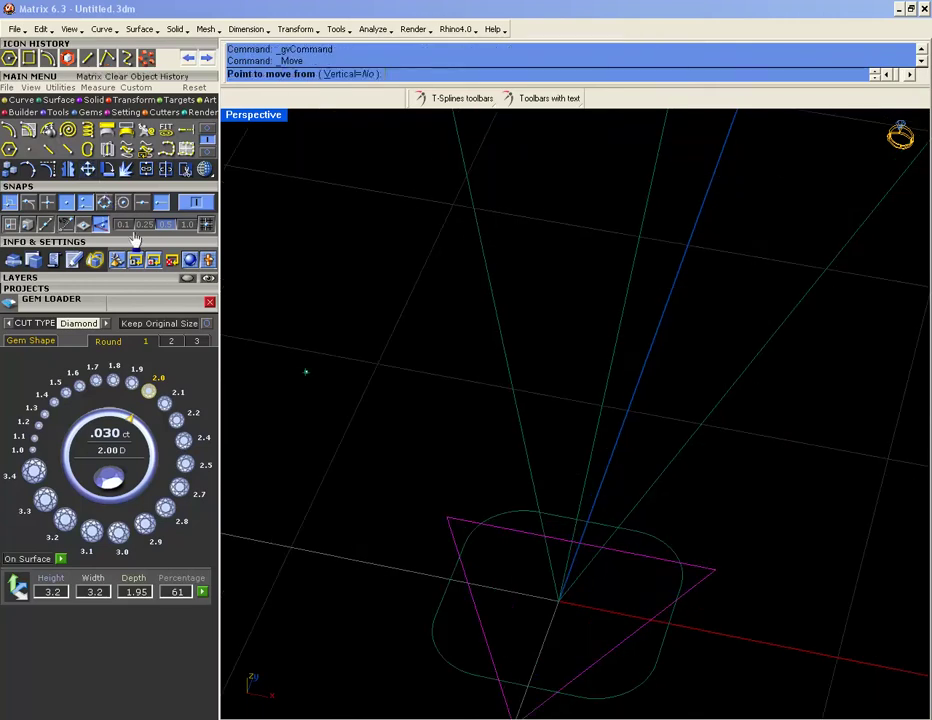
left_click(580, 543)
left_click(589, 524)
scroll(590, 528, "down", 4)
scroll(580, 545, "down", 5)
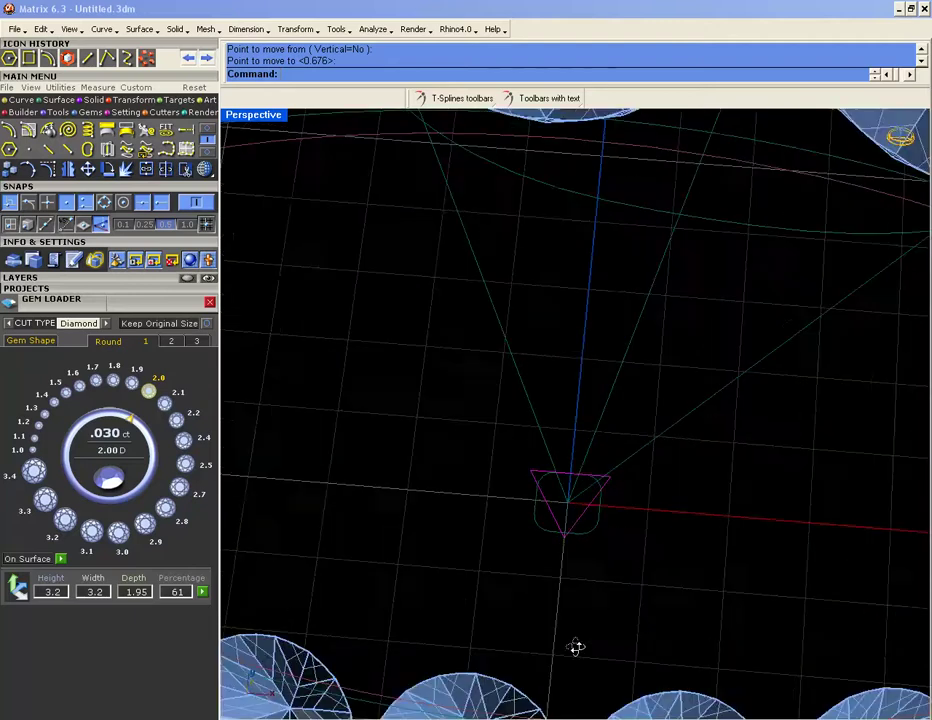
scroll(535, 593, "up", 6)
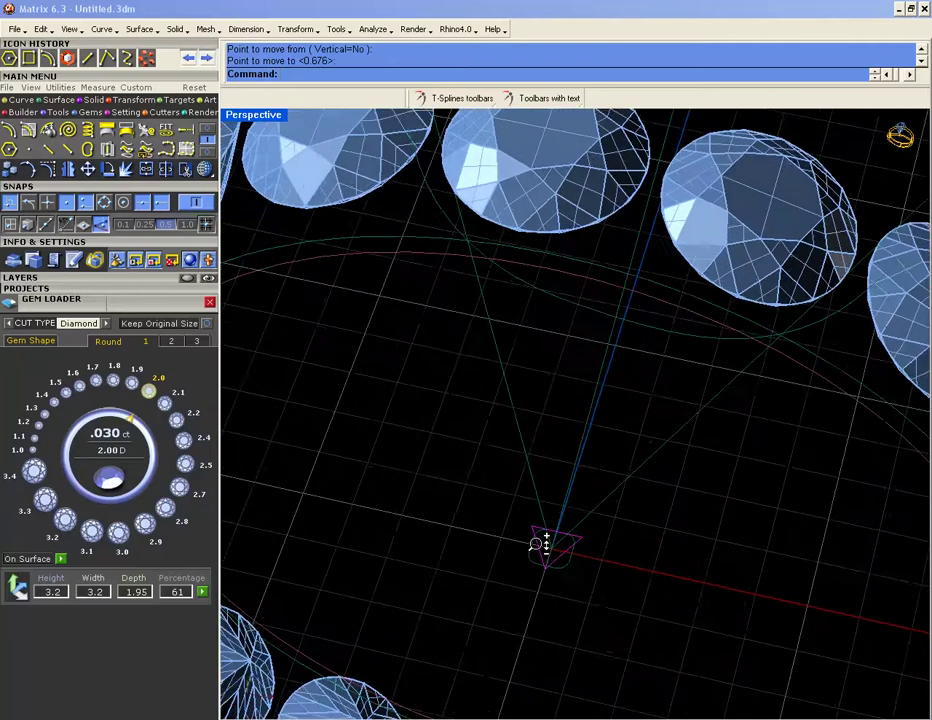
scroll(510, 515, "up", 2)
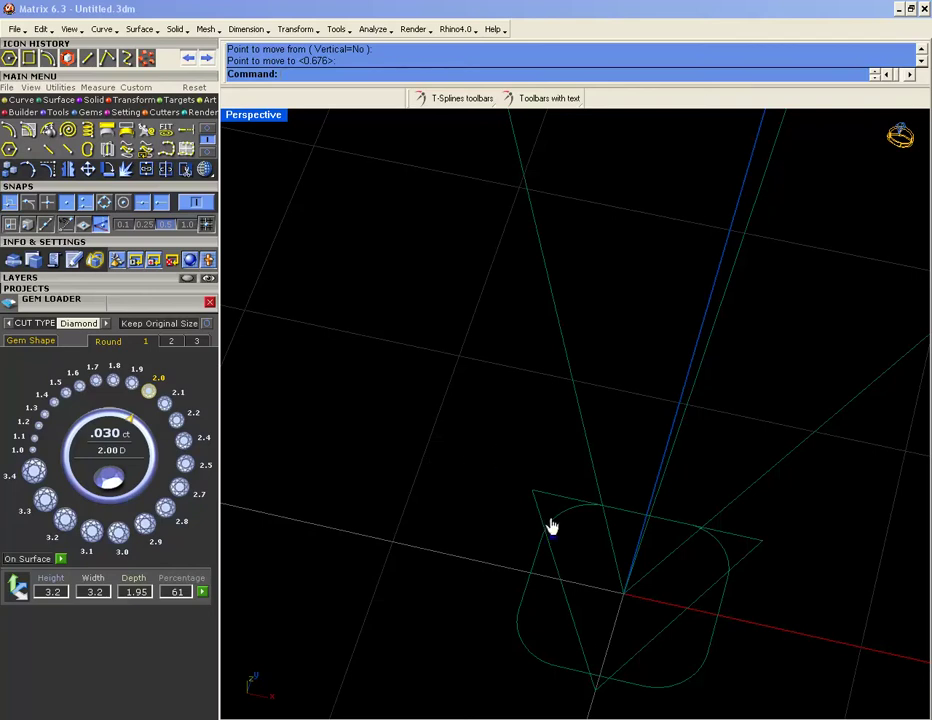
scroll(540, 520, "down", 2)
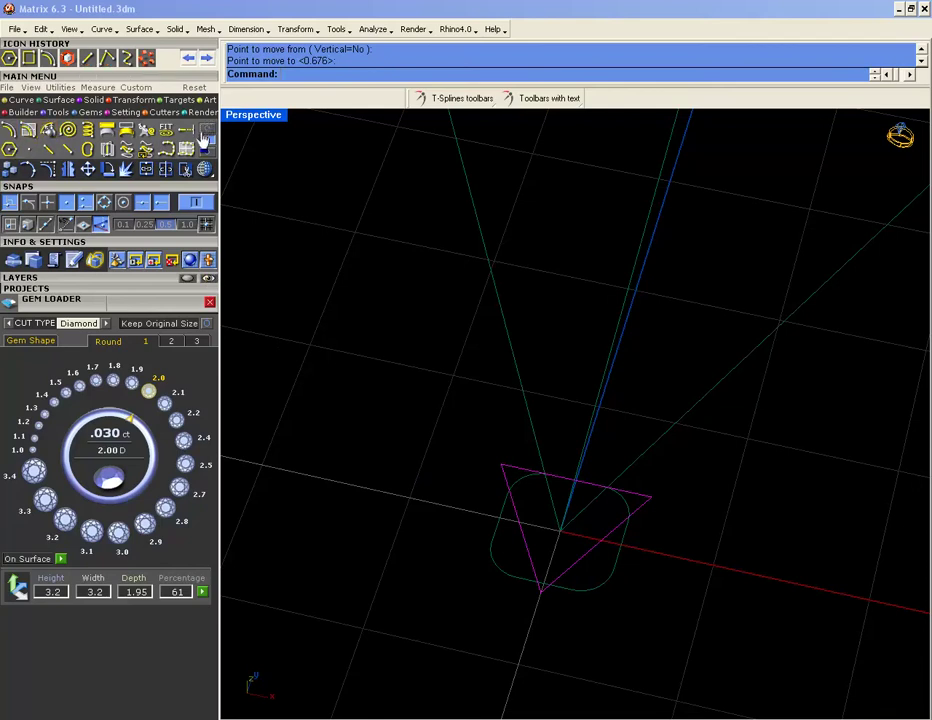
- Draw a circle centred on the origin that cuts across the triangle's two upper corners
left_click(205, 131)
left_click(107, 128)
left_click(560, 529)
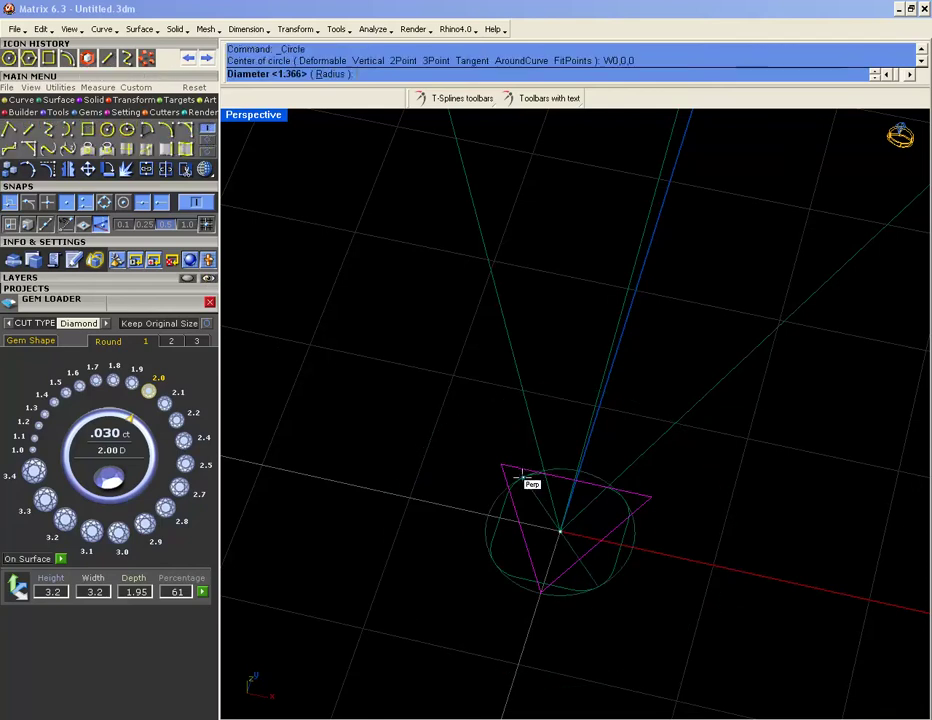
left_click(503, 467)
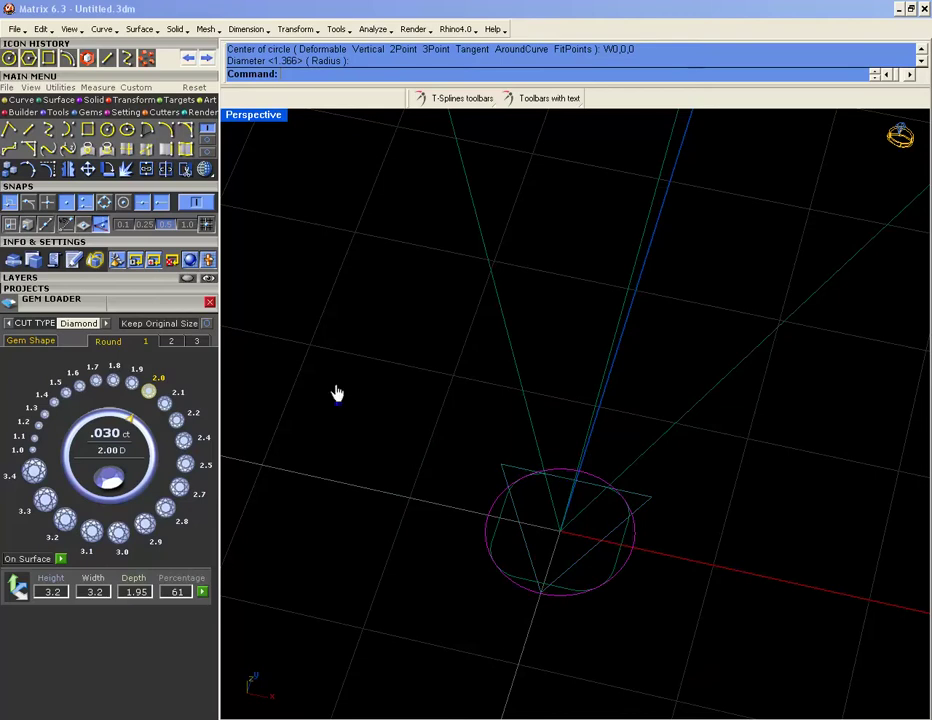
- Combine the circle and triangle with Curve Boolean, keeping their overlapping region and deleting all input curves
left_click(185, 169)
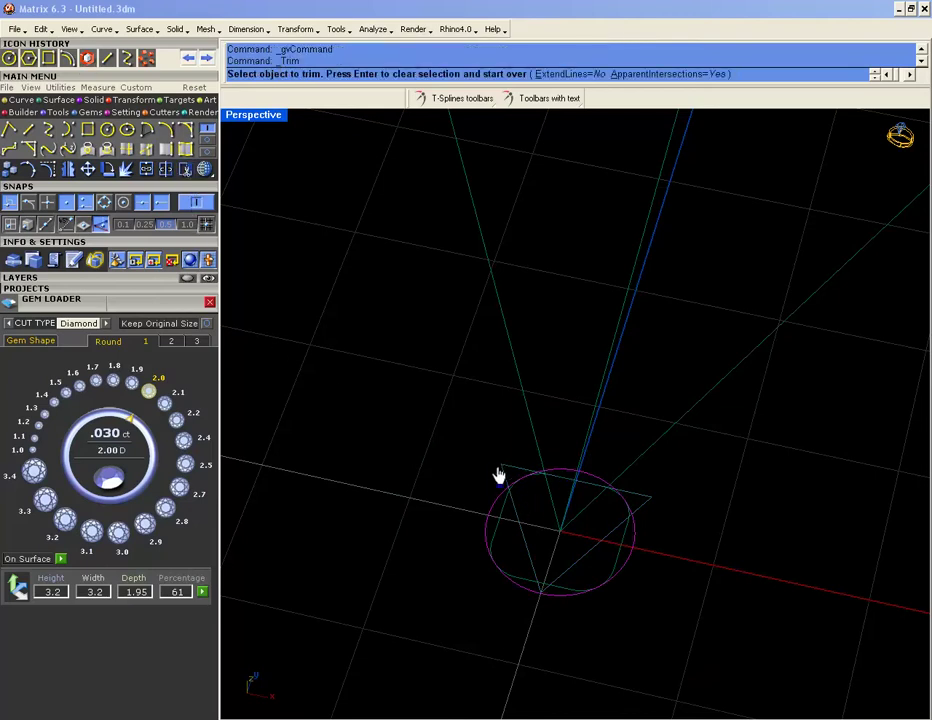
left_click(504, 470)
left_click(508, 462)
left_click(62, 110)
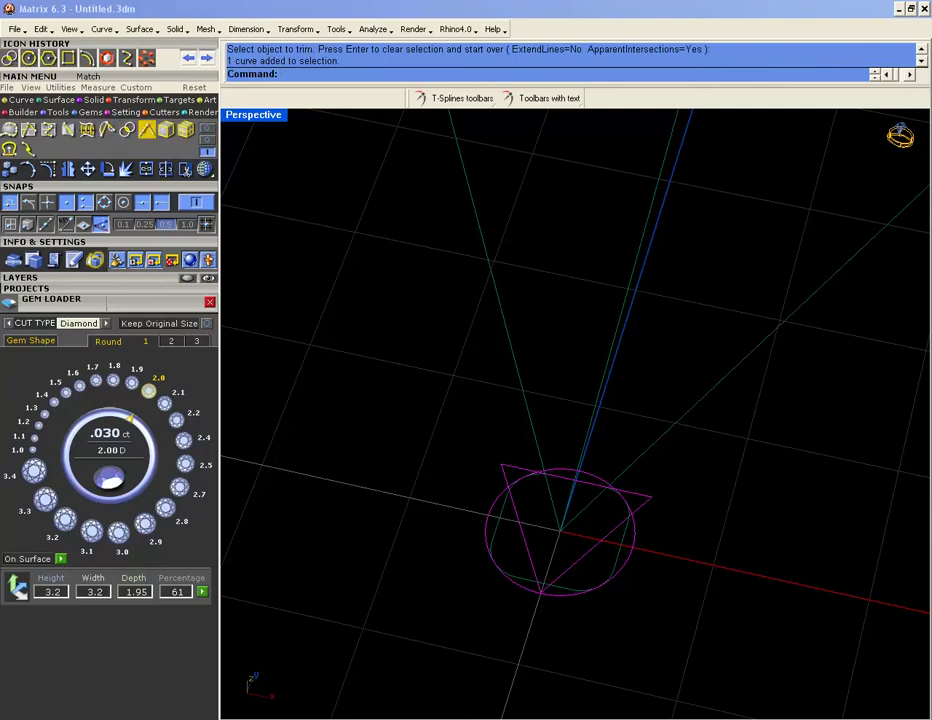
left_click(129, 133)
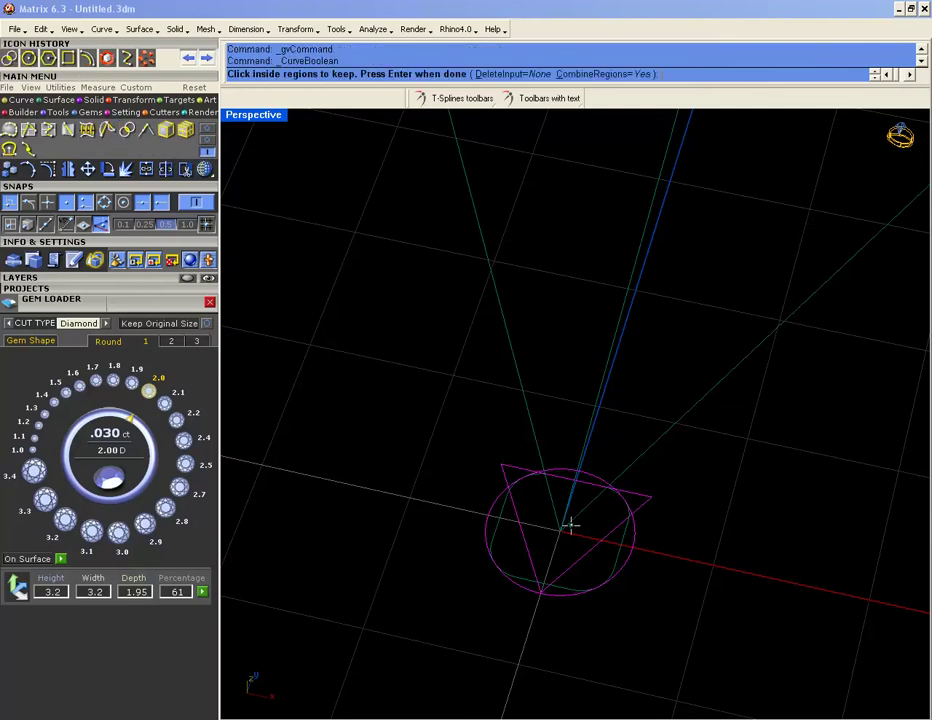
left_click(508, 74)
left_click(385, 75)
key("Return")
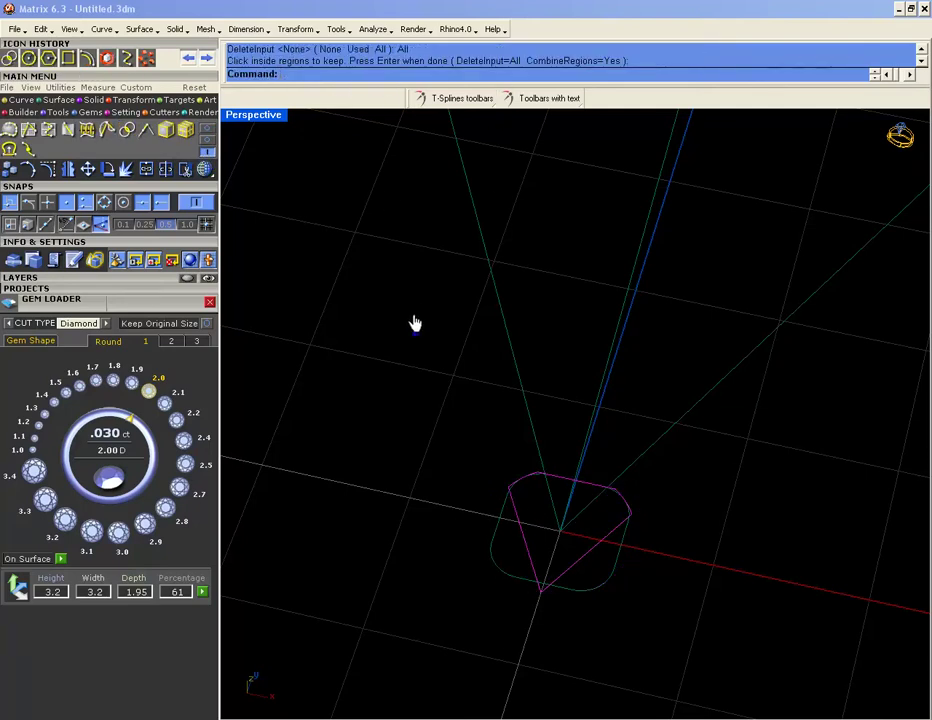
- Undo the curve boolean and the circle, and redo both
key("ctrl+z")
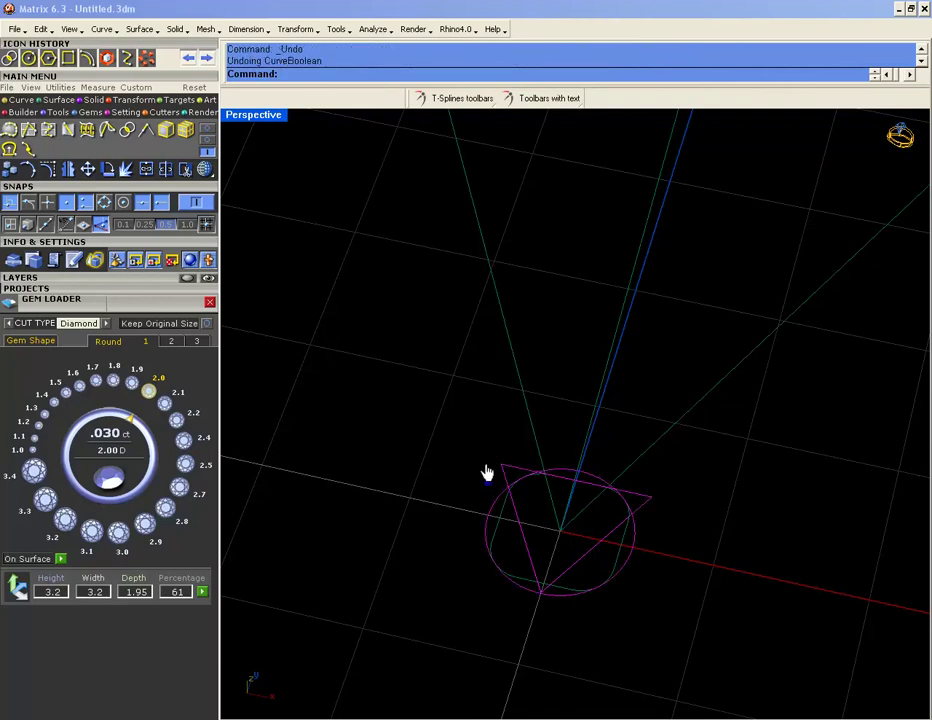
scroll(522, 524, "up", 4)
key("ctrl+z")
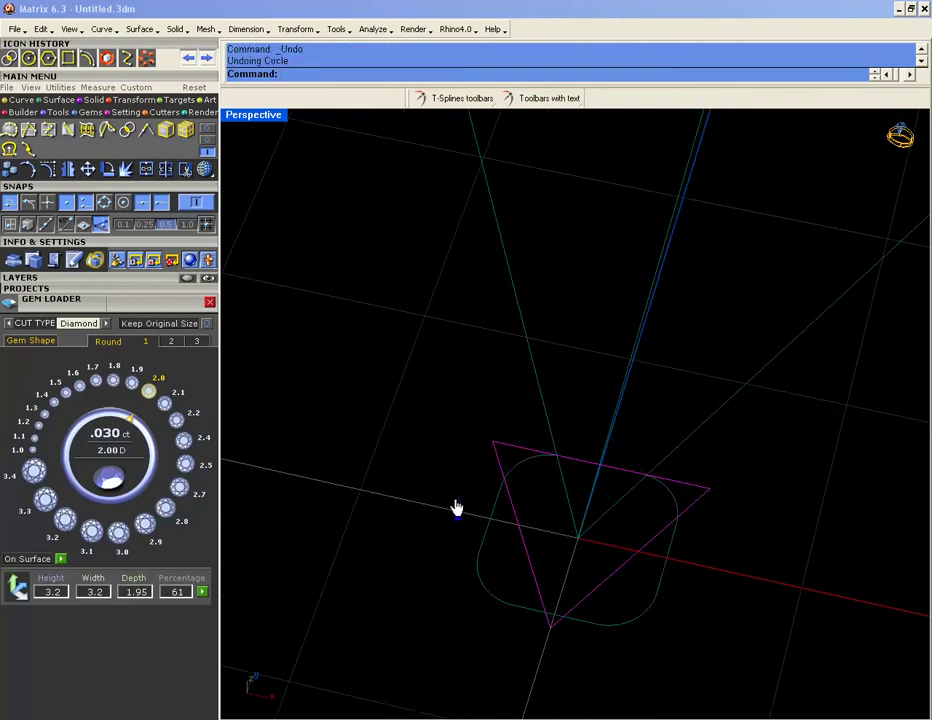
key("ctrl+y")
key("ctrl+y")
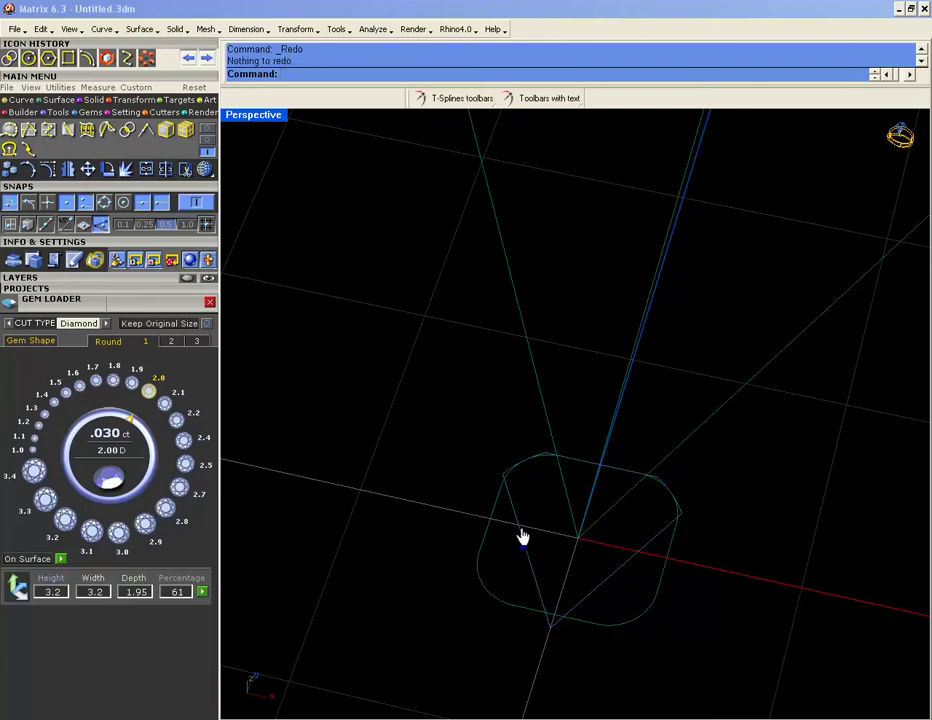
left_click(507, 503)
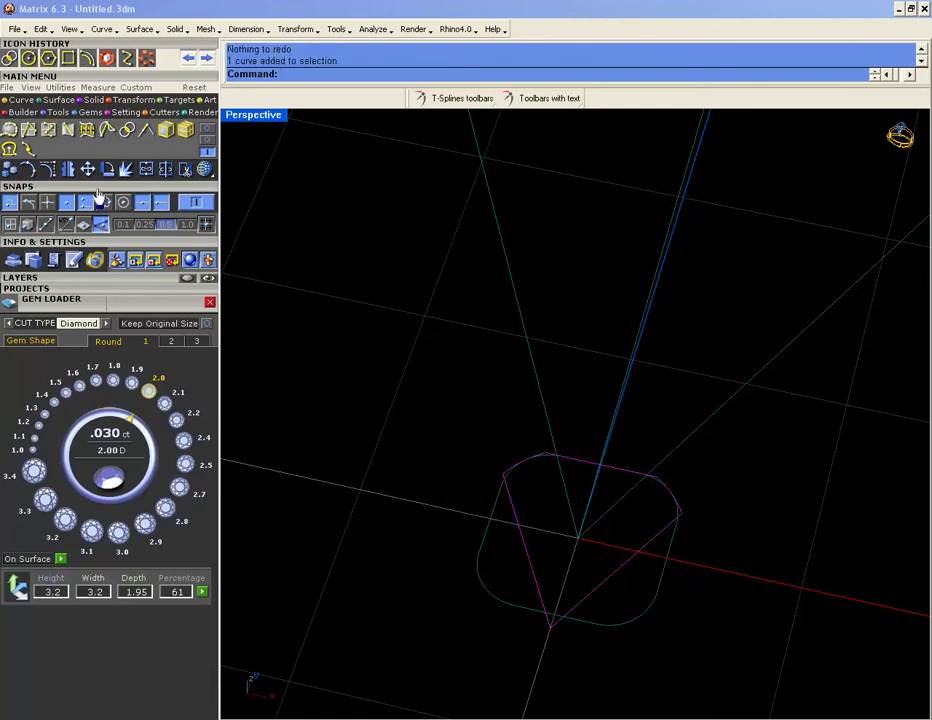
left_click(67, 131)
left_click(240, 305)
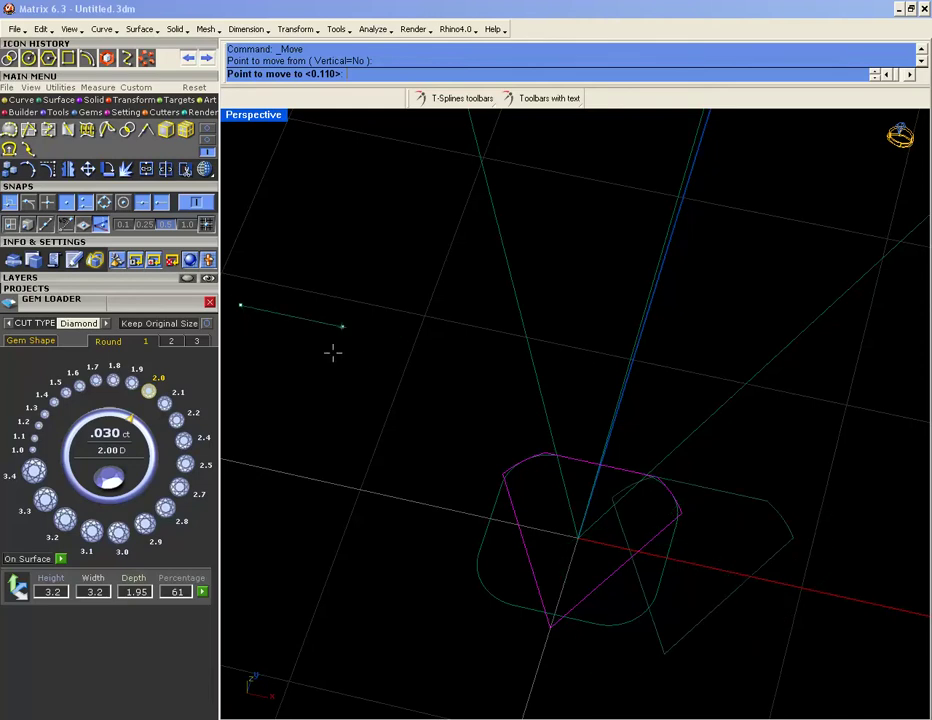
scroll(367, 344, "down", 6)
right_click(383, 354)
left_click(448, 402)
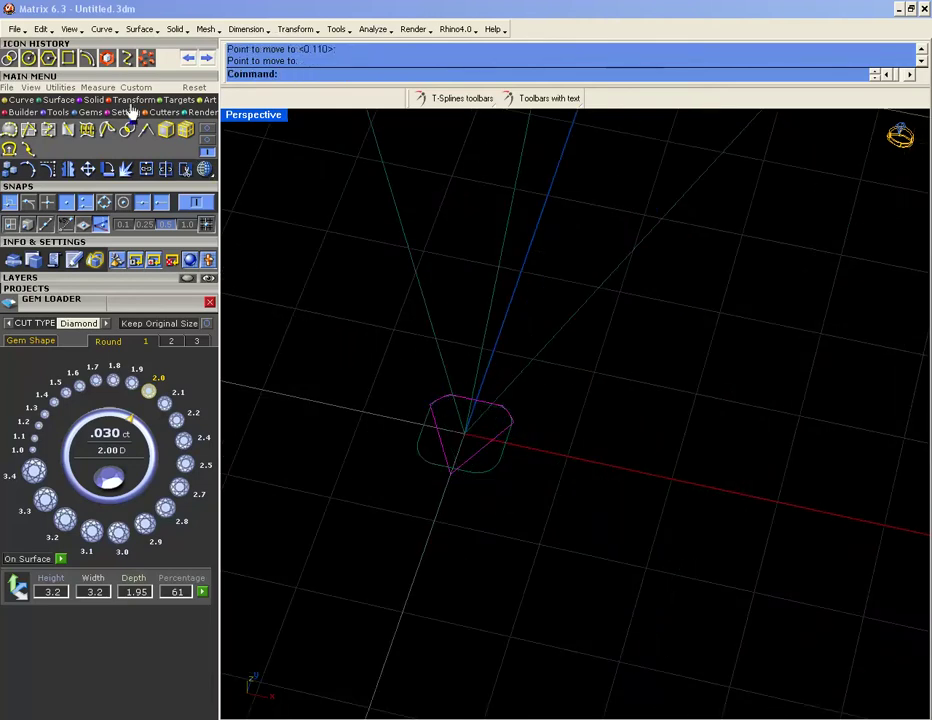
left_click(93, 100)
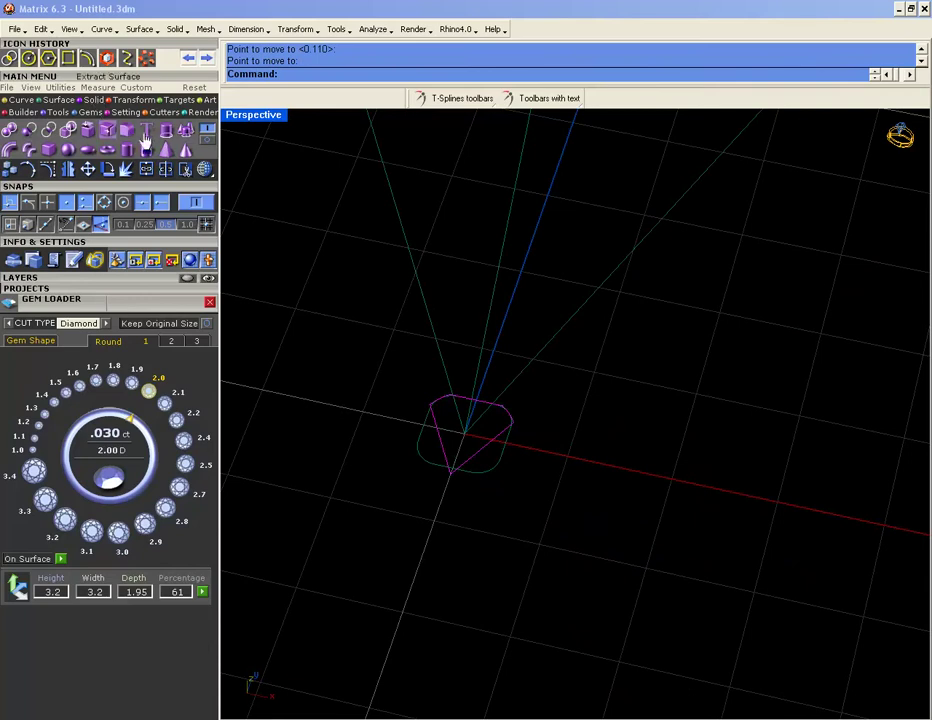
left_click(124, 112)
left_click(134, 101)
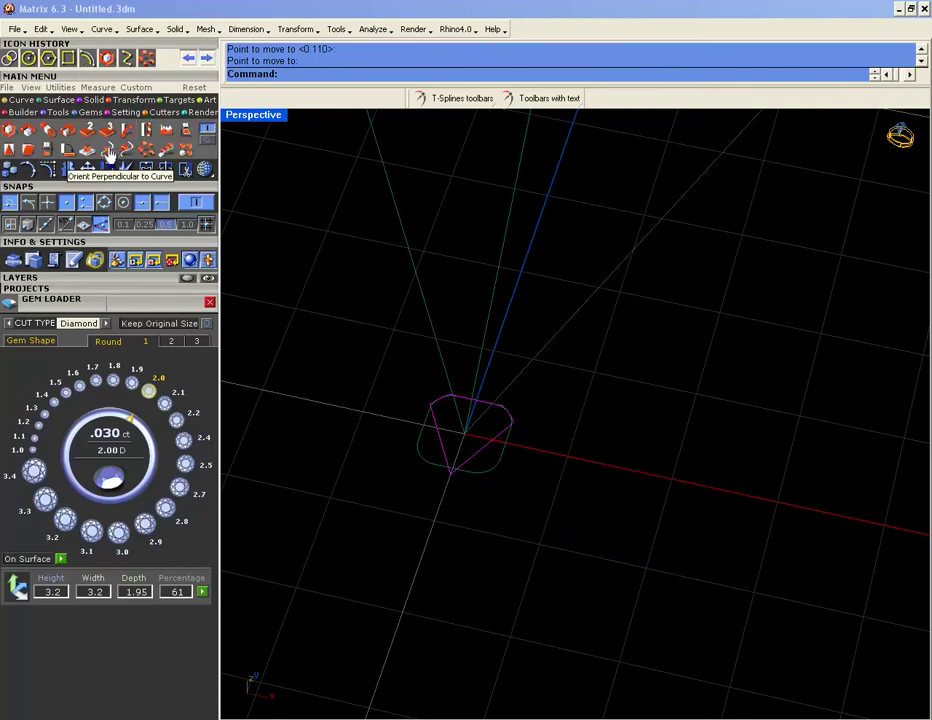
left_click(108, 150)
scroll(529, 383, "down", 5)
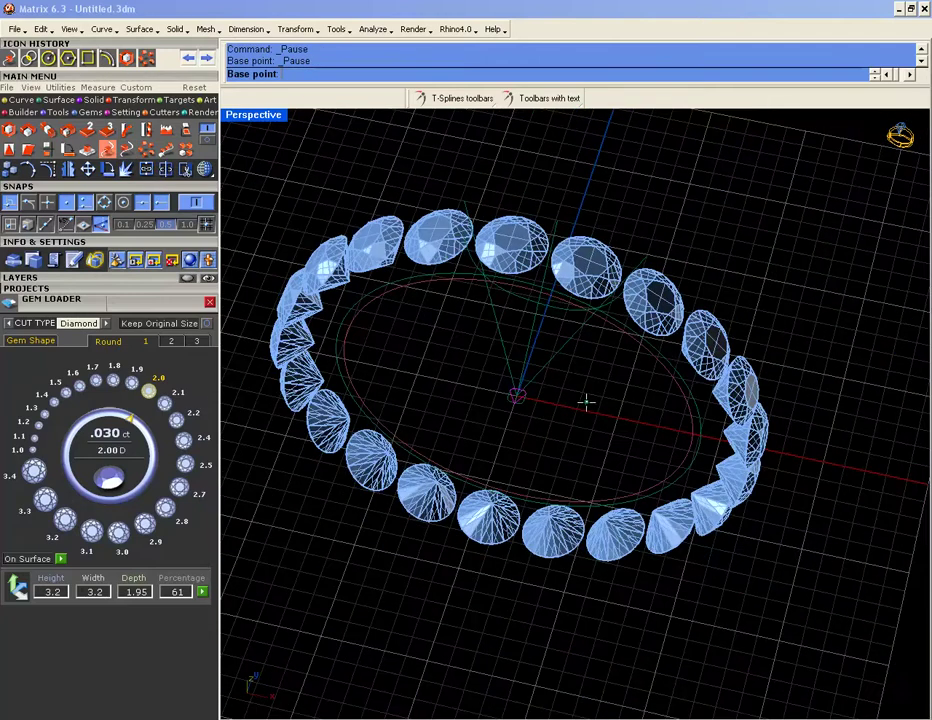
left_click(582, 397)
scroll(515, 305, "up", 5)
left_click(511, 293)
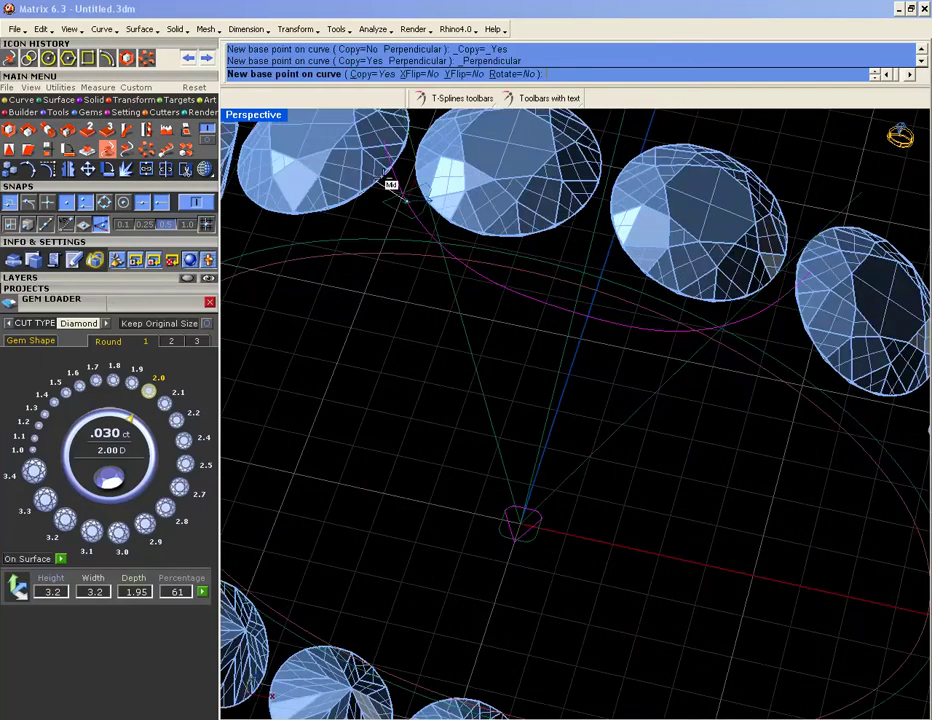
scroll(503, 322, "up", 3)
scroll(505, 300, "up", 3)
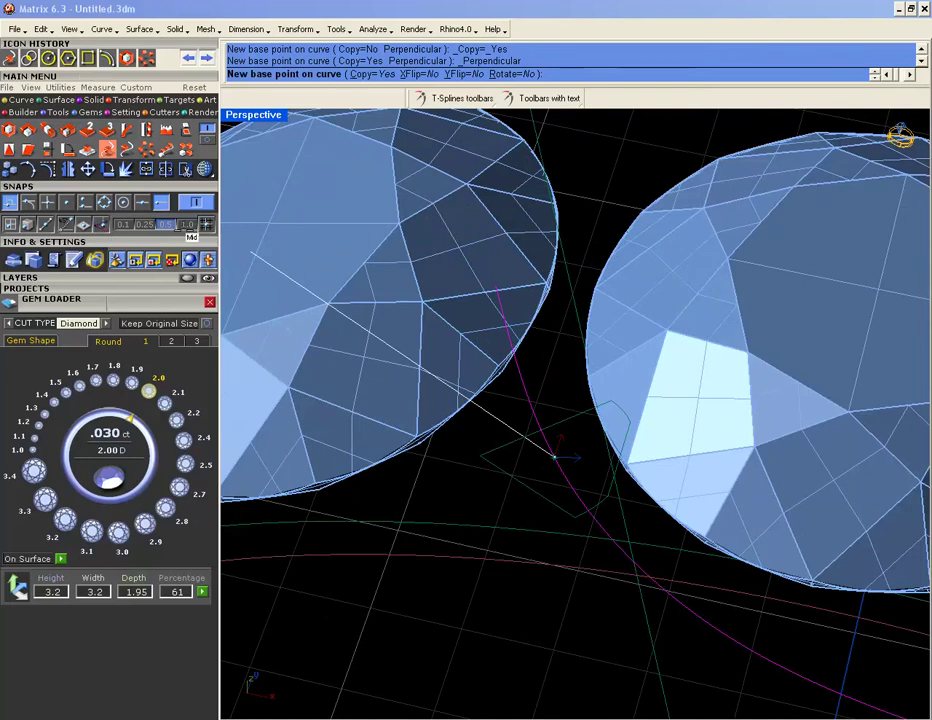
scroll(497, 288, "down", 5)
right_click_drag(497, 288, 600, 294)
scroll(710, 313, "up", 5)
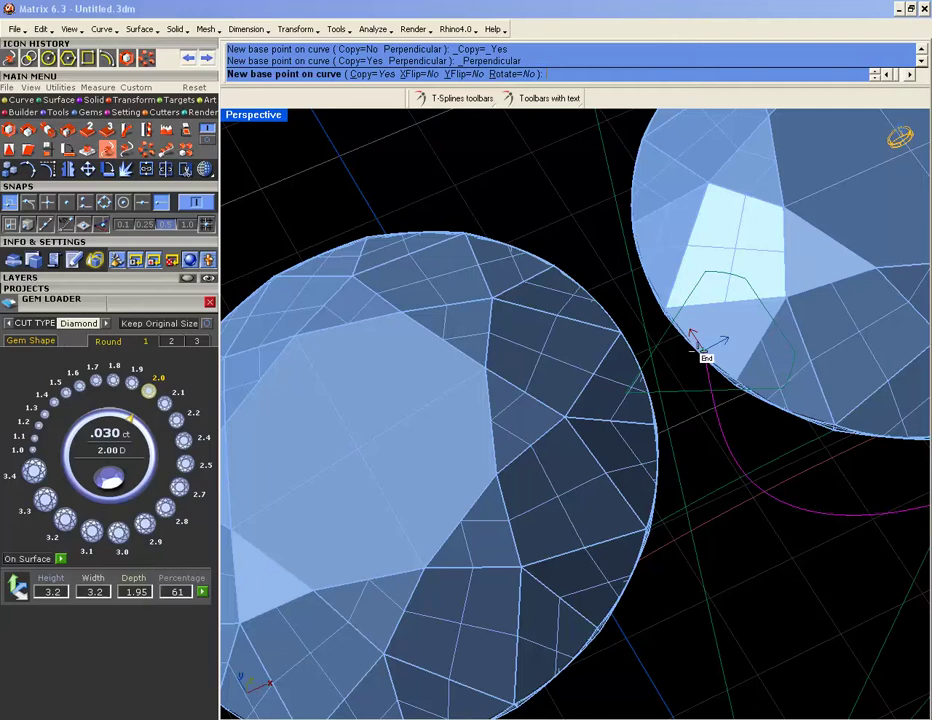
scroll(700, 345, "down", 8)
key("Return")
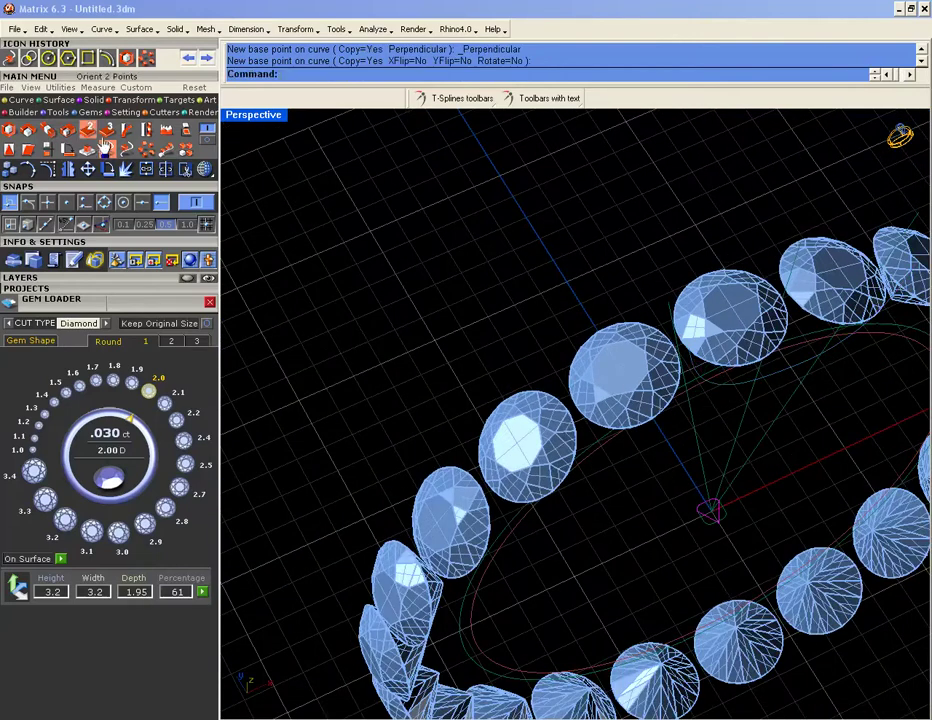
- Rotate the rounded triangle 90 degrees about the origin and place perpendicular copies of it at both ends of the curved prong rail
left_click(110, 172)
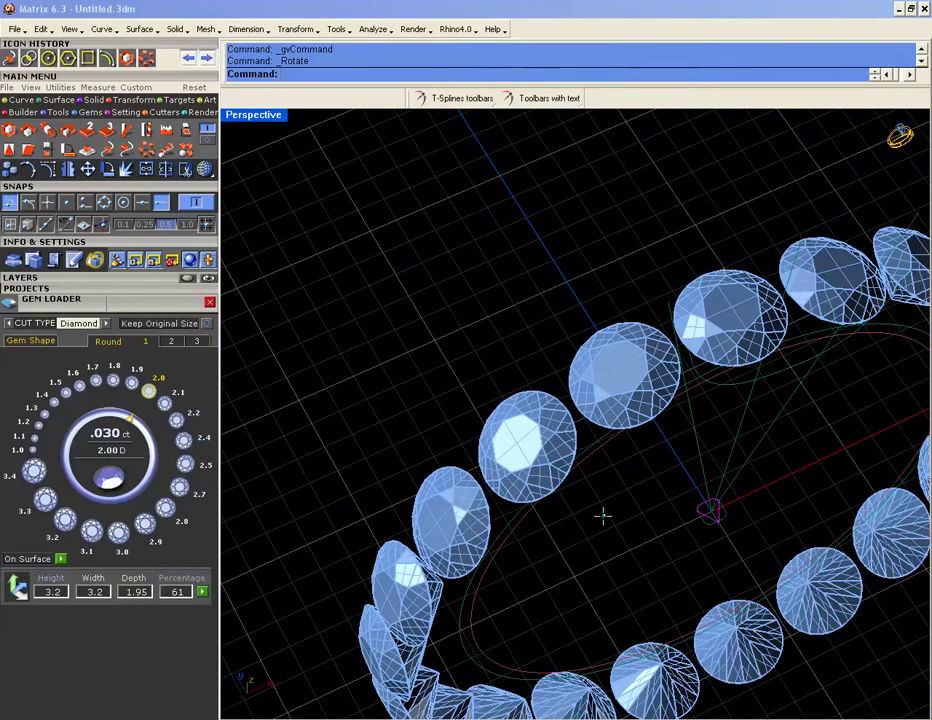
key("Return")
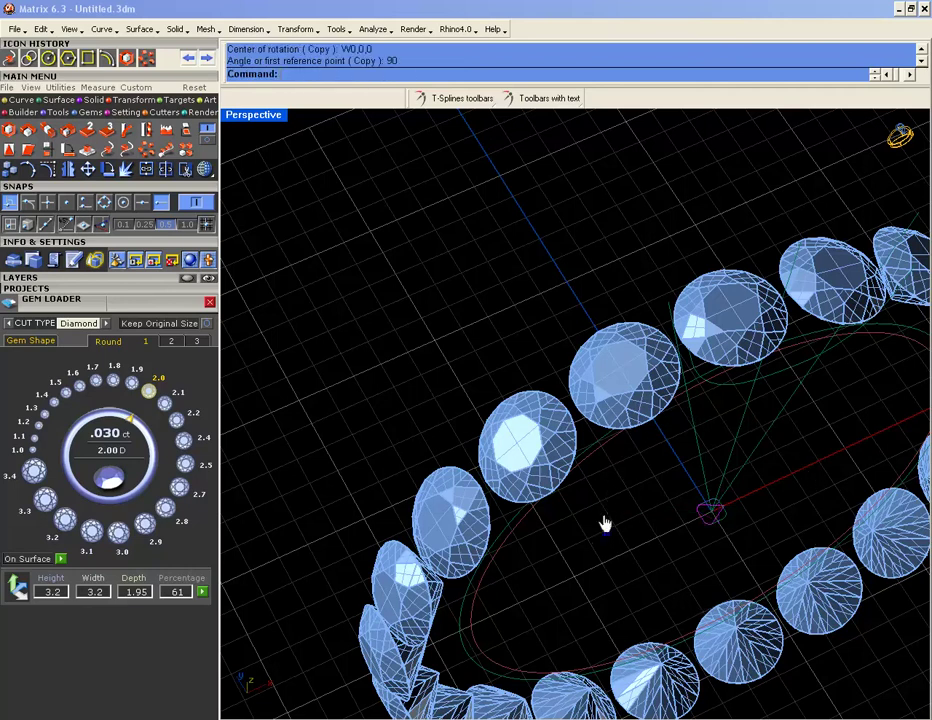
left_click(107, 150)
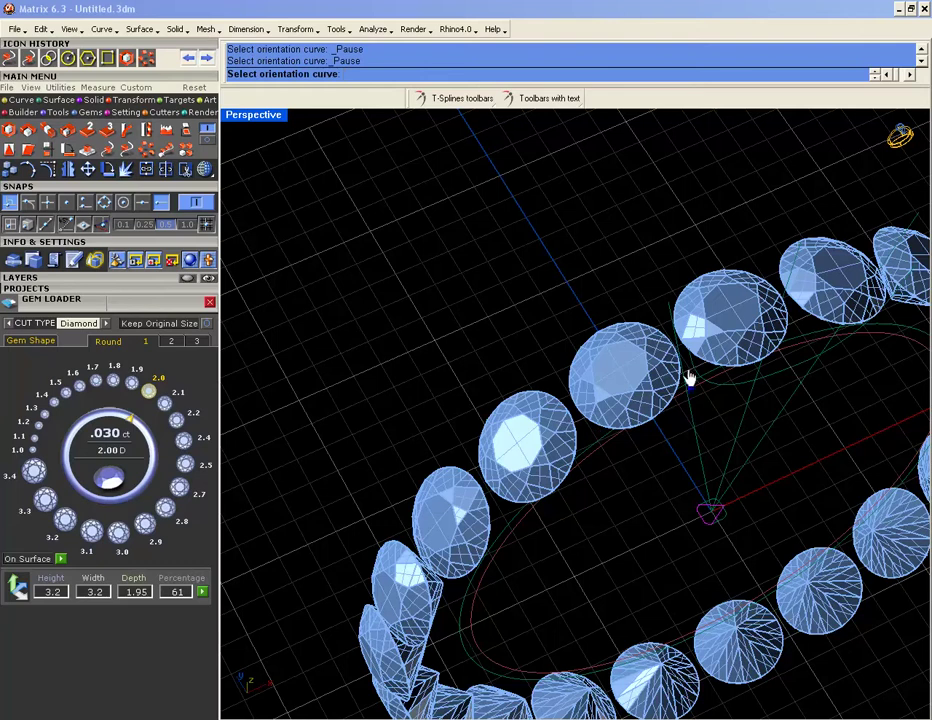
scroll(689, 378, "up", 3)
left_click(691, 369)
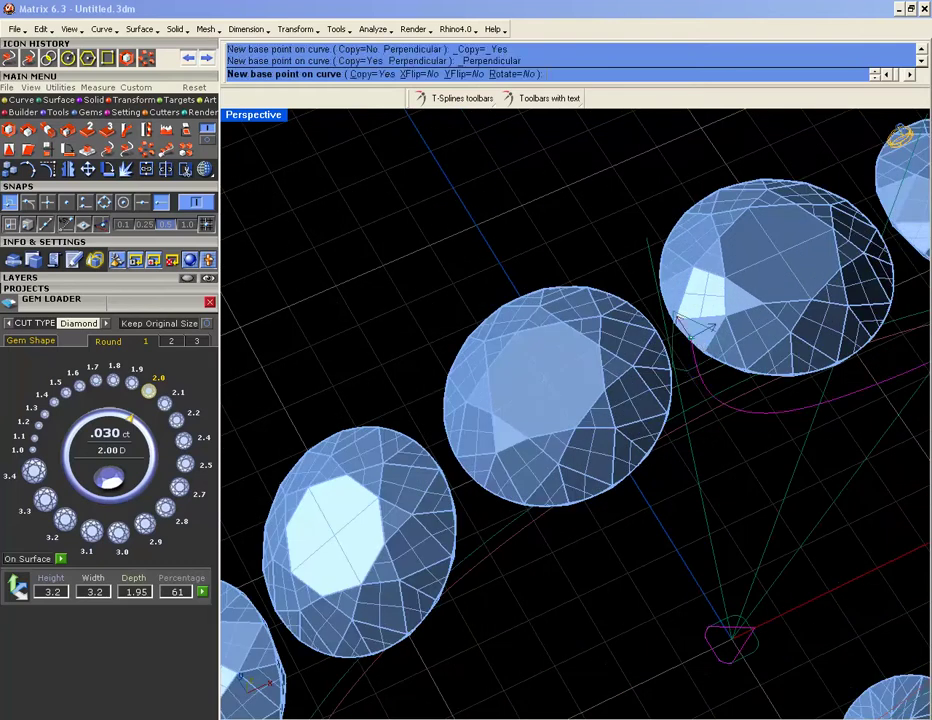
scroll(690, 331, "down", 3)
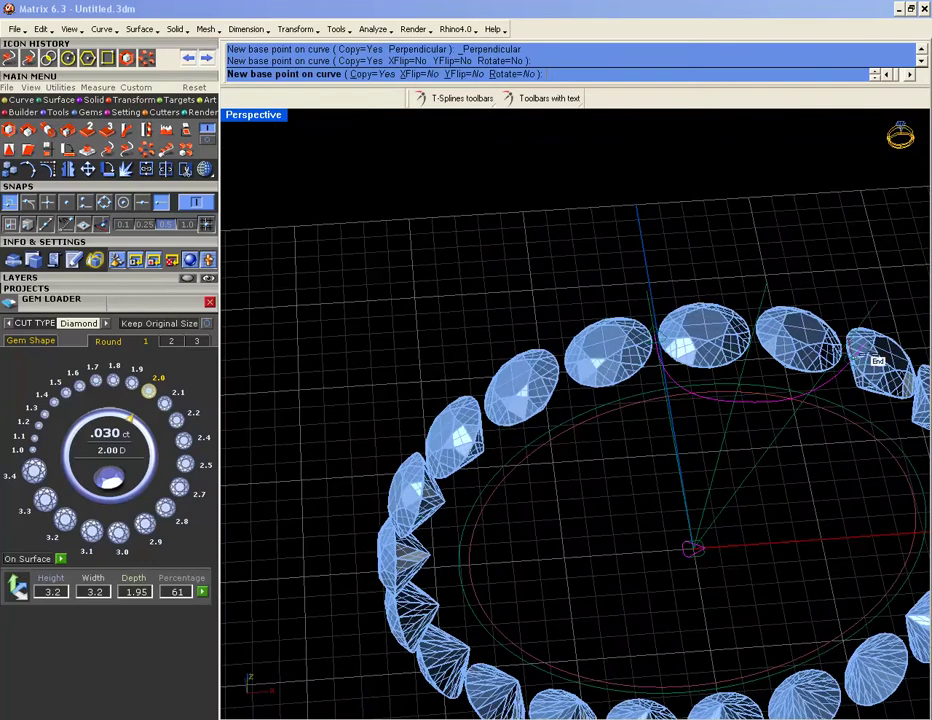
scroll(762, 318, "up", 4)
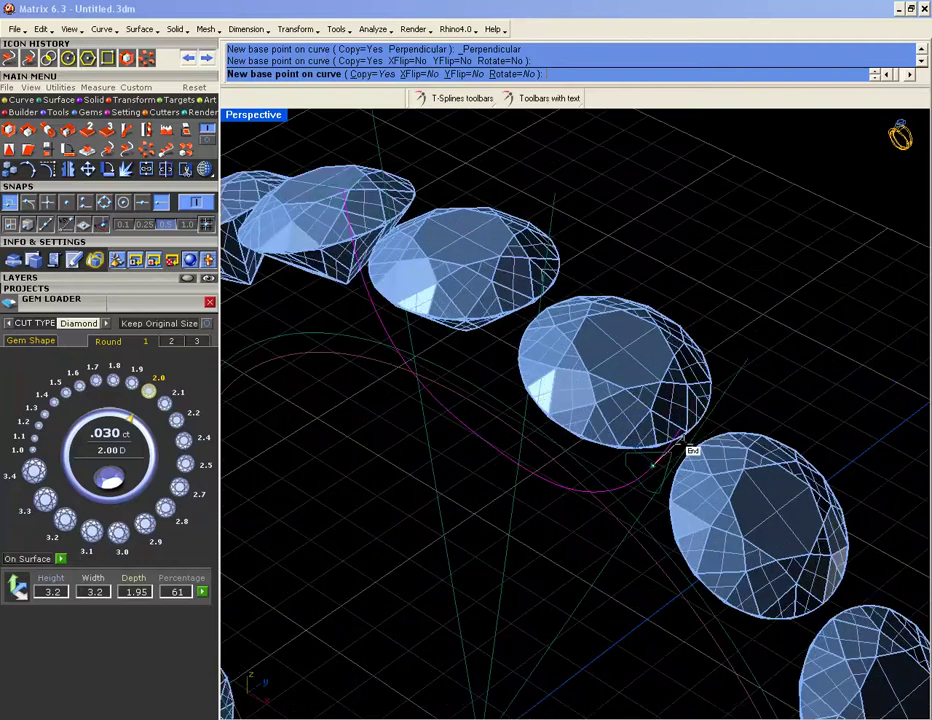
scroll(683, 415, "up", 5)
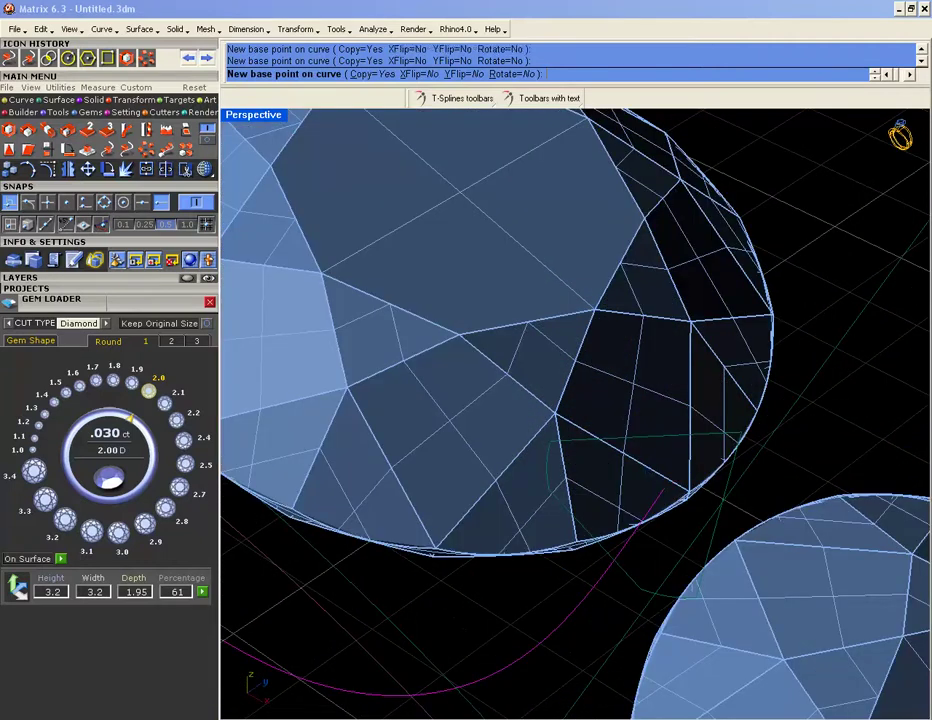
scroll(690, 443, "down", 5)
key("Return")
scroll(568, 395, "down", 4)
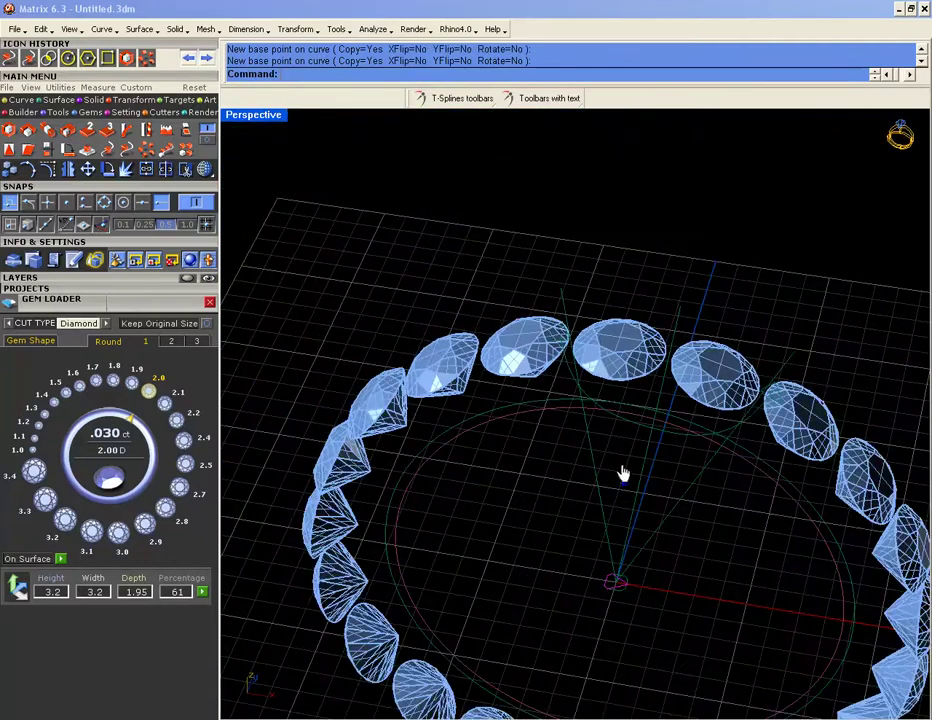
- Place a copy of the rounded square profile perpendicular to the curved rail at its midpoint
scroll(628, 582, "up", 4)
right_click(620, 615)
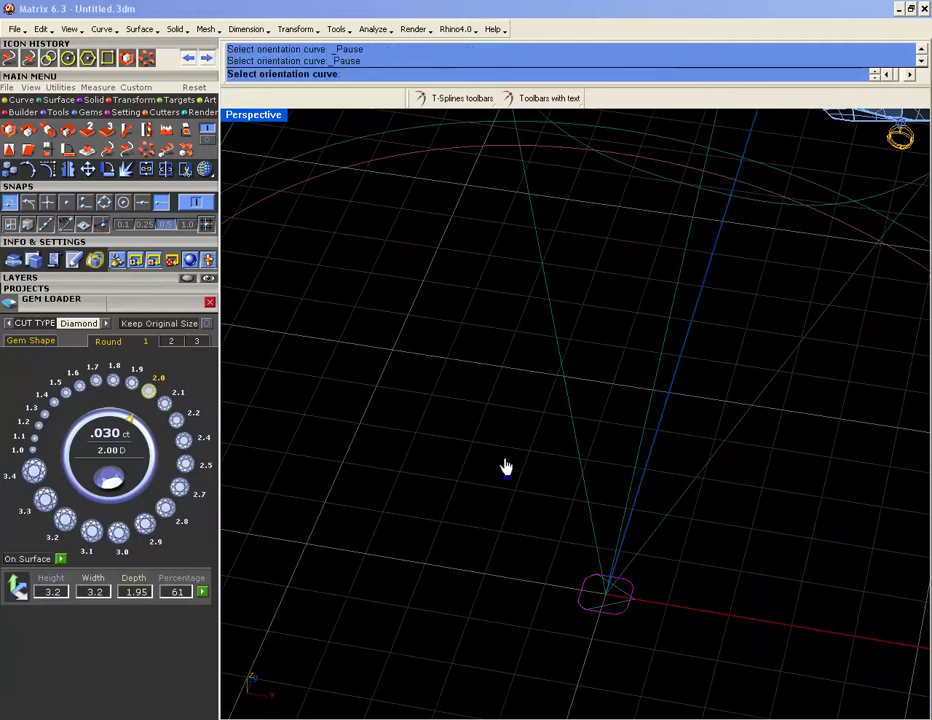
scroll(502, 459, "down", 5)
right_click_drag(502, 459, 456, 410)
scroll(540, 262, "up", 4)
left_click(479, 280)
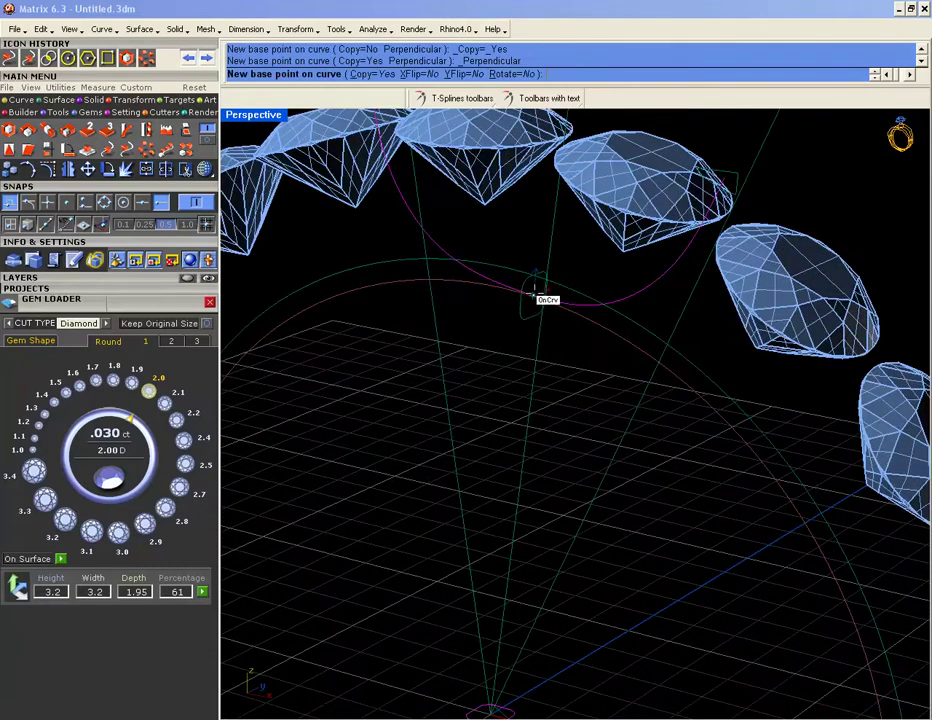
left_click(143, 203)
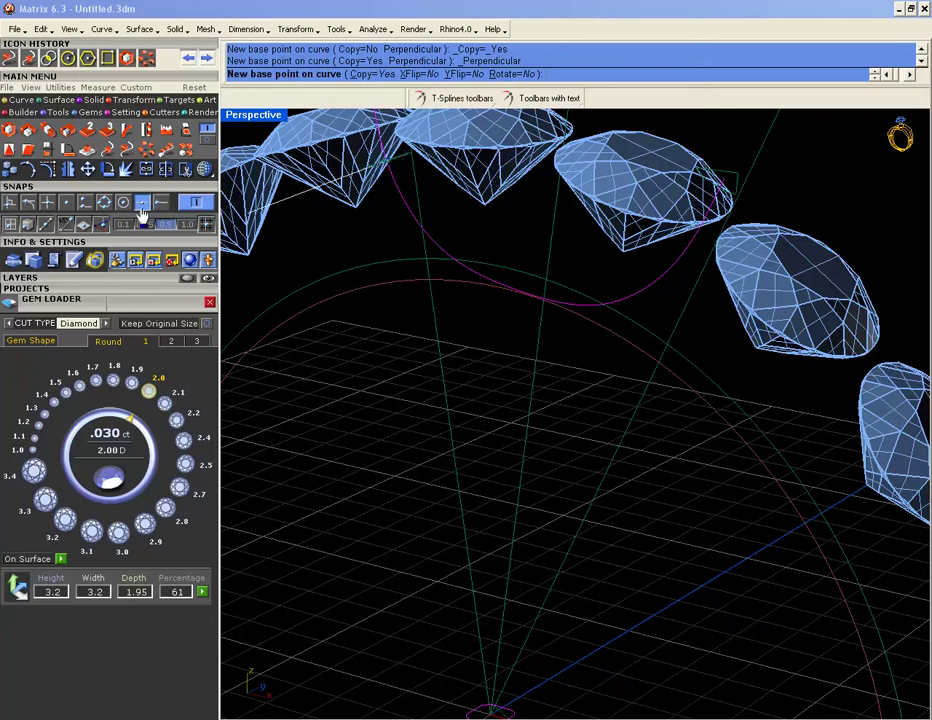
left_click(519, 291)
scroll(512, 333, "down", 5)
right_click_drag(512, 333, 541, 347)
- Sweep along the curved rail with Sweep 1 History, using the triangle, rounded square and second triangle as profiles
left_click(610, 292)
right_click(610, 292)
middle_click(567, 370)
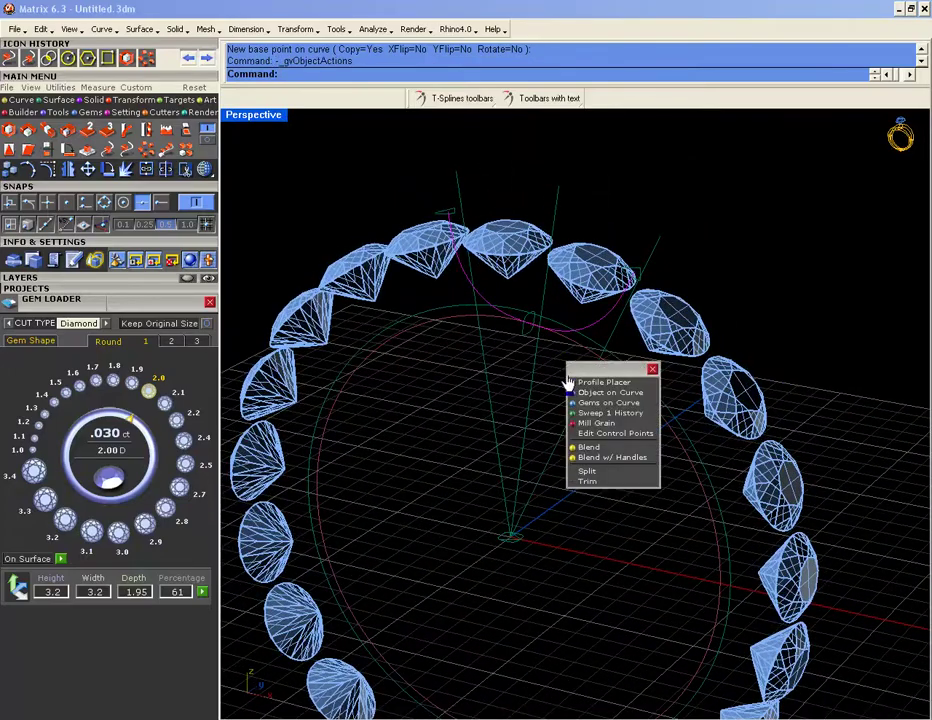
left_click(586, 413)
scroll(640, 280, "up", 5)
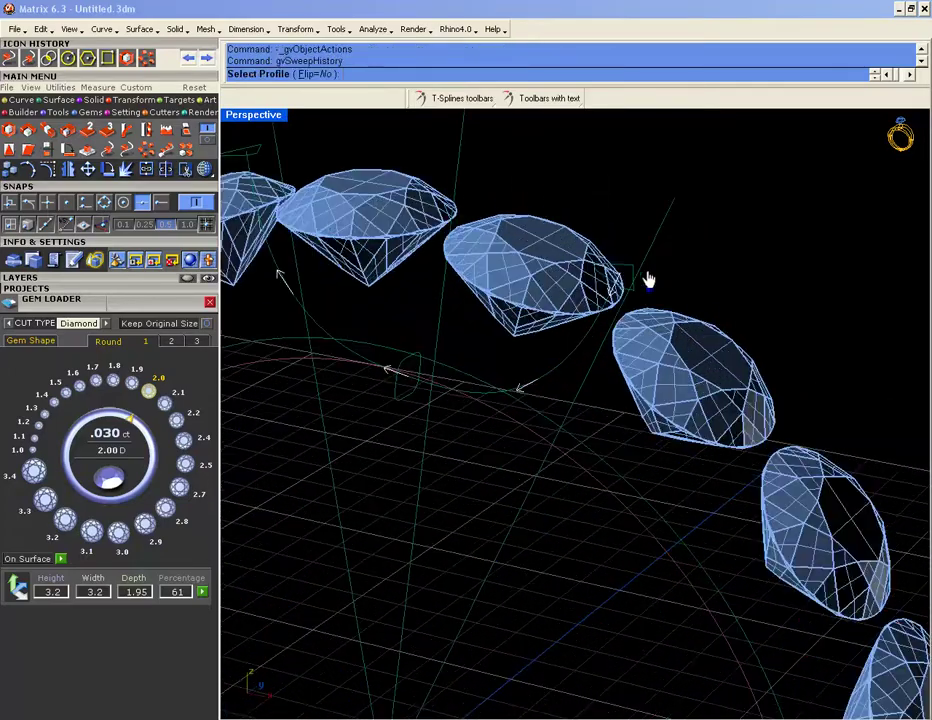
left_click(630, 277)
left_click(421, 361)
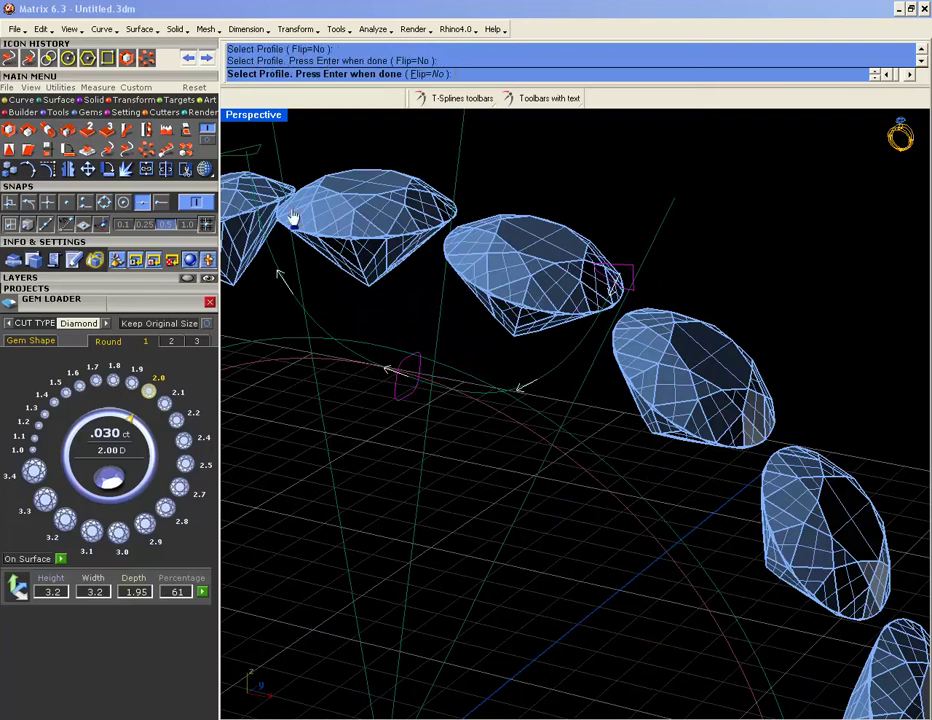
left_click(257, 155)
key("Return")
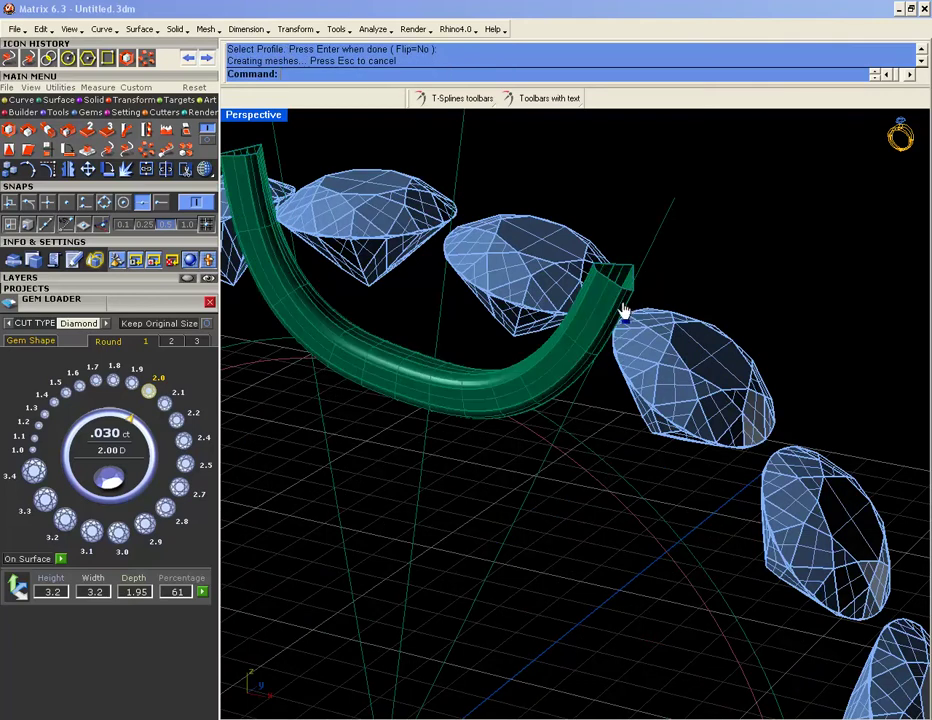
- Polar array the swept prong around the ring centre at 0 with 21 items over 360 degrees
right_click_drag(607, 332, 554, 313)
scroll(714, 377, "down", 6)
scroll(458, 250, "up", 7)
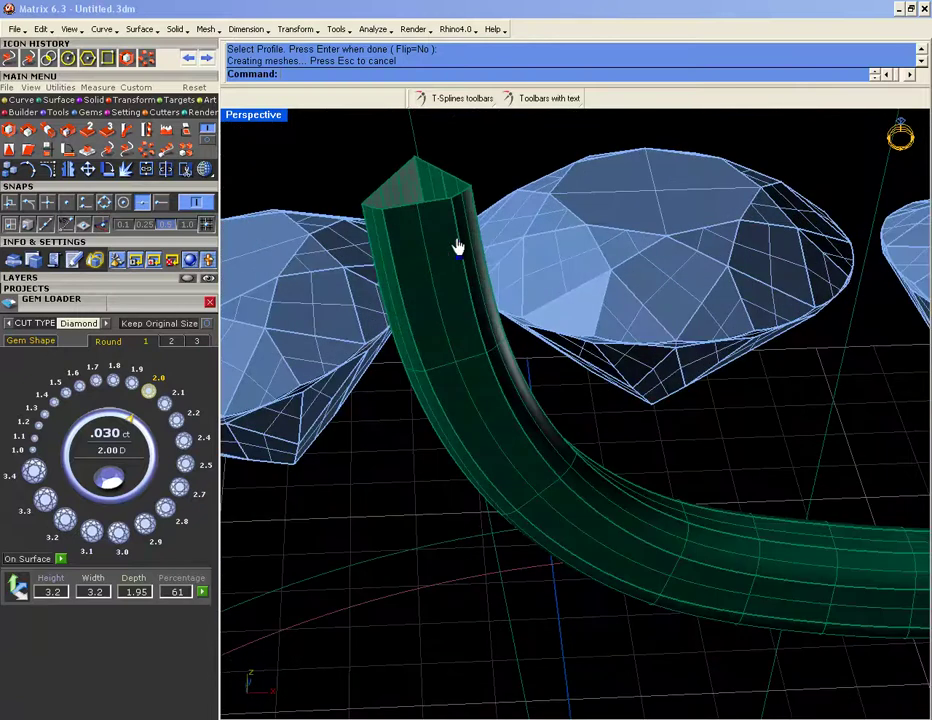
left_click(459, 246)
scroll(459, 246, "down", 4)
scroll(459, 246, "down", 3)
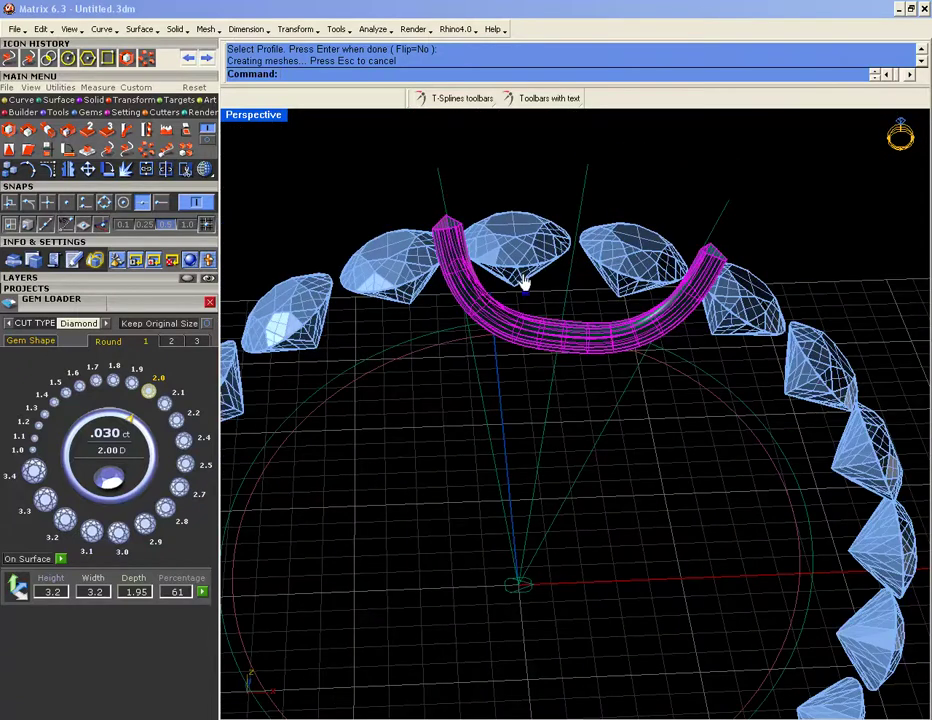
right_click_drag(560, 302, 545, 304)
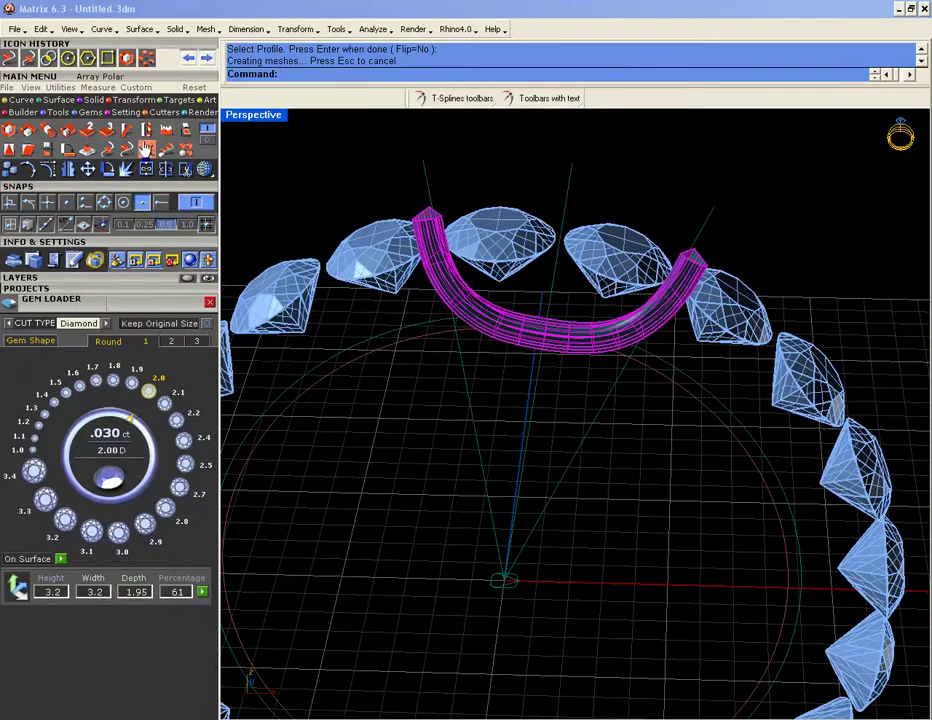
left_click(146, 155)
double_click(245, 118)
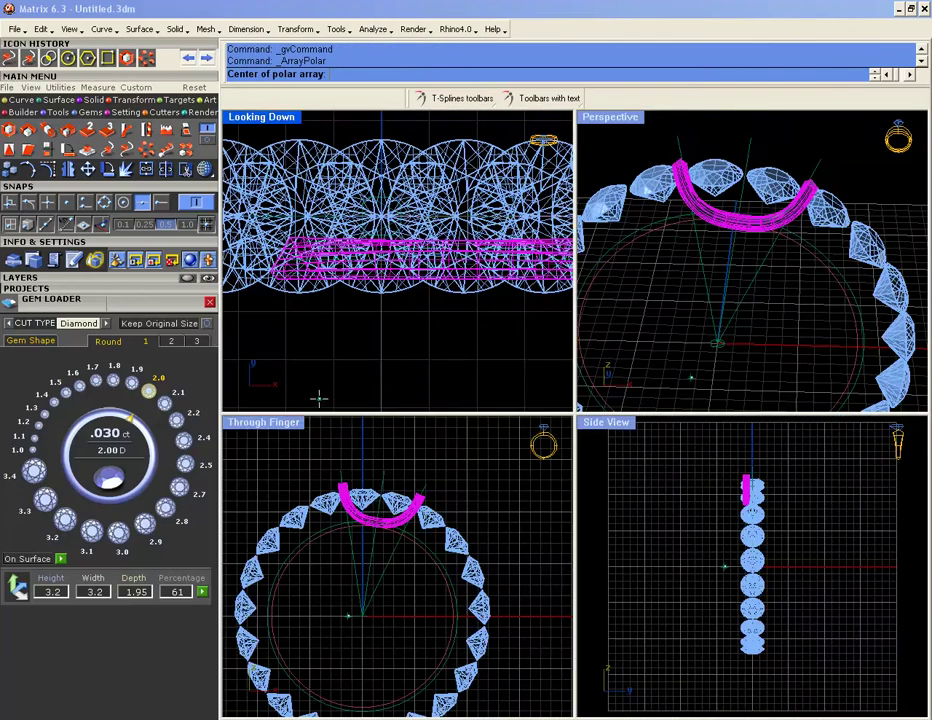
scroll(337, 518, "up", 6)
type("0")
key("Return")
key("Return")
key("Return")
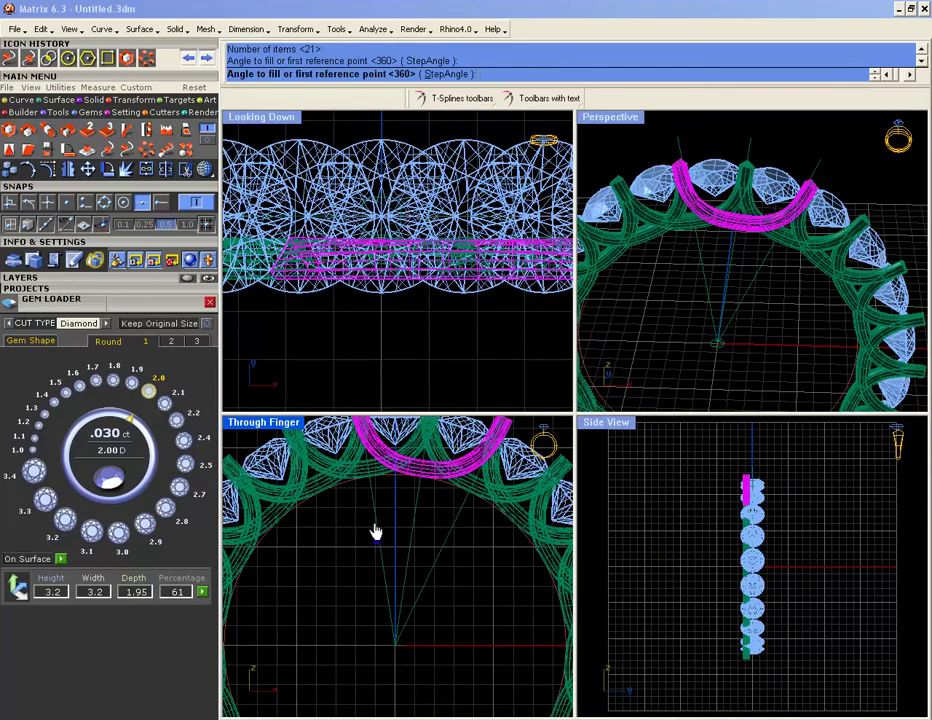
- Turn on the control points of the curved rail inside the original swept prong
scroll(440, 530, "down", 2)
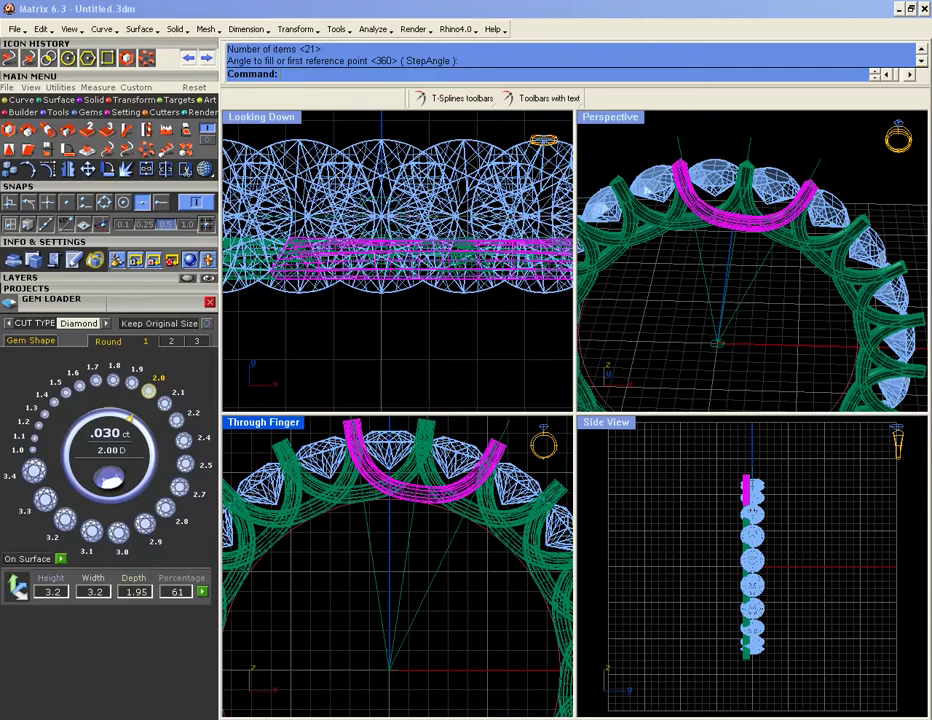
double_click(596, 117)
scroll(541, 323, "up", 5)
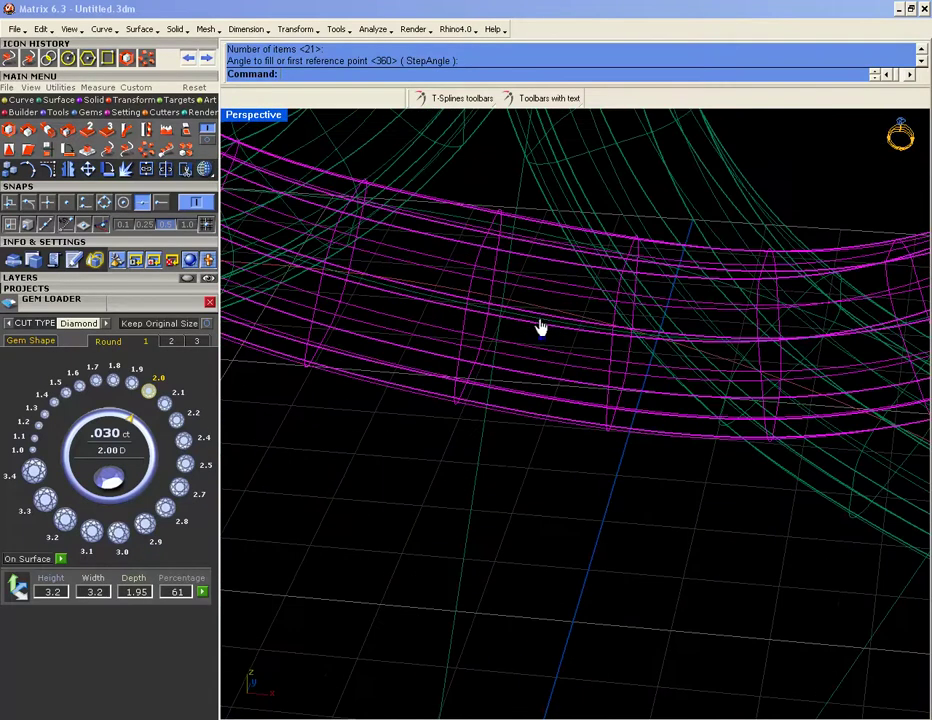
left_click(540, 327)
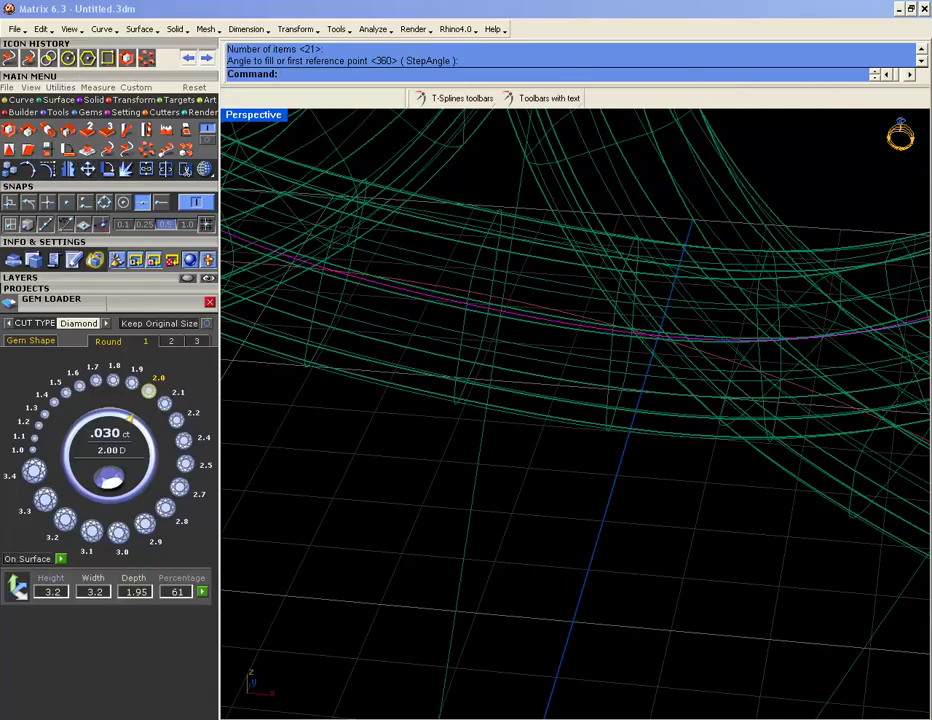
key("F10")
- Move one control point on the lower part of the rail slightly outward from the stones and redisplay the ring shaded
scroll(601, 337, "down", 5)
left_click_drag(624, 402, 688, 348)
scroll(705, 315, "down", 5)
right_click_drag(705, 315, 675, 398)
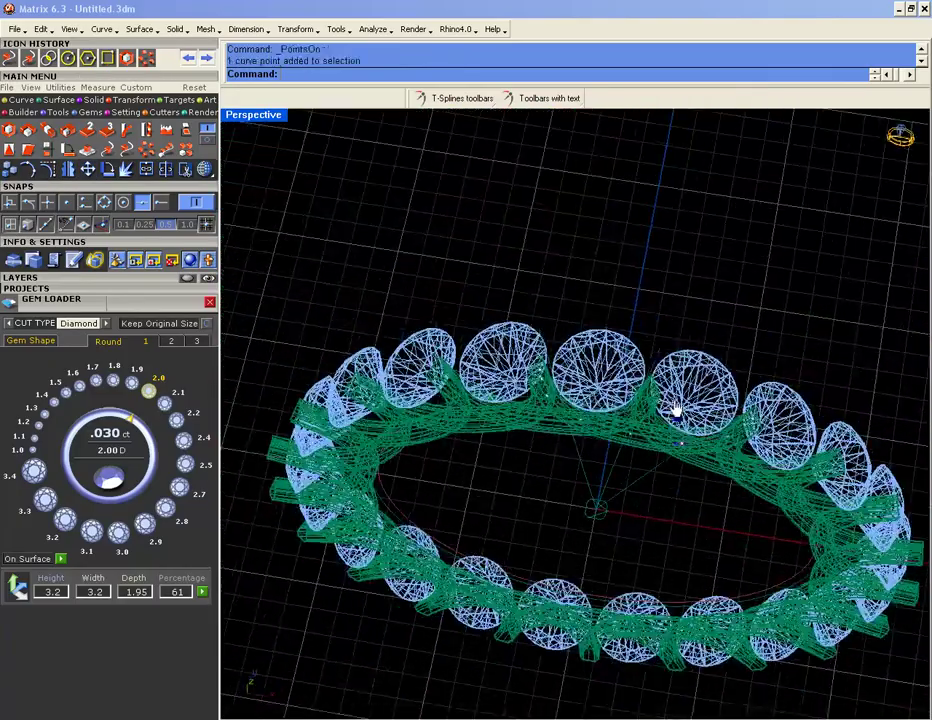
scroll(678, 483, "up", 8)
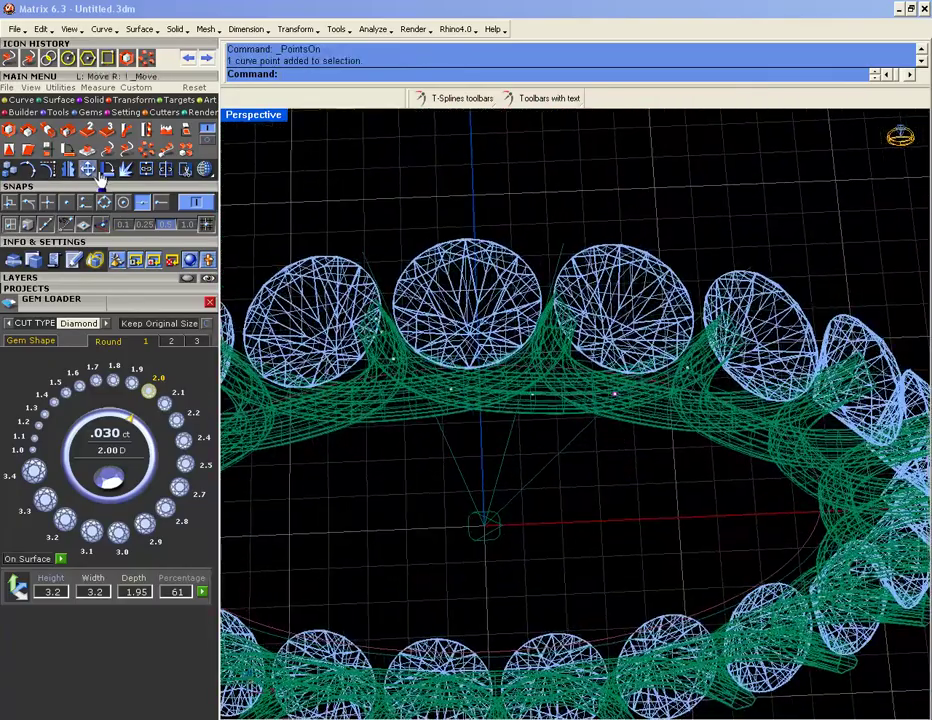
left_click(88, 169)
scroll(678, 462, "up", 4)
left_click(627, 433)
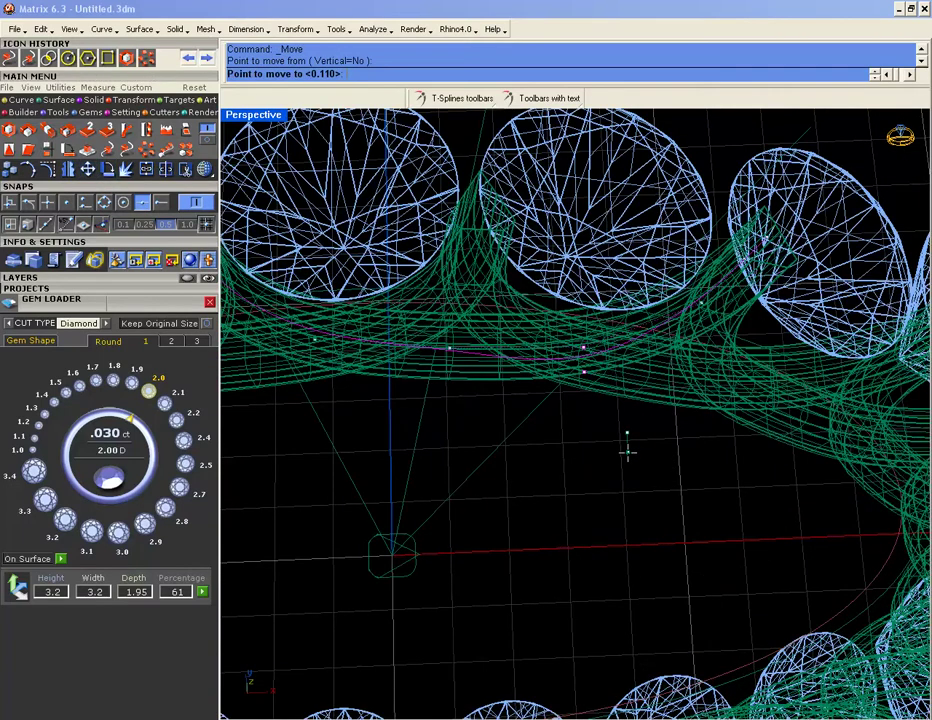
key("Return")
left_click(630, 455)
scroll(563, 437, "down", 2)
left_click(204, 171)
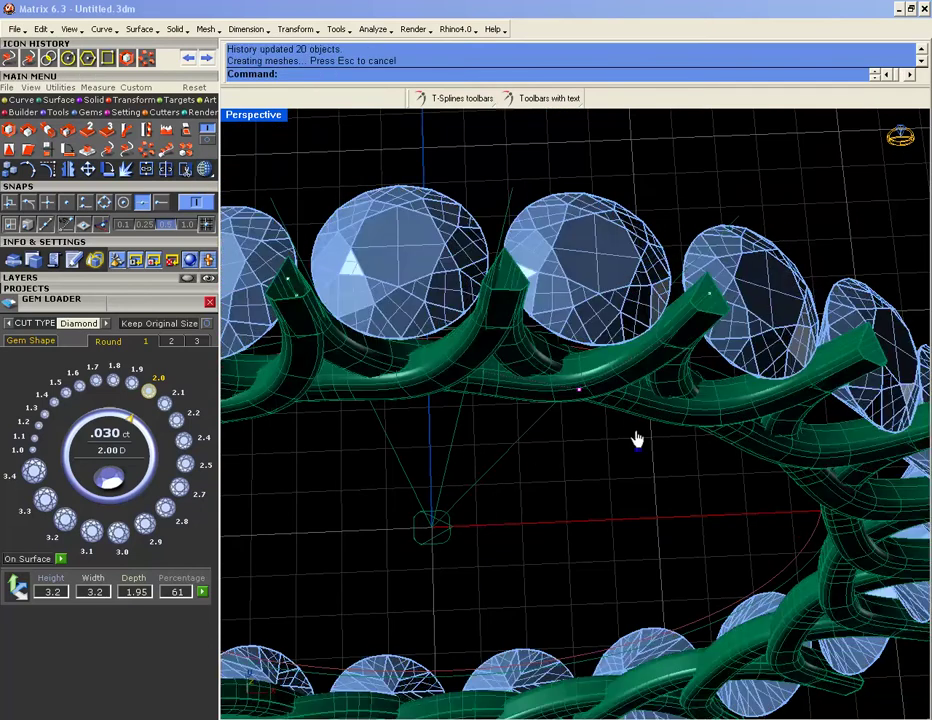
scroll(612, 404, "up", 3)
scroll(590, 377, "down", 3)
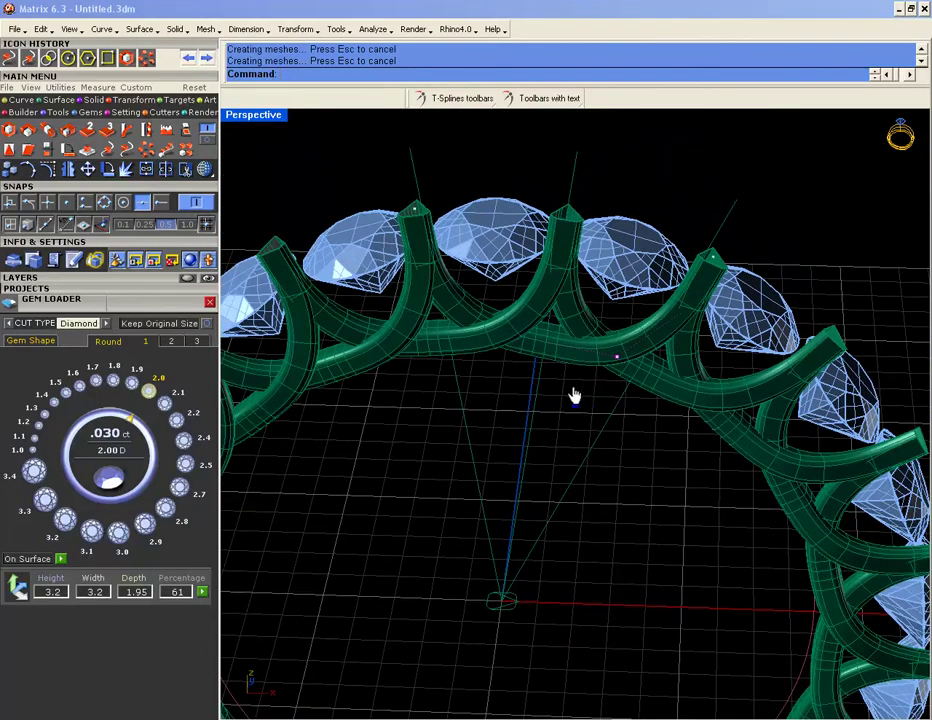
- Undo the last control point move on the rail's lower part and redisplay the ring shaded
right_click_drag(603, 411, 582, 375)
scroll(573, 418, "down", 5)
right_click_drag(572, 420, 568, 333)
scroll(572, 340, "up", 4)
scroll(557, 380, "up", 2)
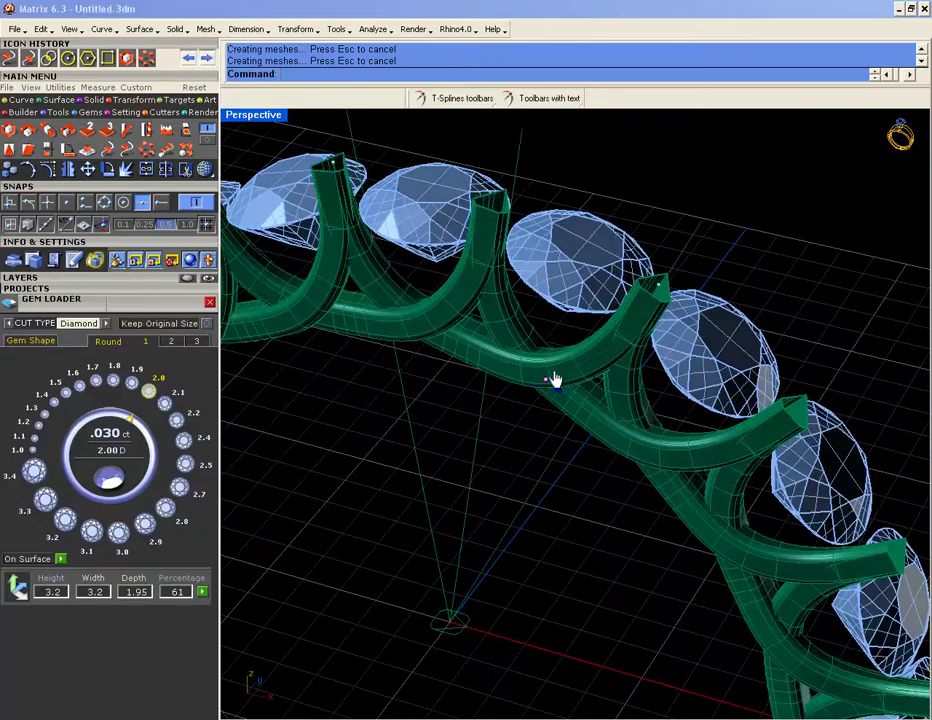
right_click_drag(521, 372, 584, 507)
key("ctrl+z")
key("F5")
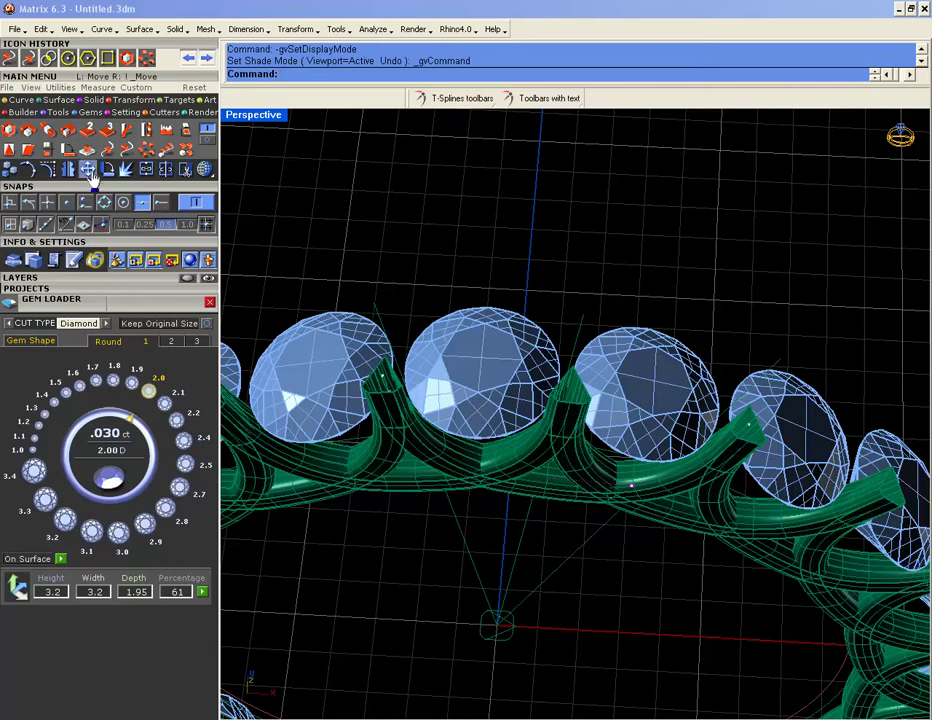
- Move the selected control point on the lower part of the rail outward from the stones by 0.25
left_click(88, 169)
scroll(650, 577, "up", 3)
left_click(649, 551)
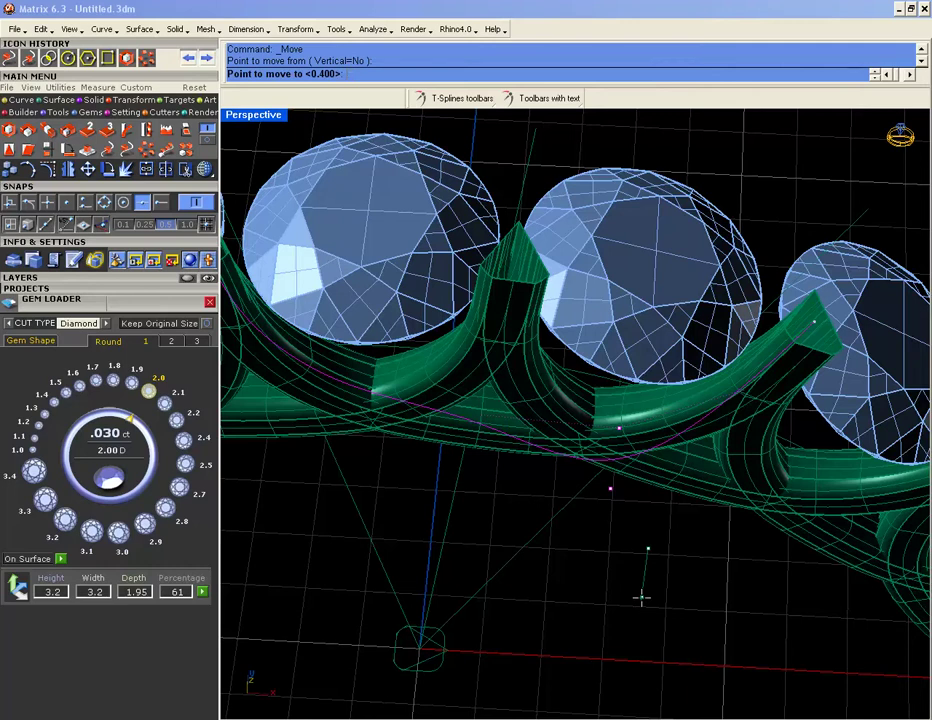
key("Return")
key("Return")
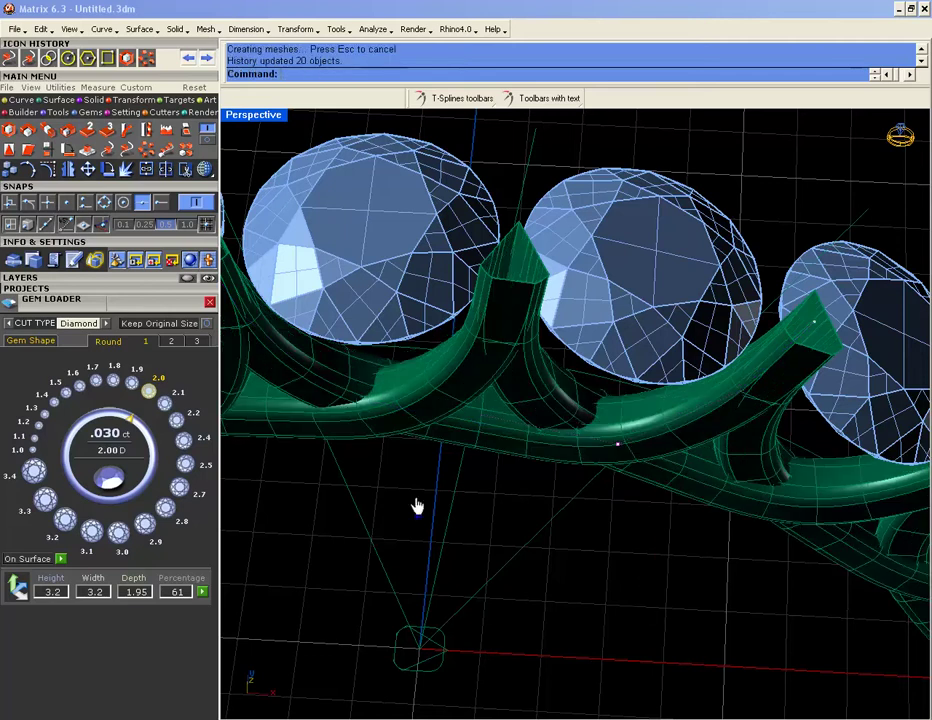
- Try to move the opposite lower control point of the rail 0.25 inward toward the stones
left_click_drag(313, 487, 435, 380)
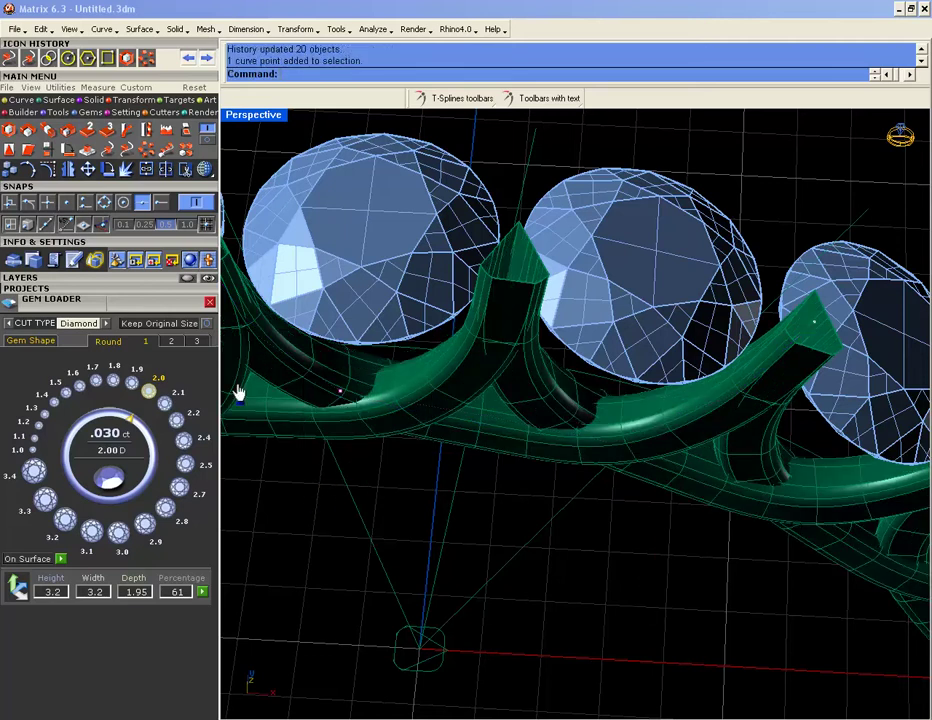
left_click(88, 169)
left_click(563, 581)
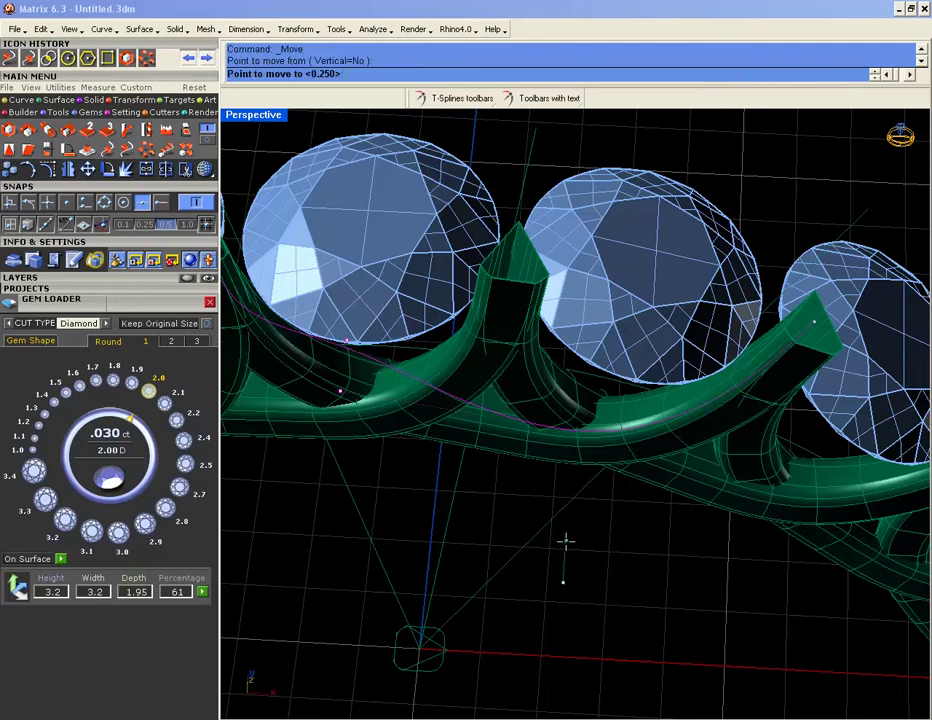
left_click(569, 541)
right_click_drag(568, 549, 411, 376, "ctrl")
key("ctrl+z")
- Select the three control points along the lower part of the rail and move them 0.25 inward toward the stones
scroll(485, 280, "up", 5)
right_click_drag(485, 278, 457, 417)
left_click_drag(642, 307, 651, 316)
right_click_drag(651, 316, 592, 457)
key("Return")
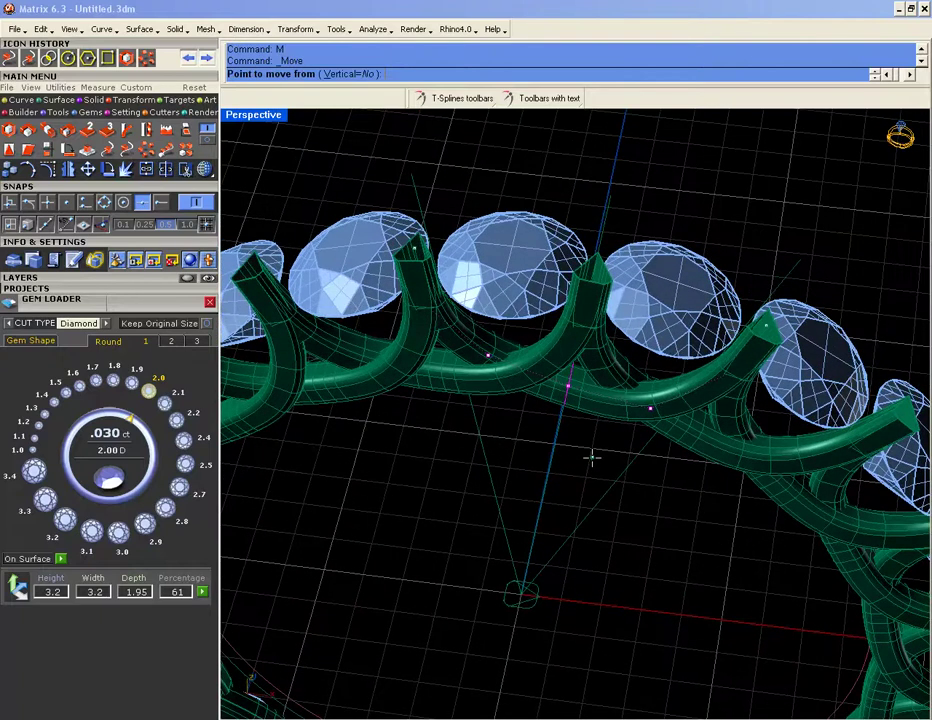
left_click(628, 555)
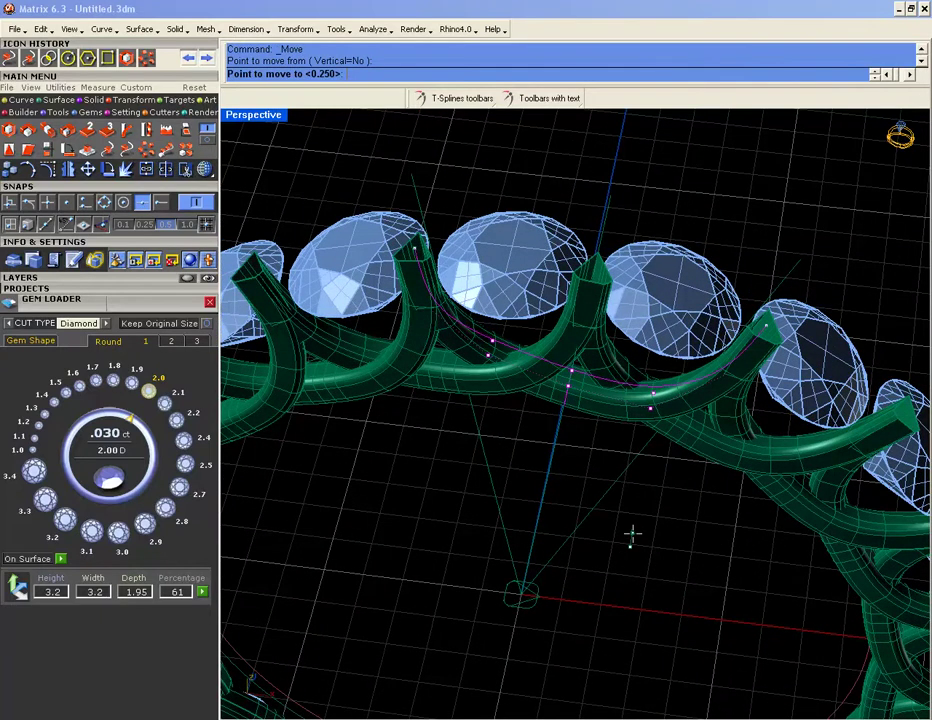
left_click(637, 515)
left_click(640, 513)
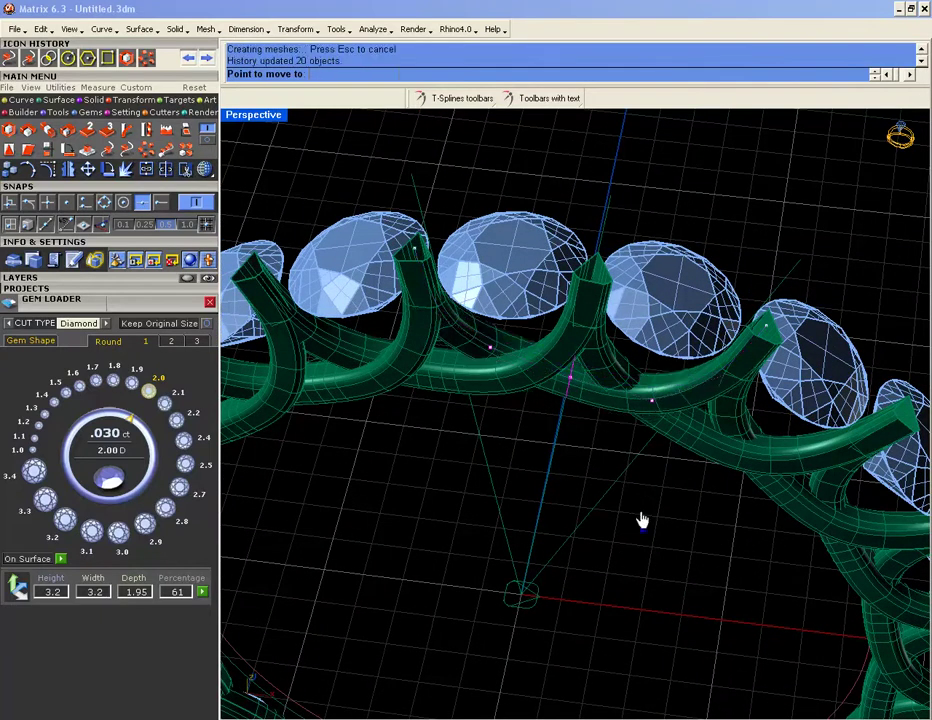
- Redisplay the ring in wireframe and undo the accidental drag of a diamond
right_click_drag(641, 519, 644, 381)
scroll(474, 288, "up", 6)
scroll(572, 365, "down", 6)
mouse_move(572, 366)
right_mouse_down()
mouse_move(628, 374)
mouse_move(560, 357)
right_mouse_up()
left_click(195, 185)
scroll(505, 347, "up", 5)
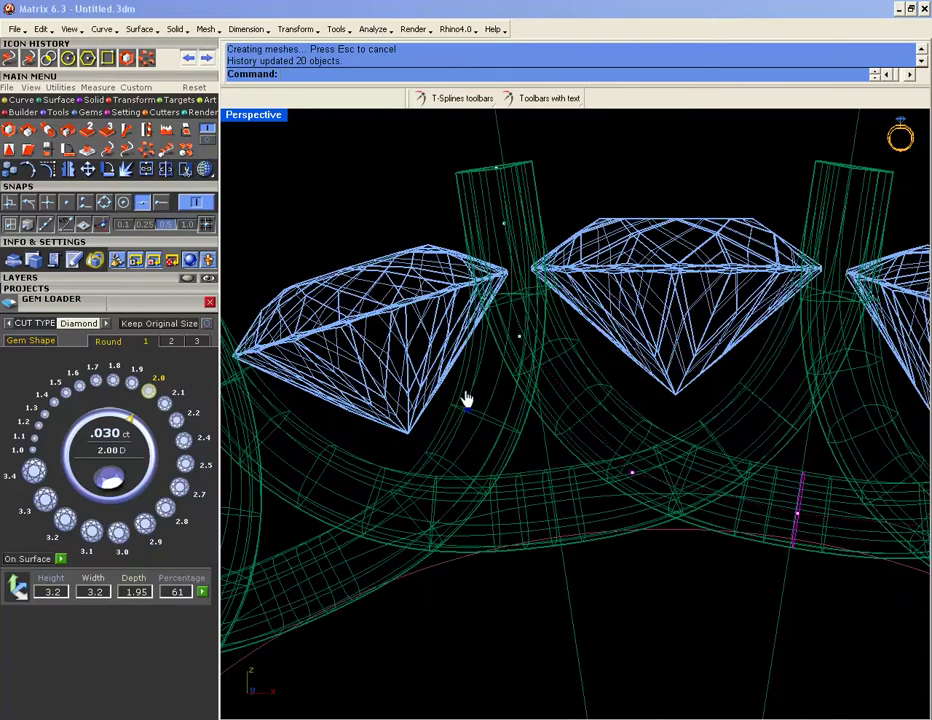
left_click_drag(452, 390, 551, 343)
key("ctrl+z")
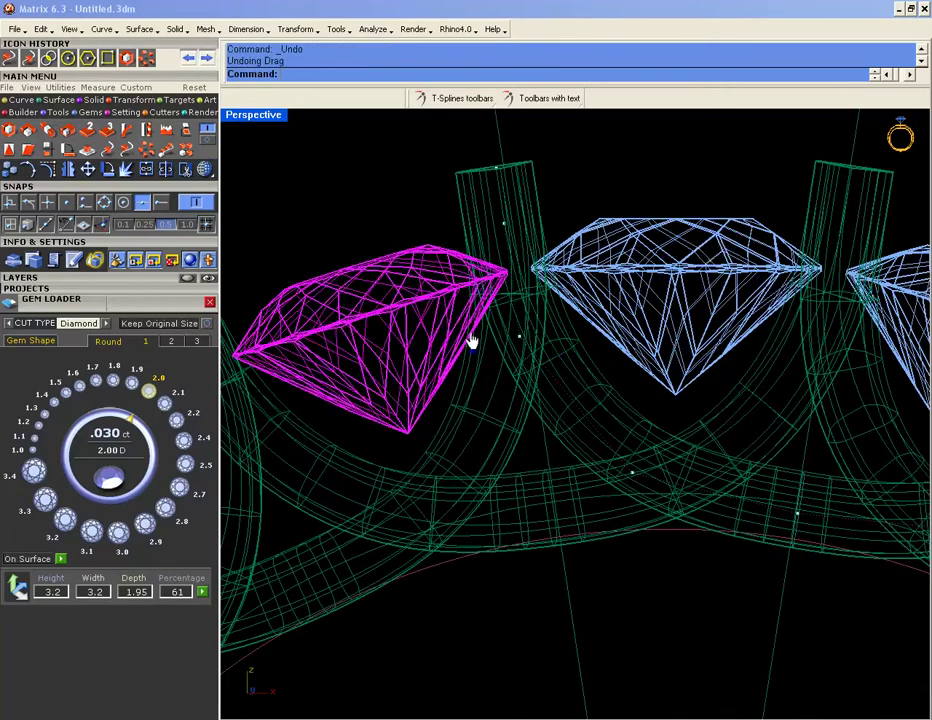
- Select the rail control point just below the girdle at each prong end and move both 0.25 outward from the stones
left_click(545, 374)
scroll(525, 340, "down", 4)
scroll(662, 355, "up", 4)
scroll(662, 355, "down", 3)
scroll(693, 360, "up", 4)
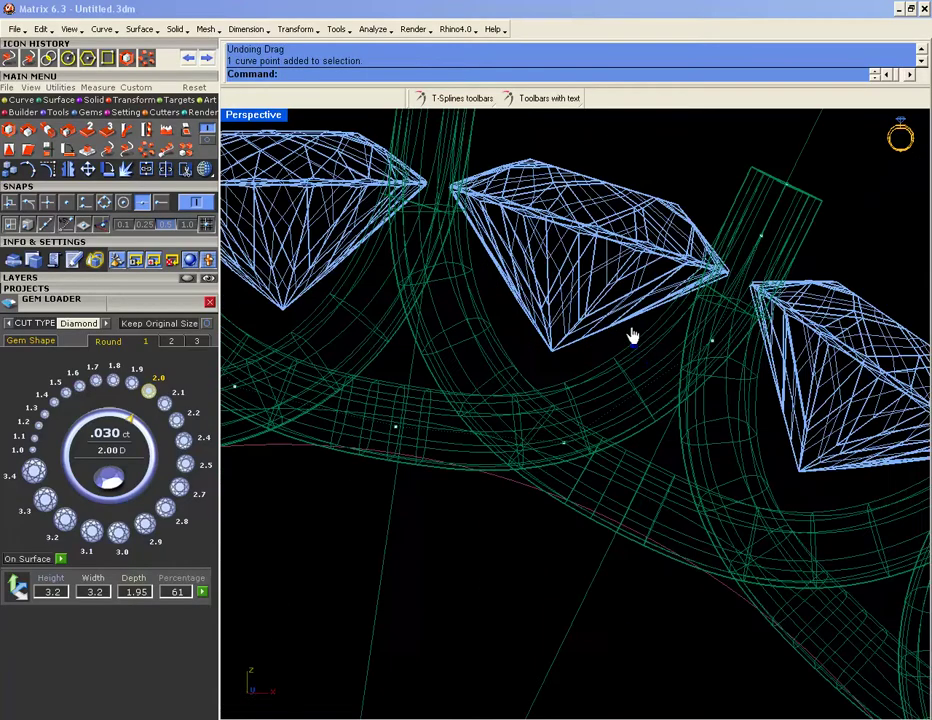
left_click_drag(687, 355, 718, 359)
scroll(664, 353, "down", 5)
right_click_drag(659, 354, 655, 401)
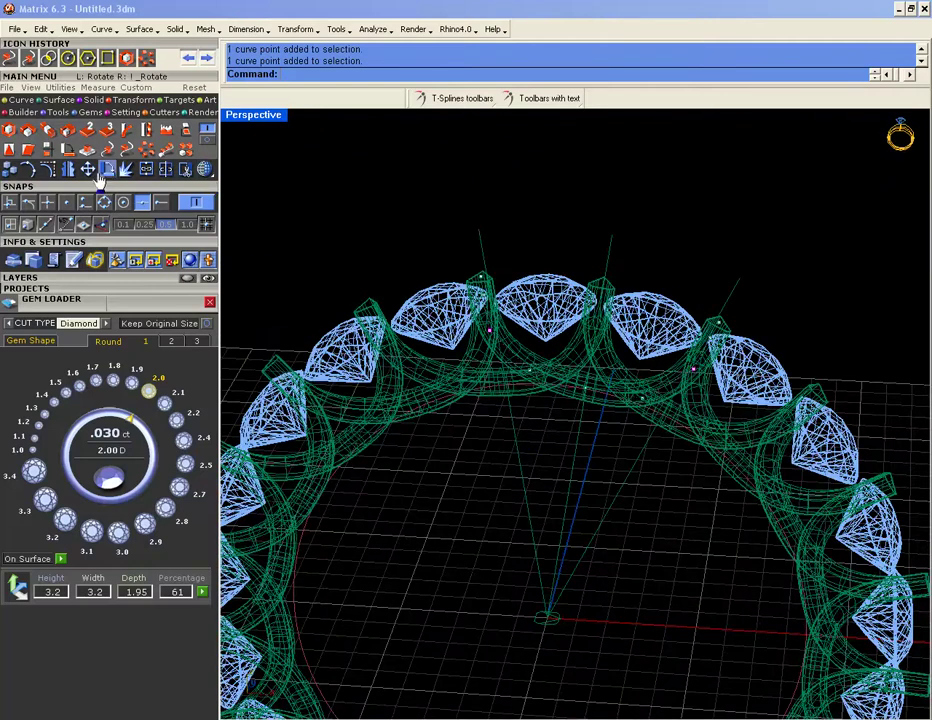
left_click(88, 169)
scroll(570, 433, "up", 3)
left_click(572, 458)
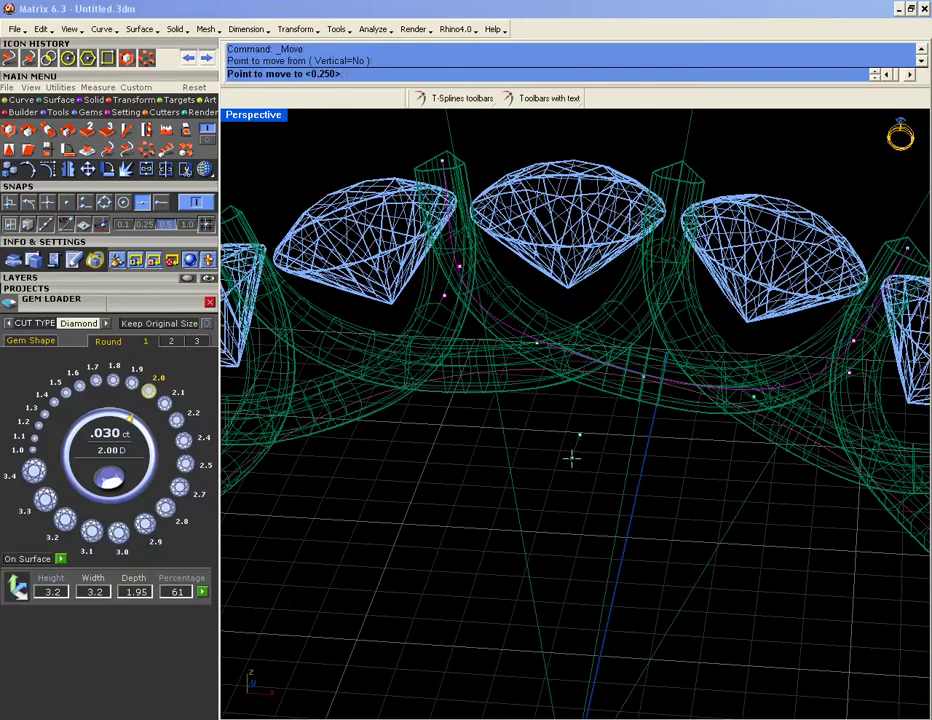
key("Return")
left_click(577, 465)
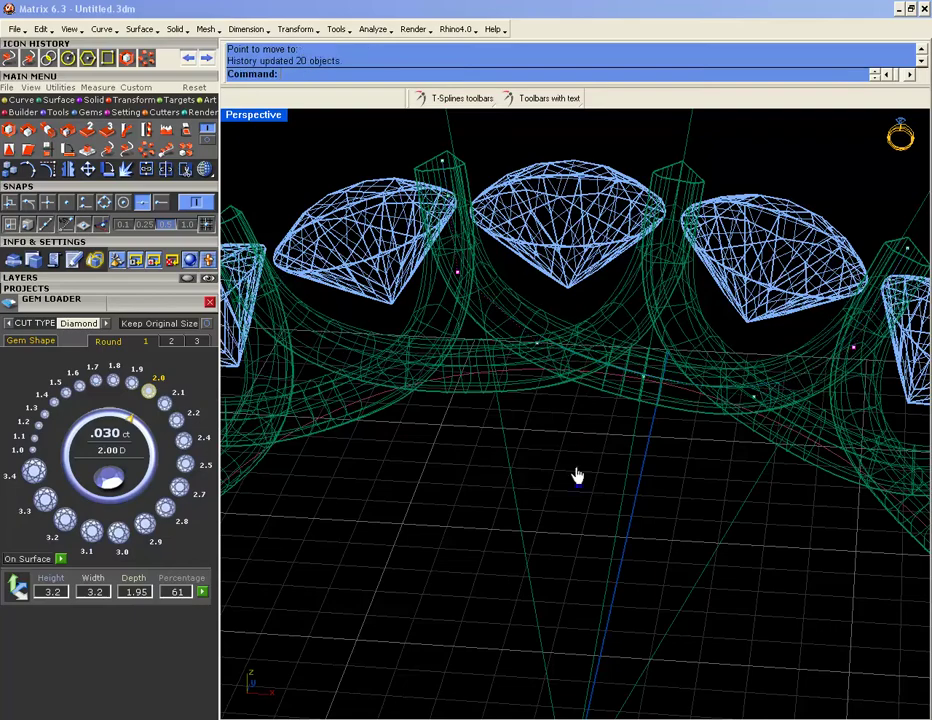
- Redisplay the ring shaded and inspect the adjusted prong curves around the stones
left_click(204, 171)
scroll(495, 345, "down", 6)
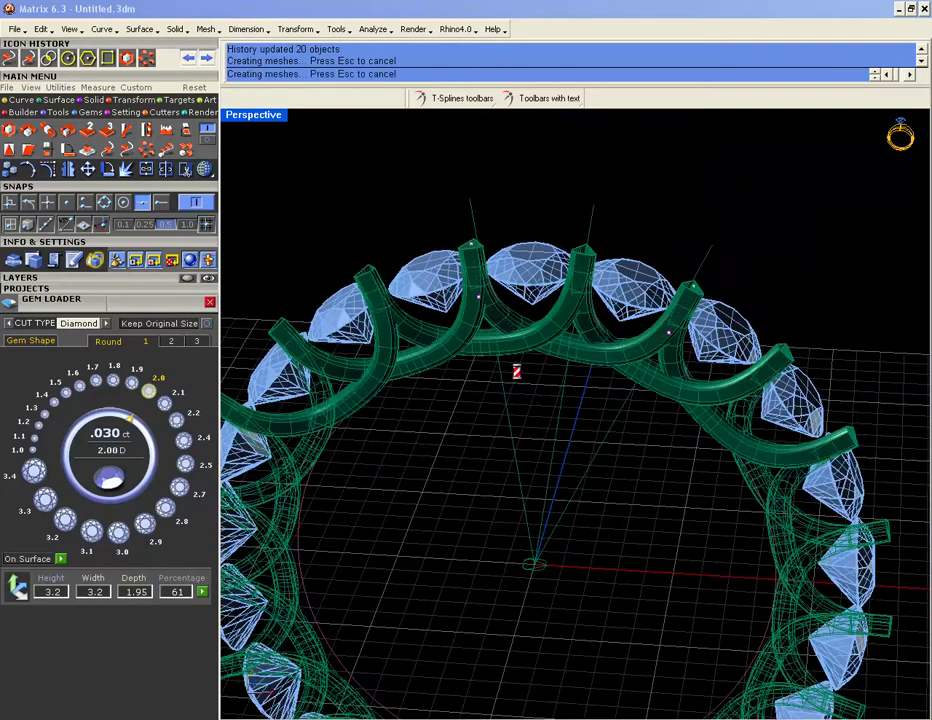
scroll(494, 336, "down", 1)
right_click_drag(518, 339, 651, 360)
scroll(652, 358, "up", 5)
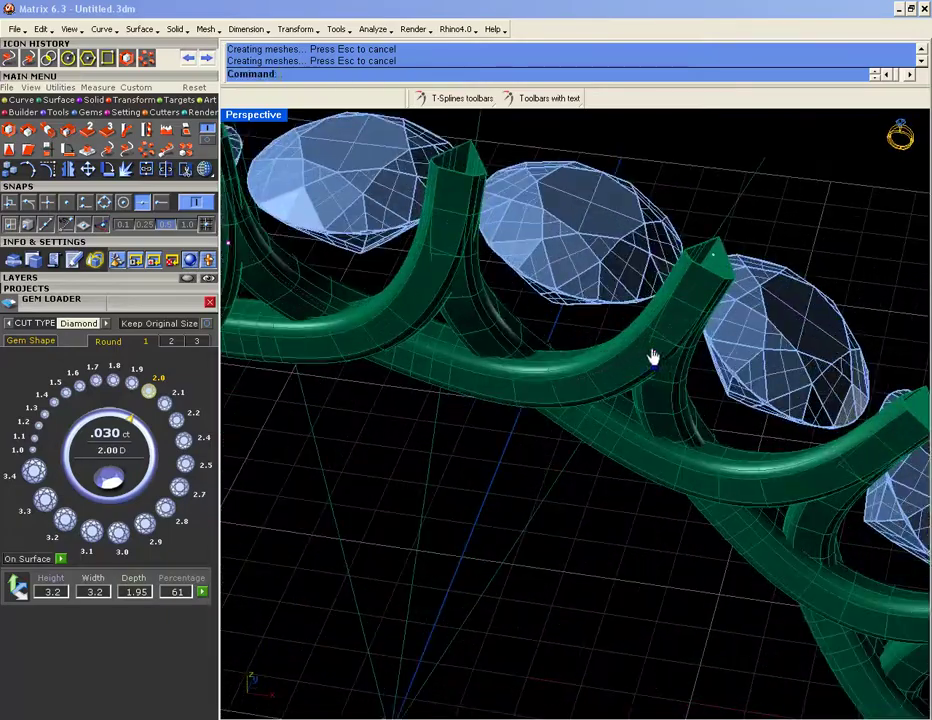
- Try to move the two rail control points below each prong tip 0.25 outward from the stones in the Side View
left_click(205, 169)
scroll(736, 315, "down", 6)
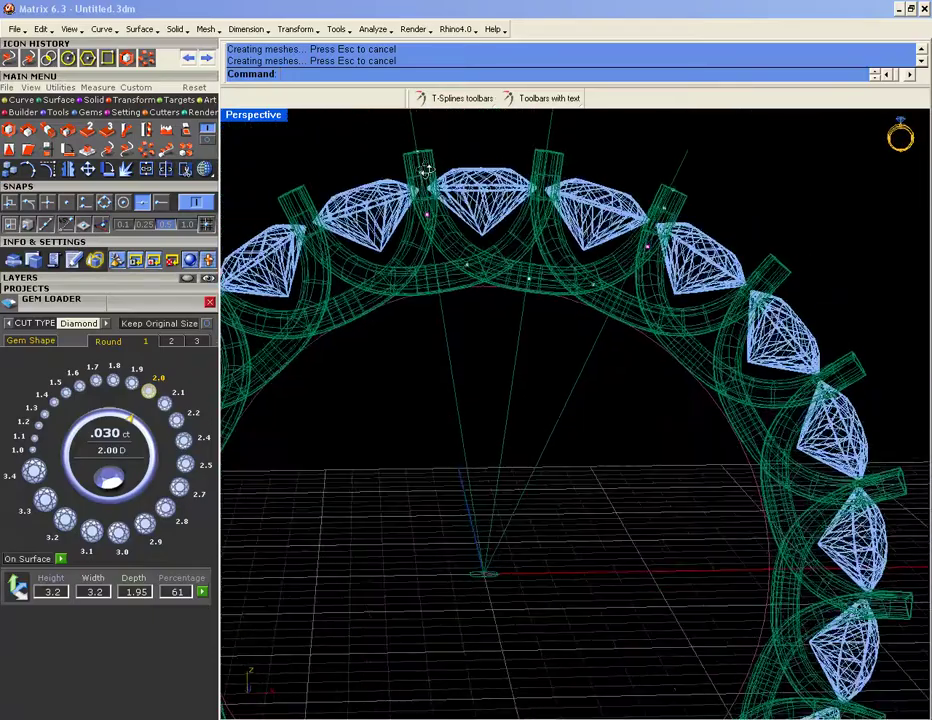
left_click(445, 193)
scroll(650, 205, "up", 3)
left_click_drag(706, 244, 700, 247)
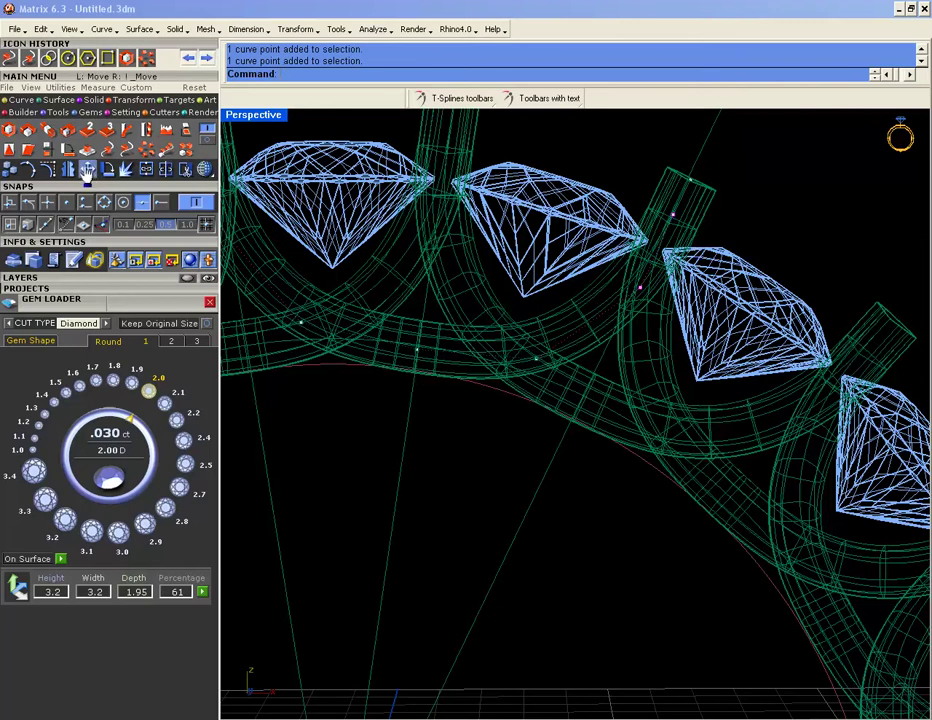
left_click(88, 169)
double_click(273, 117)
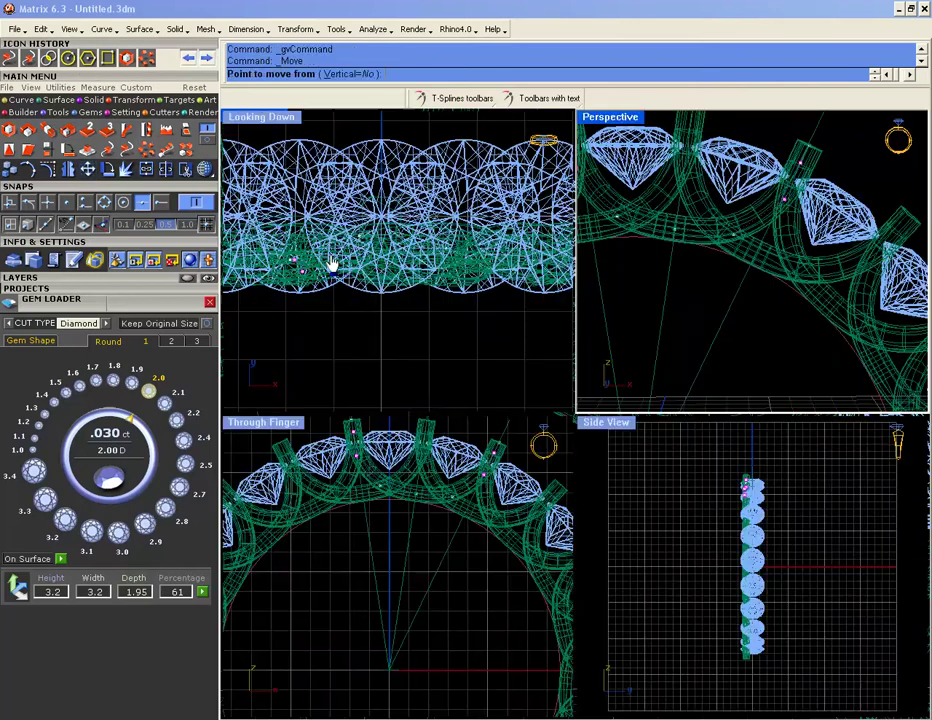
scroll(712, 474, "up", 5)
left_click(700, 474)
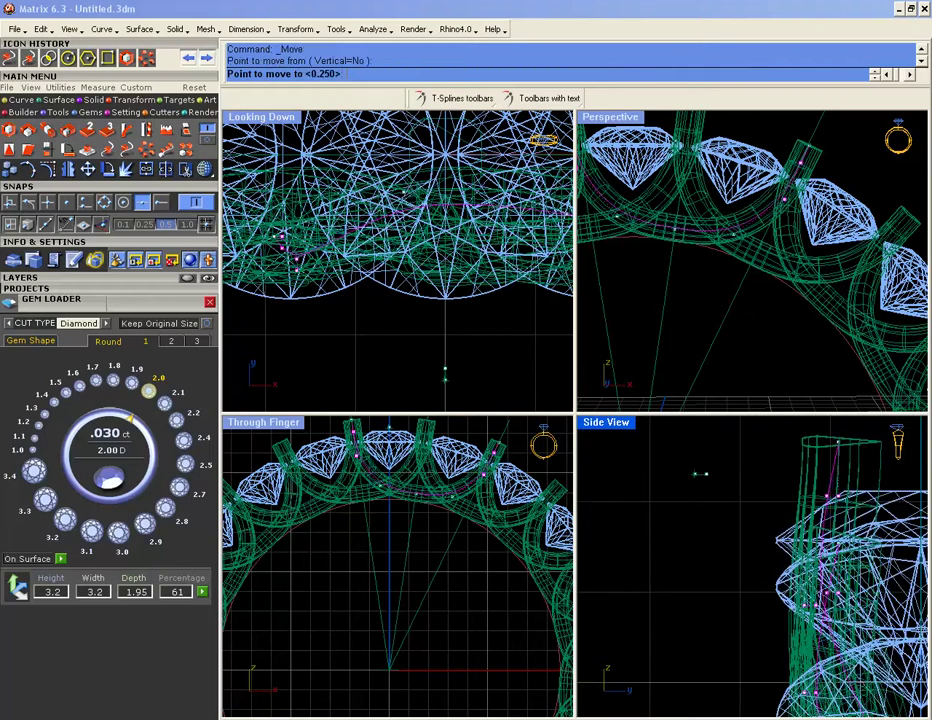
left_click(693, 481)
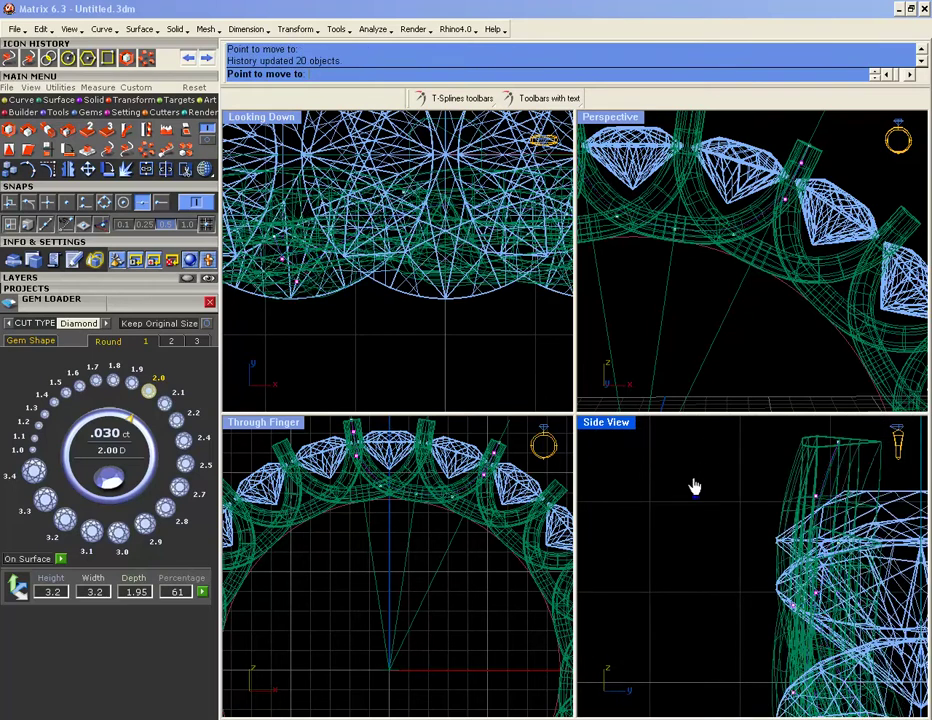
- Undo the last control point move and show the ring shaded in a maximized Perspective view
double_click(628, 118)
right_click_drag(586, 264, 670, 345)
key("ctrl+z")
left_click(204, 170)
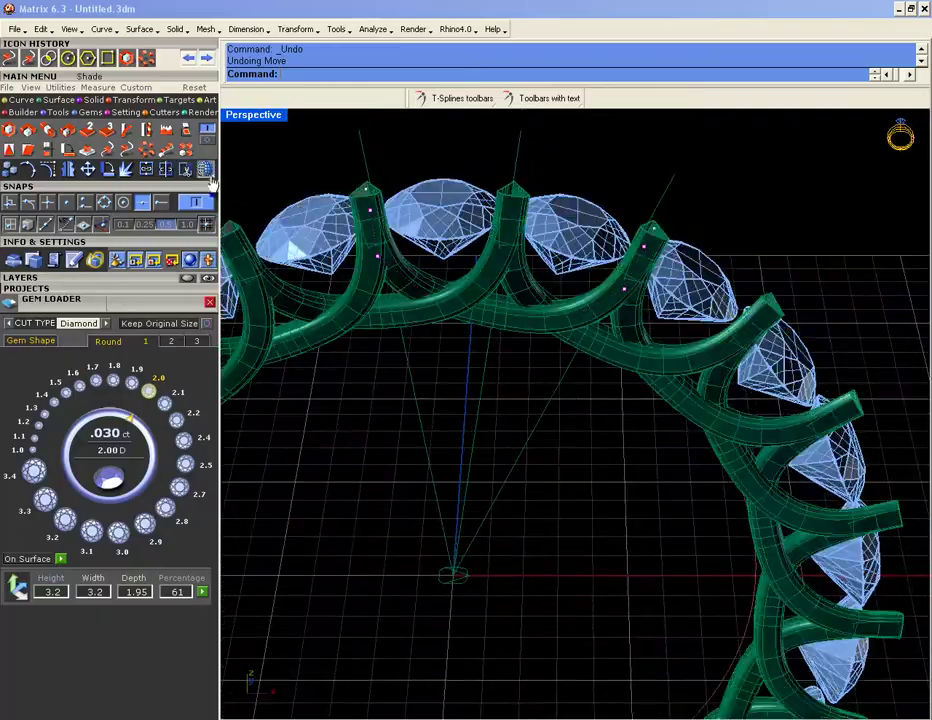
- Select the triangle profile and two end control points of the rail at both prong tips and move them 0.25 inward over the stones
right_click_drag(588, 331, 528, 352)
right_click_drag(528, 352, 573, 333, "shift")
scroll(523, 390, "up", 8)
scroll(480, 325, "up", 6)
scroll(555, 370, "up", 3)
right_click_drag(522, 300, 520, 266, "shift")
left_click_drag(633, 333, 678, 358)
right_click_drag(678, 358, 658, 354)
scroll(580, 310, "up", 2)
left_click_drag(553, 289, 640, 367)
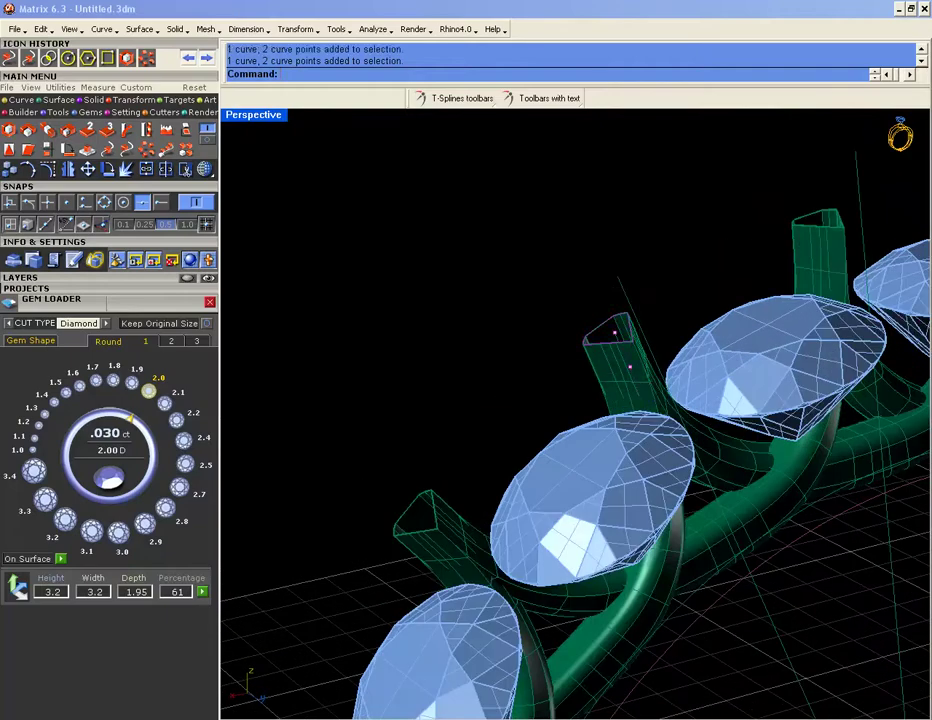
left_click_drag(745, 189, 866, 286)
right_click_drag(499, 412, 528, 289, "shift")
scroll(406, 424, "down", 8)
right_click_drag(585, 381, 520, 353)
right_click_drag(620, 298, 697, 398)
scroll(622, 320, "up", 6)
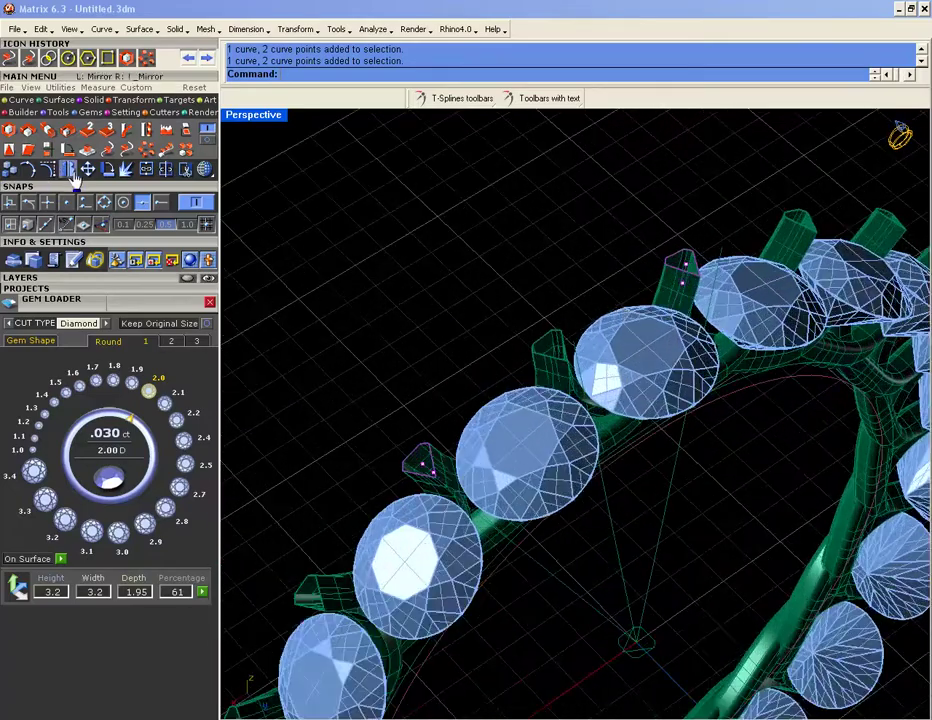
left_click(88, 169)
left_click(363, 276)
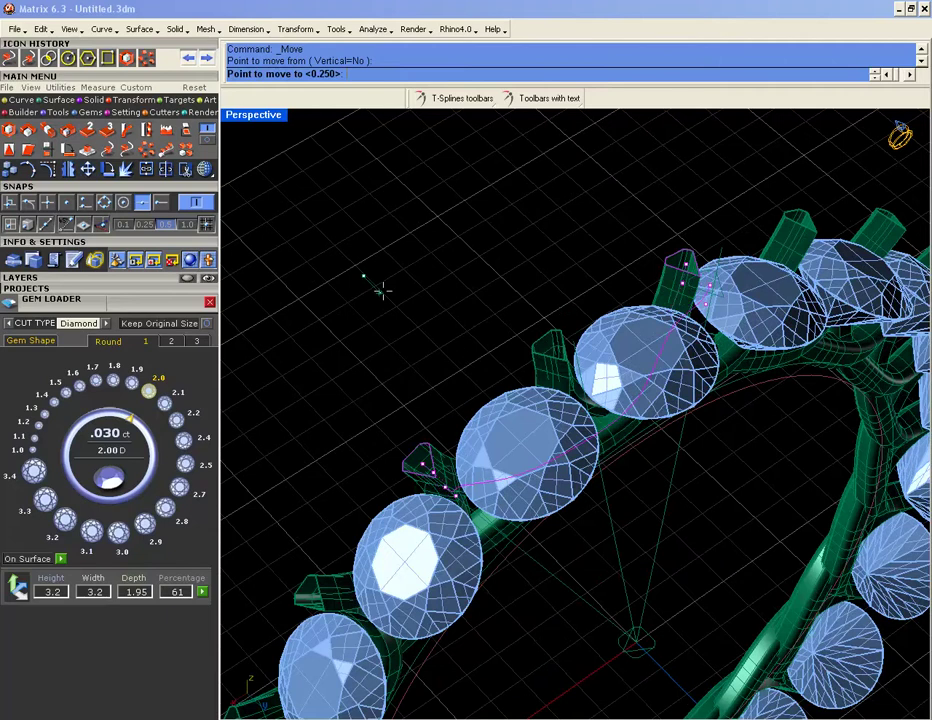
left_click(399, 316)
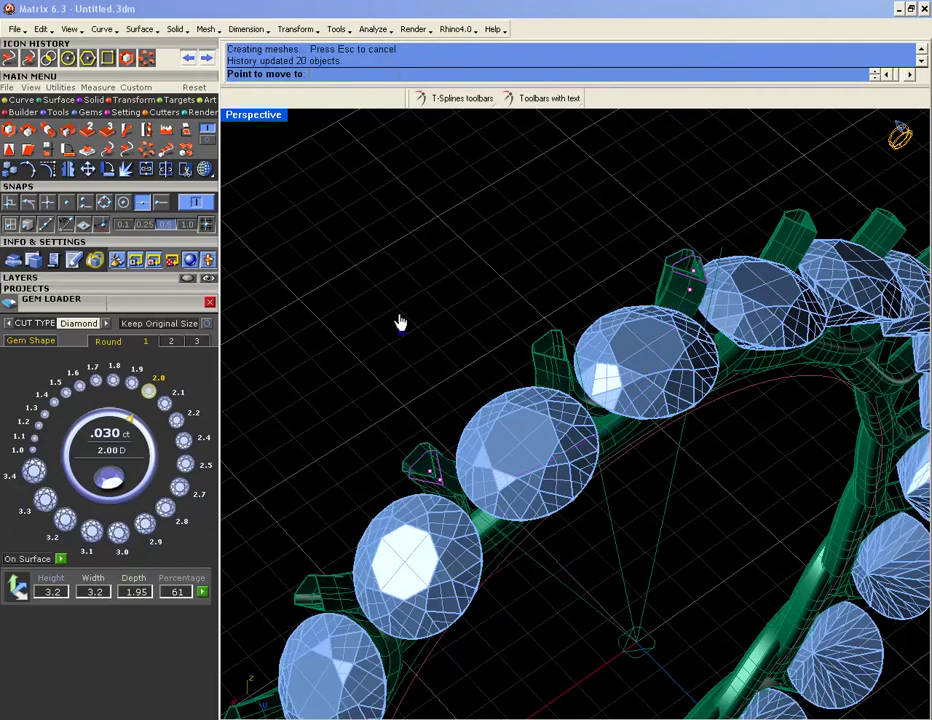
- Move the selected tip profiles and rail end points inward over the stones two more times by 0.25
right_click(367, 311)
left_click(370, 306)
left_click(395, 343)
right_click_drag(446, 380, 381, 398)
right_click(381, 398)
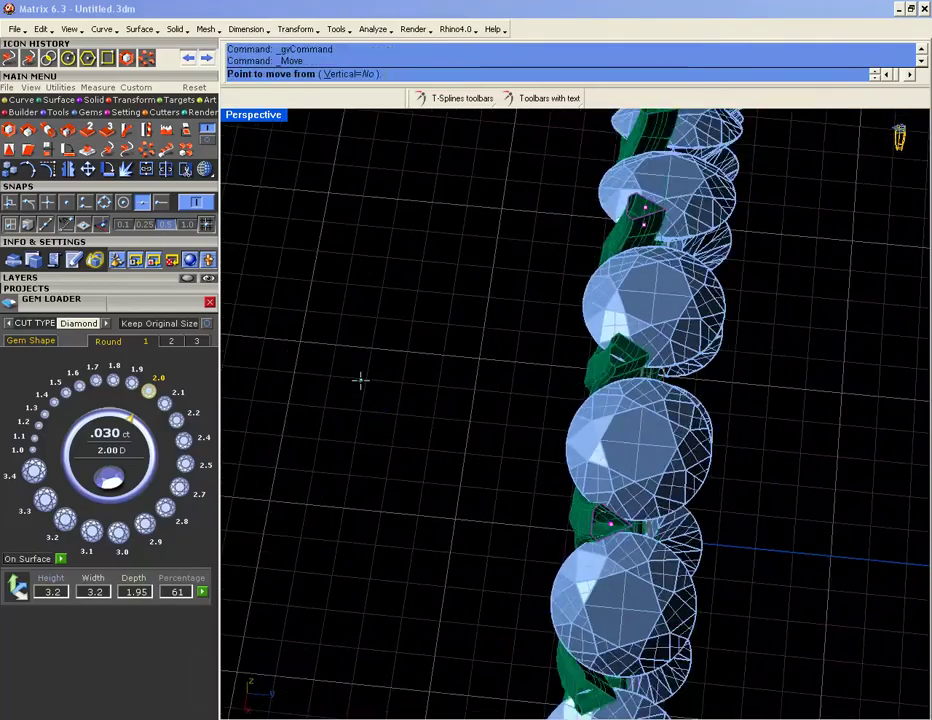
left_click(363, 378)
left_click(428, 382)
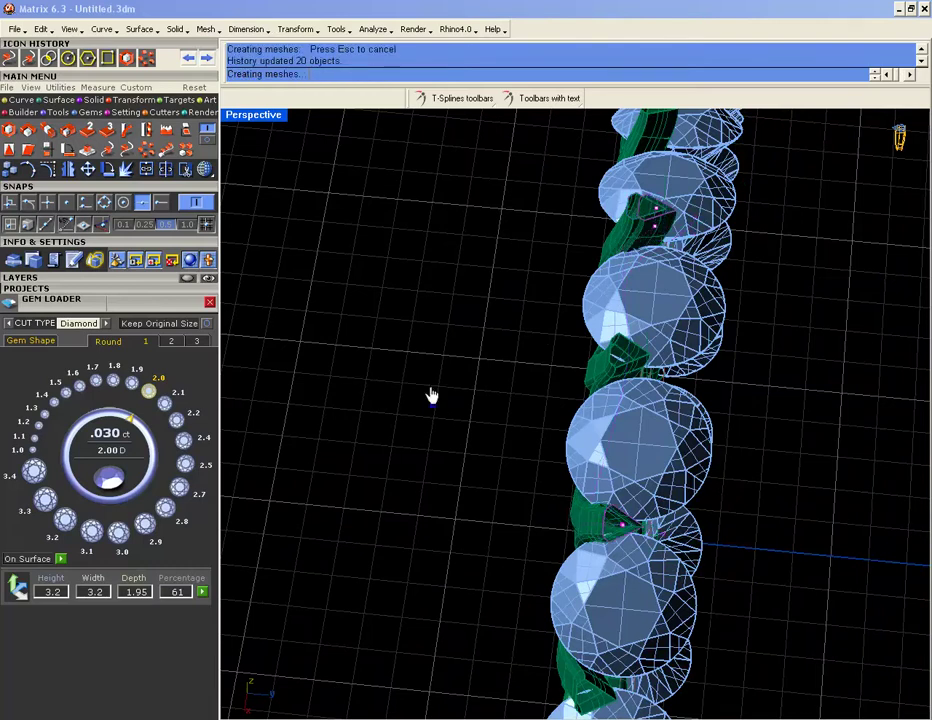
- Try to move the triangle profile and rail end point at one prong tip another 0.25 inward
right_click_drag(424, 394, 490, 258)
scroll(580, 331, "up", 6)
right_click_drag(580, 331, 515, 263)
right_click_drag(388, 170, 366, 152)
left_click_drag(366, 150, 475, 194)
right_click_drag(475, 194, 424, 313)
right_click(384, 317)
left_click(360, 304)
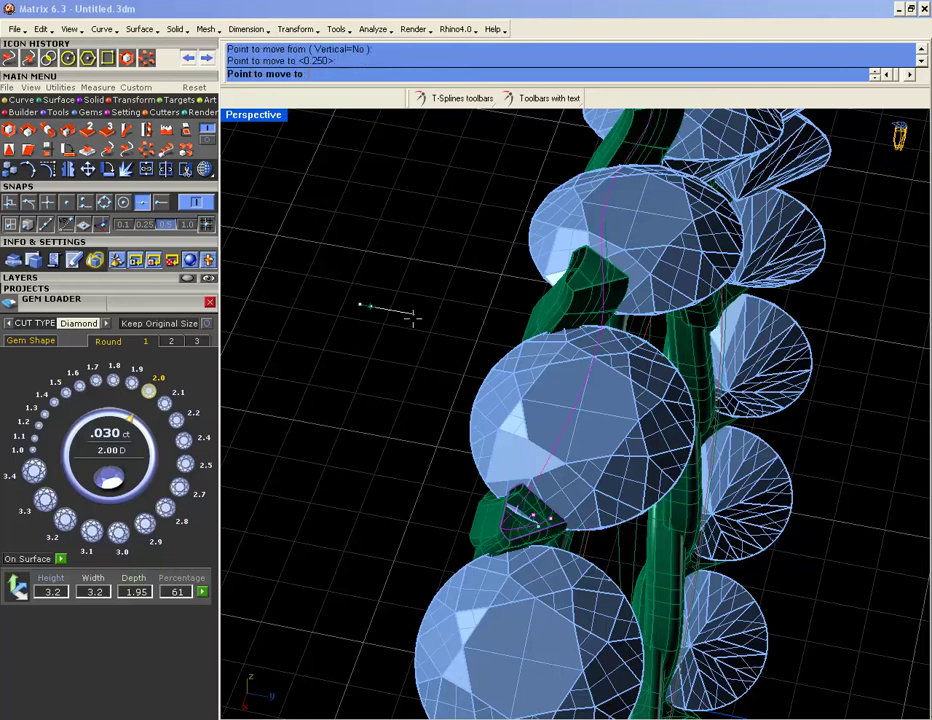
left_click(416, 312)
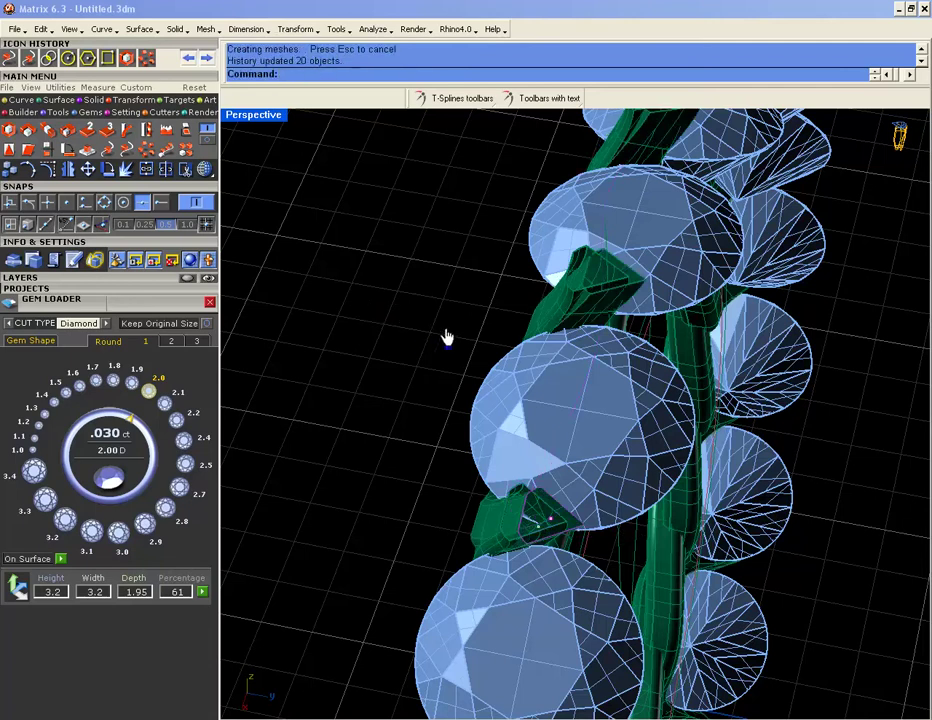
key("ctrl+z")
- Undo the last 0.25 move of the triangle profile and rail end point at the prong tip
right_click_drag(505, 347, 397, 273)
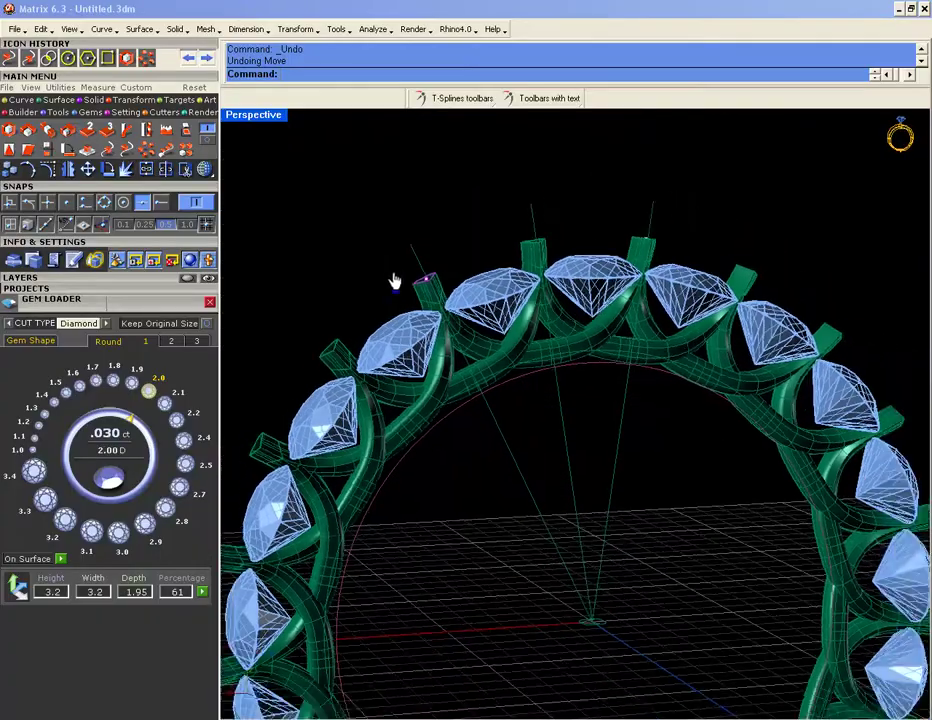
scroll(456, 322, "up", 3)
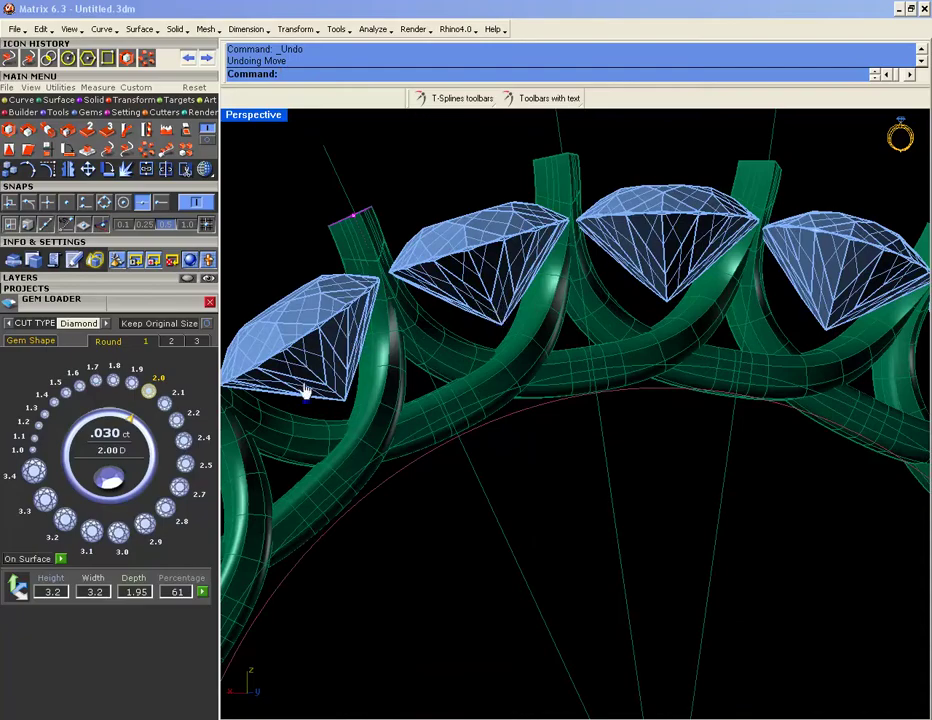
right_click_drag(455, 390, 634, 260)
left_click(398, 219, "shift")
mouse_move(397, 221)
right_mouse_down()
mouse_move(386, 292)
mouse_move(388, 222)
right_mouse_up()
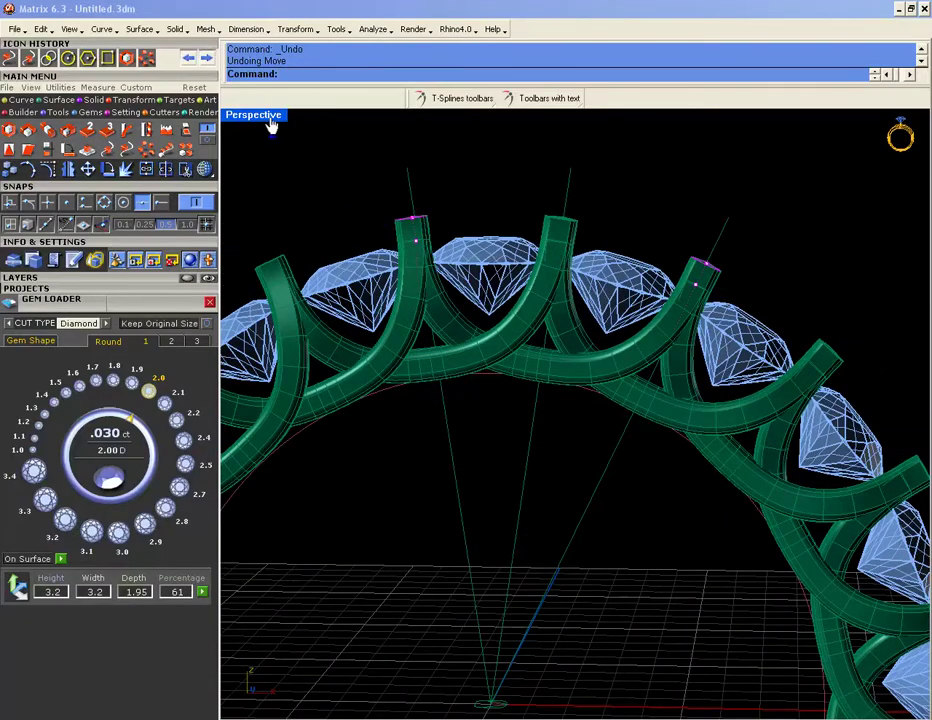
scroll(456, 228, "up", 8)
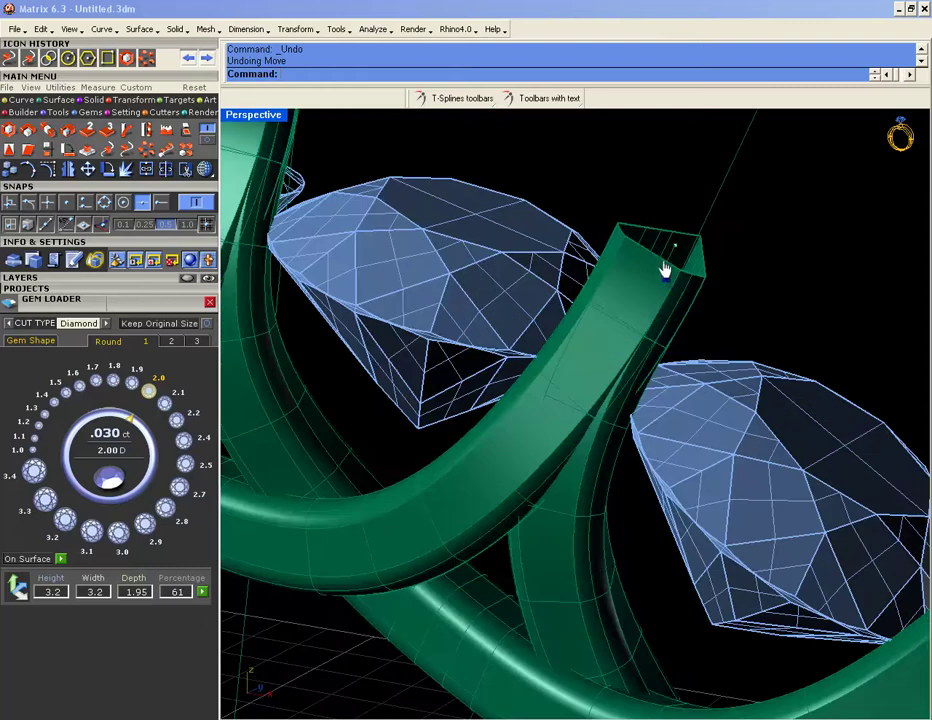
left_click(669, 273)
left_click(700, 312)
left_click(682, 282)
left_click(709, 307)
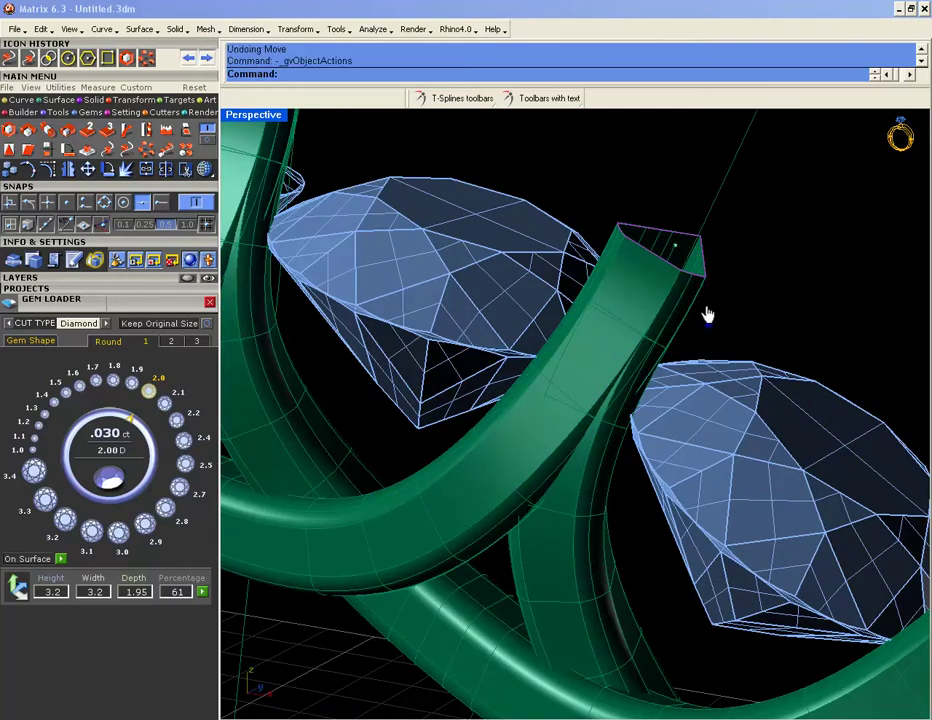
right_click(706, 315)
left_click(726, 320)
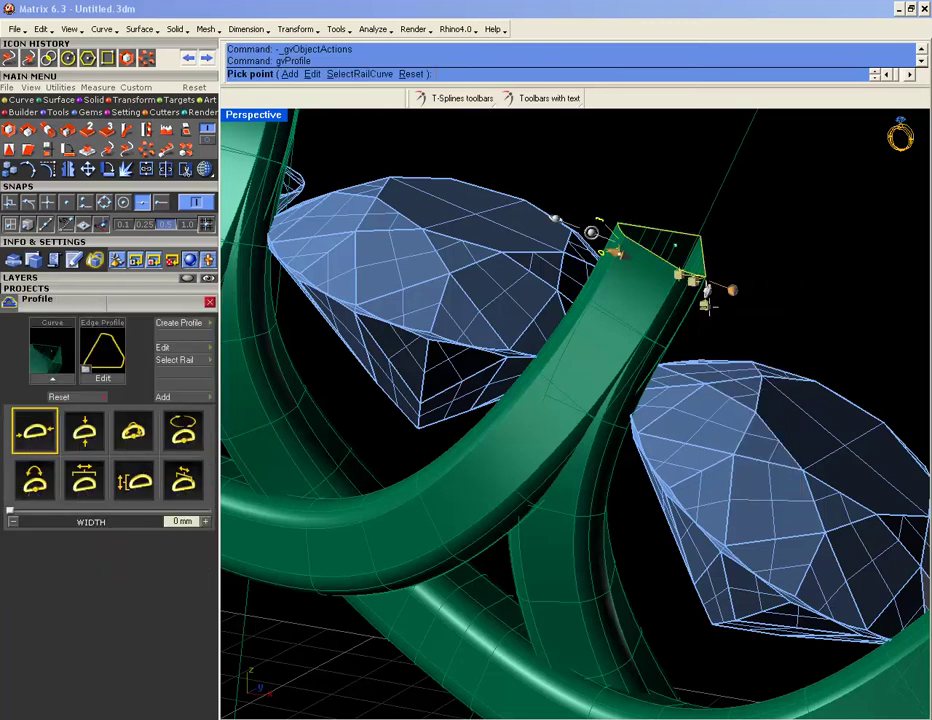
left_click(596, 276)
- Add a domed profile end cap about 0.17 mm high to the tip profile at one end of the swept prong
left_click(652, 238)
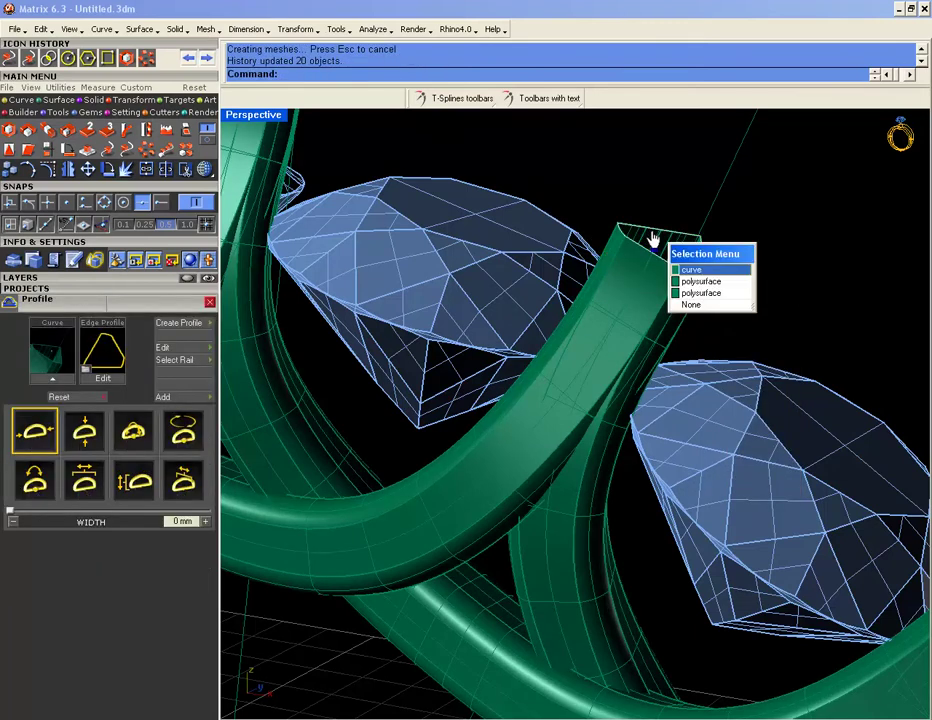
left_click(690, 271)
right_click(668, 263)
left_click(685, 270)
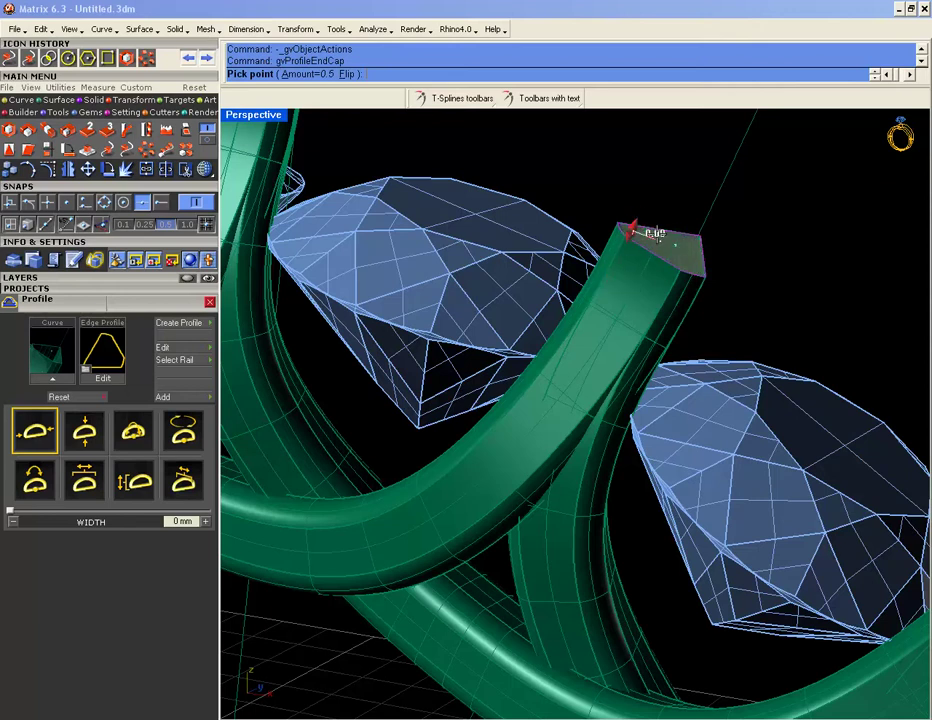
left_click(641, 207)
key("Return")
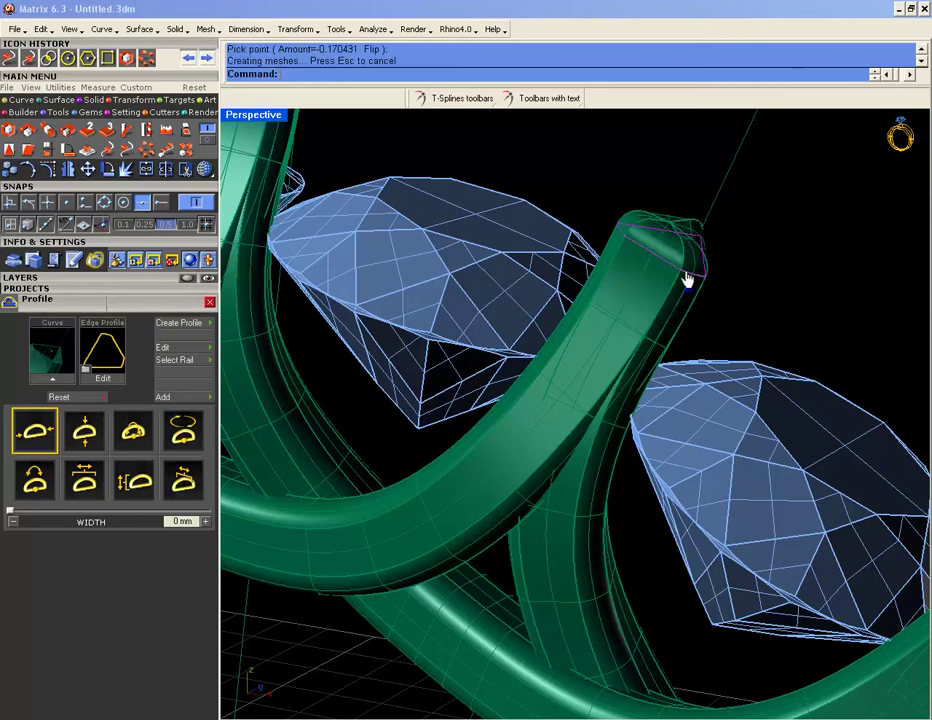
scroll(675, 260, "down", 5)
left_click(680, 264)
left_click(724, 314)
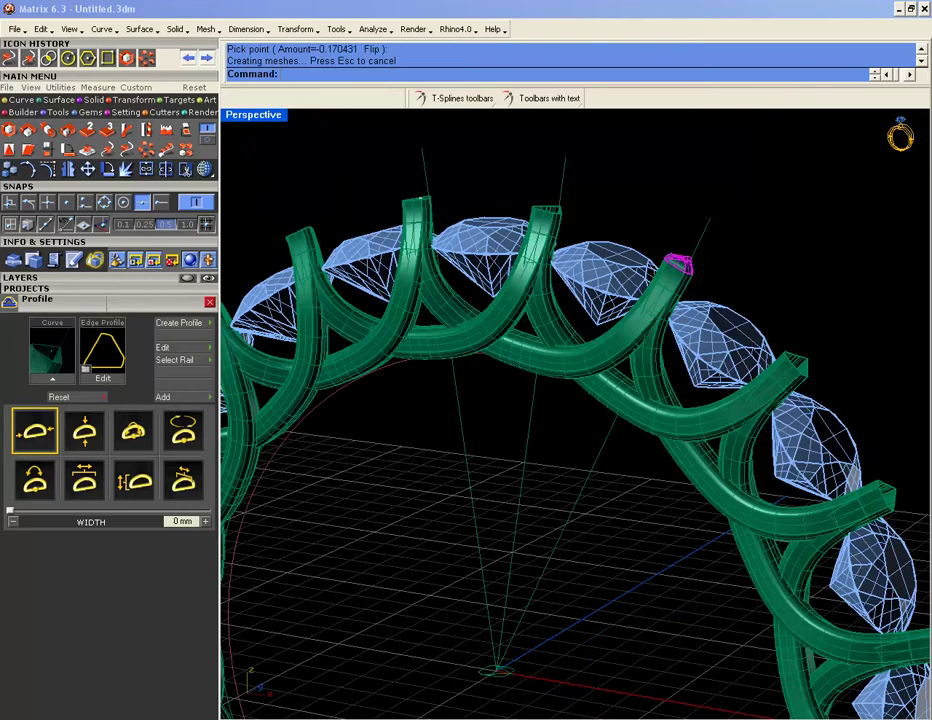
scroll(408, 205, "up", 6)
left_click(429, 235)
left_click(440, 240)
key("Return")
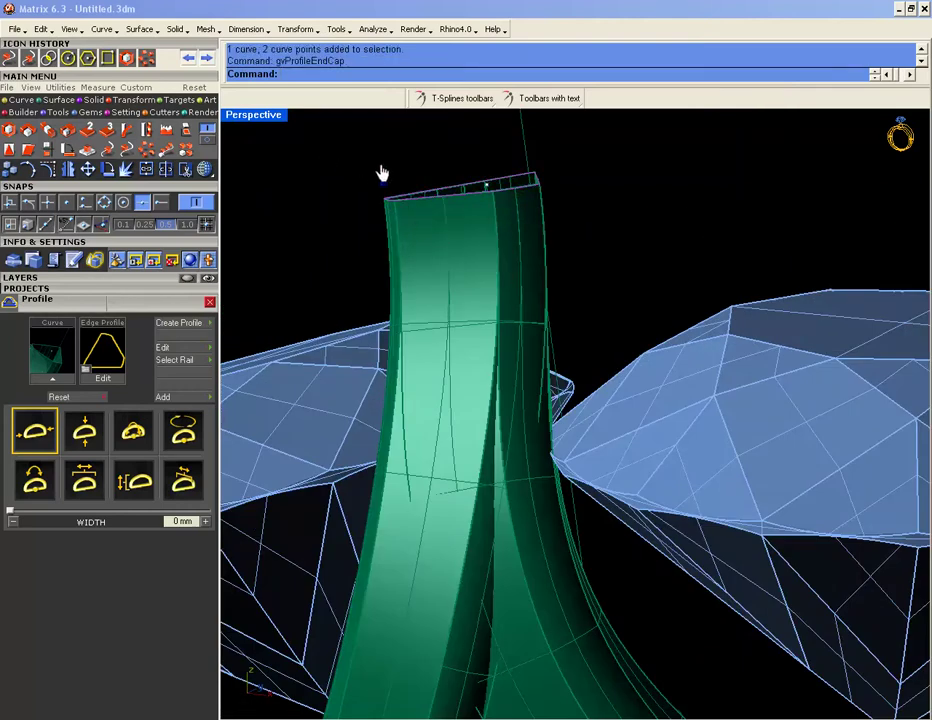
middle_click(381, 173)
right_click(398, 171)
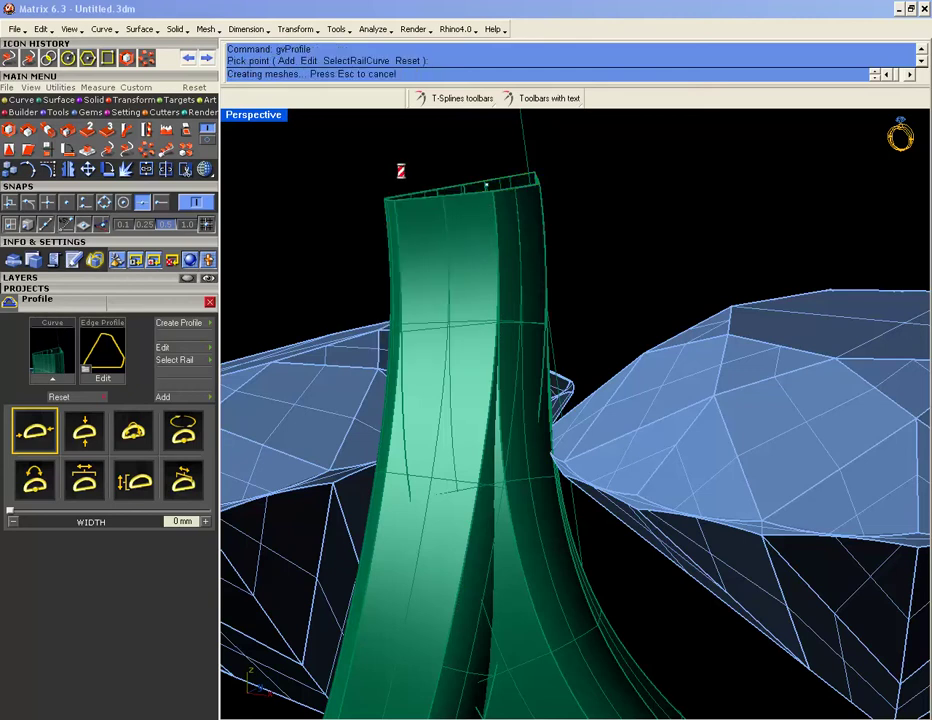
- Add an outward domed profile end cap about 0.15 mm high to the tip profile at the prong's other end
left_click(427, 202)
left_click(462, 236)
middle_click(398, 154)
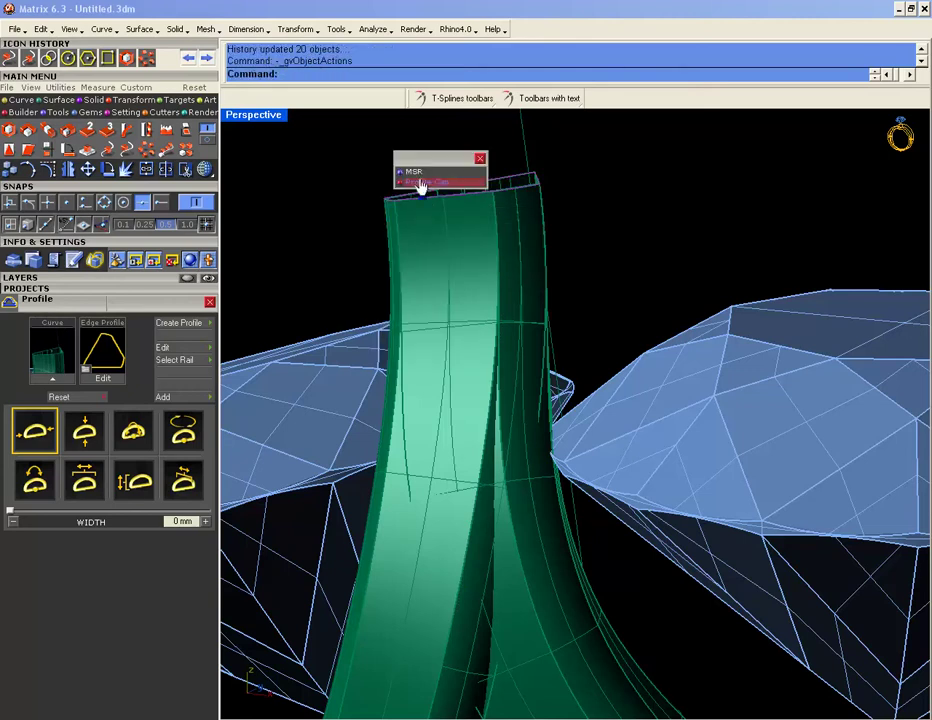
left_click(408, 179)
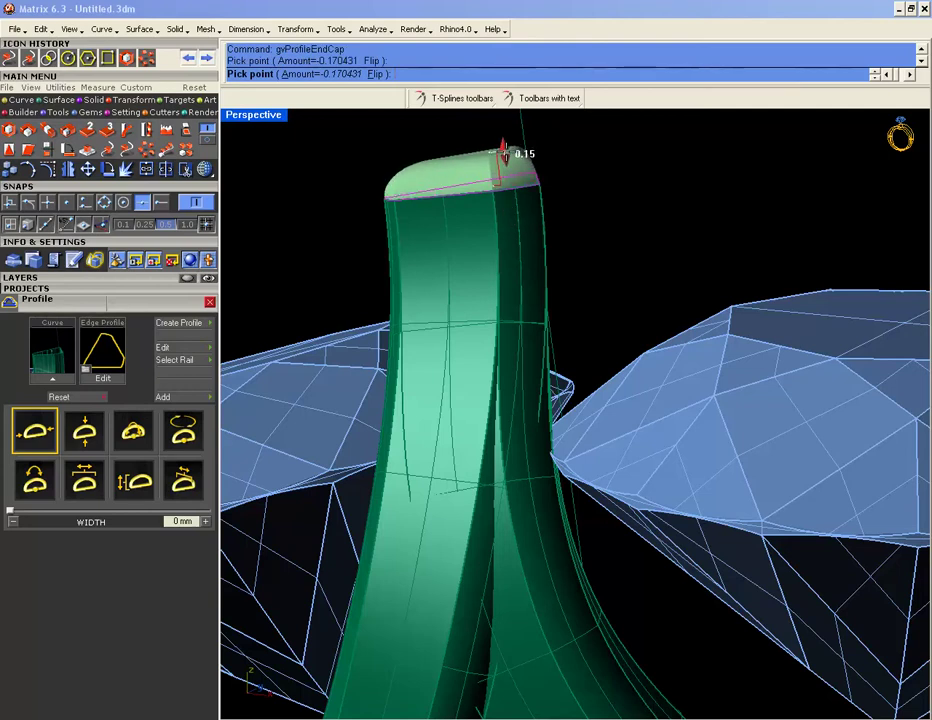
scroll(505, 165, "down", 5)
scroll(508, 178, "down", 5)
left_click(510, 184)
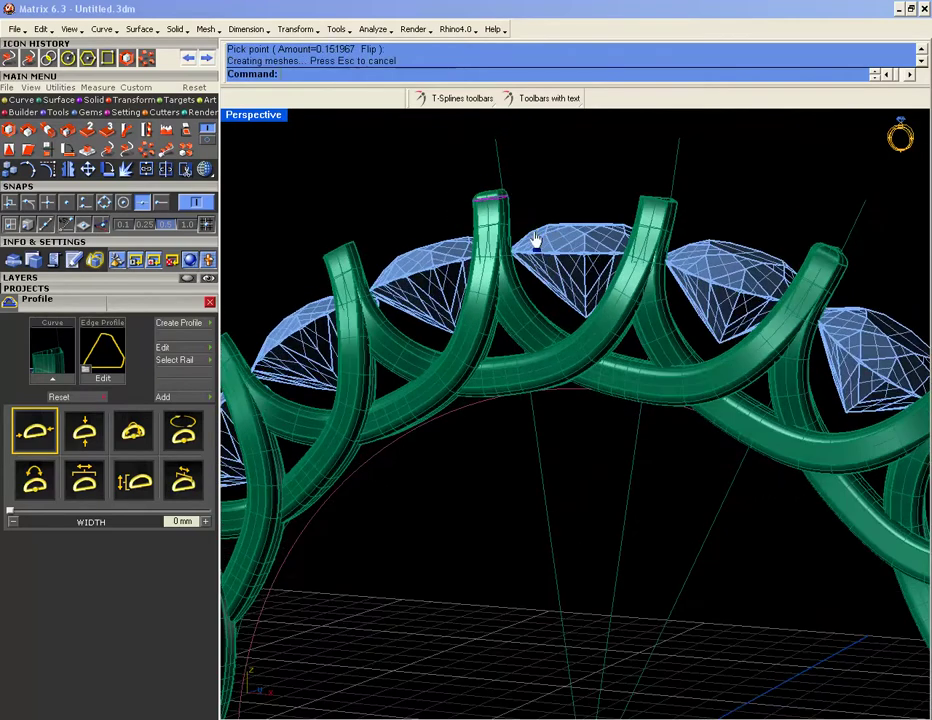
- Select both end caps and join them with the swept prong into one closed polysurface
scroll(508, 207, "up", 5)
scroll(508, 207, "down", 5)
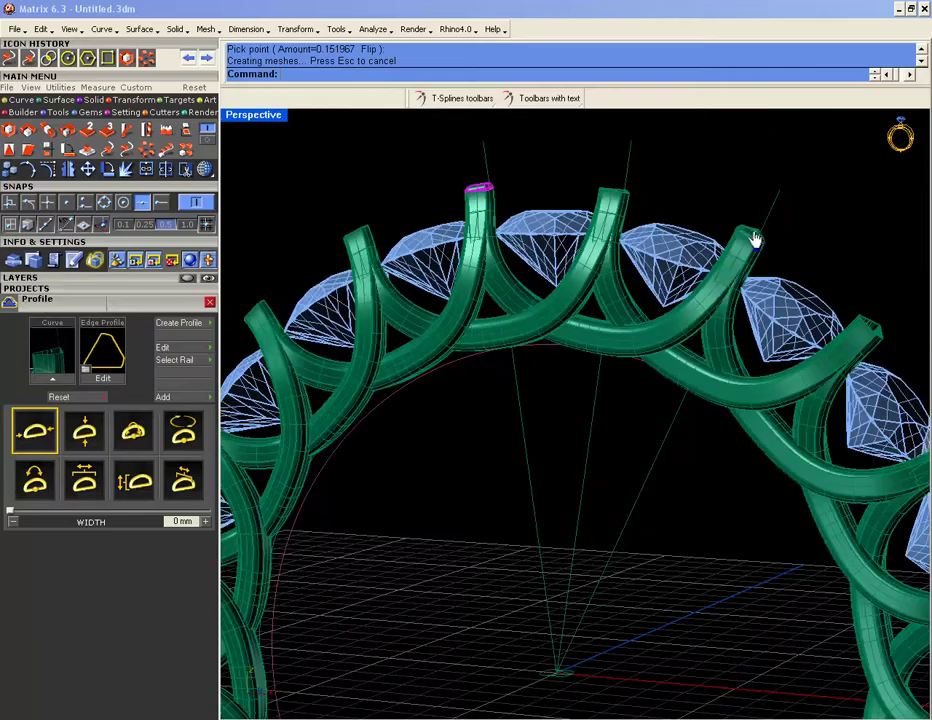
scroll(755, 234, "up", 5)
right_click_drag(663, 228, 560, 239)
scroll(420, 246, "up", 4)
right_click_drag(420, 246, 587, 258)
scroll(441, 281, "down", 4)
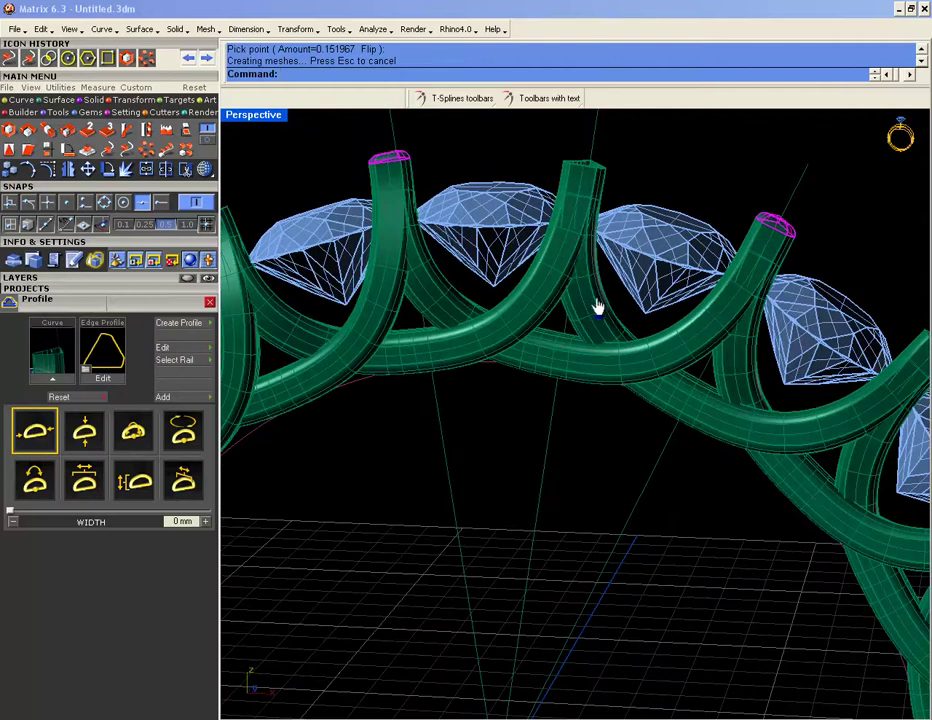
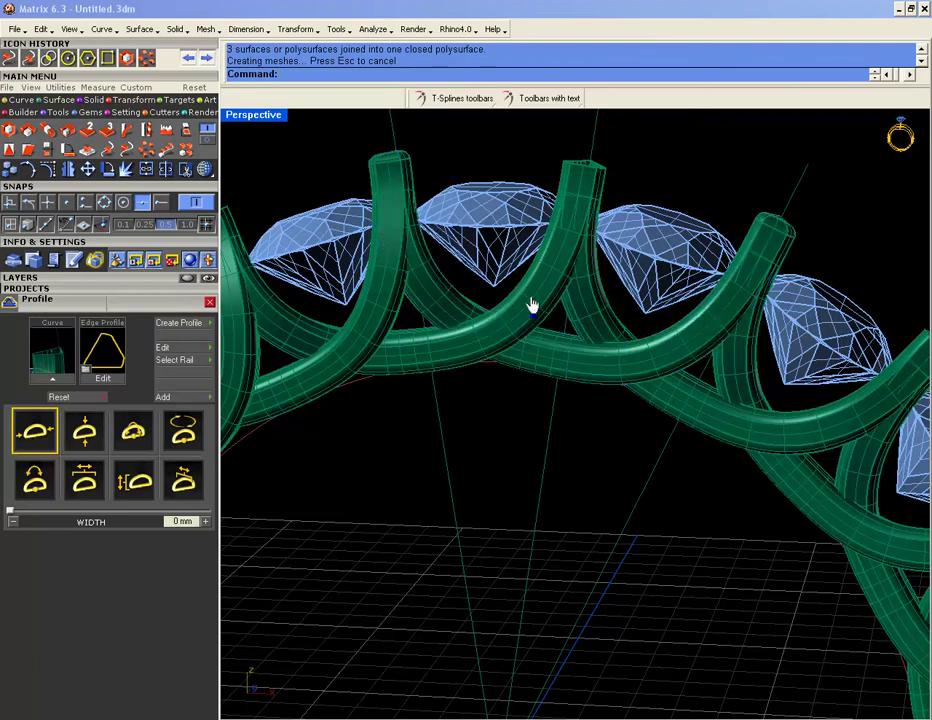
left_click(588, 313)
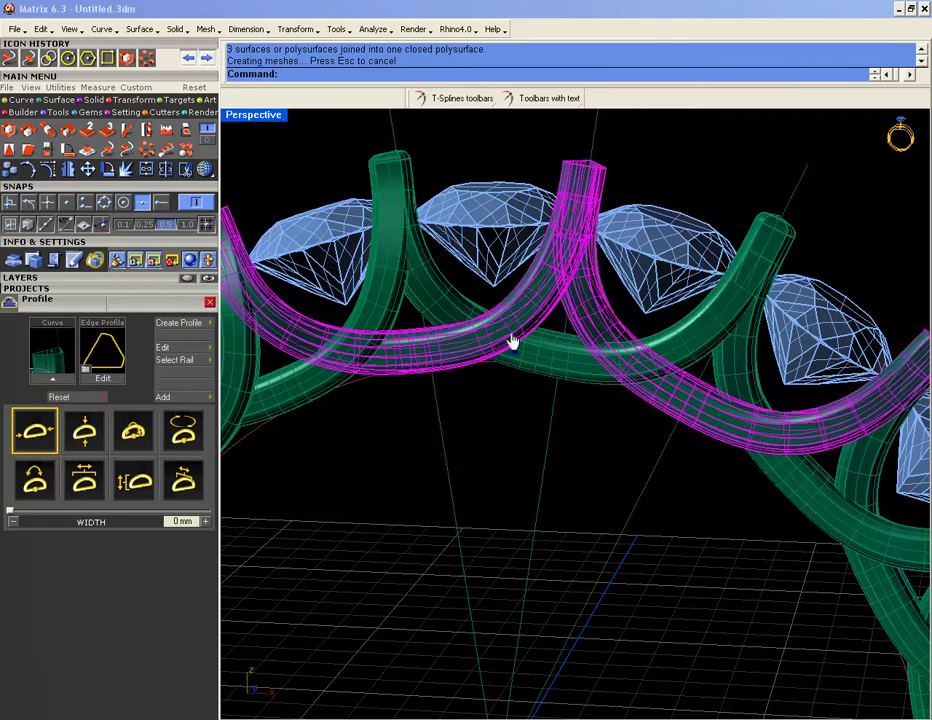
key("ctrl+a")
left_click_drag(705, 566, 442, 507)
left_click(473, 489)
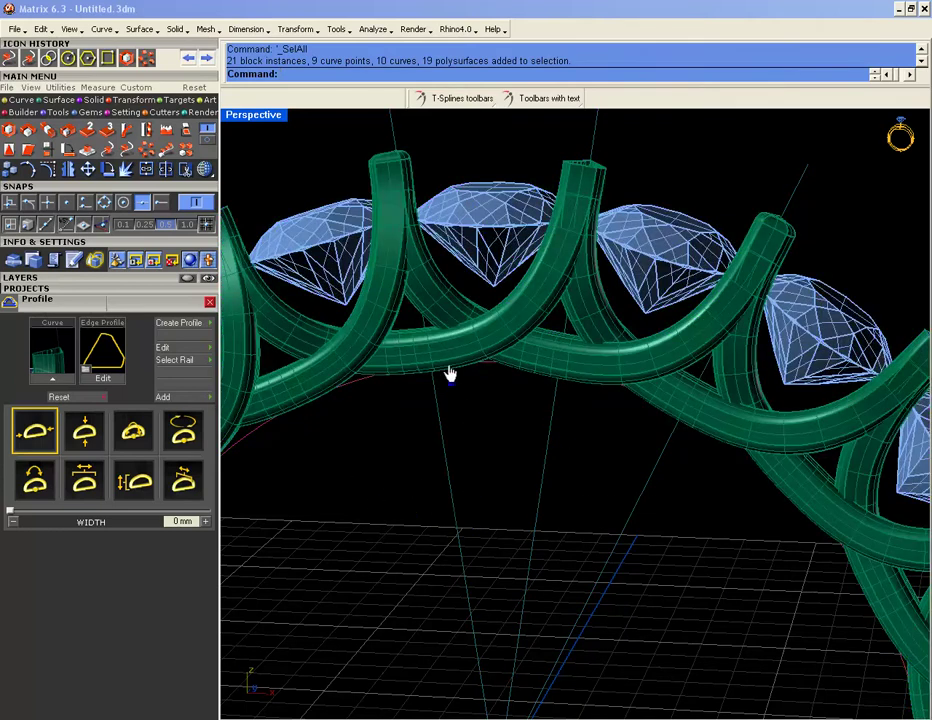
- Select everything on the Metal 01 layer, deselect the capped prong and its construction curves, and delete the remaining uncapped prong copies
left_click(24, 279)
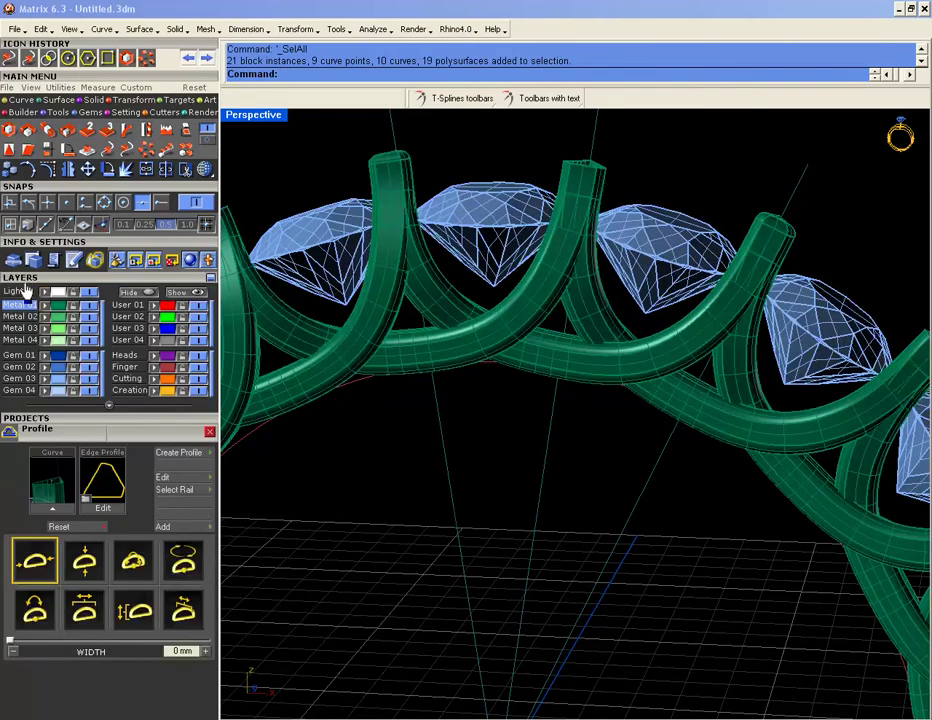
left_click(58, 312)
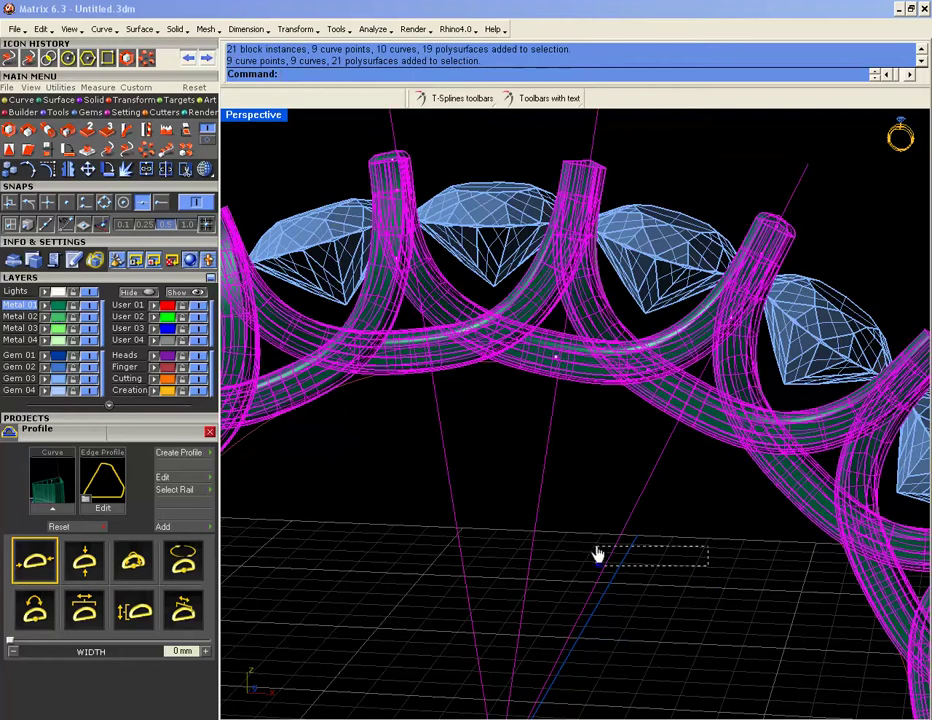
left_click(532, 376, "ctrl")
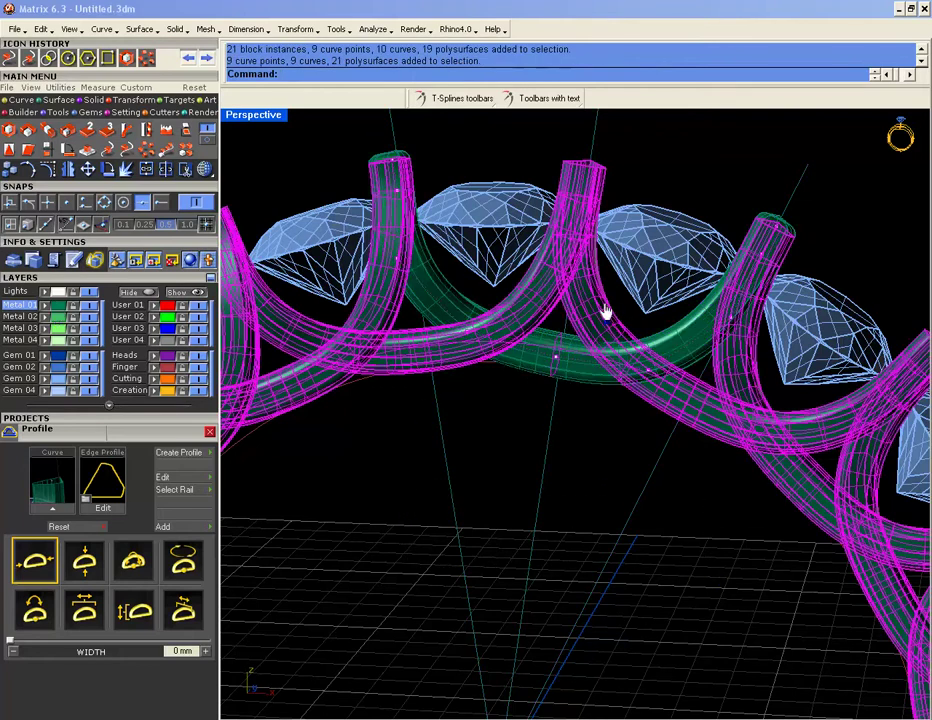
left_click_drag(337, 143, 428, 288, "ctrl")
left_click_drag(594, 420, 710, 321, "ctrl")
left_click_drag(702, 174, 813, 361, "ctrl")
left_click_drag(396, 455, 550, 295, "ctrl")
left_click_drag(392, 210, 533, 389, "ctrl")
left_click_drag(498, 440, 760, 201, "ctrl")
right_click_drag(537, 354, 513, 375)
key("Delete")
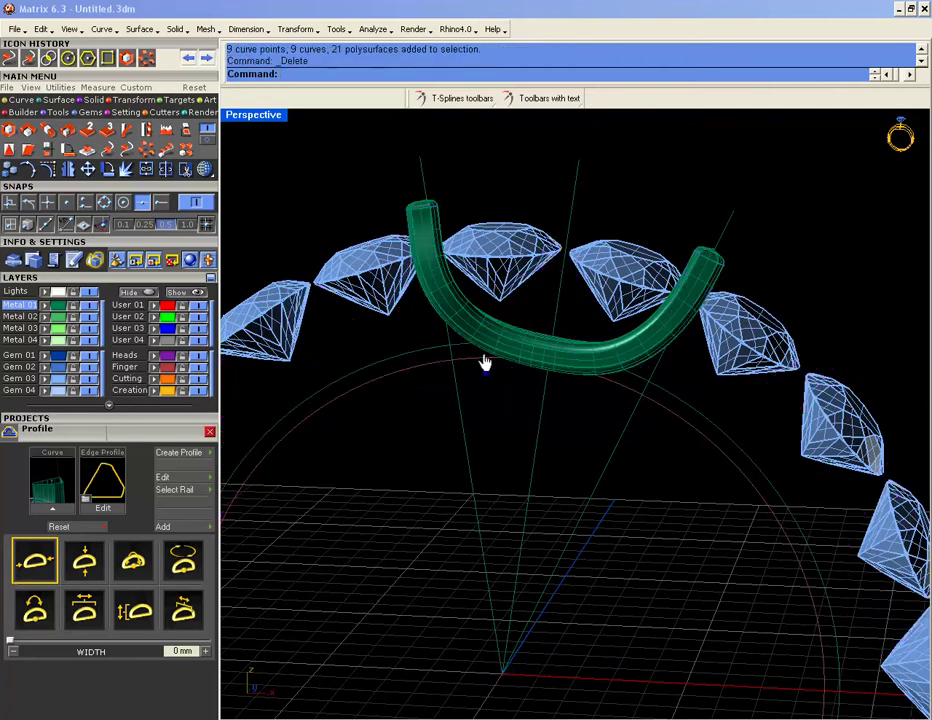
- Polar array the capped prong around the origin with 21 items over 360 degrees in the Through Finger view
left_click(443, 302)
left_click(477, 344)
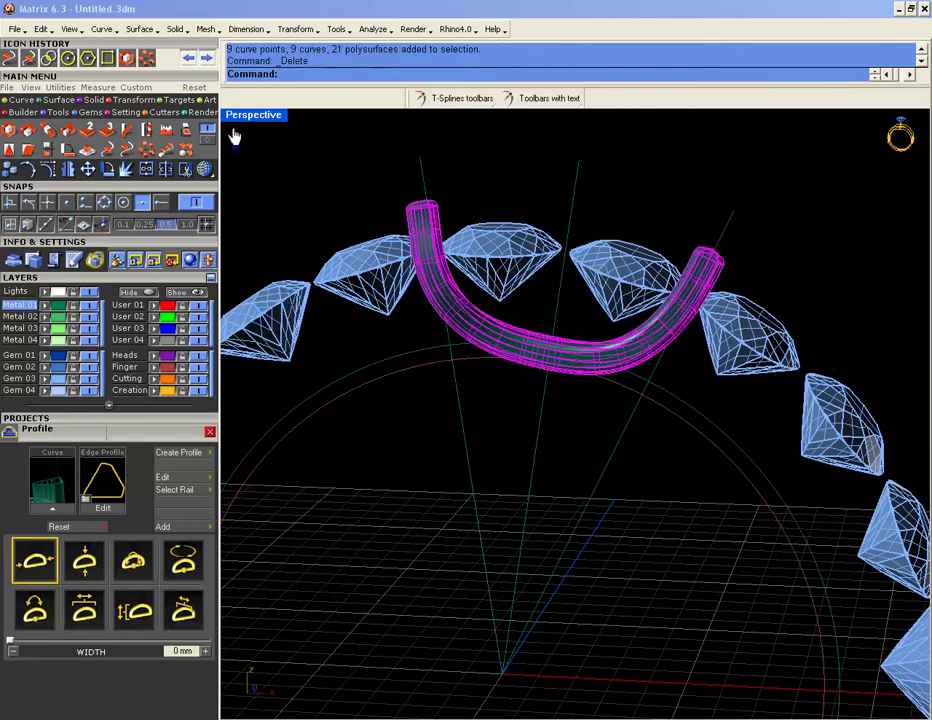
left_click_drag(313, 180, 779, 437)
key("Escape")
left_click(434, 211)
double_click(276, 118)
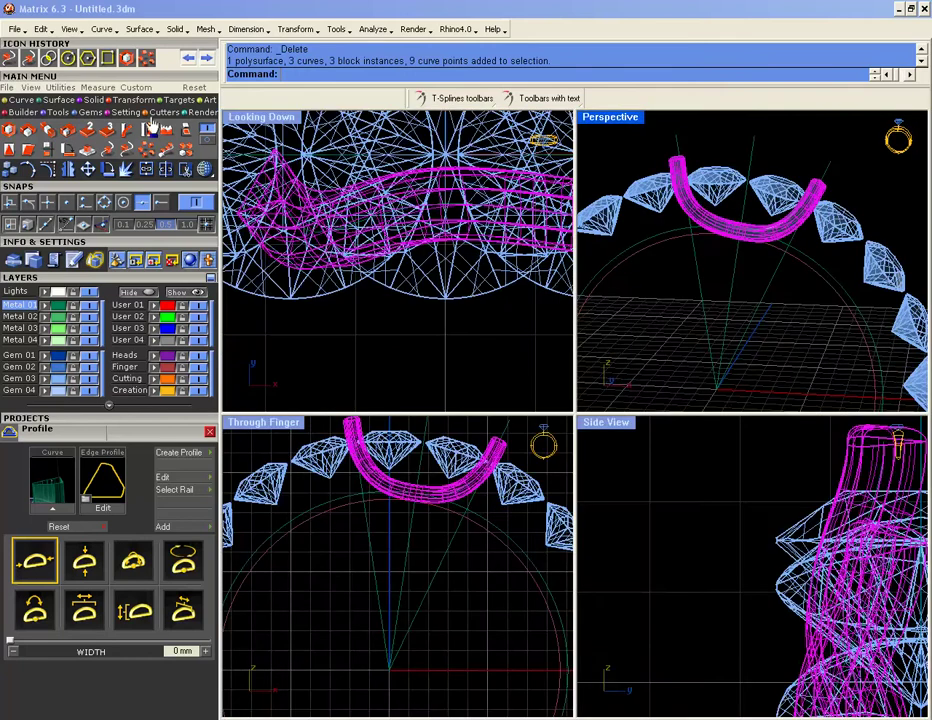
left_click(151, 153)
right_click_drag(392, 564, 398, 526)
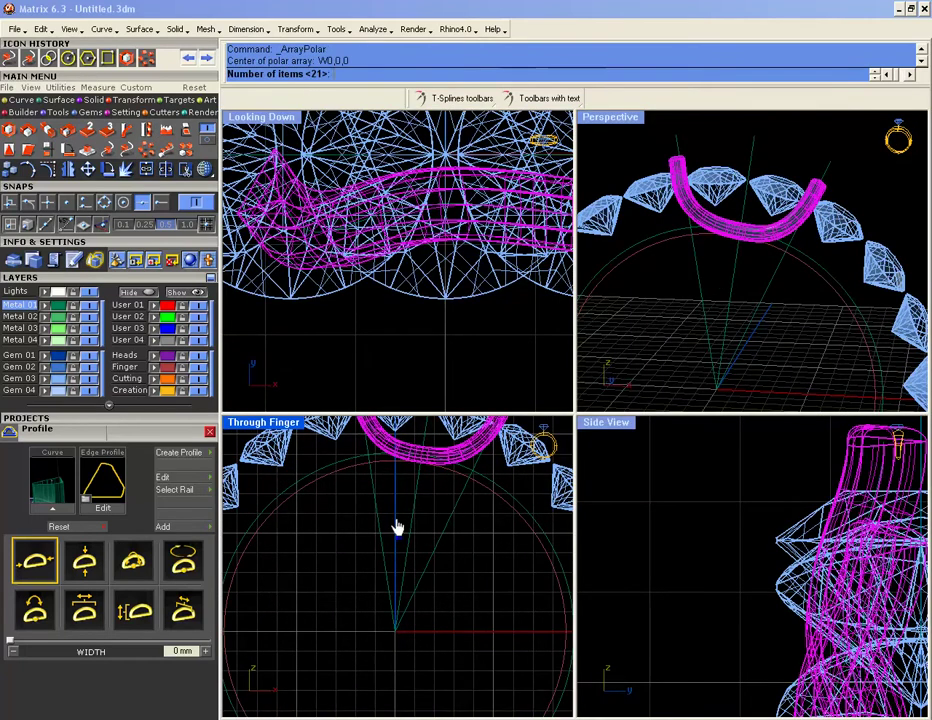
key("Return")
key("Return")
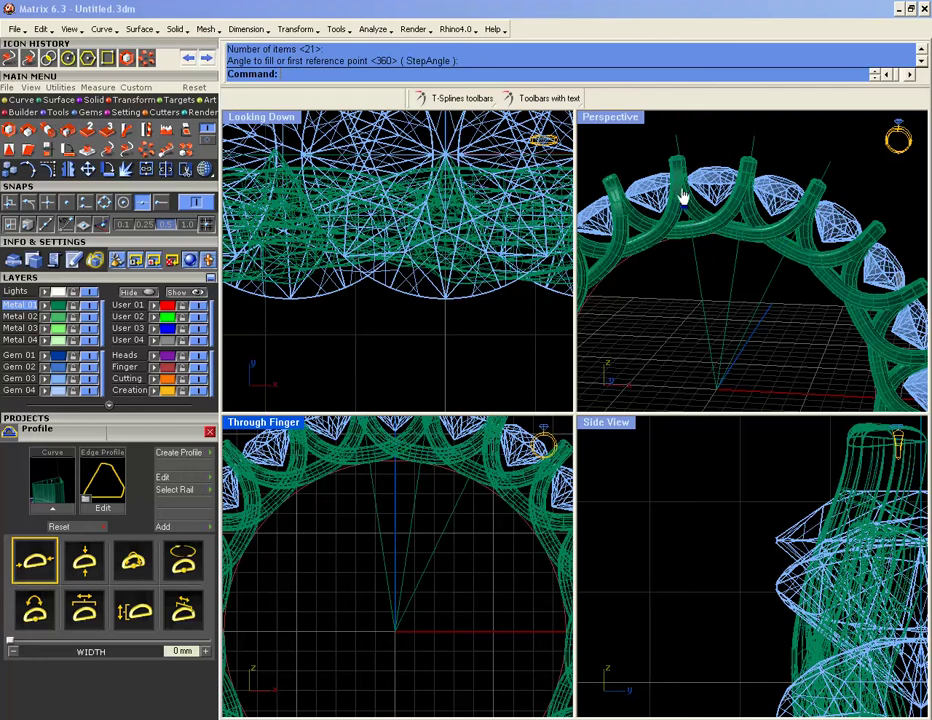
- Start a gallery rail bezel on the top diamond in the maximized Perspective view and give it a rounded-square profile
double_click(613, 120)
left_click(498, 281)
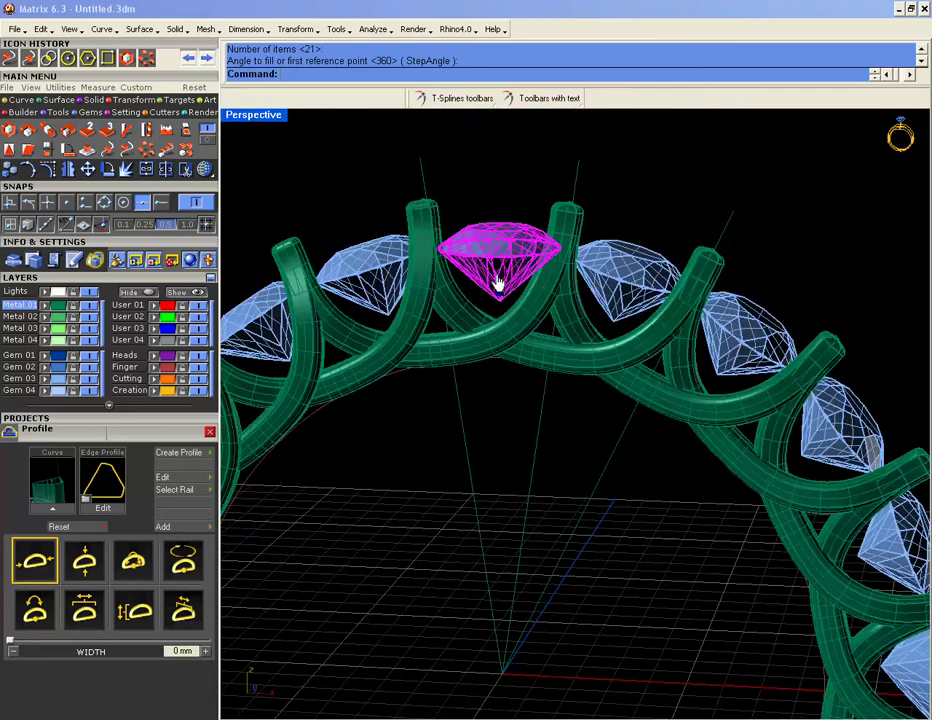
right_click(498, 283)
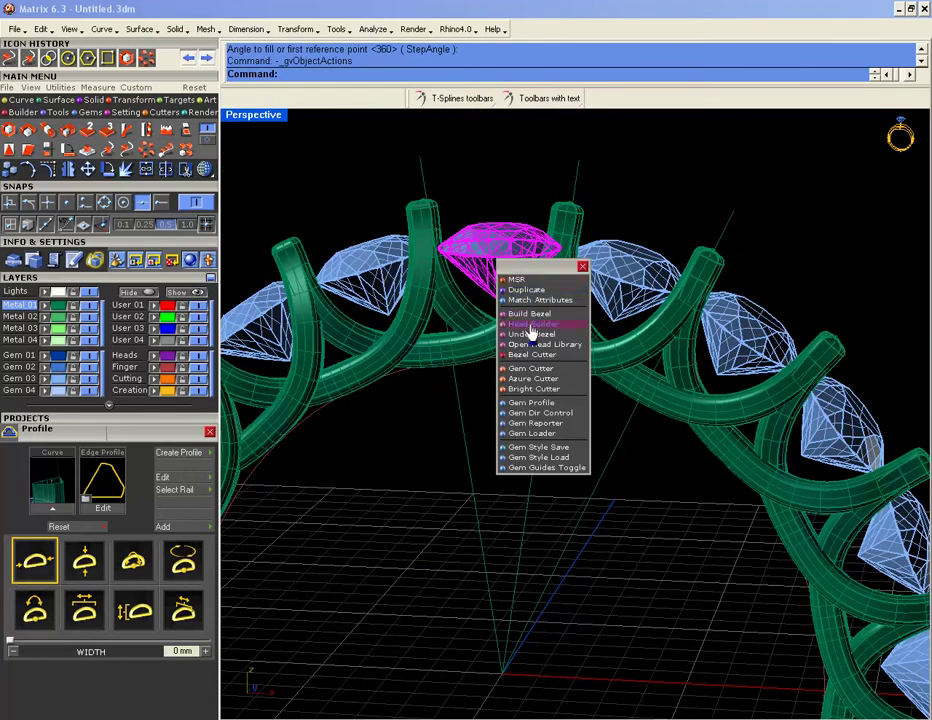
left_click(528, 336)
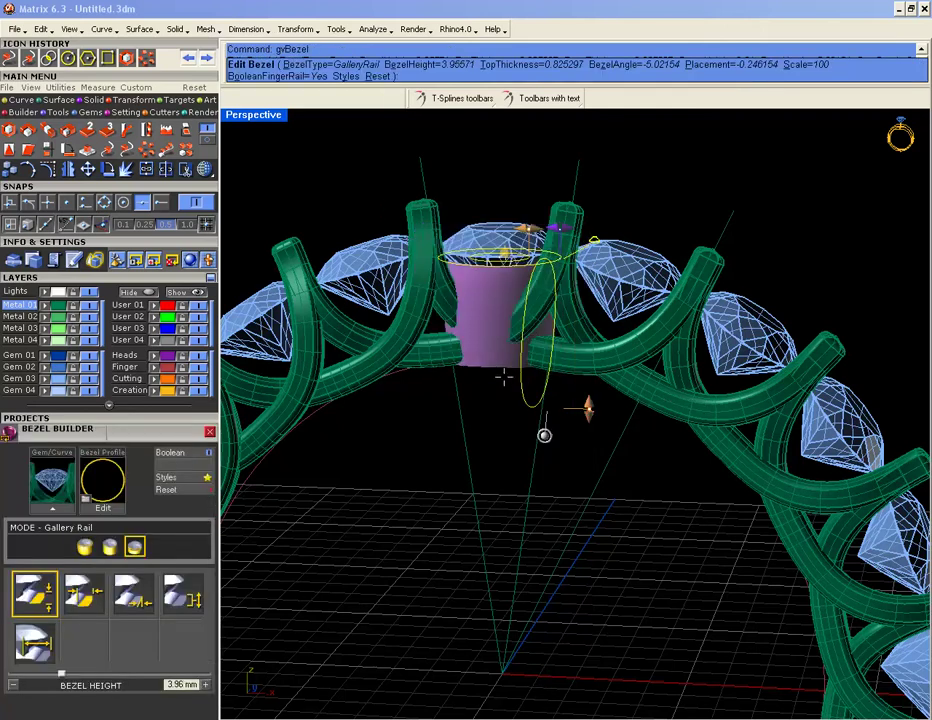
left_click(113, 452)
left_click(503, 599)
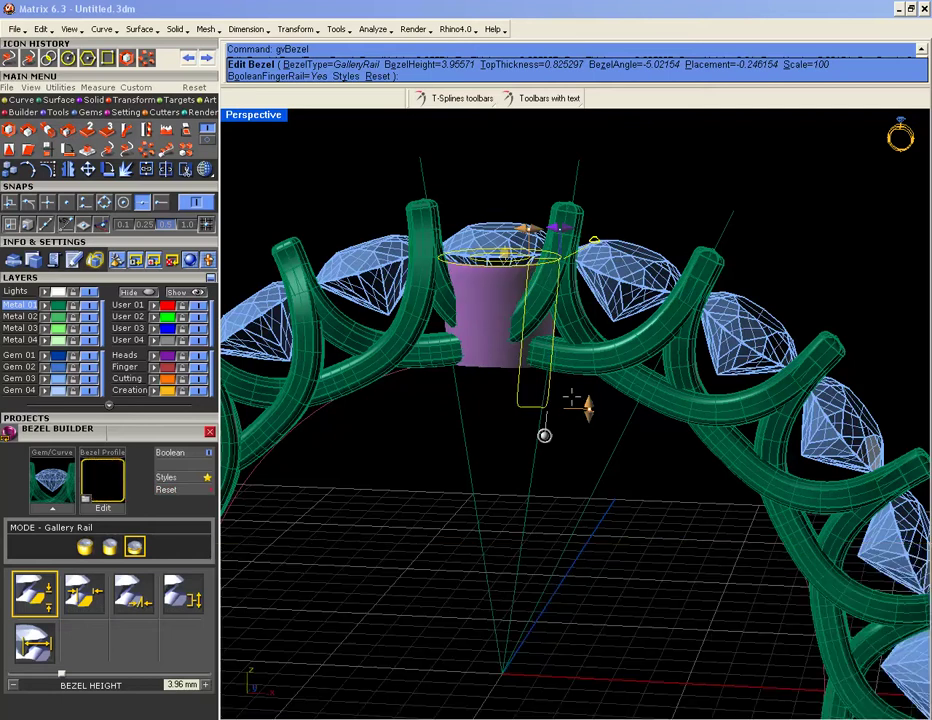
- Set the gallery rail's height to about 0.77 mm and create it beneath the top diamond
left_click_drag(588, 408, 586, 285)
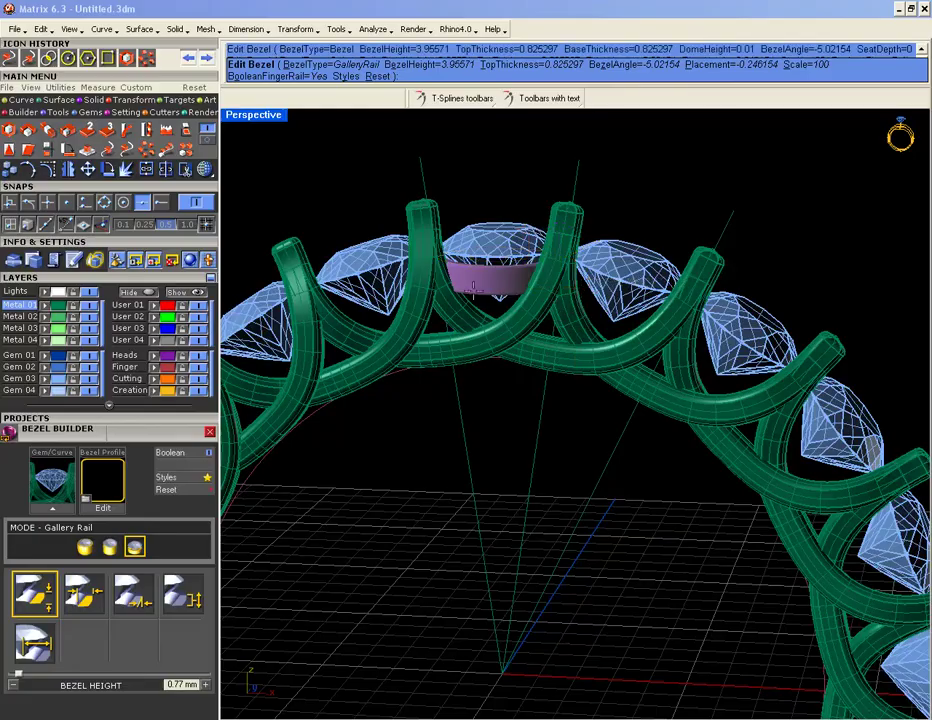
right_click_drag(461, 442, 555, 386)
scroll(465, 512, "up", 5)
right_click(533, 536)
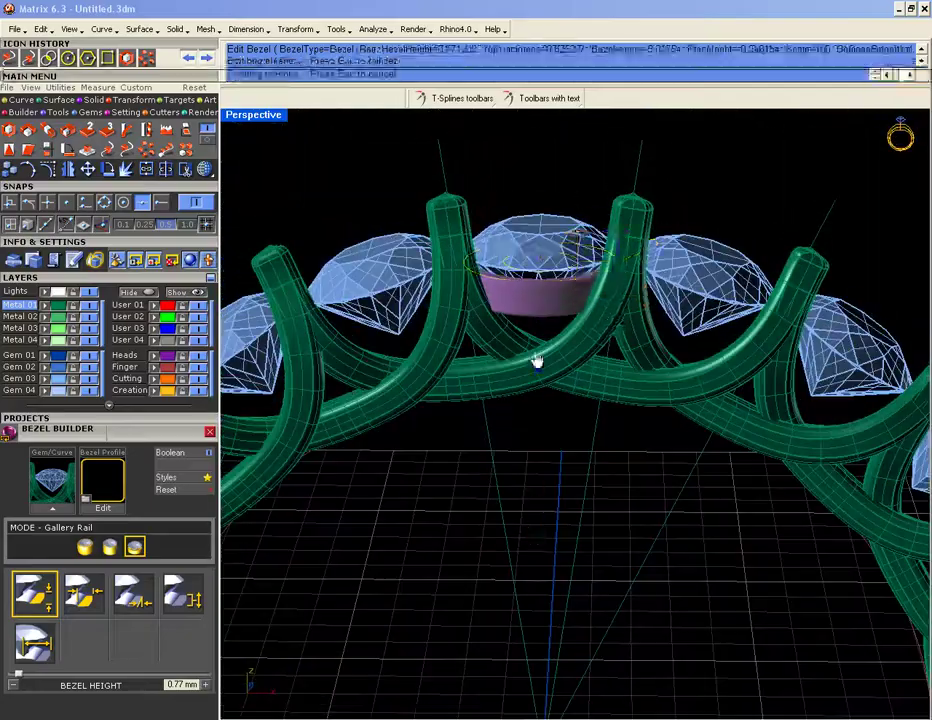
- Select all the diamonds except the top one and match their attributes to it, applying its gallery rail bezel style
left_click(537, 311)
right_click_drag(535, 350, 526, 330)
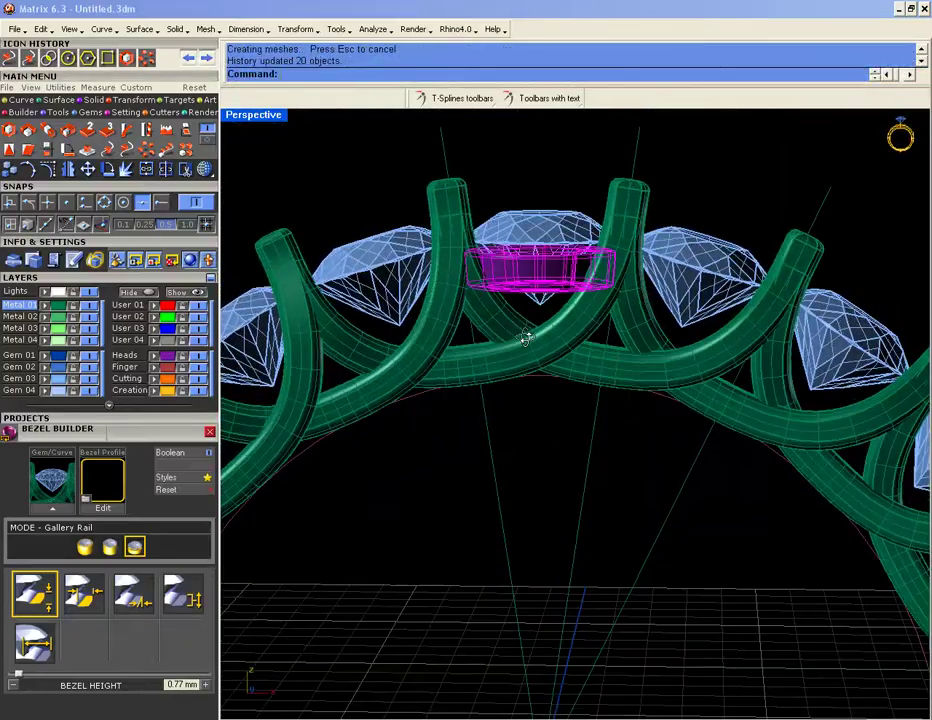
left_click(489, 285, "ctrl")
left_click(488, 224, "ctrl")
key("F6")
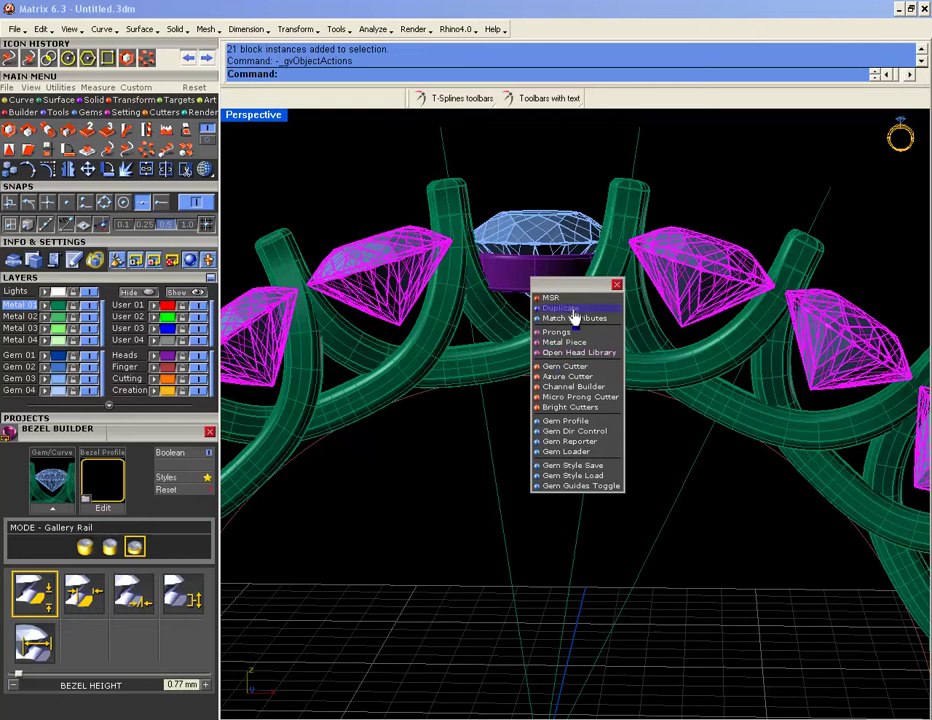
left_click(572, 318)
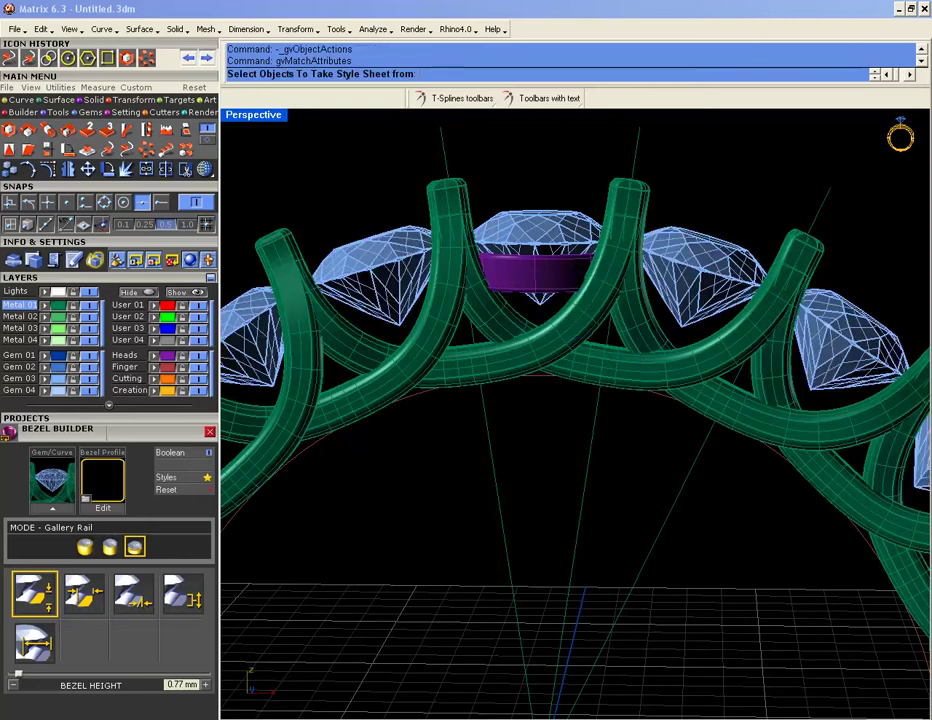
left_click(543, 256)
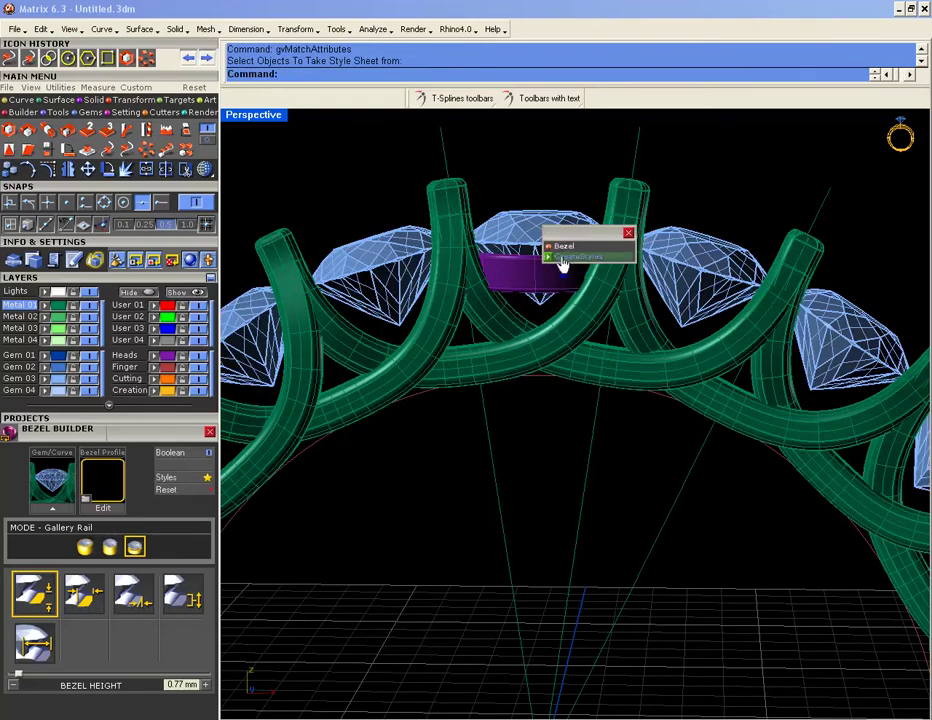
left_click(547, 258)
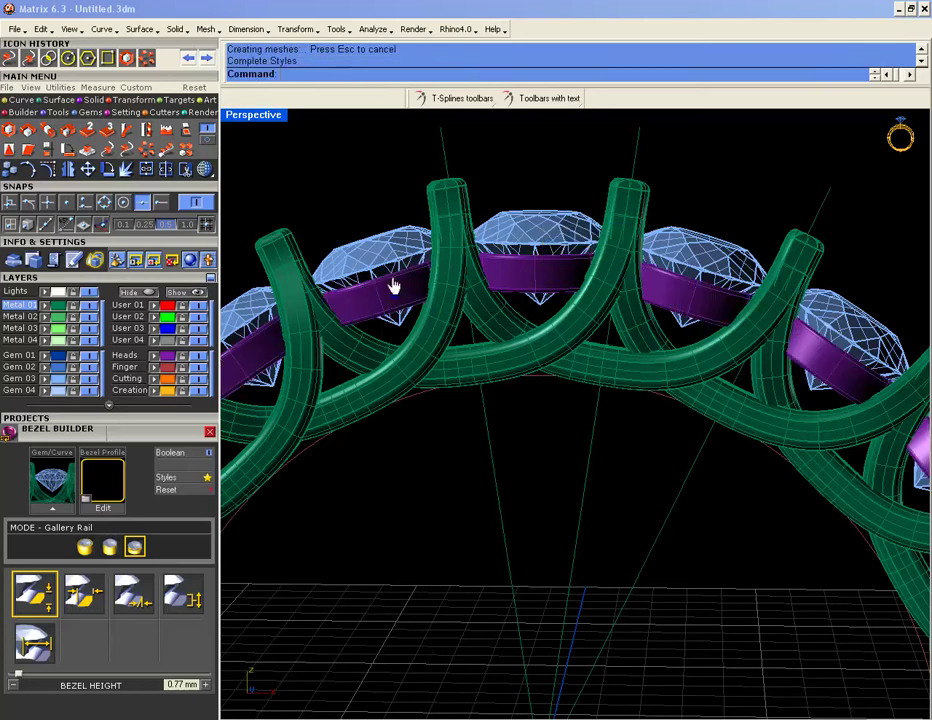
- Select the prongs on the Metal 01 layer and polar array them around the origin with 2 items over 360 degrees
scroll(423, 284, "down", 8)
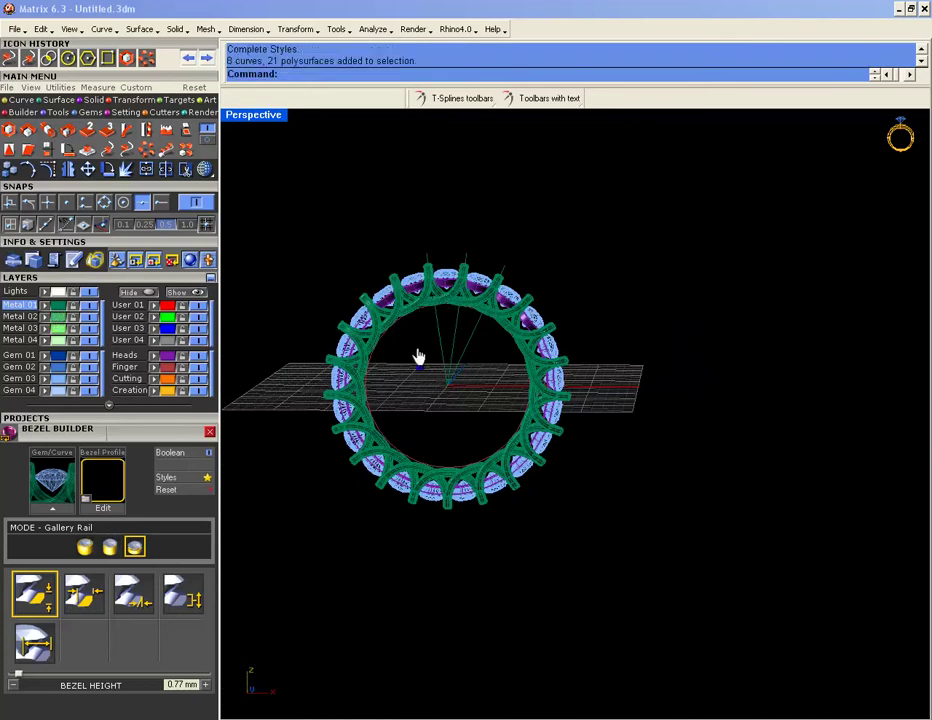
right_click_drag(416, 358, 435, 371)
scroll(435, 371, "up", 3)
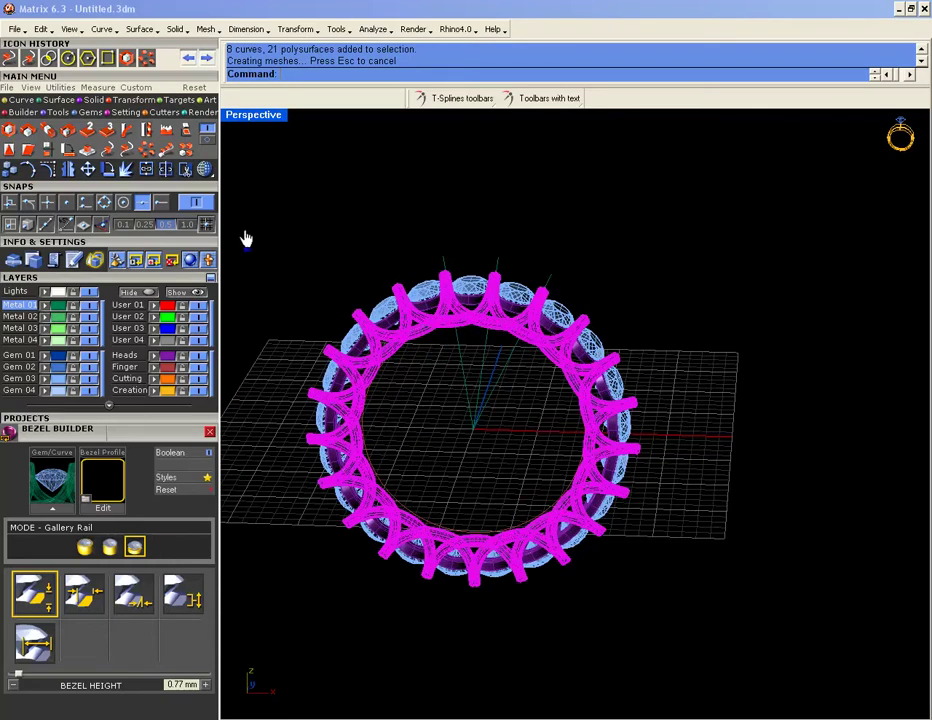
left_click(148, 154)
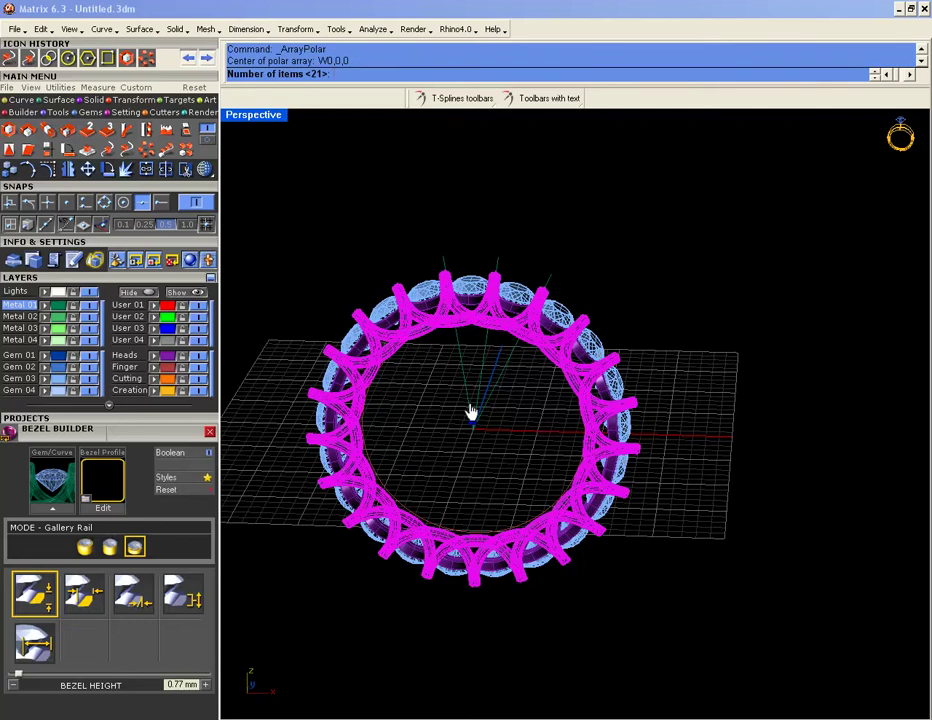
key("Return")
key("Return")
- Examine the doubled prongs from above, the side and the front, including how their tips meet between the diamonds
right_click_drag(453, 335, 482, 215, "ctrl")
right_click_drag(644, 386, 464, 288)
scroll(470, 295, "up", 9)
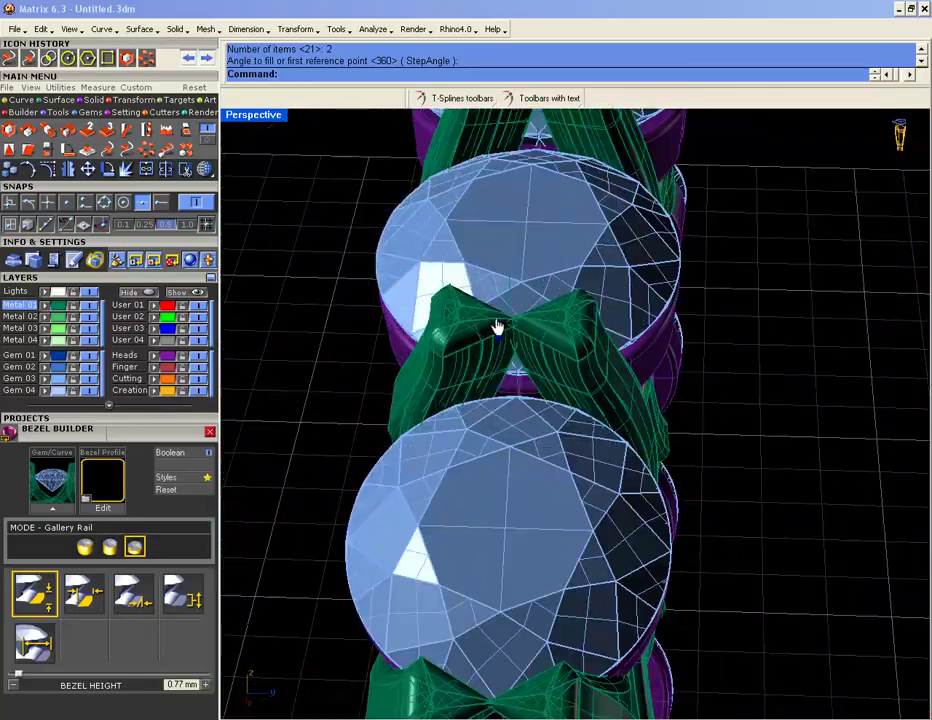
scroll(503, 328, "up", 7)
scroll(492, 375, "down", 10)
right_click_drag(489, 381, 590, 383)
scroll(473, 372, "down", 8)
right_click_drag(473, 372, 603, 330)
mouse_move(538, 369)
right_mouse_down()
mouse_move(538, 420)
mouse_move(538, 369)
right_mouse_up()
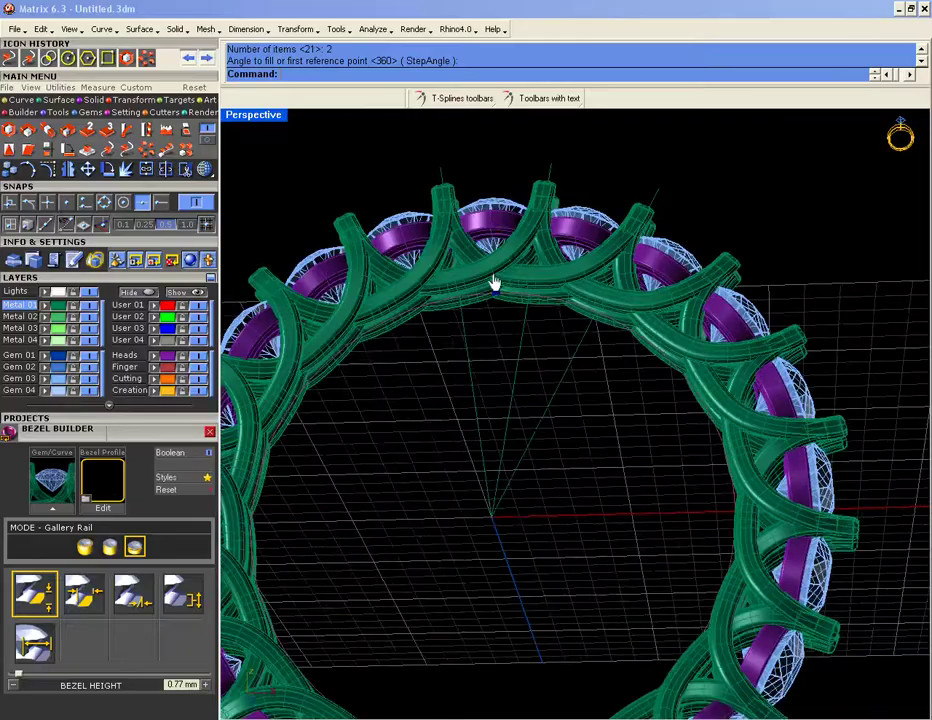
scroll(494, 284, "down", 6)
right_click_drag(506, 270, 485, 408)
right_click_drag(524, 347, 508, 277)
right_click_drag(521, 139, 549, 228)
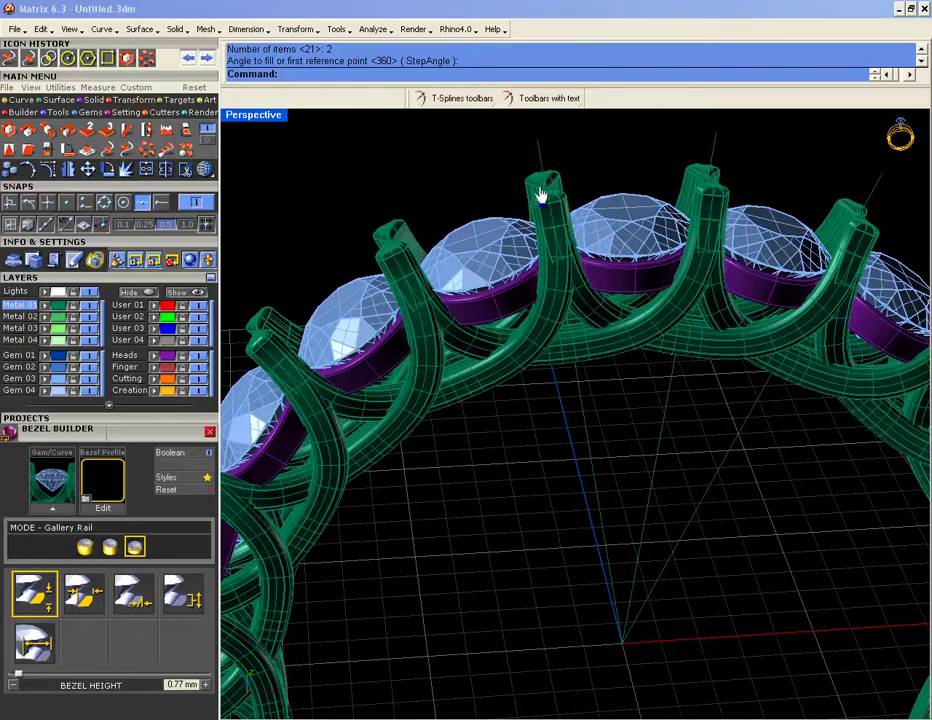
right_click_drag(588, 218, 513, 158)
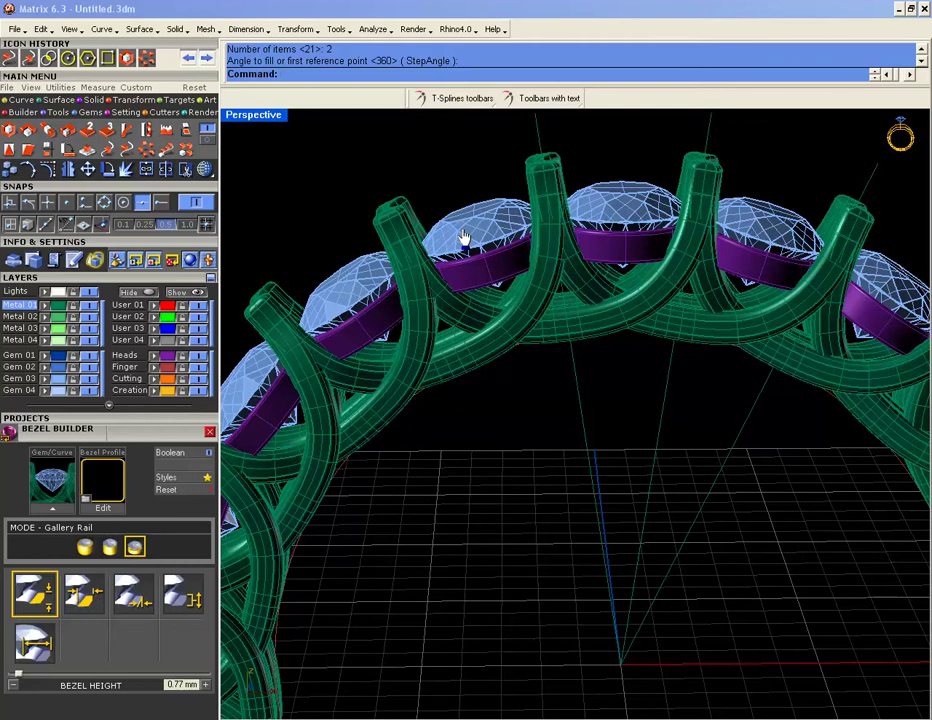
right_click_drag(612, 300, 571, 299)
- Undo back to the single capped prong and redo up to the doubled prongs with gallery rails to compare the stages
key("ctrl+z")
key("ctrl+z")
key("ctrl+z")
key("ctrl+z")
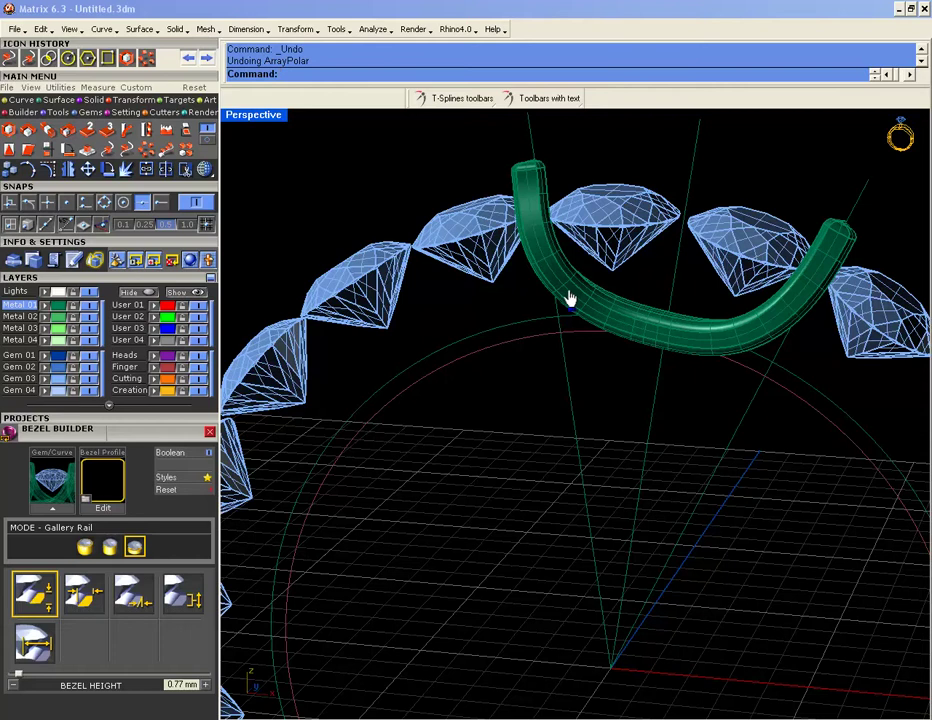
key("ctrl+y")
key("ctrl+y")
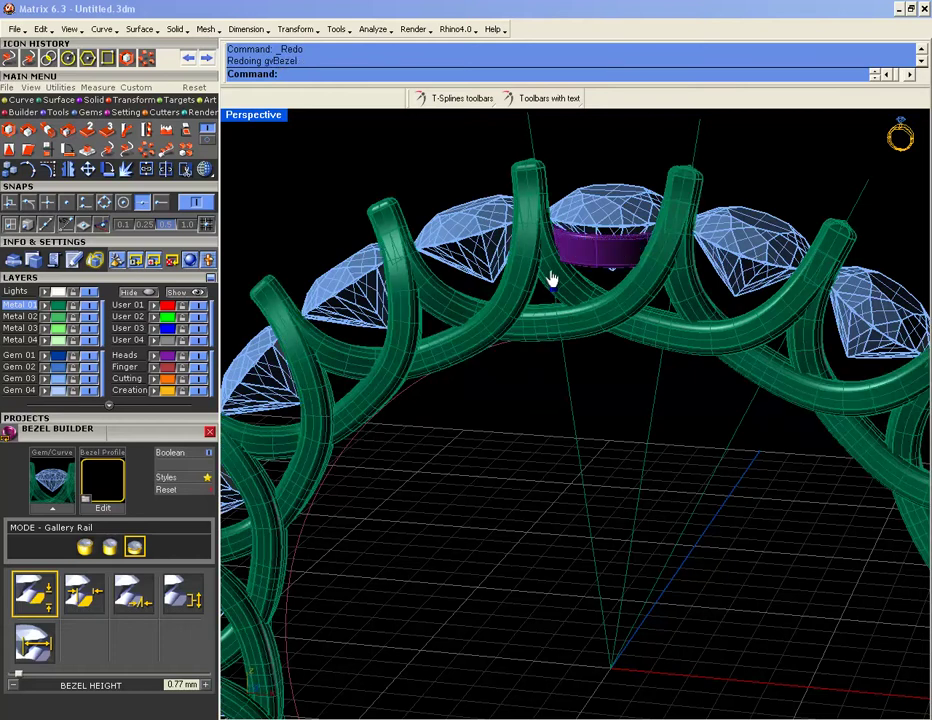
key("ctrl+y")
key("ctrl+y")
key("ctrl+y")
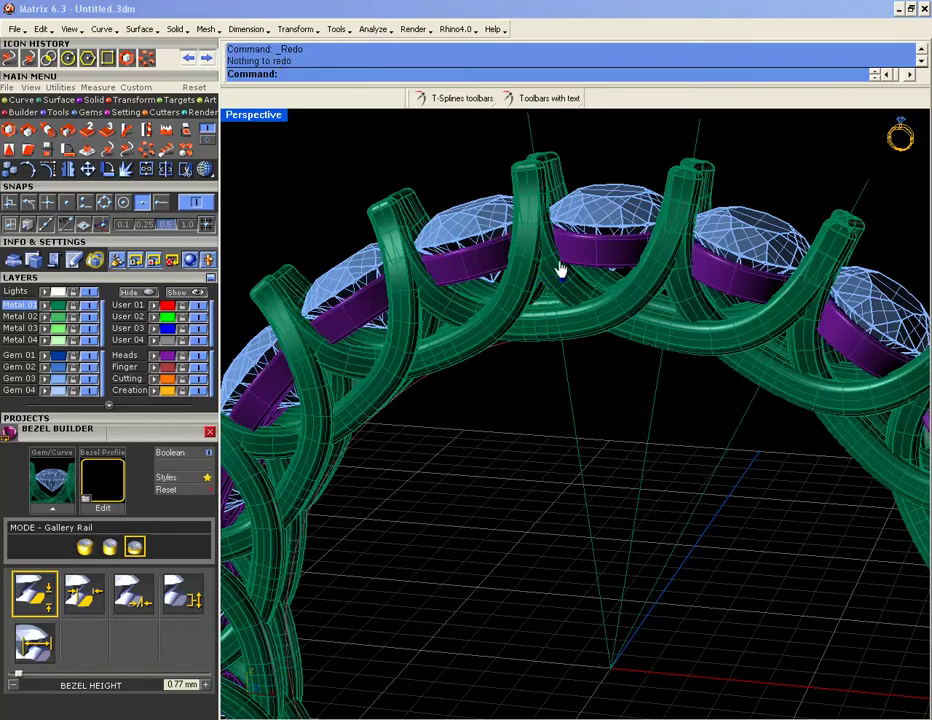
- Examine close up where two opposing prong tips meet between neighbouring diamonds
scroll(535, 264, "up", 4)
right_click_drag(535, 264, 535, 405)
scroll(541, 319, "down", 4)
scroll(535, 405, "up", 10)
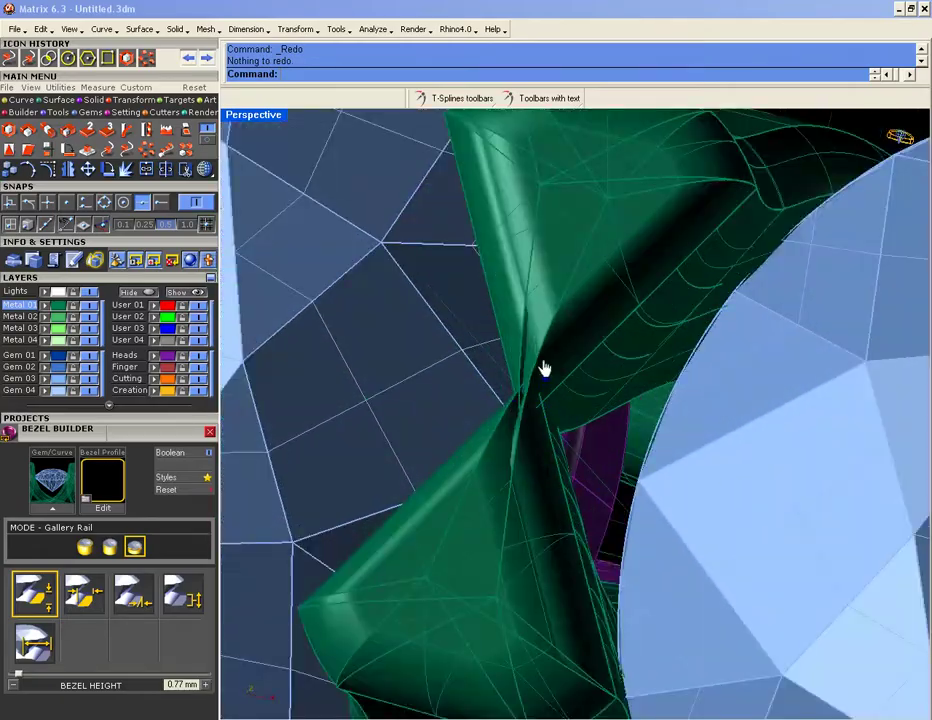
scroll(540, 380, "down", 6)
scroll(530, 392, "up", 4)
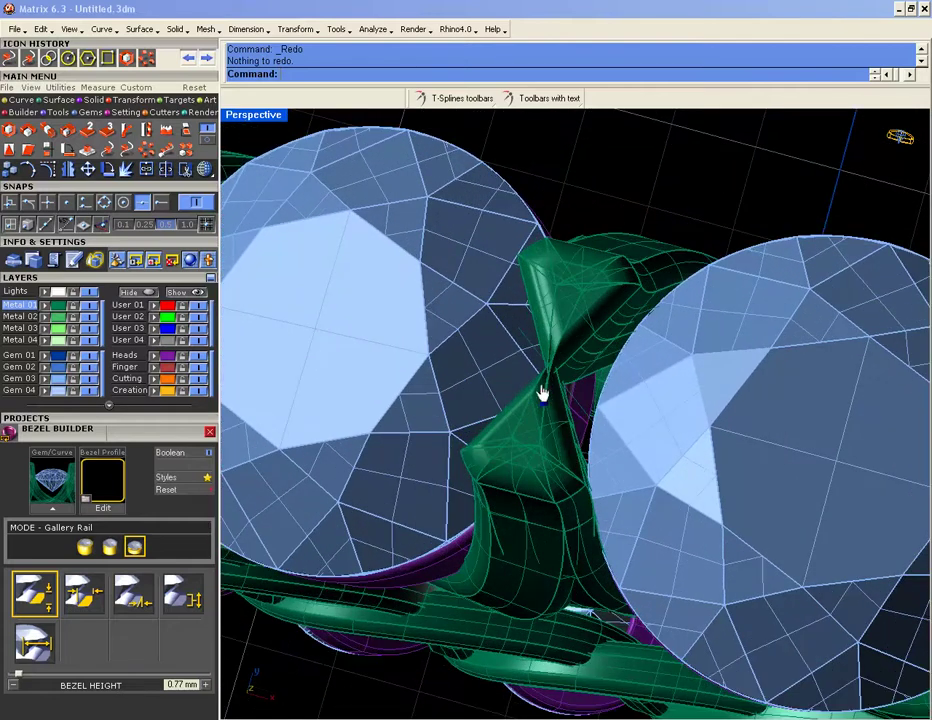
scroll(556, 368, "down", 6)
right_click_drag(549, 418, 548, 361)
- Undo the prong arrays and gallery rails again, and redo them while checking the whole ring
key("ctrl+z")
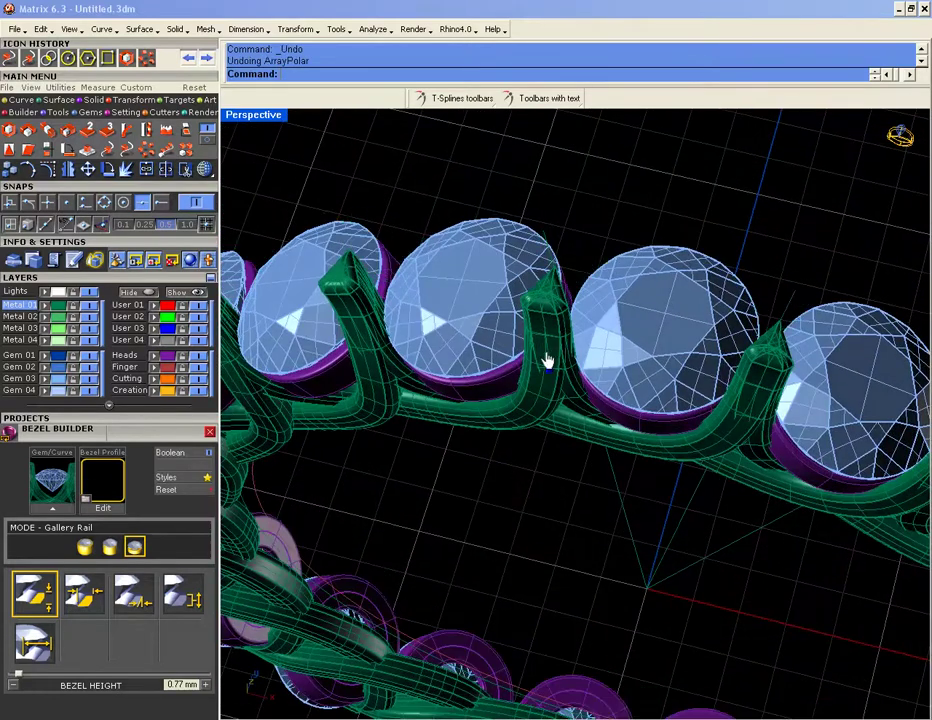
key("ctrl+z")
key("ctrl+z")
key("ctrl+z")
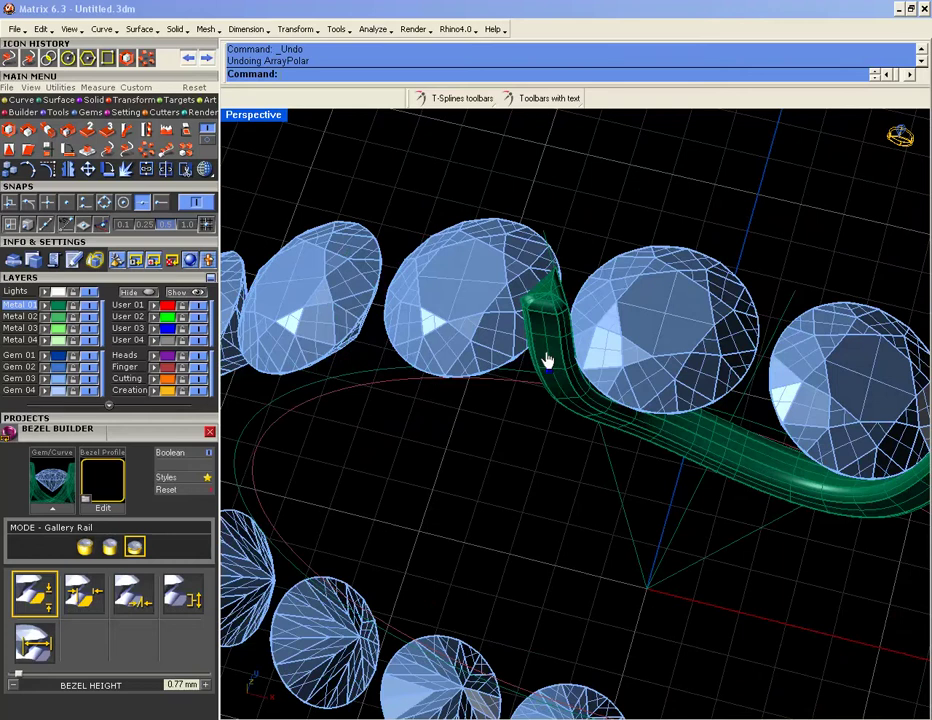
scroll(545, 354, "down", 5)
scroll(563, 291, "up", 3)
scroll(563, 300, "down", 4)
scroll(563, 305, "up", 3)
key("ctrl+y")
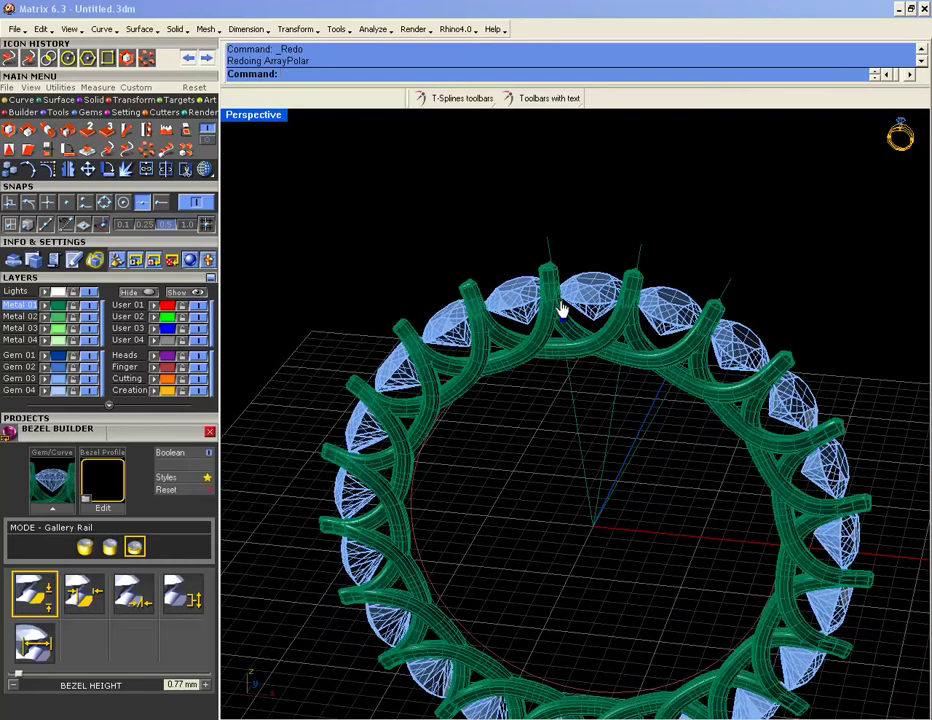
scroll(560, 325, "down", 4)
scroll(556, 338, "up", 3)
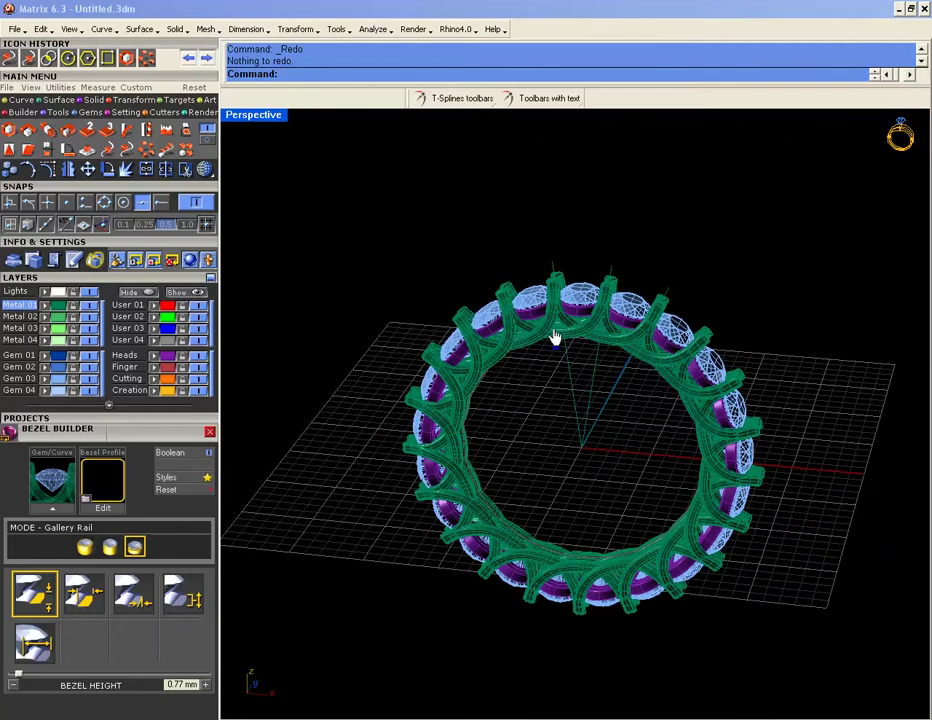
- Undo the doubled prongs and gallery rails and restore them while comparing the prong layout from the front
key("ctrl+a")
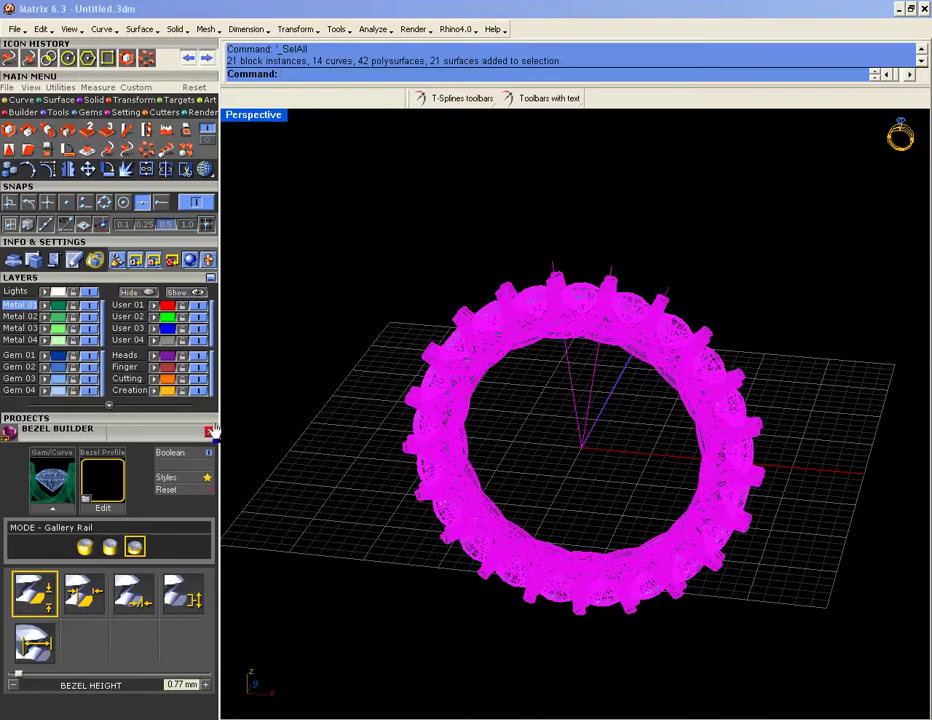
key("Escape")
key("ctrl+z")
key("ctrl+z")
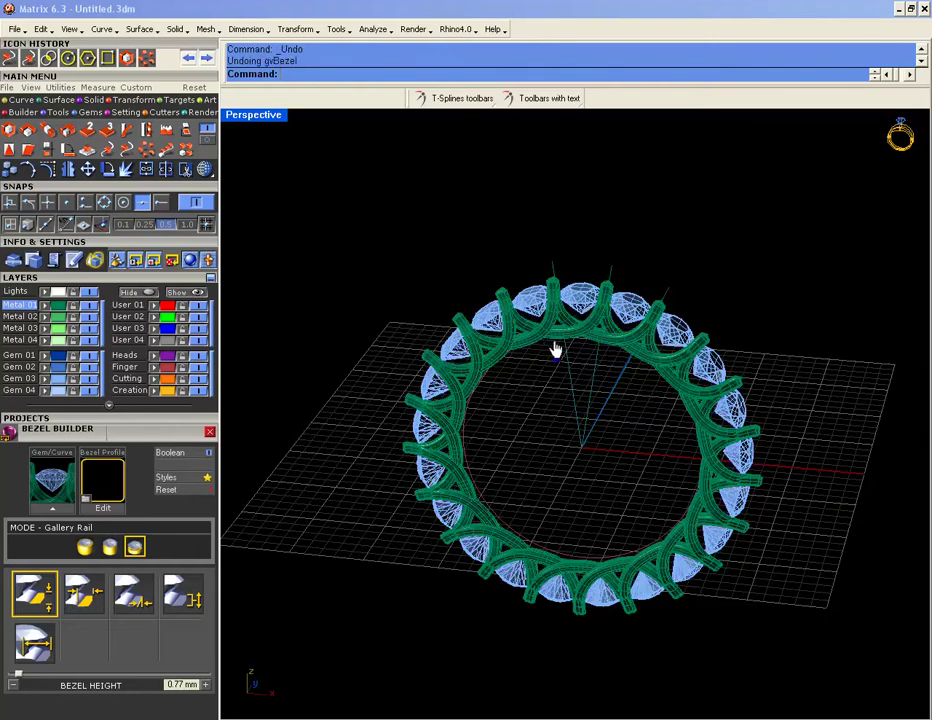
scroll(587, 330, "up", 3)
right_click_drag(587, 330, 626, 260)
scroll(598, 333, "up", 5)
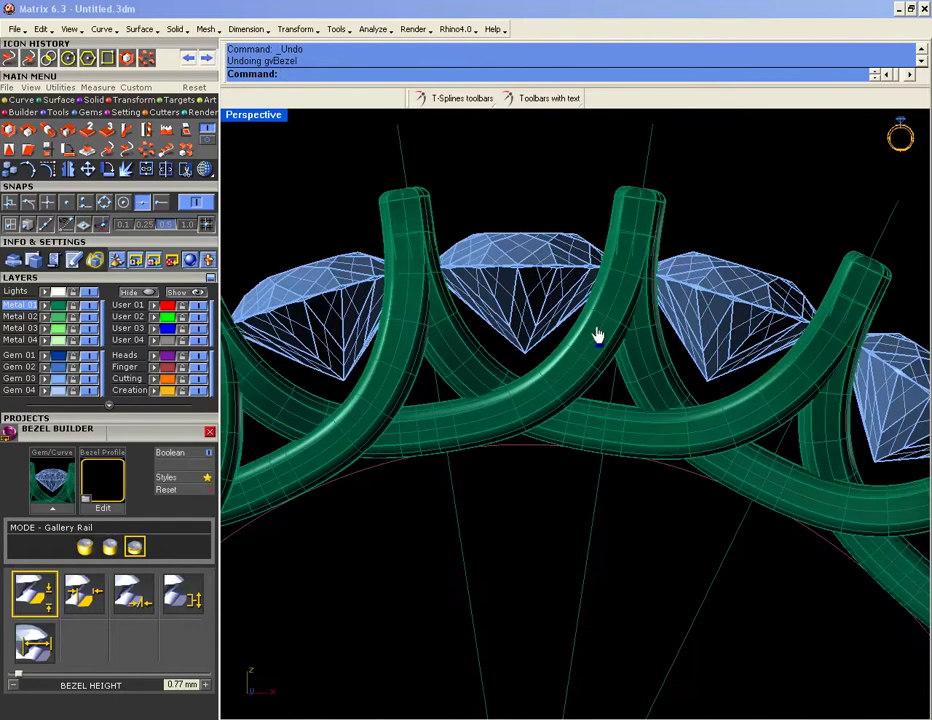
key("ctrl+y")
key("ctrl+y")
key("ctrl+y")
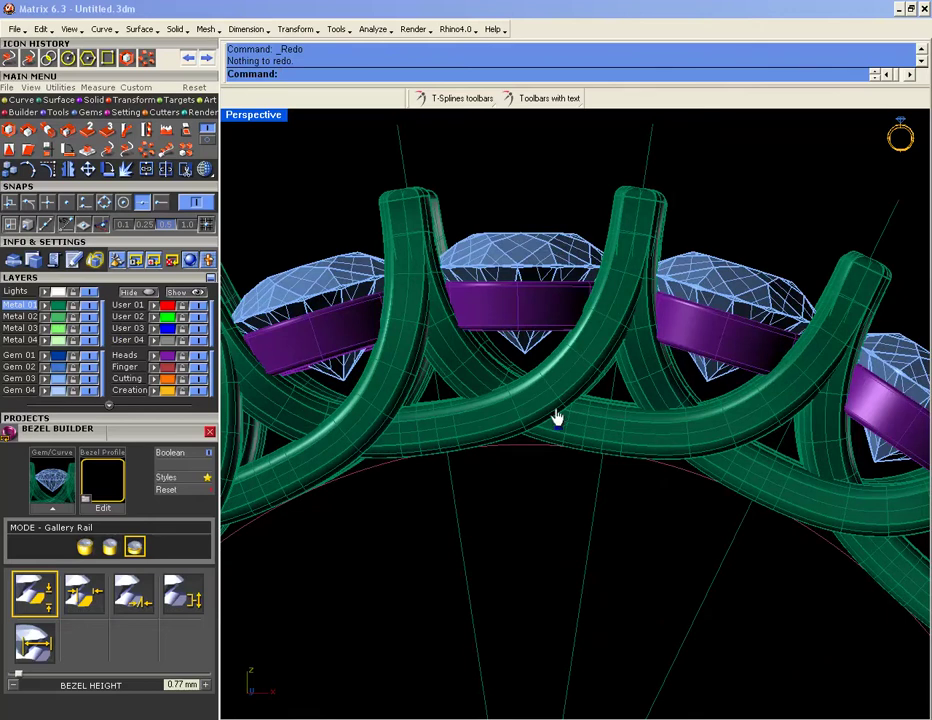
- Delete all the prong solids on the Metal 01 layer, keeping the prong's rail curve, profiles and construction lines
left_click(506, 420)
left_click(503, 478)
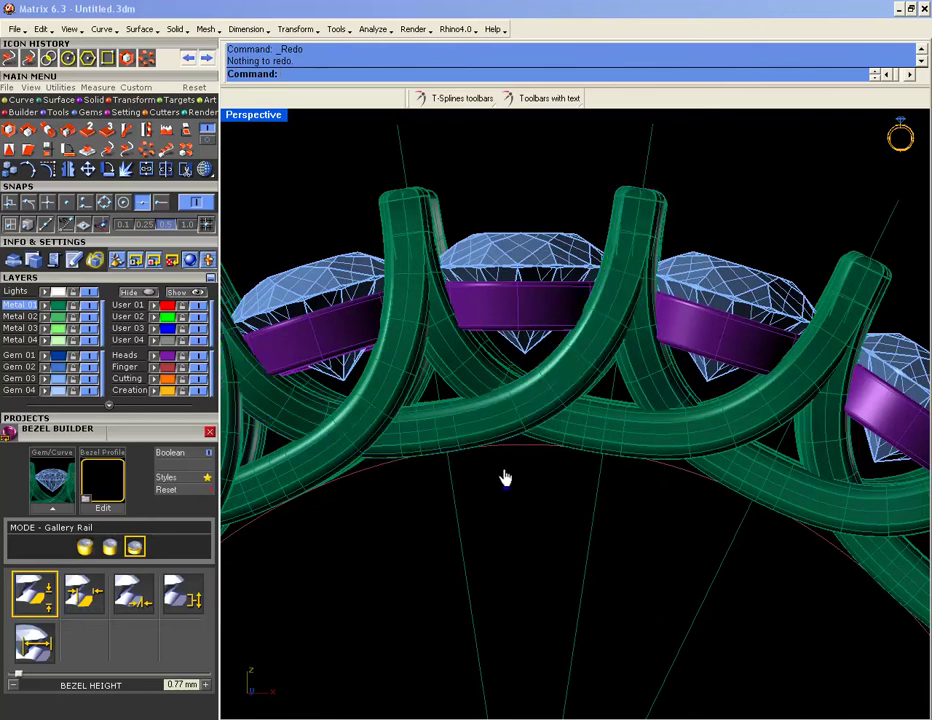
left_click(60, 308)
scroll(374, 285, "down", 5)
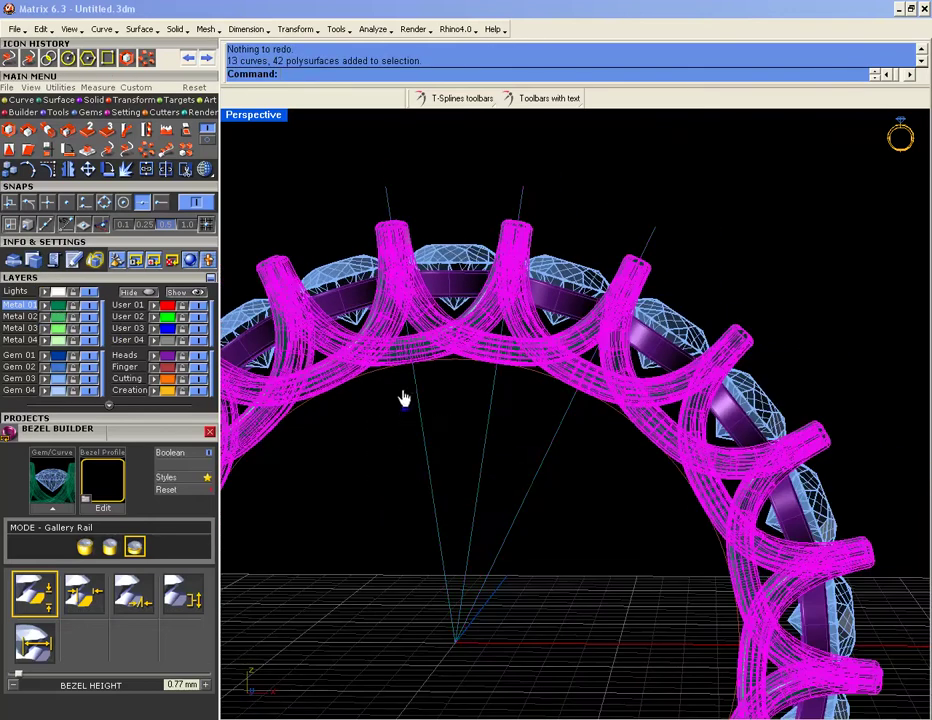
left_click_drag(349, 196, 575, 392, "ctrl")
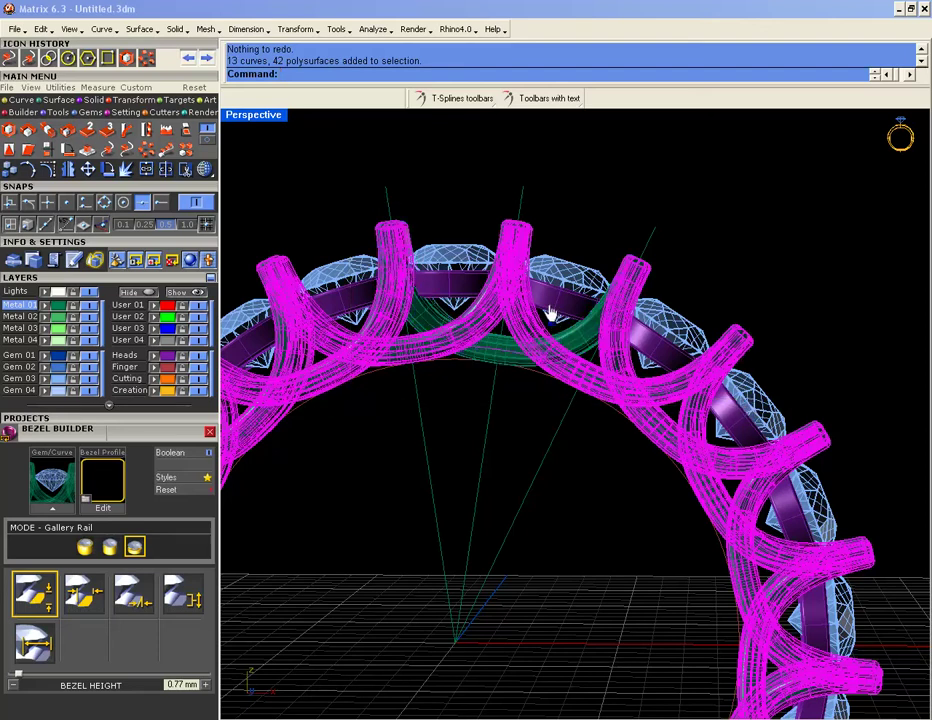
key("Delete")
left_click(479, 360)
key("Delete")
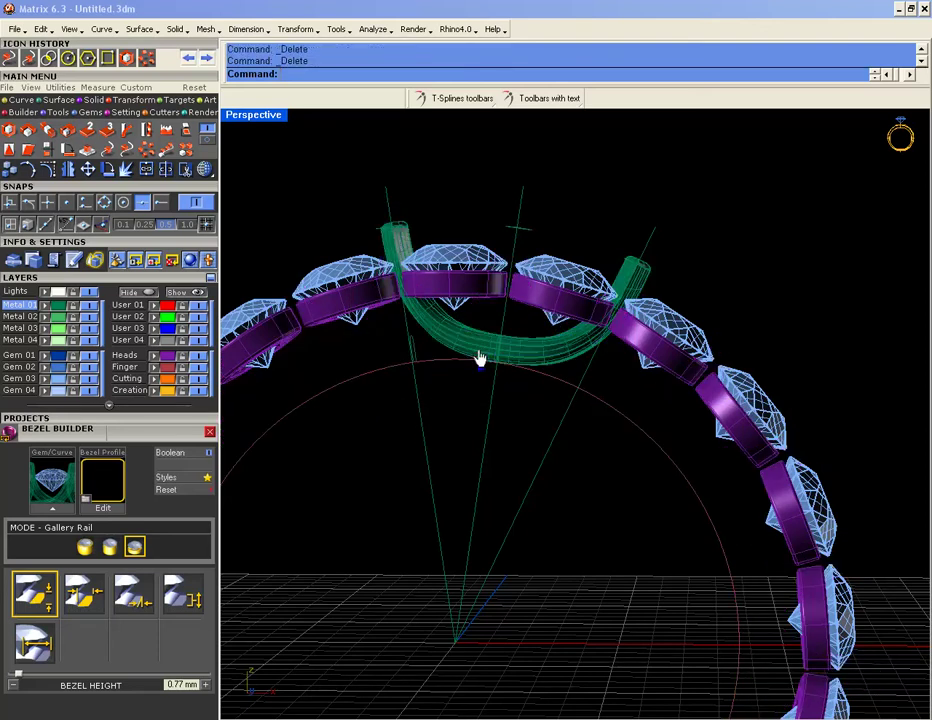
right_click_drag(479, 359, 446, 384)
right_click_drag(440, 323, 520, 365)
mouse_move(445, 353)
right_mouse_down()
mouse_move(472, 347)
mouse_move(461, 348)
right_mouse_up()
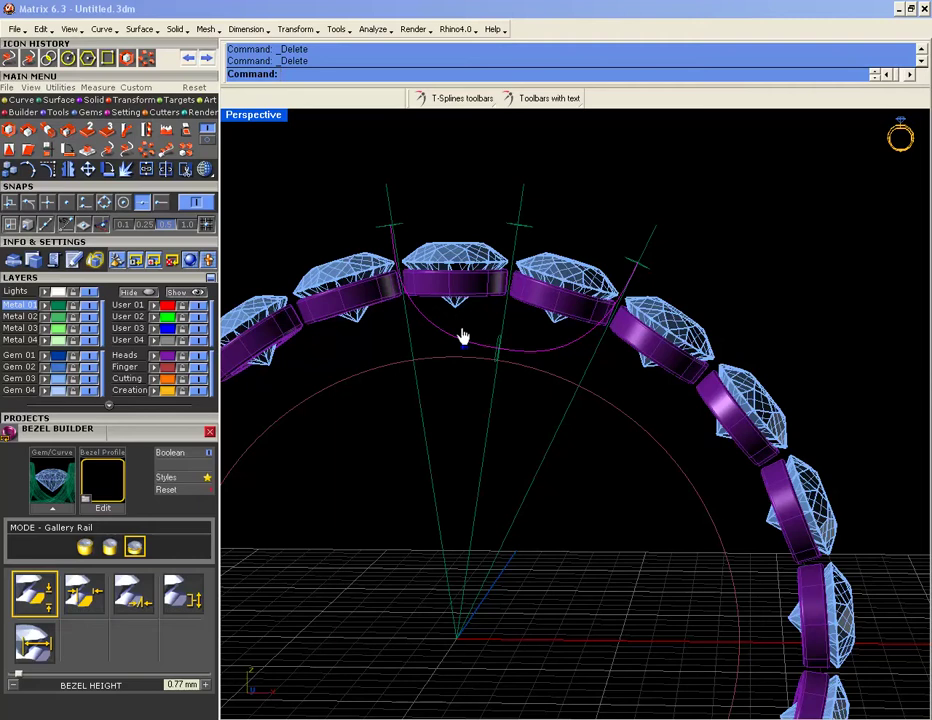
- Turn on points for the prong rail curve and end profiles, and scale both tips' points in 3D toward the origin
right_click_drag(461, 333, 445, 290)
left_click_drag(399, 204, 470, 244)
left_click(736, 245)
right_click_drag(745, 295, 672, 354)
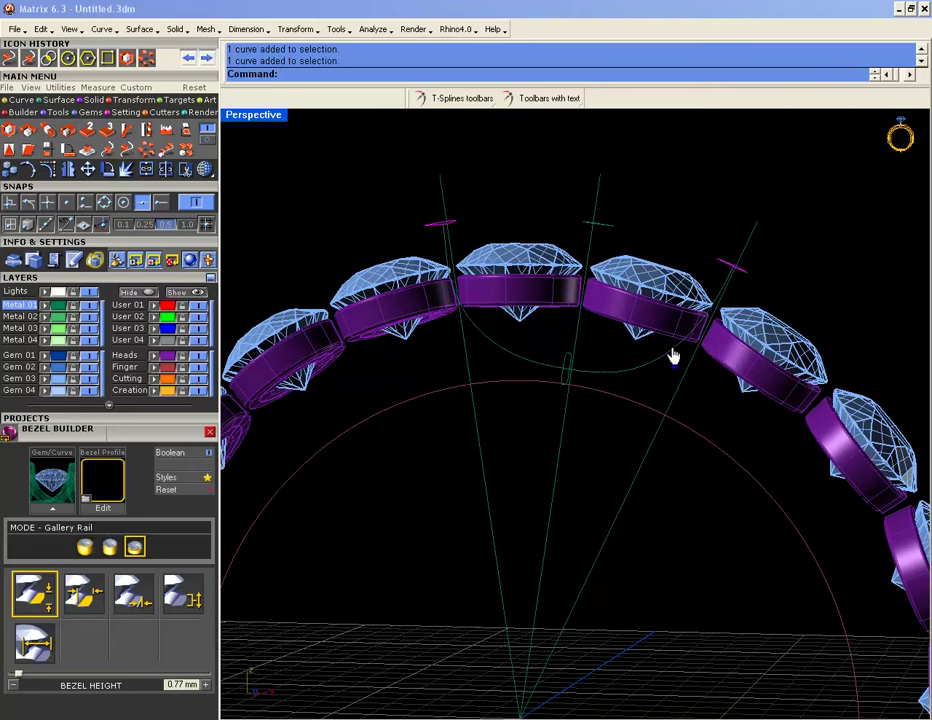
left_click(31, 128)
left_click_drag(369, 216, 481, 256)
left_click_drag(687, 248, 762, 320, "shift")
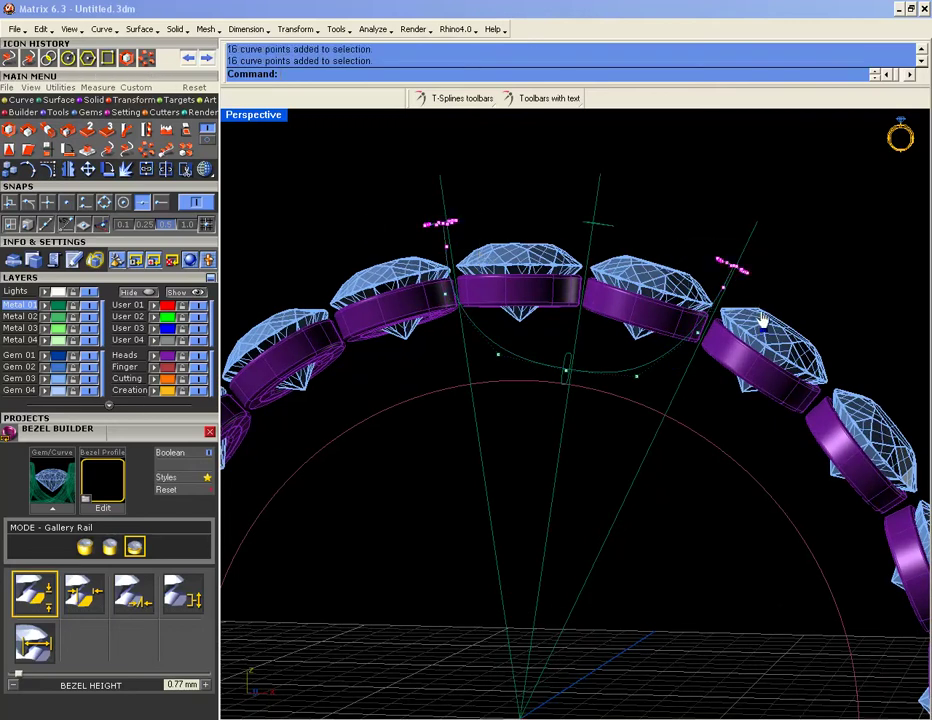
right_click_drag(655, 297, 616, 308)
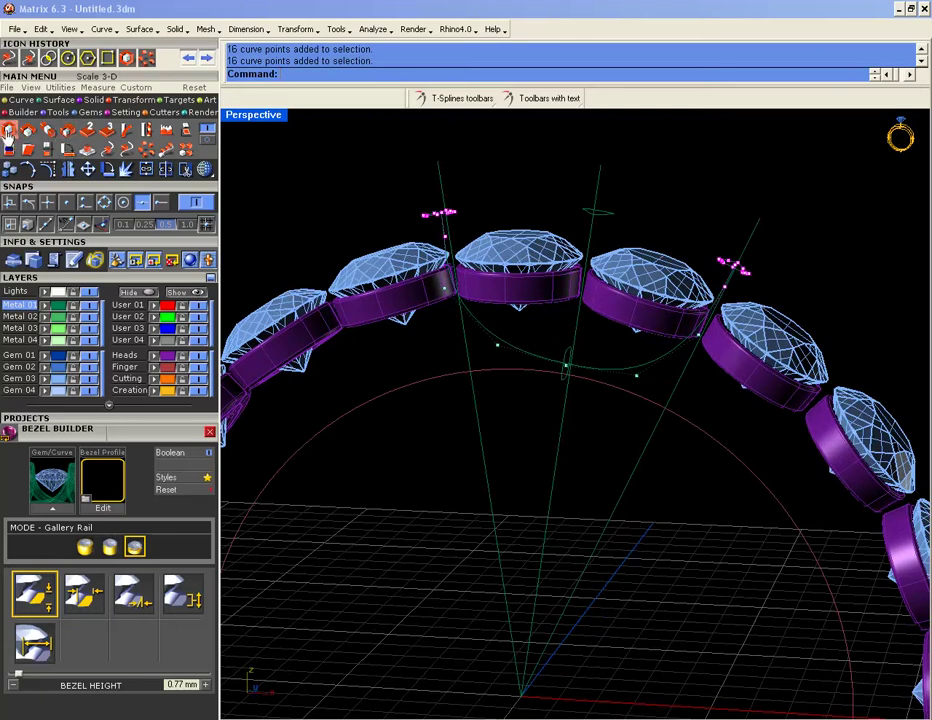
left_click(107, 169)
left_click(442, 408)
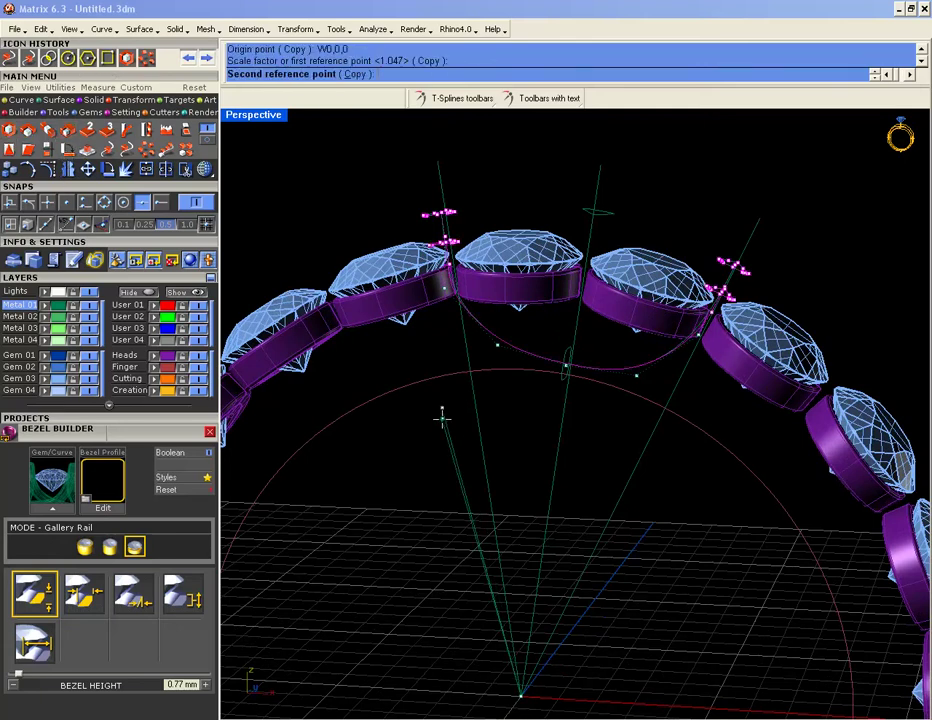
left_click(442, 417)
- Delete the profiles at the two tips of the prong rail curve and select the profile at its middle
right_click_drag(444, 405, 480, 490)
scroll(402, 247, "up", 2)
right_click_drag(404, 247, 722, 308, "shift")
scroll(405, 261, "up", 4)
right_click_drag(654, 452, 483, 391)
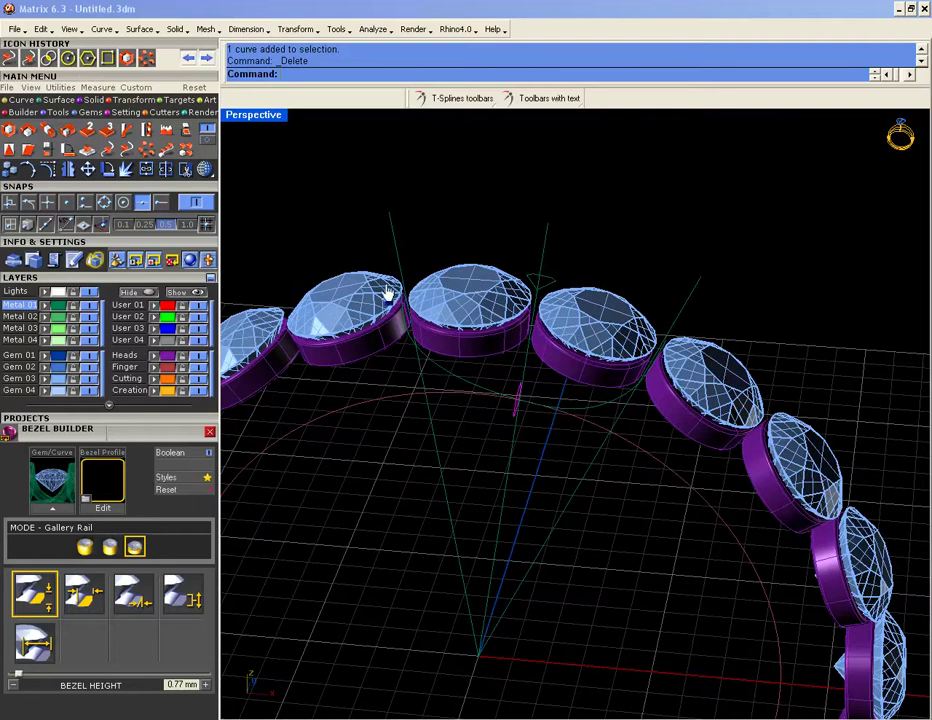
- Draw a circle with a 0.8 mm diameter centred on the origin and select it as the prong tip profile
left_click(23, 102)
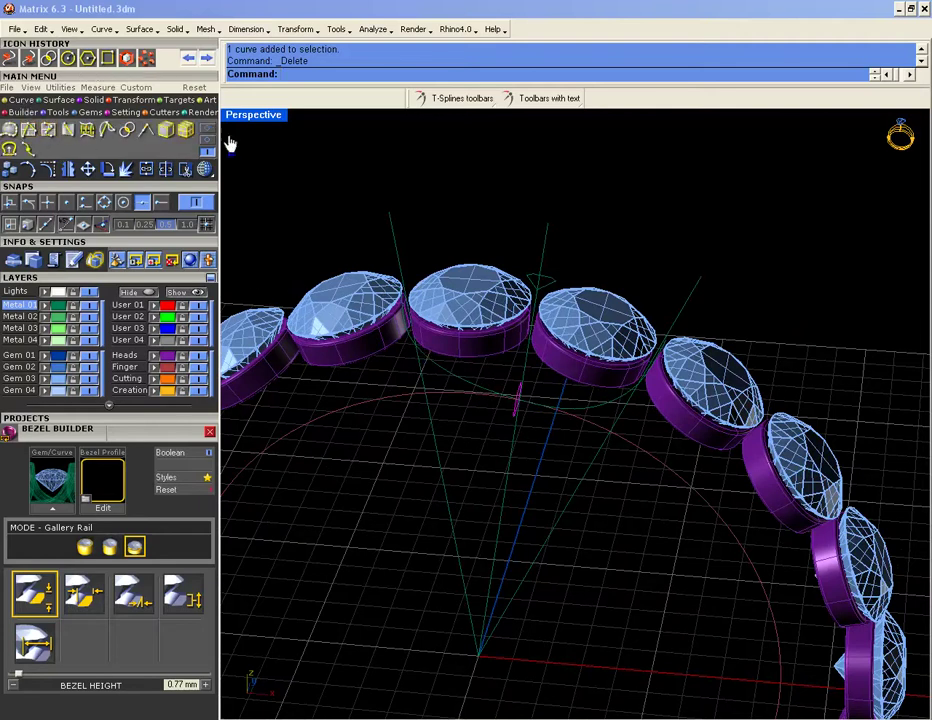
left_click(207, 130)
left_click(108, 132)
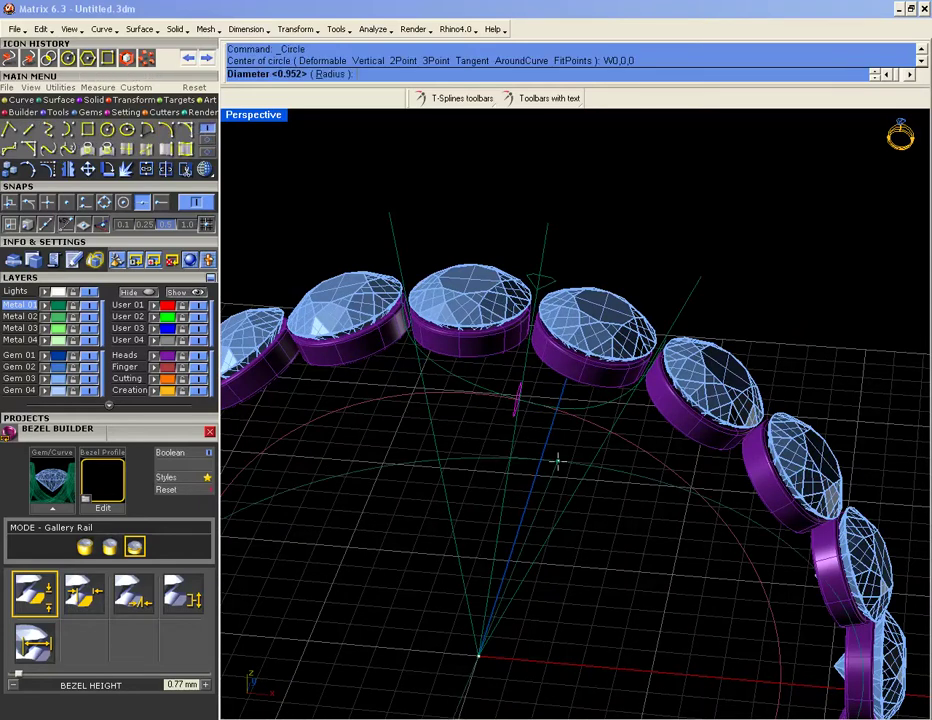
type("D")
key("Return")
type("8")
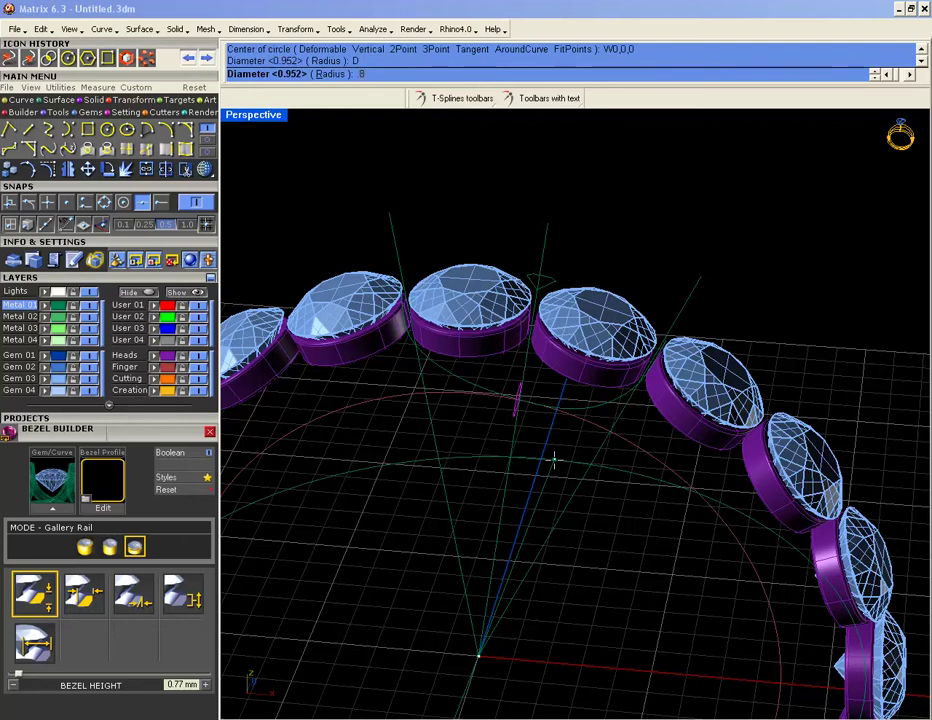
key("Return")
left_click(482, 650)
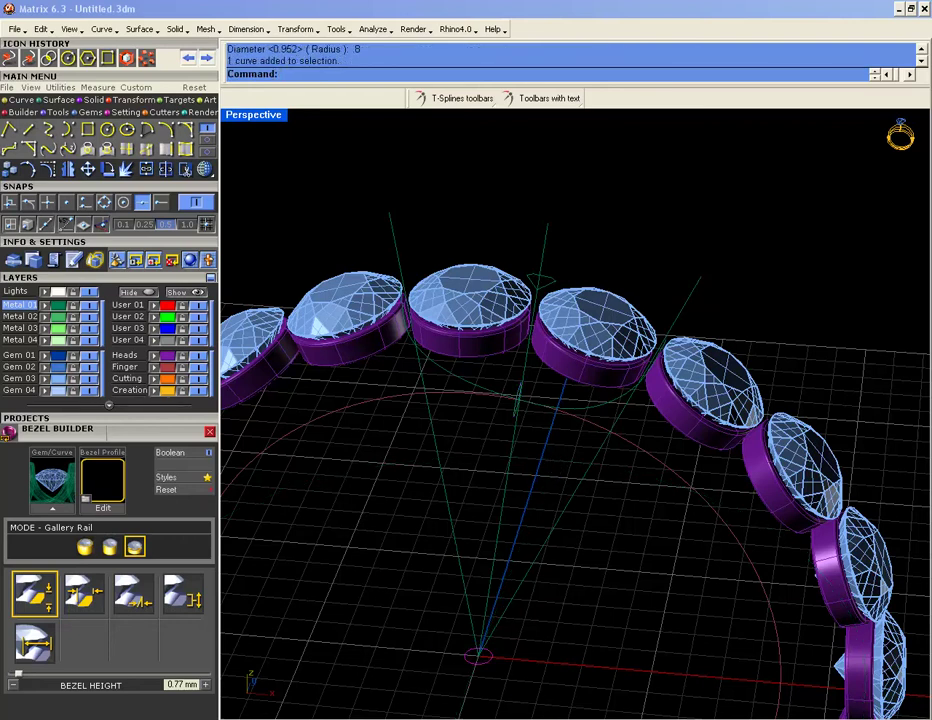
- Place perpendicular copies of the circle at both end points of the prong rail curve
left_click(207, 145)
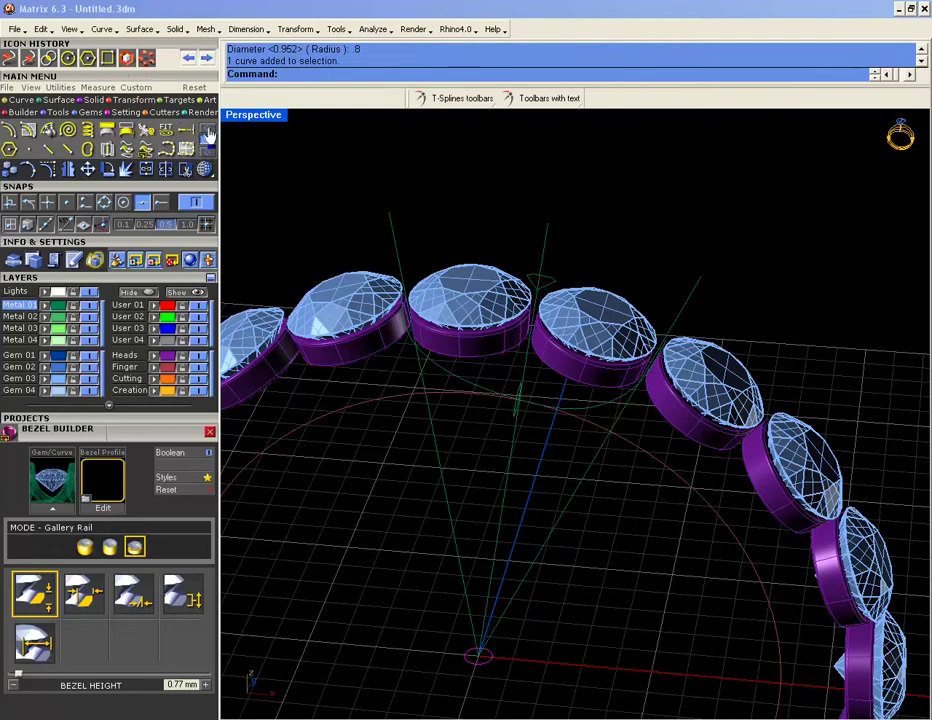
left_click(127, 101)
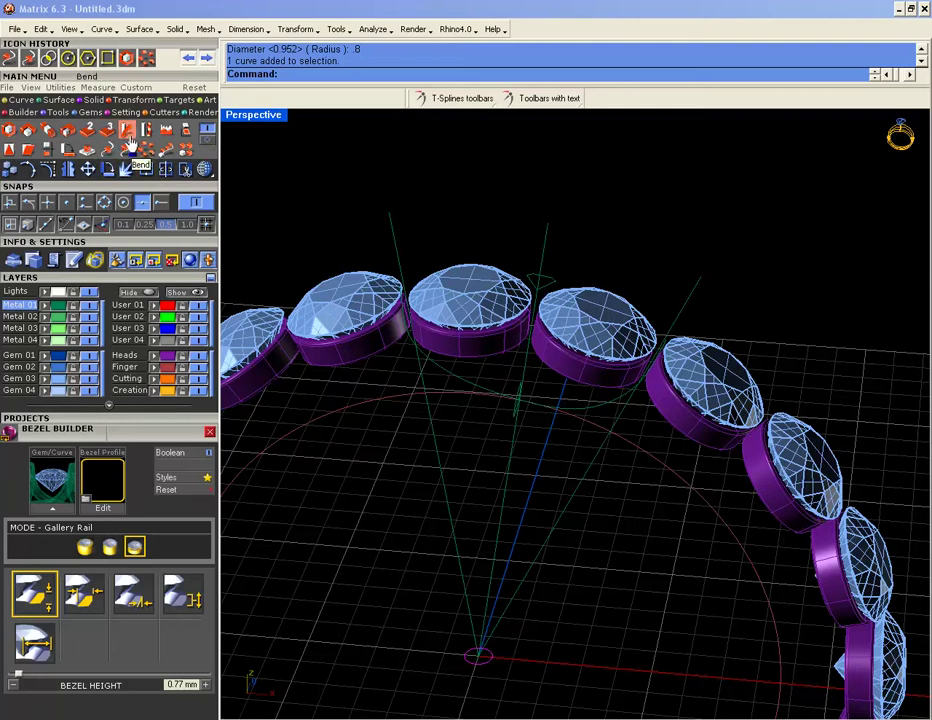
left_click(108, 151)
scroll(428, 370, "up", 3)
left_click(432, 378)
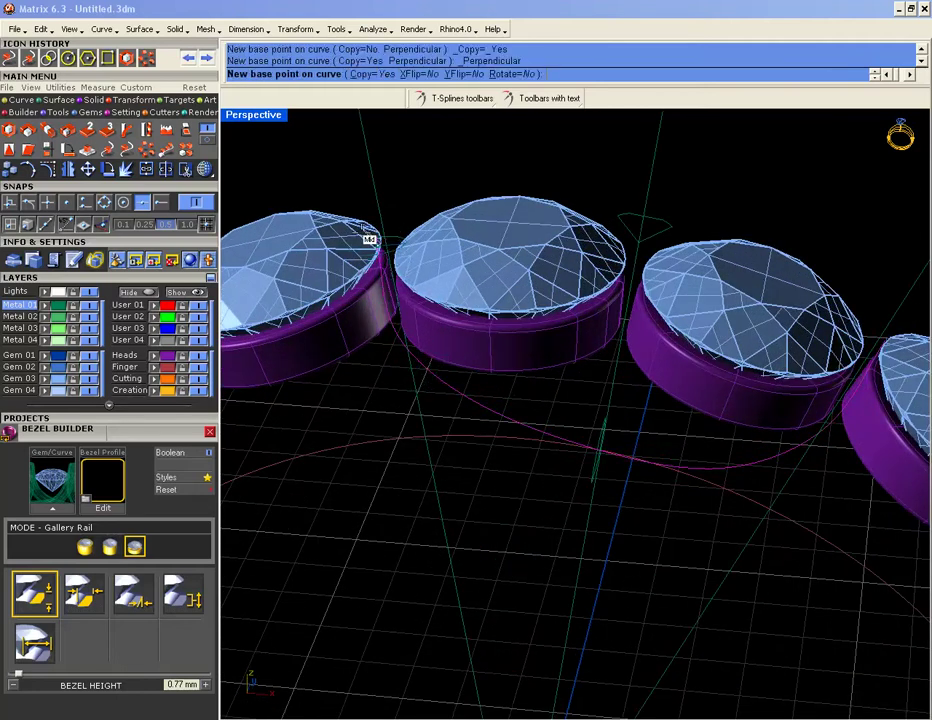
left_click(161, 203)
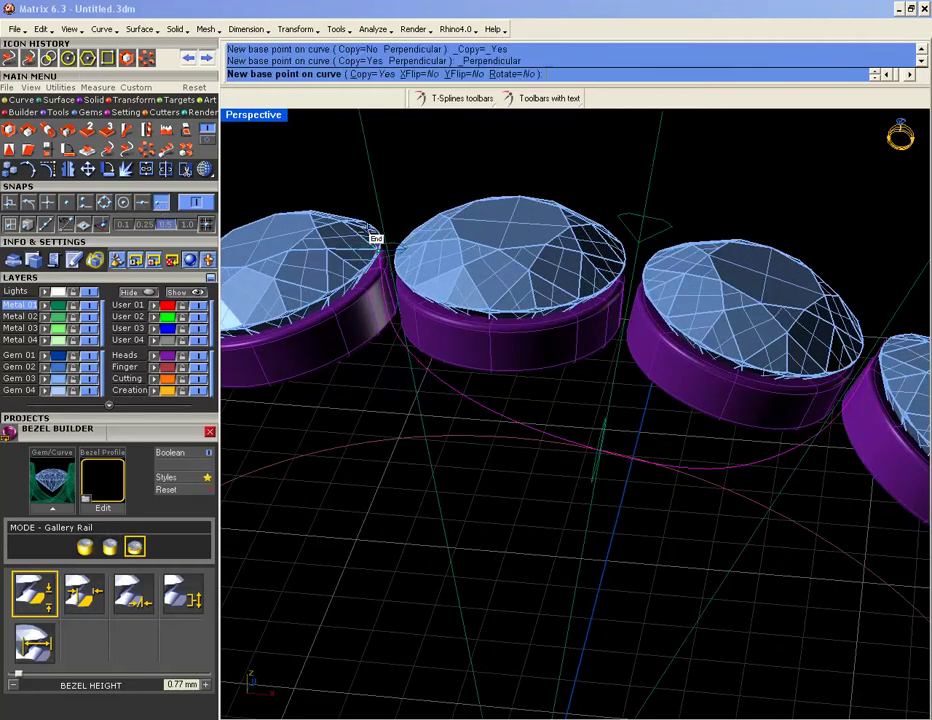
scroll(380, 215, "up", 4)
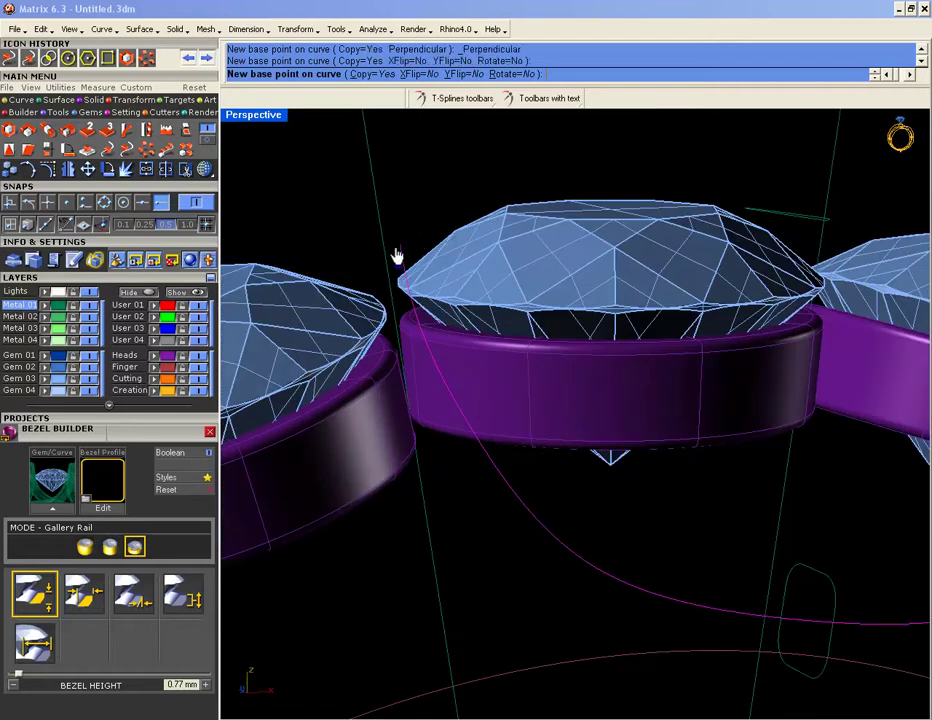
scroll(388, 256, "down", 4)
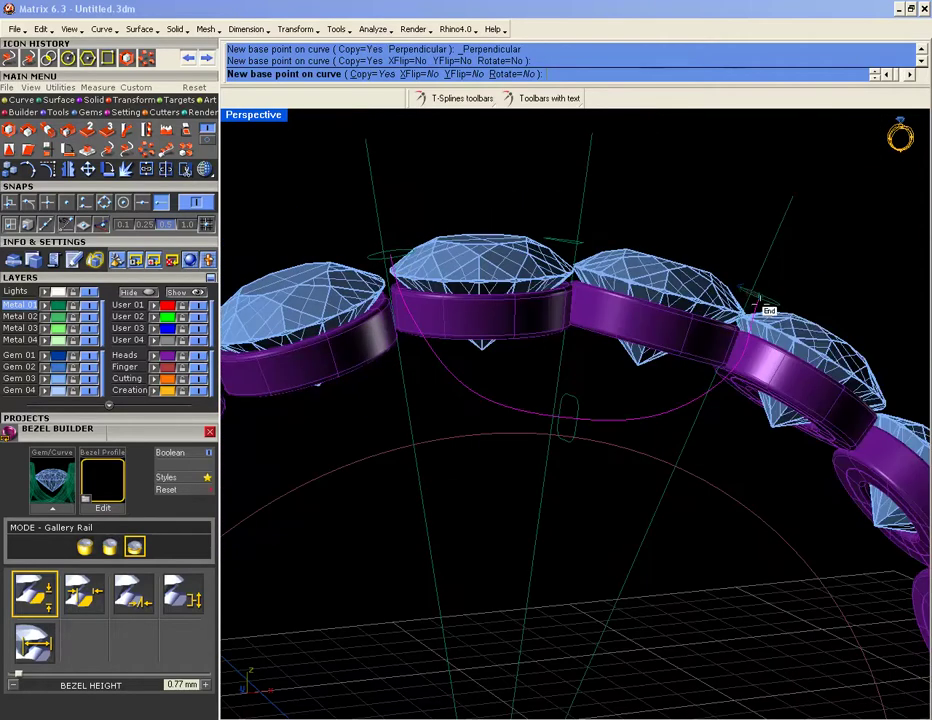
left_click(758, 296)
scroll(460, 260, "up", 7)
right_click_drag(460, 260, 419, 276)
right_click_drag(481, 316, 472, 373)
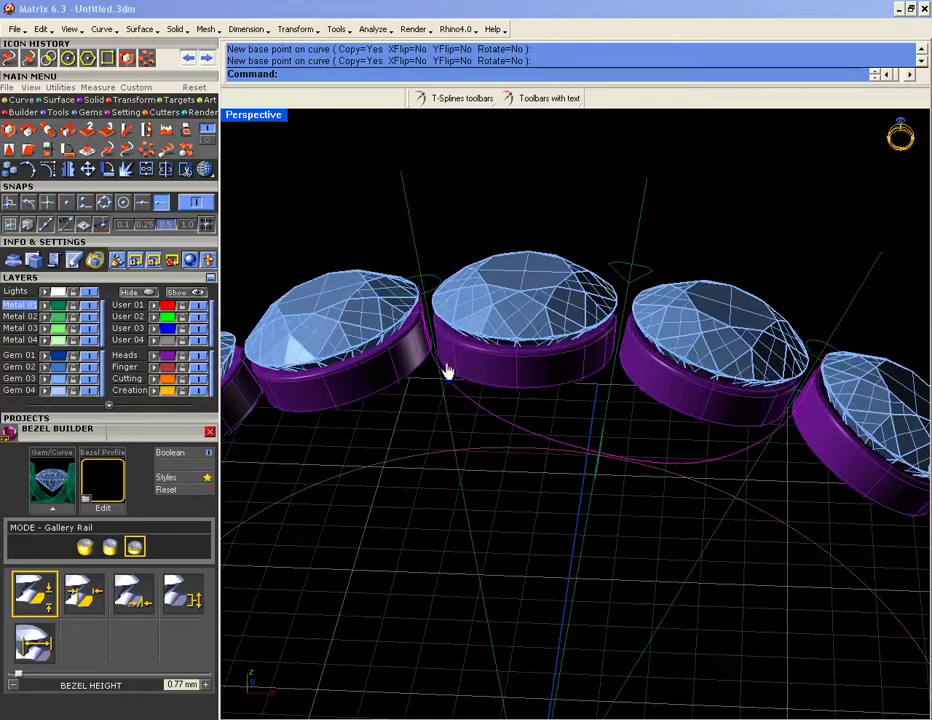
- Try a one-rail history sweep along the prong rail curve through its tip and middle profiles, and undo it
middle_click(443, 378)
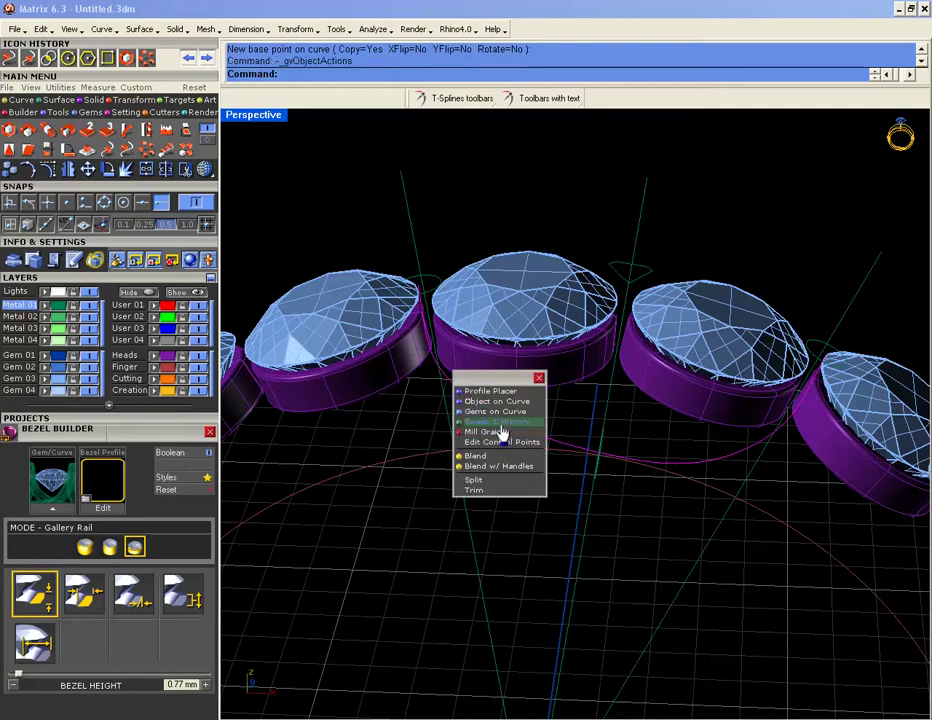
left_click(499, 422)
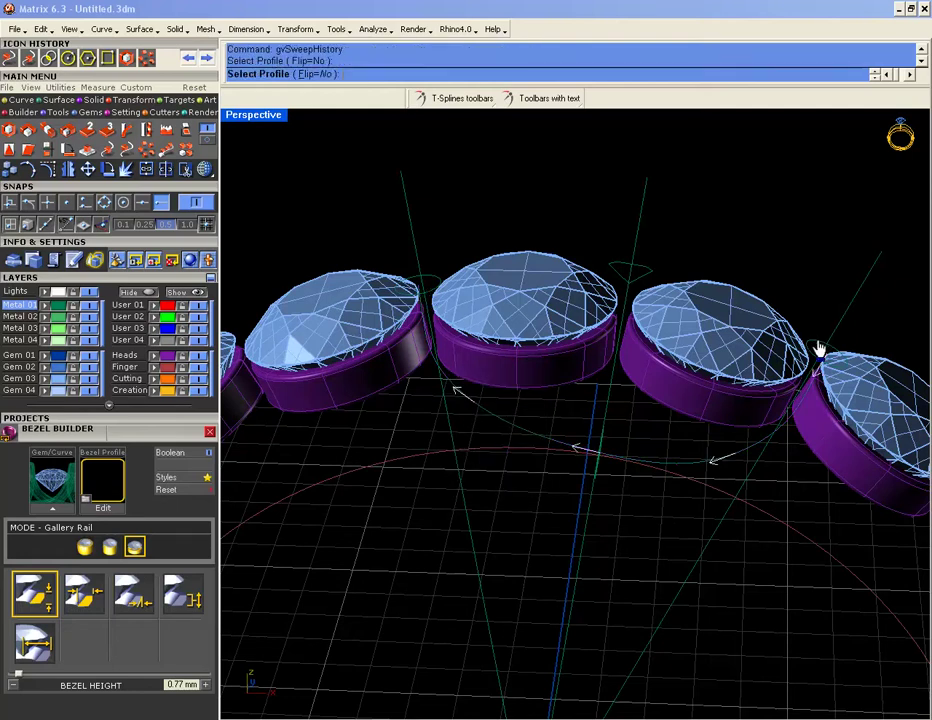
left_click(597, 464)
right_click_drag(597, 464, 530, 438)
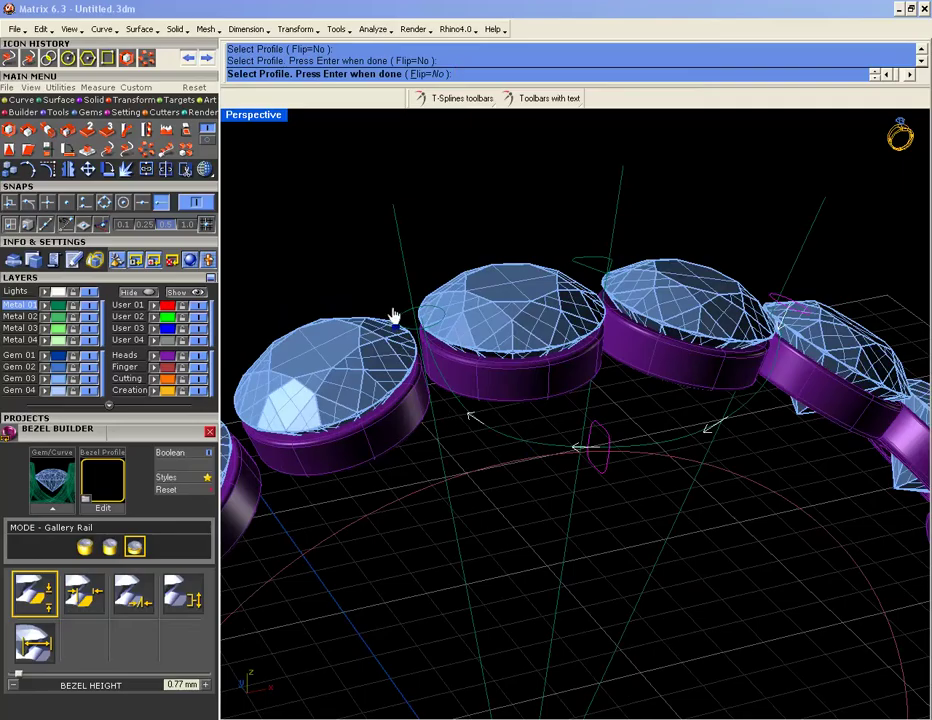
key("Return")
right_click_drag(619, 432, 565, 375)
key("ctrl+z")
- Turn on points for the rail curve and tip profiles, and move both tips' points 0.3 mm with Ortho on
scroll(446, 325, "up", 3)
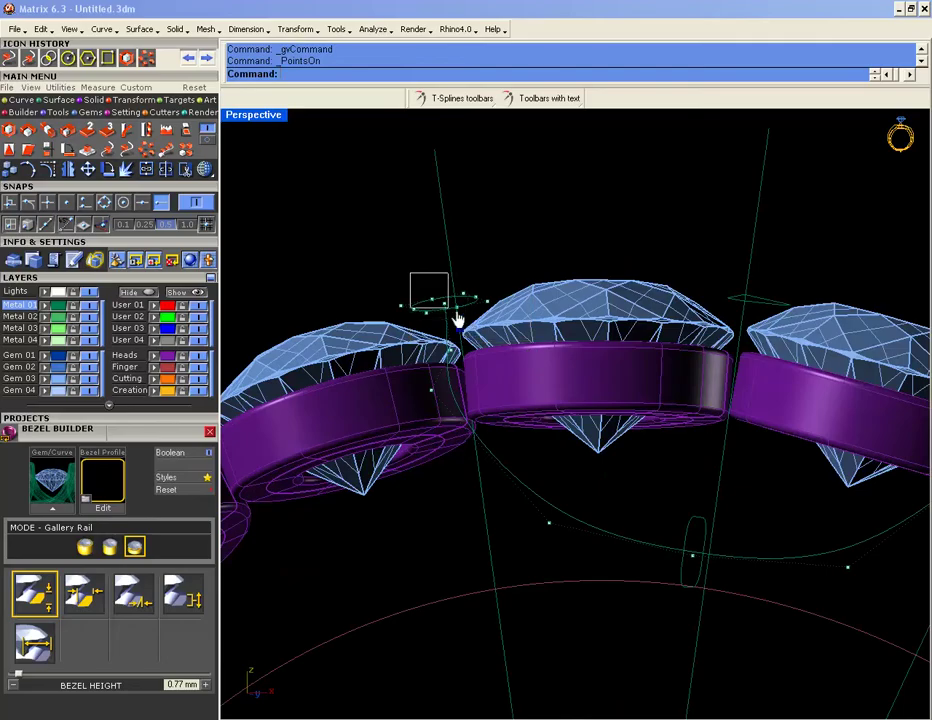
left_click_drag(490, 326, 494, 328)
scroll(525, 337, "down", 5)
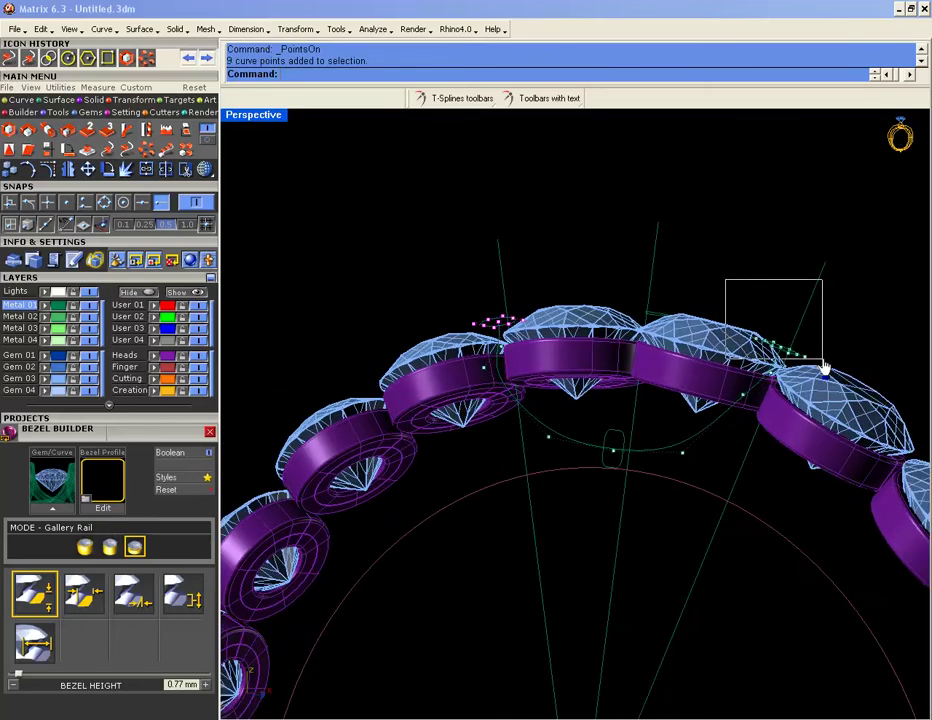
right_click_drag(824, 373, 580, 349)
scroll(763, 447, "up", 6)
scroll(697, 405, "down", 4)
scroll(357, 334, "up", 6)
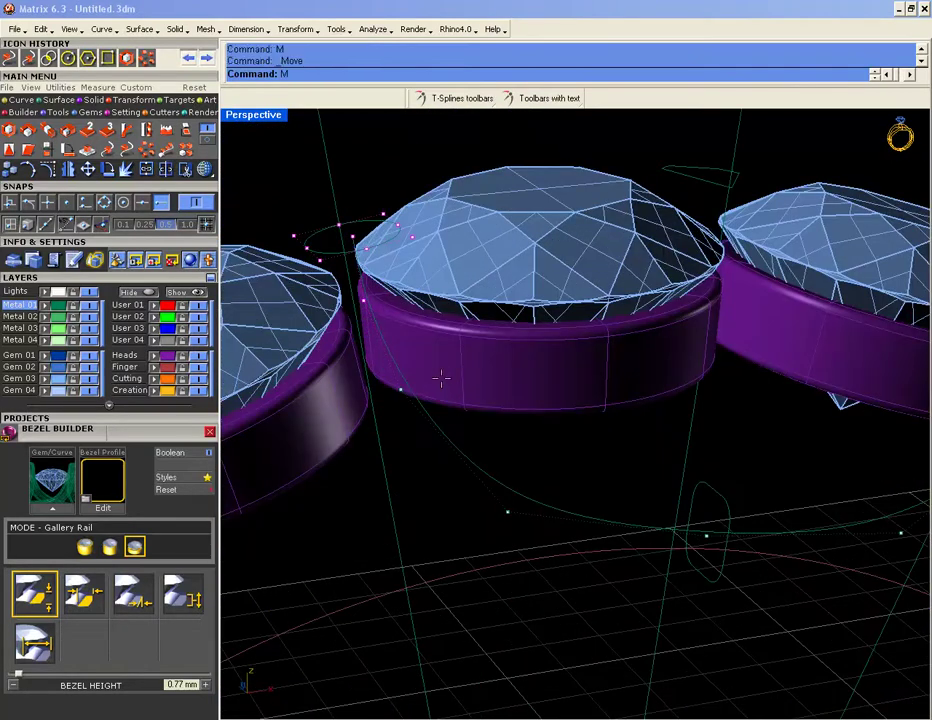
key("Return")
scroll(408, 424, "down", 4)
scroll(391, 437, "up", 5)
right_click_drag(391, 437, 511, 418)
left_click(544, 488)
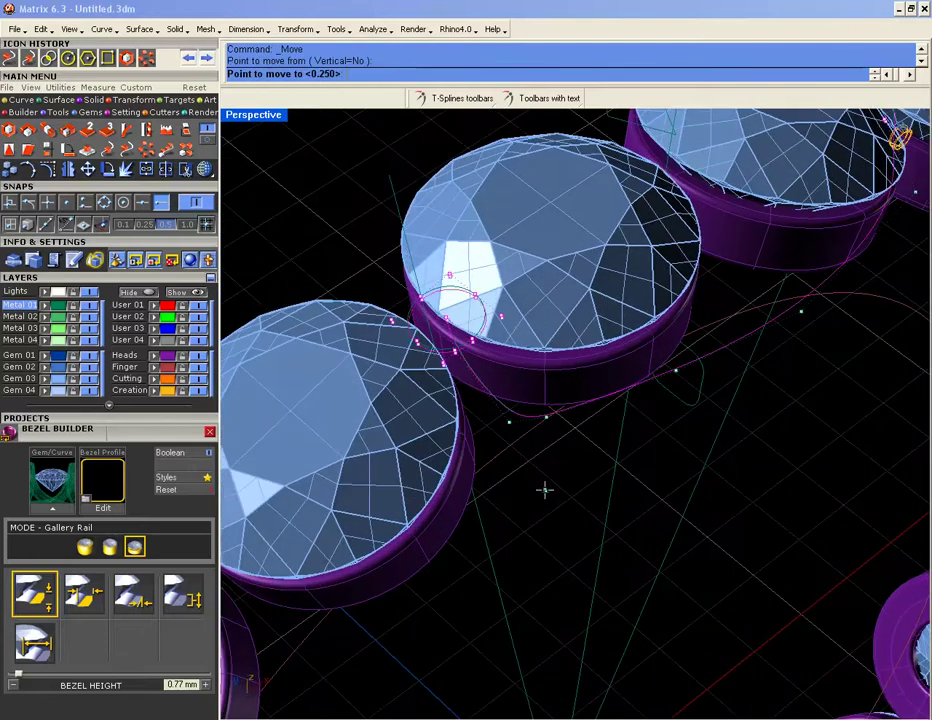
key("F8")
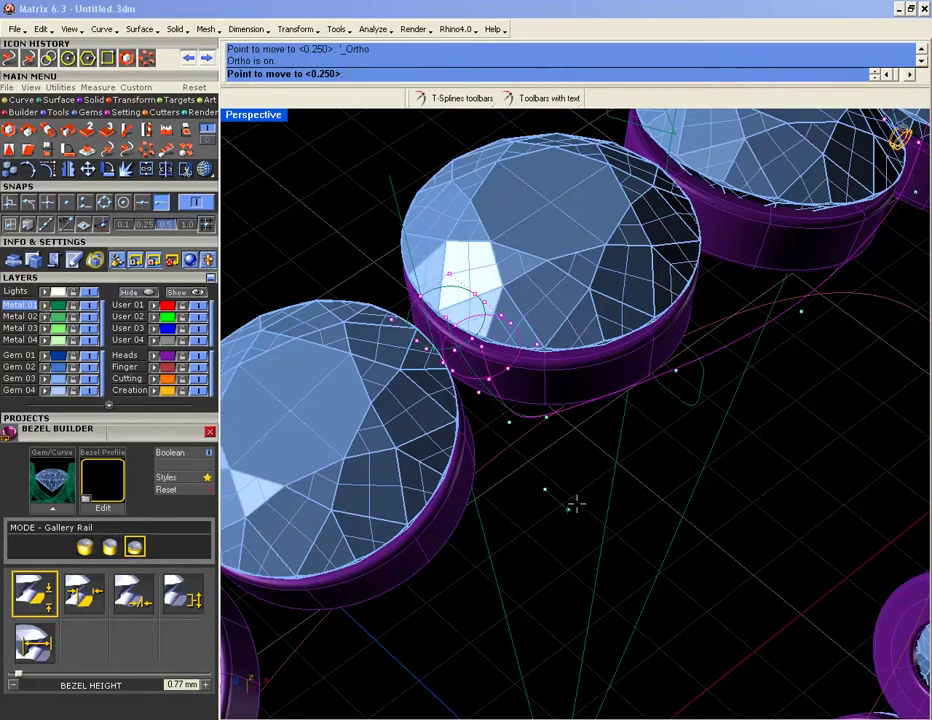
type(".3")
key("Return")
left_click(576, 511)
right_click_drag(576, 518, 512, 461)
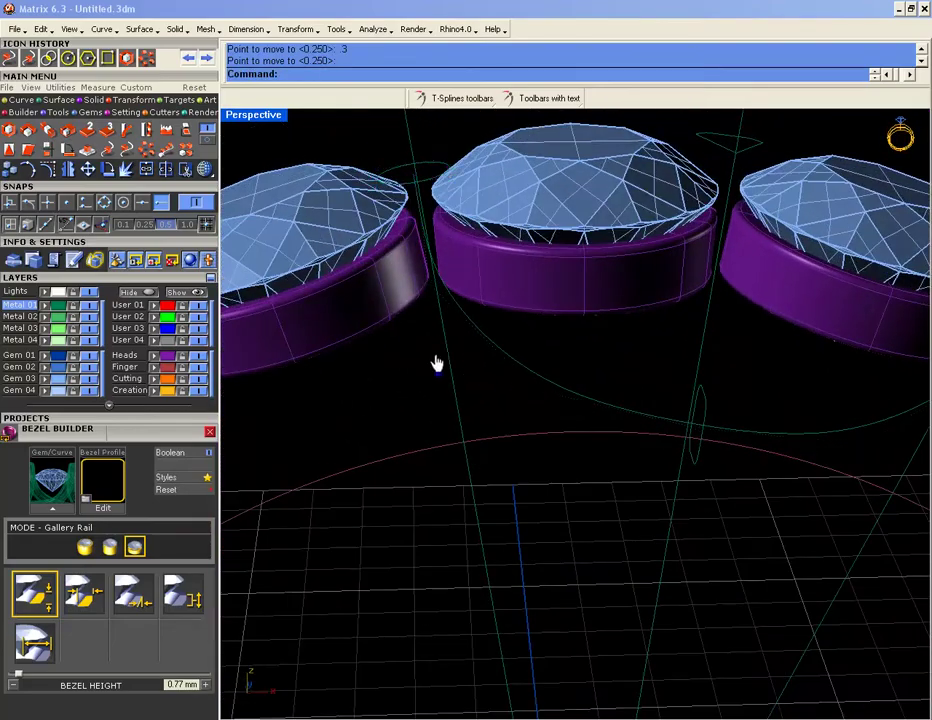
- Sweep the two tip profiles and the middle profile along the prong rail curve with Sweep 1 History
left_click(565, 414)
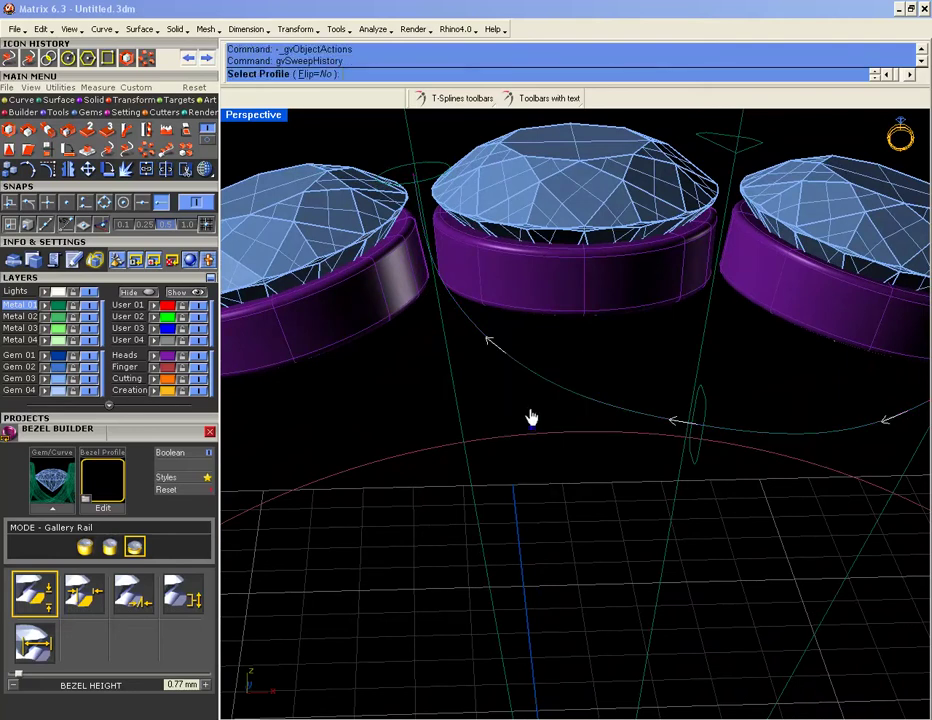
scroll(418, 248, "down", 6)
scroll(680, 255, "up", 8)
left_click(674, 267)
scroll(675, 268, "down", 5)
left_click(468, 377)
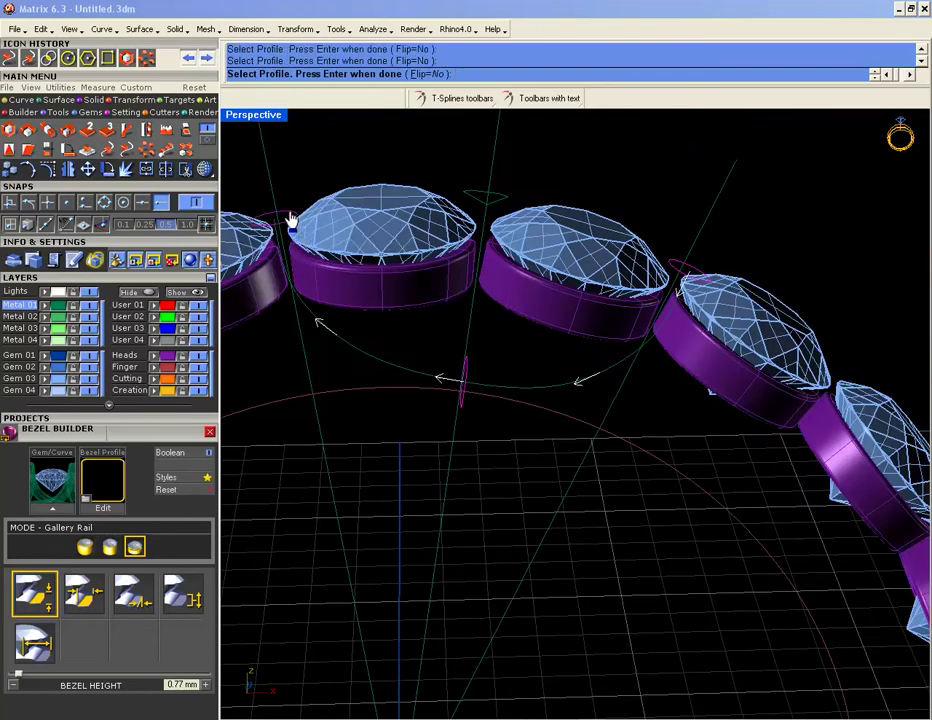
key("Return")
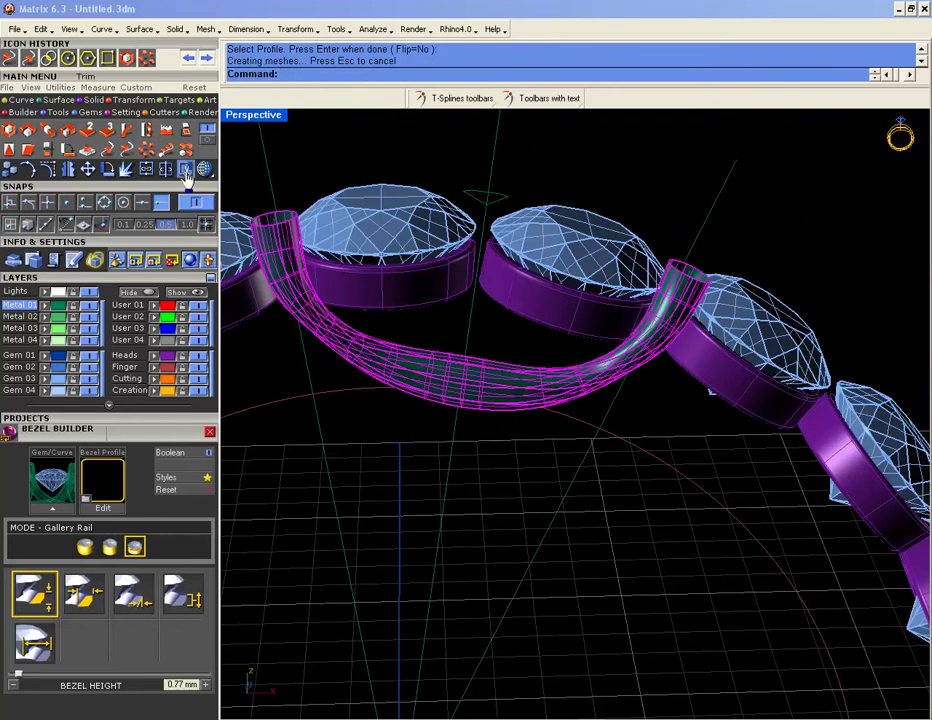
- Polar array the swept prong around the origin in the Through Finger view, with 21 items over 360 degrees
left_click(146, 149)
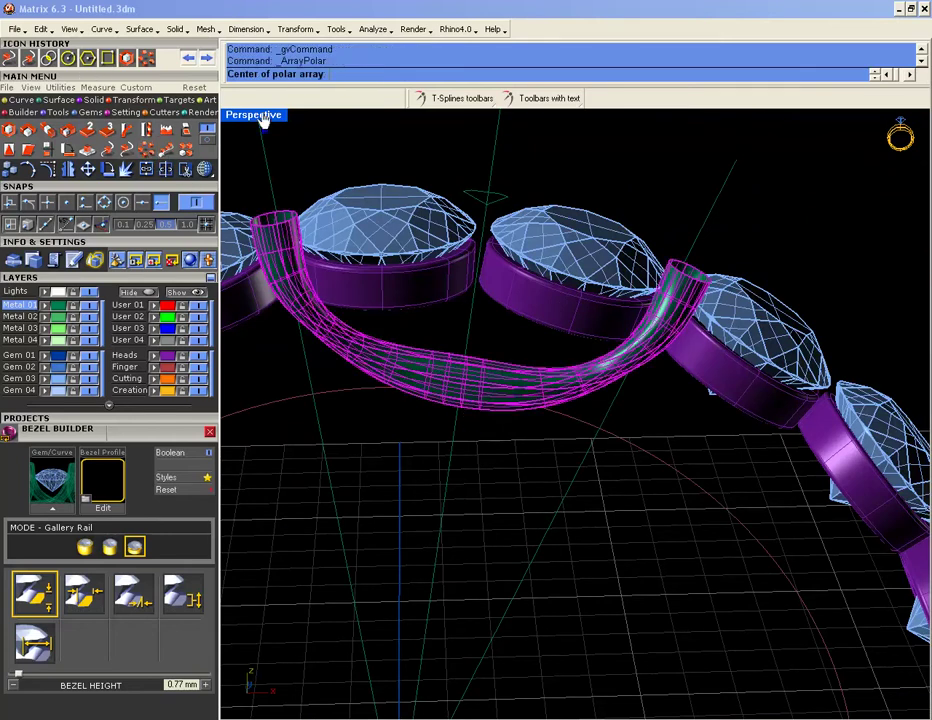
double_click(255, 115)
left_click(354, 551)
key("Return")
key("Return")
key("ctrl+z")
key("Return")
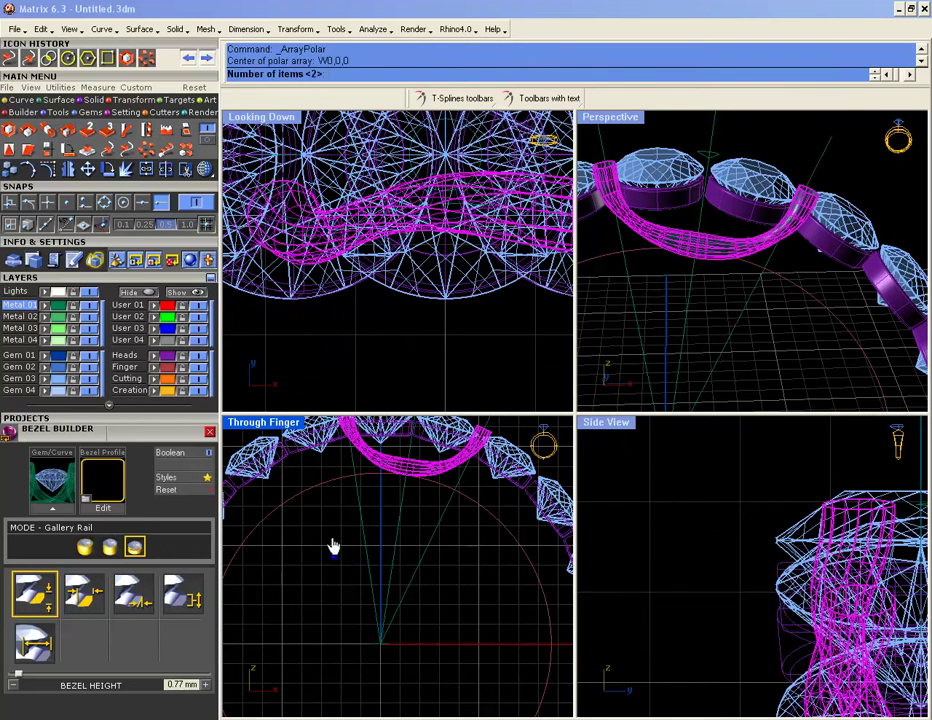
type("21")
key("Return")
key("Return")
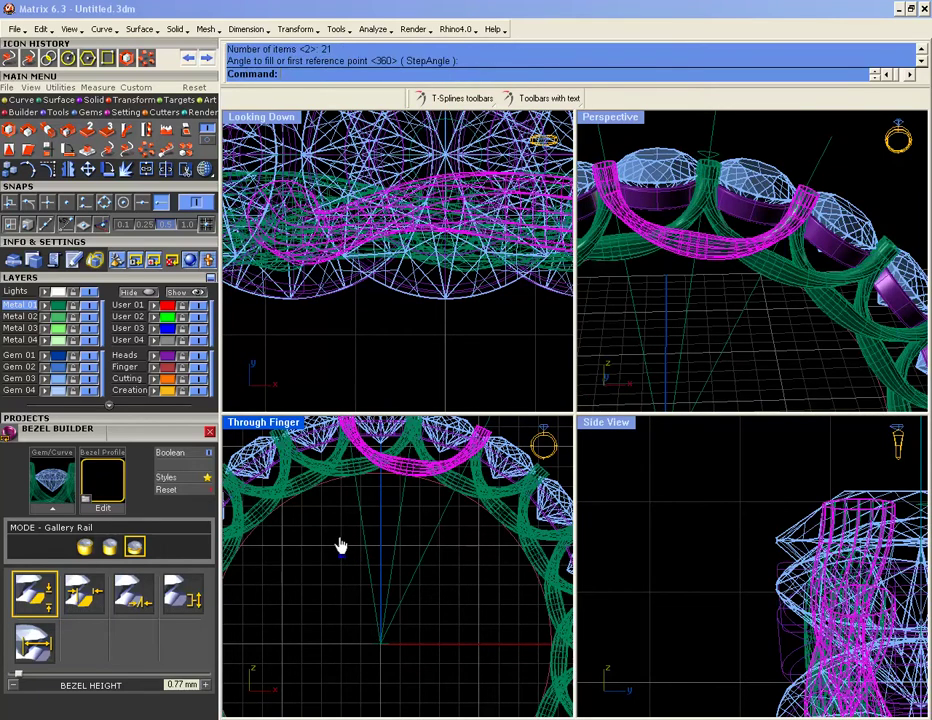
- Inspect the tips of the arrayed prongs in perspective and undo the polar array
left_click(805, 343)
right_click_drag(805, 343, 711, 291)
scroll(720, 277, "up", 5)
scroll(732, 248, "down", 6)
scroll(703, 215, "up", 10)
right_click_drag(703, 216, 681, 264)
scroll(703, 325, "down", 4)
key("ctrl+z")
- Cap the open ends of the swept prong and maximize the Perspective view
left_click(680, 265)
type("Cap")
key("Return")
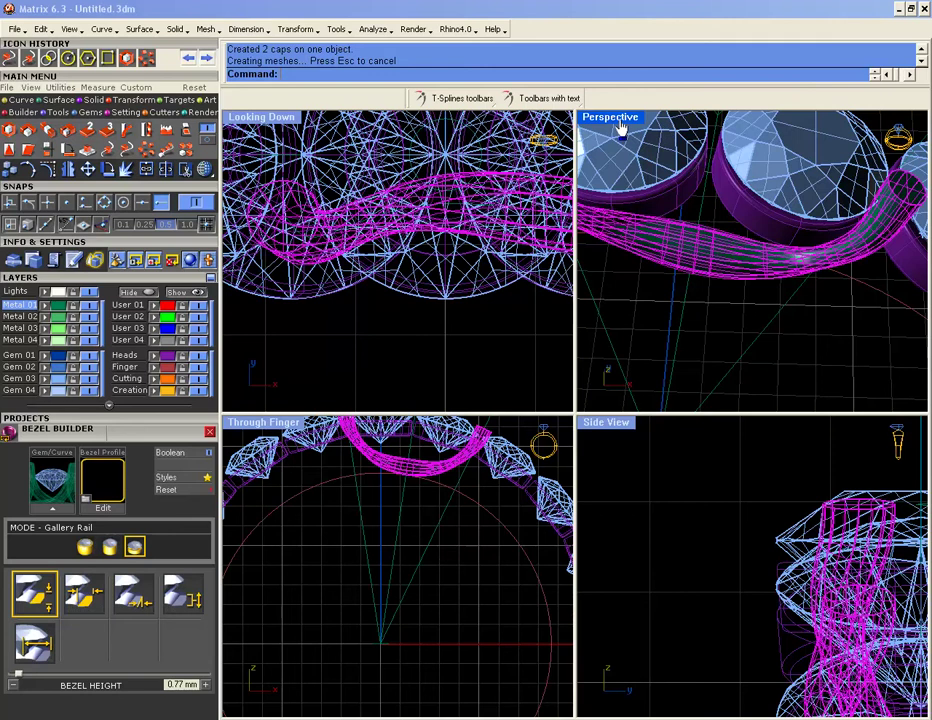
double_click(619, 126)
right_click_drag(610, 254, 560, 350)
key("Escape")
left_click(95, 101)
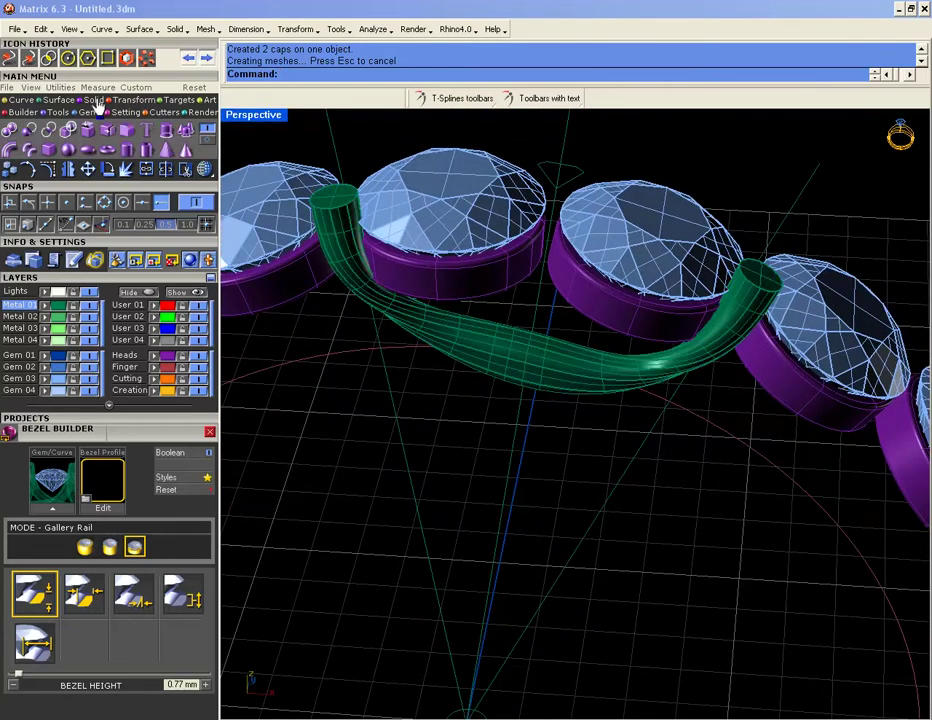
right_click_drag(400, 260, 506, 278)
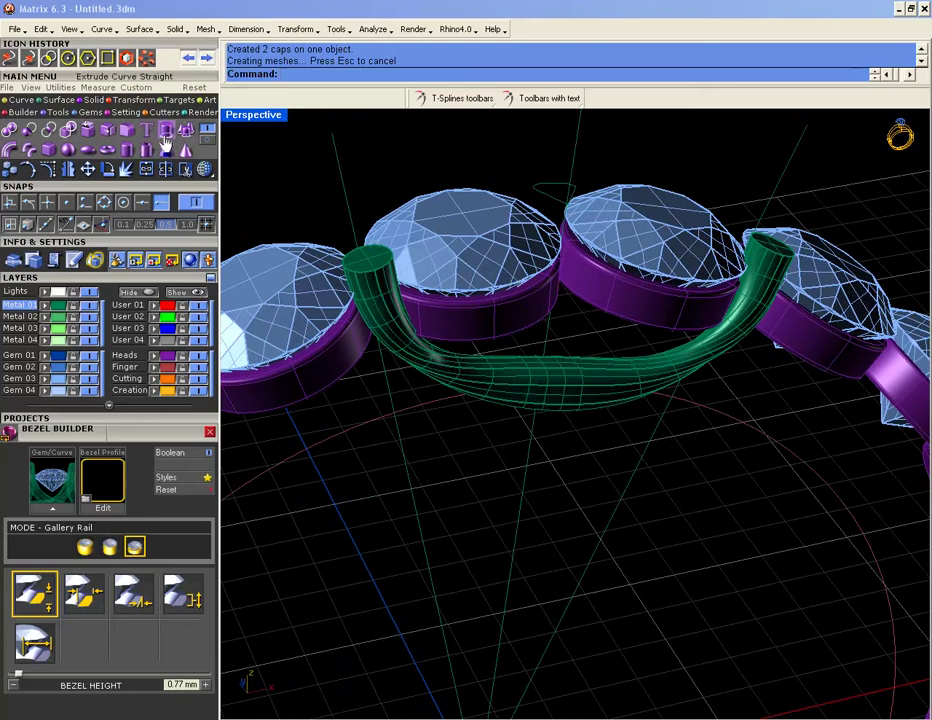
left_click(129, 136)
scroll(355, 243, "up", 6)
left_click(379, 313)
right_click_drag(416, 313, 402, 235)
left_click_drag(330, 206, 440, 260)
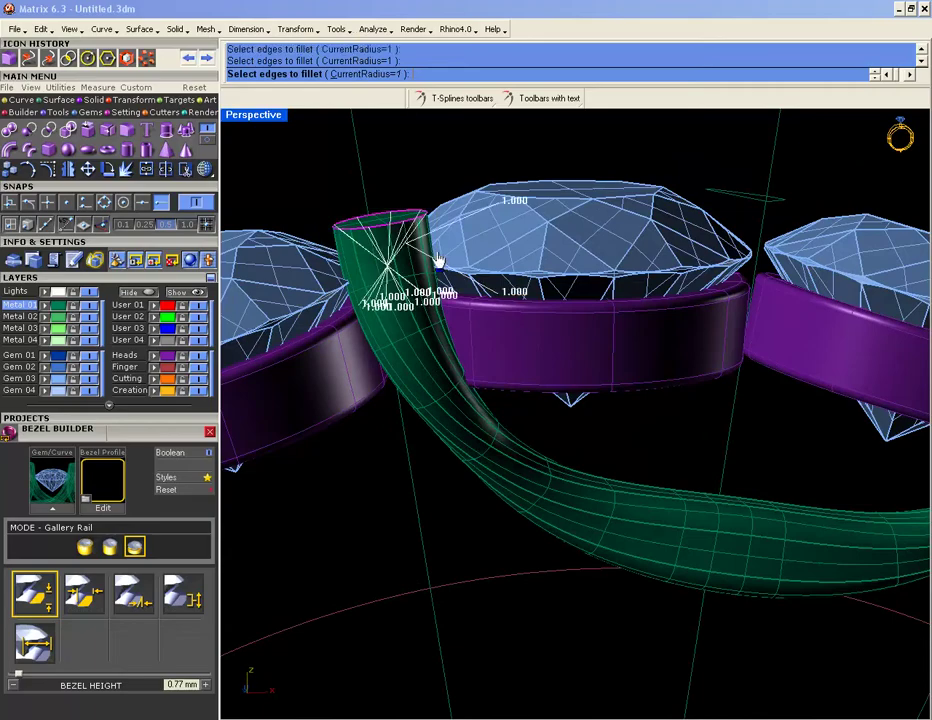
right_click_drag(622, 275, 390, 251, "shift")
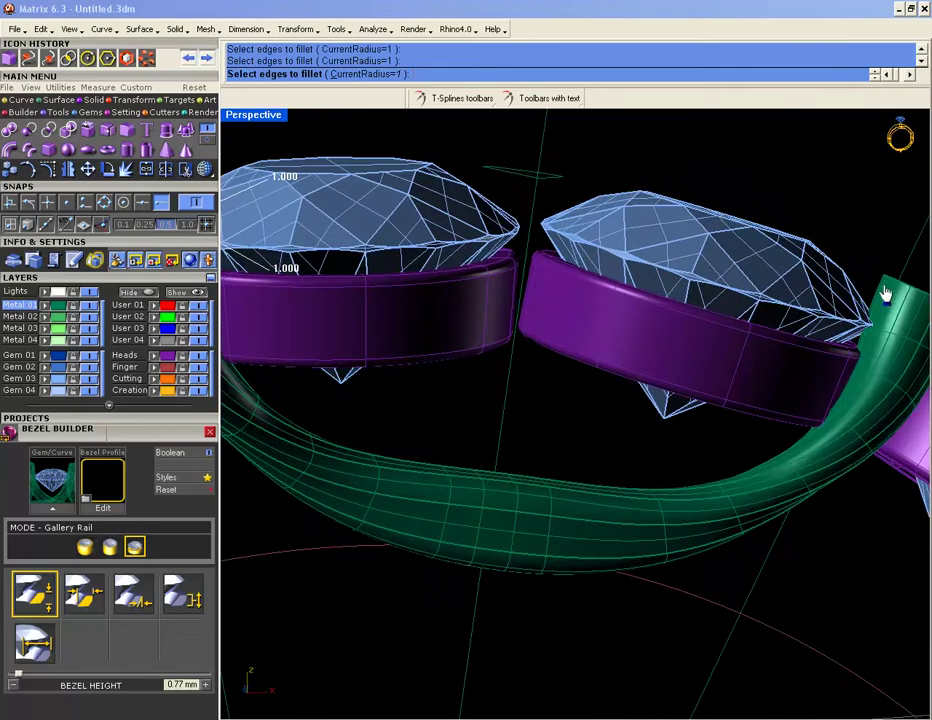
right_click_drag(882, 289, 689, 251, "shift")
left_click_drag(676, 201, 800, 310)
right_click_drag(820, 313, 733, 440)
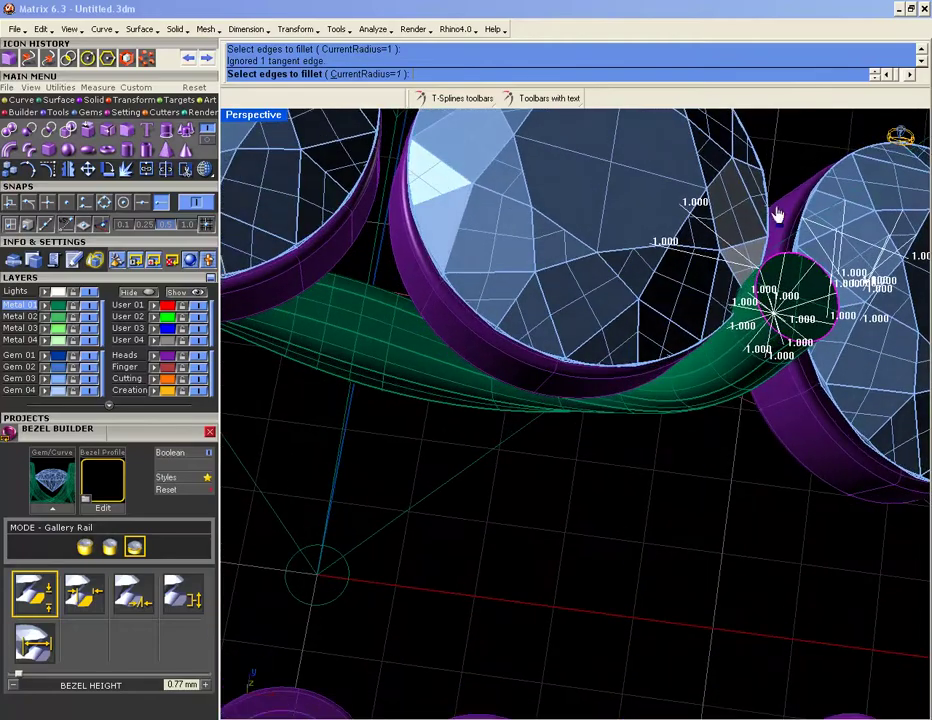
key("Escape")
- Fillet the end edges of both capped prong tips with a radius of 0.2
right_click_drag(795, 252, 770, 262)
scroll(768, 261, "up", 5)
right_click_drag(716, 244, 800, 340)
right_click_drag(230, 224, 283, 154)
right_click(621, 215)
left_click_drag(621, 215, 801, 322)
right_click_drag(801, 322, 447, 245)
scroll(415, 240, "up", 7)
left_click_drag(346, 211, 516, 271)
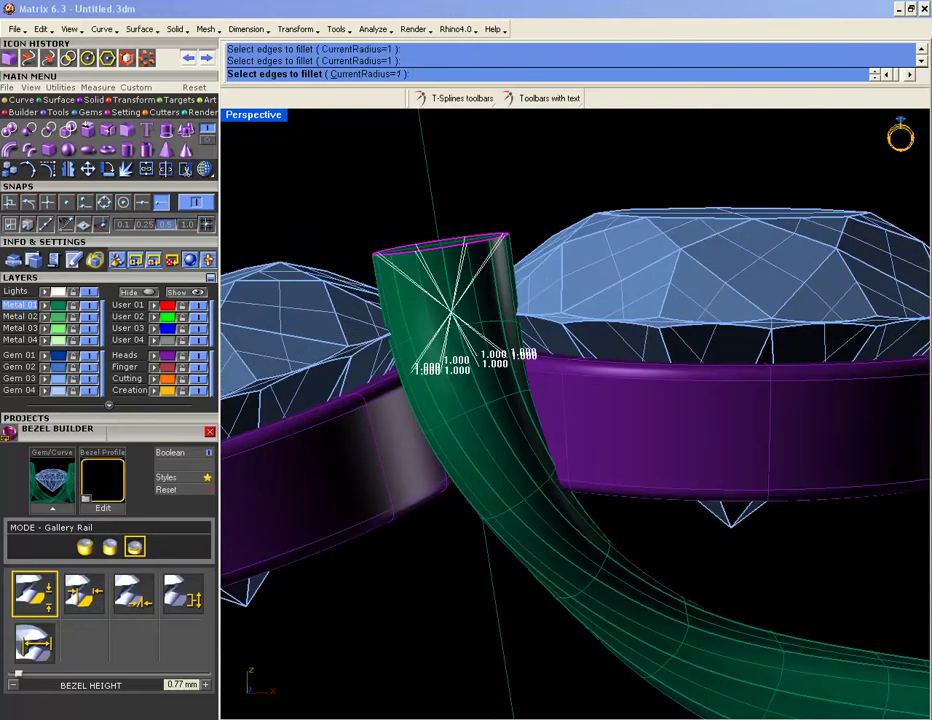
left_click(356, 75)
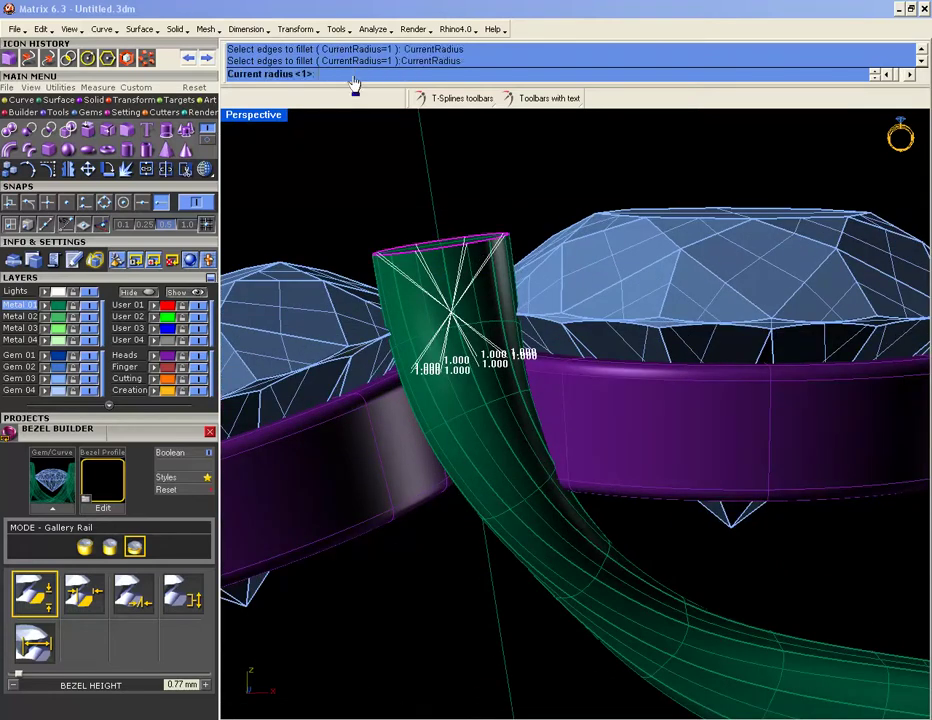
type(".2")
key("Return")
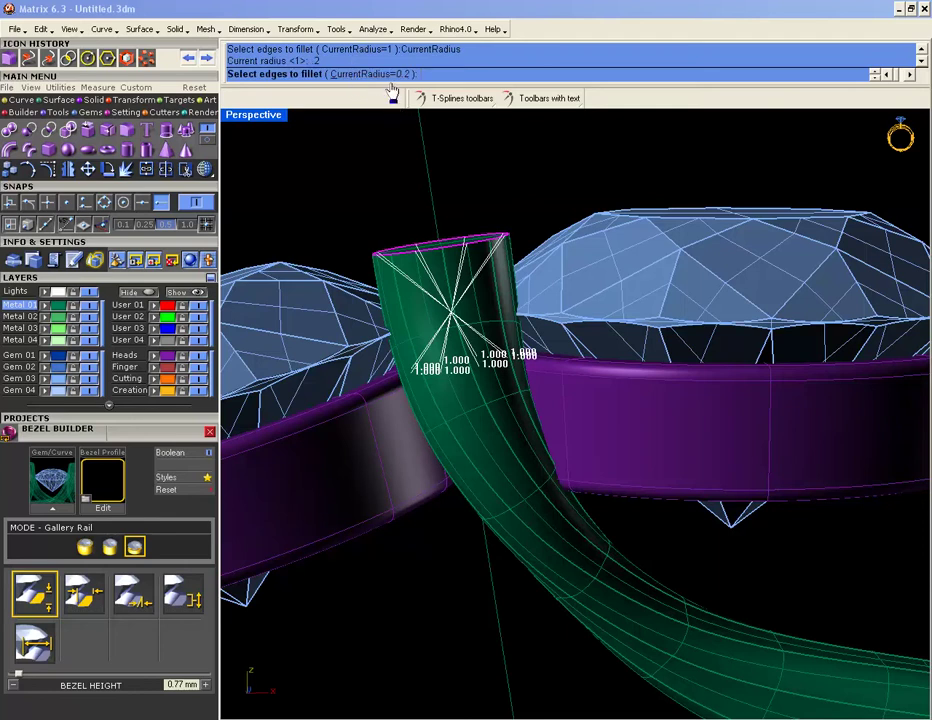
key("Return")
left_click(476, 75)
key("Return")
key("Return")
- Polar array the filleted prong around the ring's center in the Through Finger view, with 21 items over 360 degrees
right_click_drag(391, 229, 414, 347)
scroll(410, 256, "down", 5)
left_click(470, 316)
left_click(139, 101)
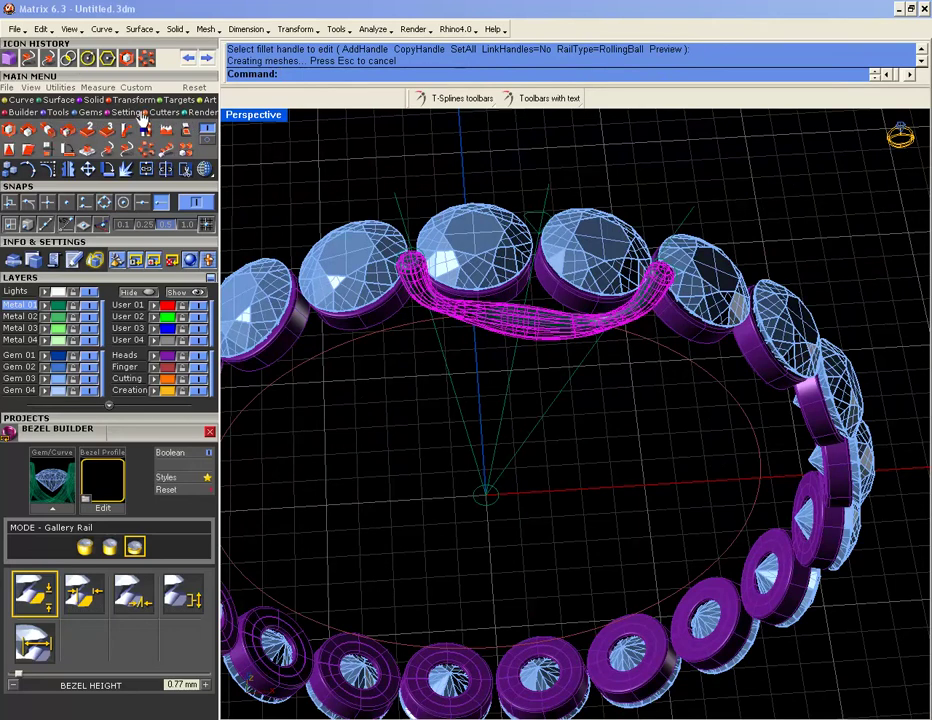
left_click(146, 150)
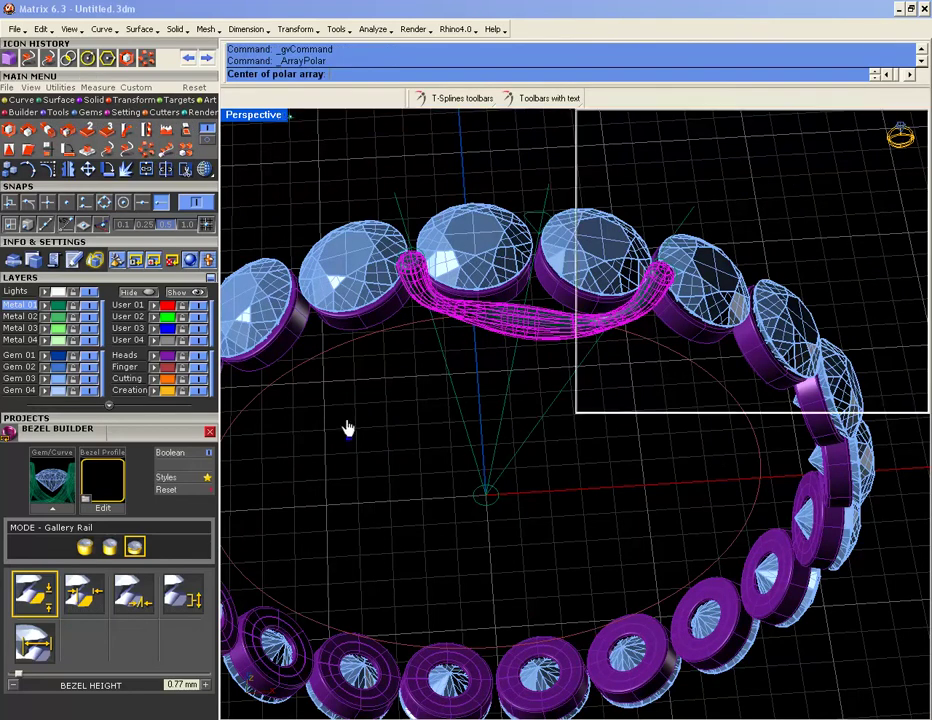
double_click(282, 116)
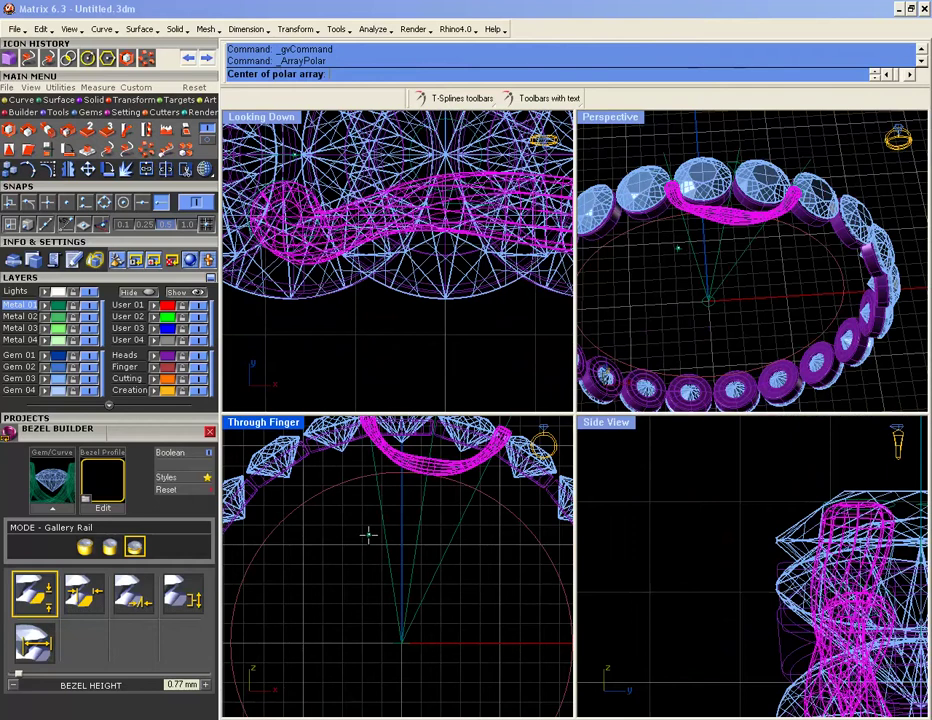
left_click(368, 540)
key("Return")
key("Return")
left_click(368, 540)
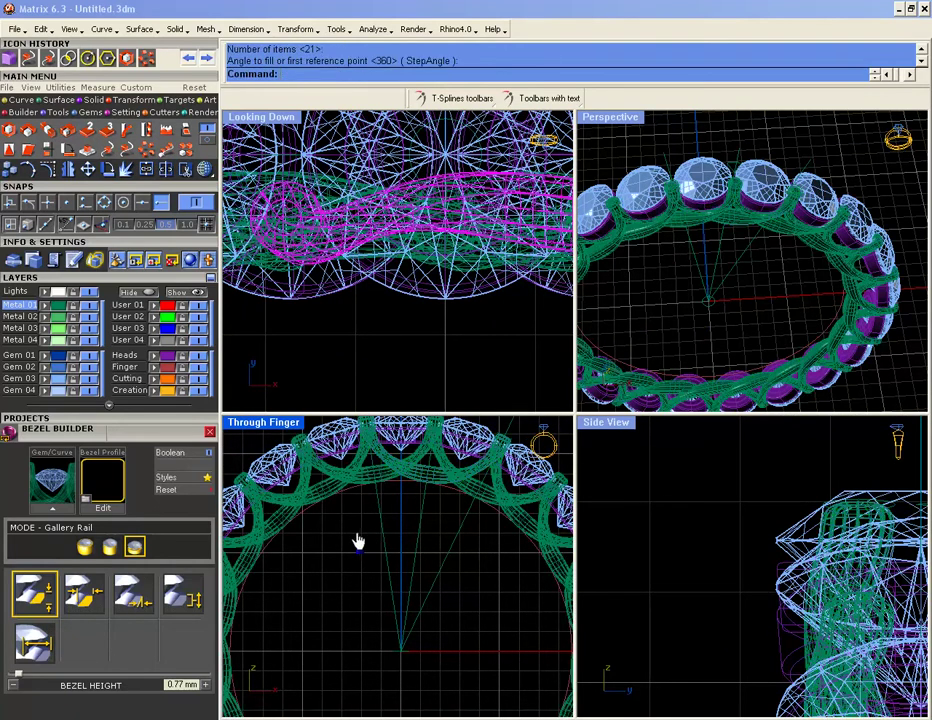
- Polar array all Metal 01 objects around the origin in the Looking Down view, with 2 items over 360 degrees, and maximize the Perspective view
left_click(58, 308)
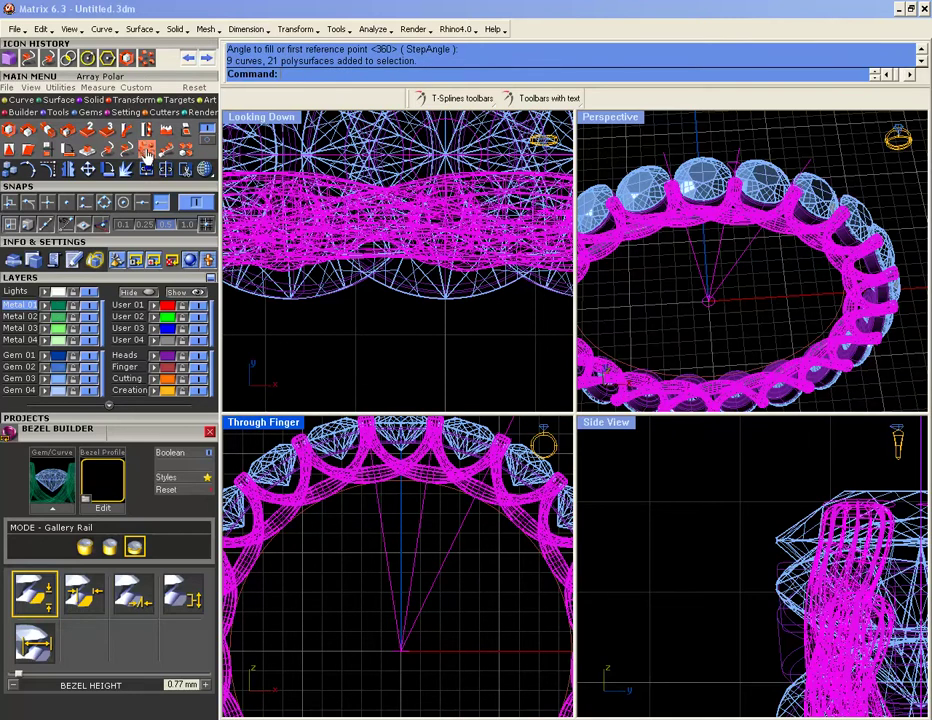
left_click(147, 150)
right_click_drag(436, 361, 411, 358)
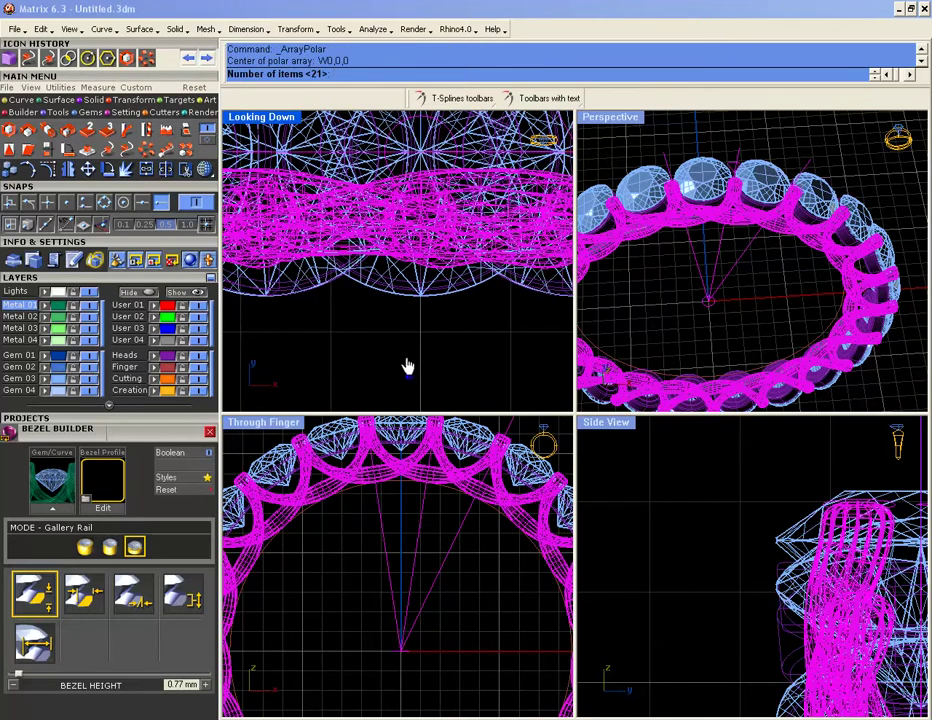
key("Return")
key("Return")
right_click_drag(761, 291, 733, 305)
scroll(733, 305, "up", 3)
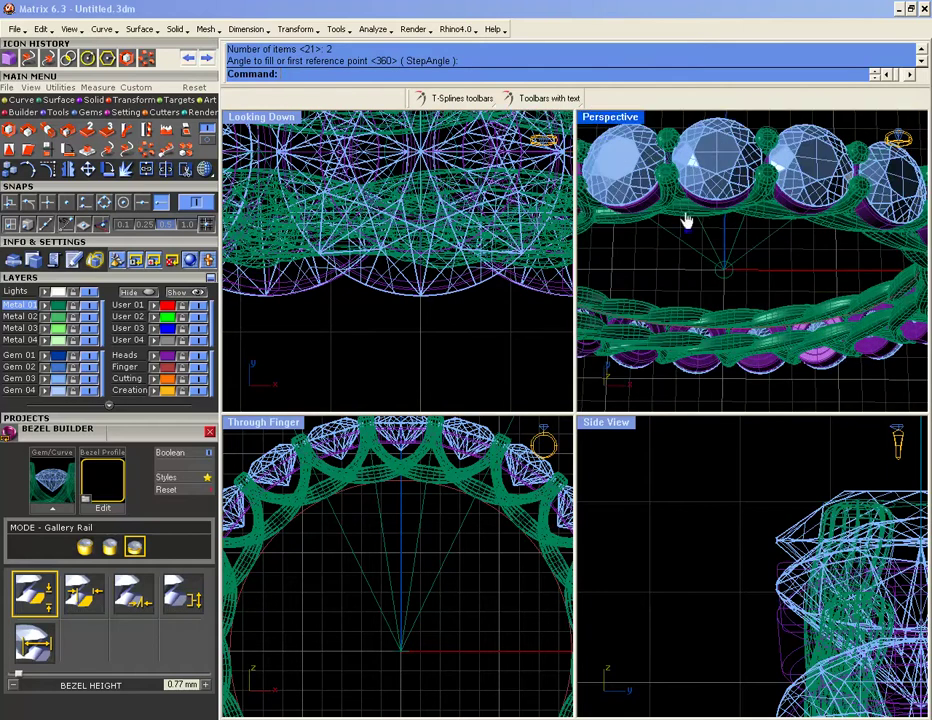
double_click(608, 117)
mouse_move(703, 381)
right_mouse_down()
mouse_move(576, 308)
mouse_move(690, 390)
right_mouse_up()
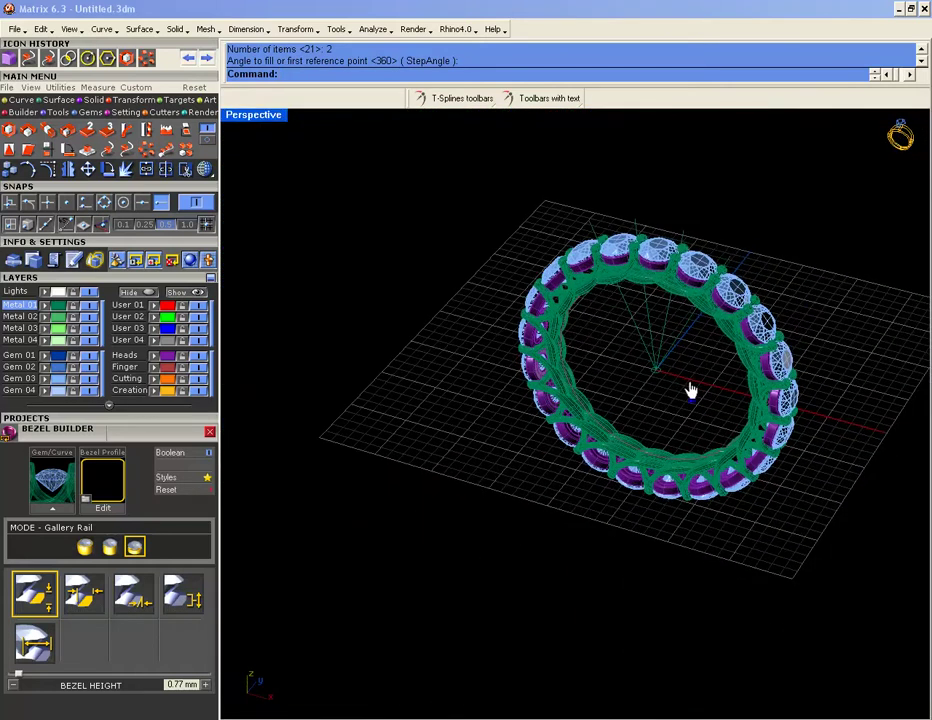